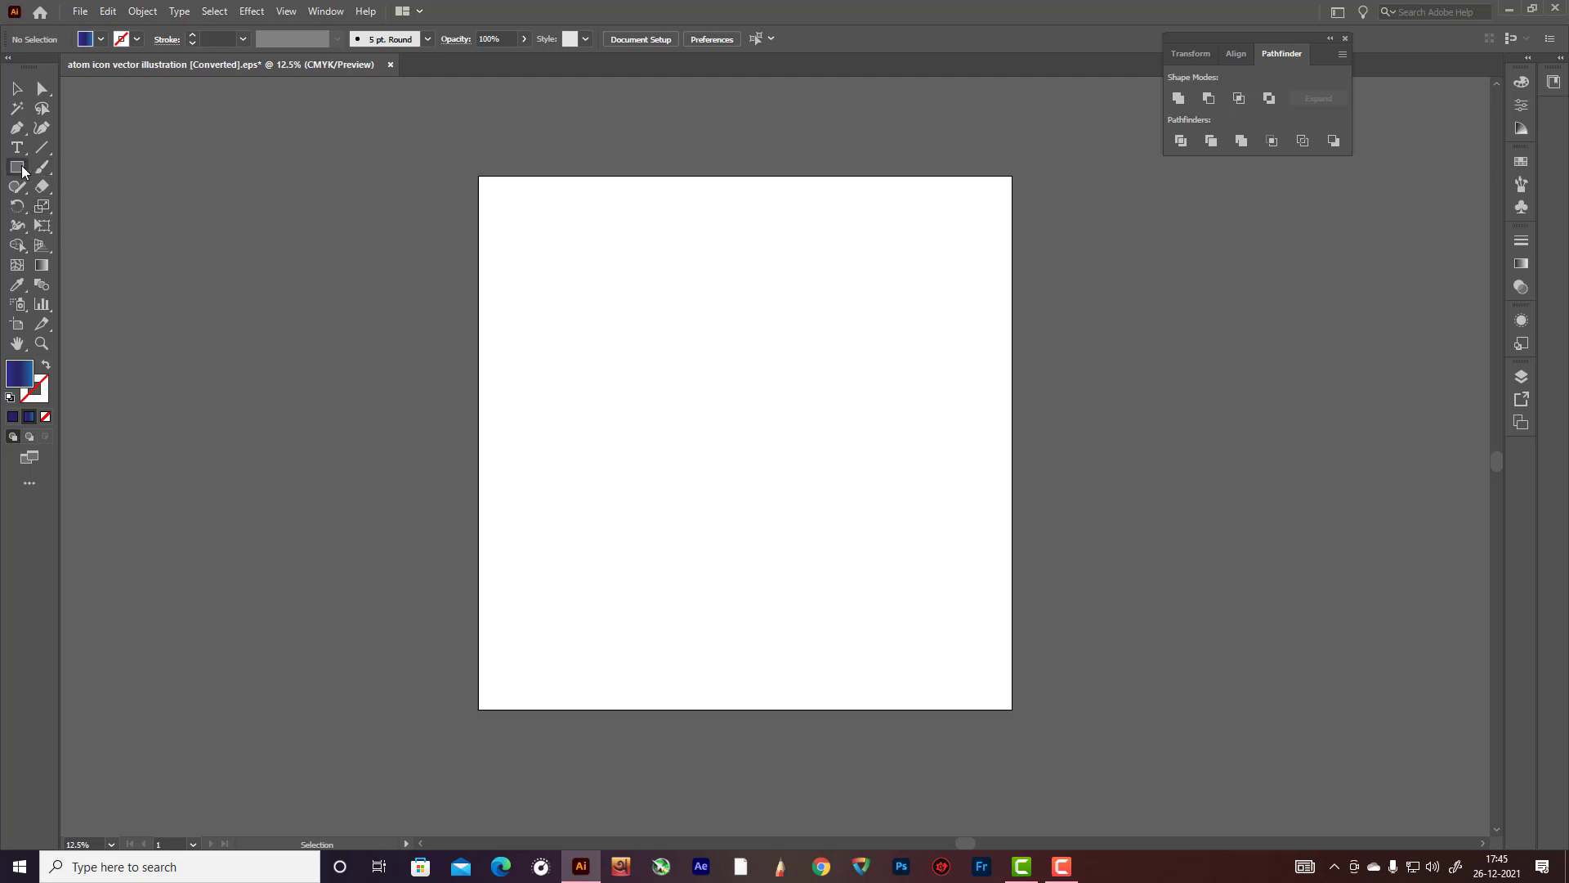
Step: Draw a circle about 1348 pt wide on the artboard and swap its gradient fill to the stroke
left_click_drag(16, 167, 65, 203)
left_click_drag(725, 410, 777, 500)
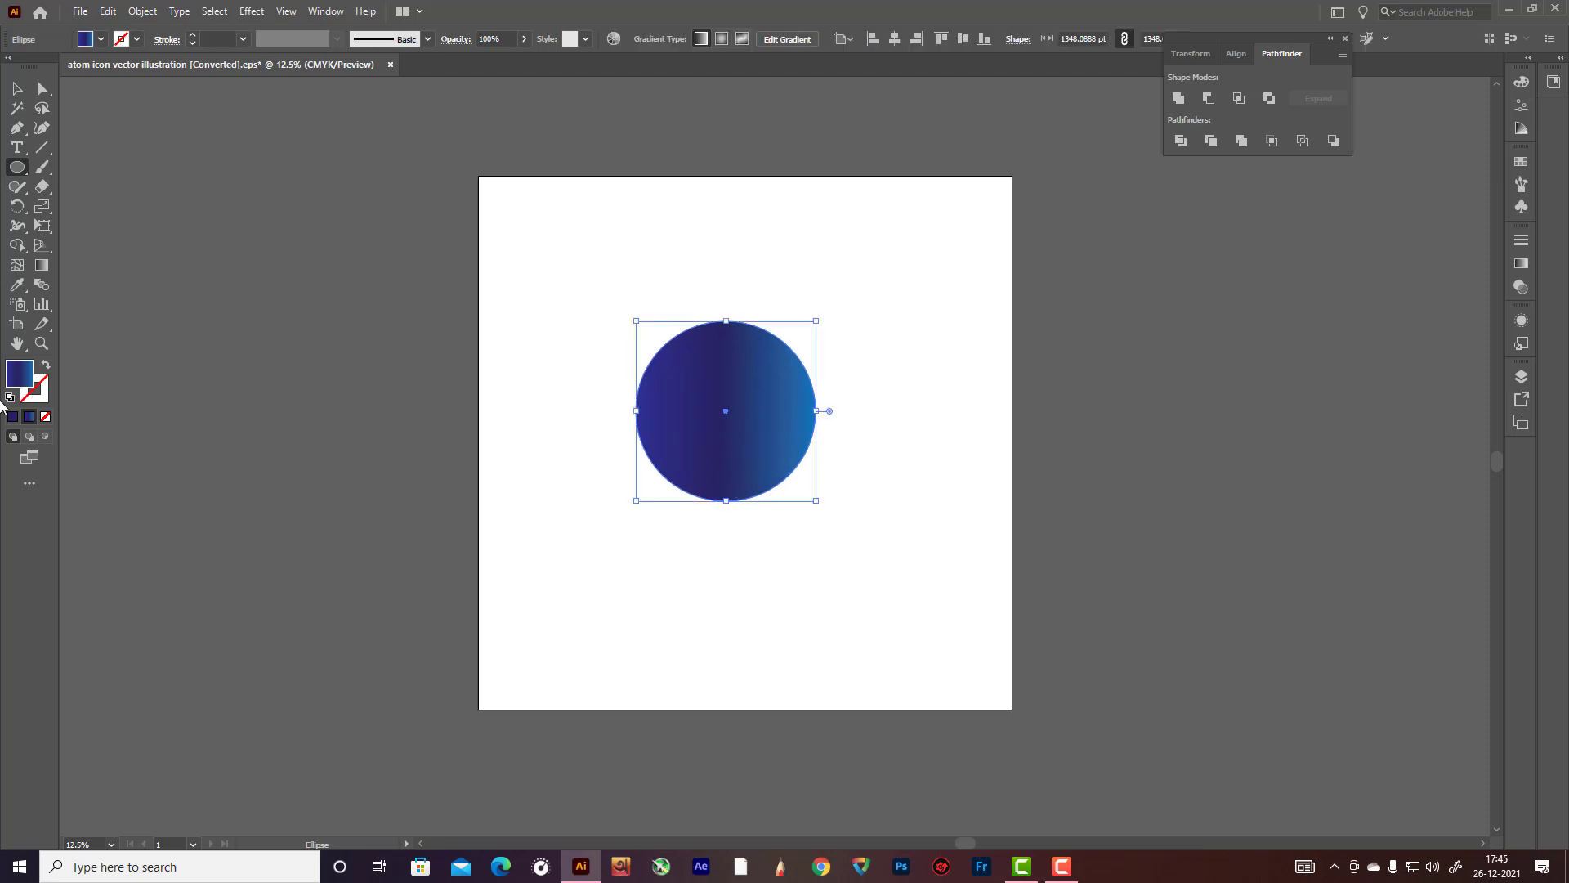
left_click(46, 366)
Step: Set the circle's stroke weight to 98 pt and deselect it
scroll(209, 35, "up", 20)
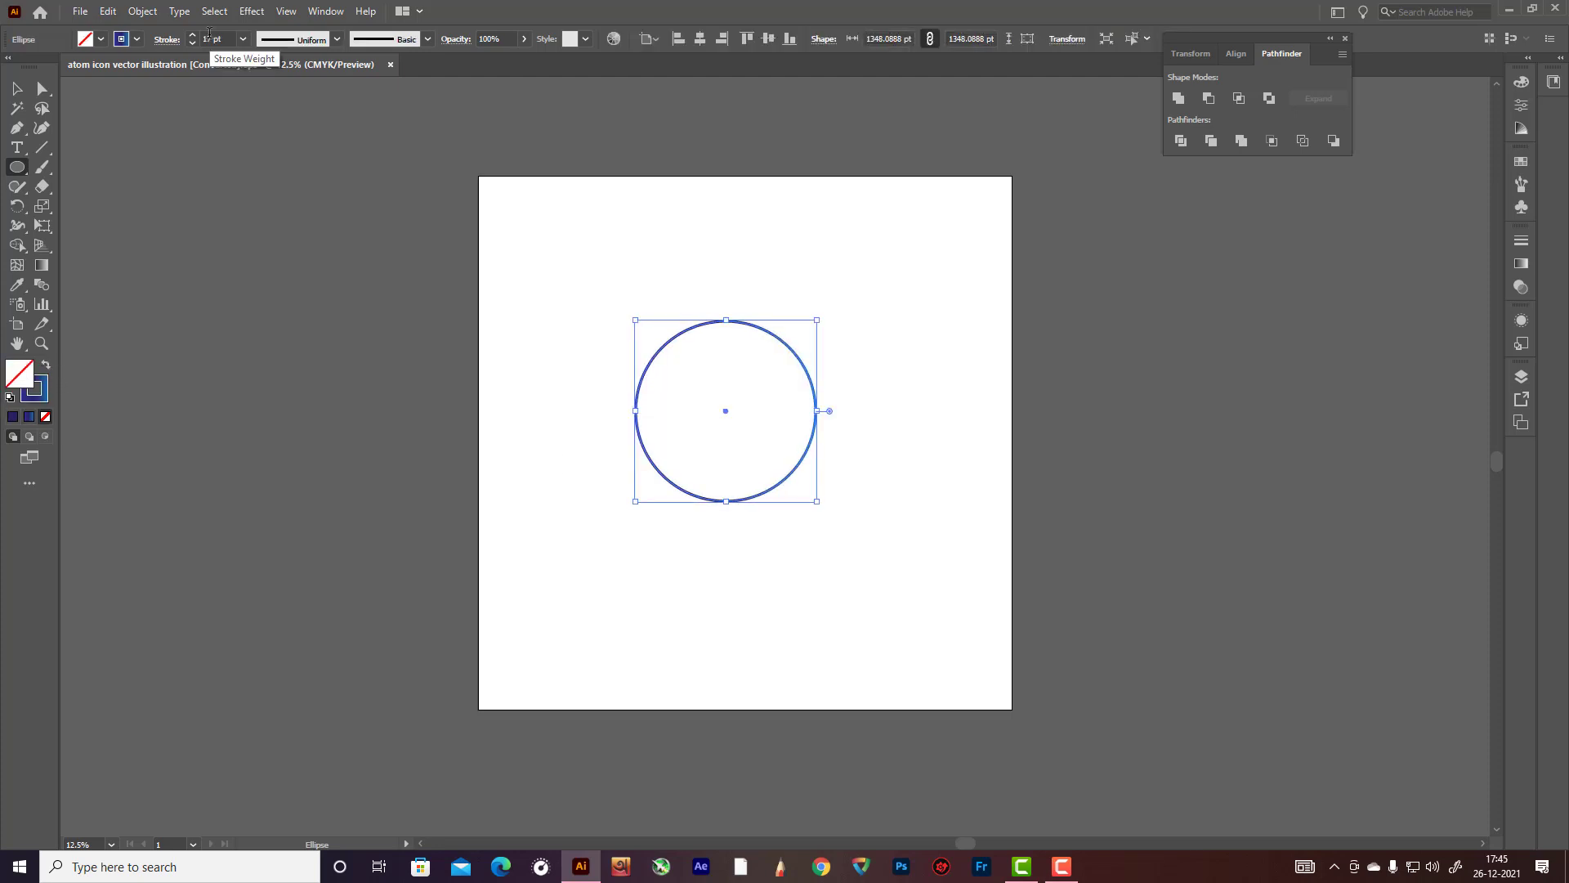
scroll(209, 35, "up", 20)
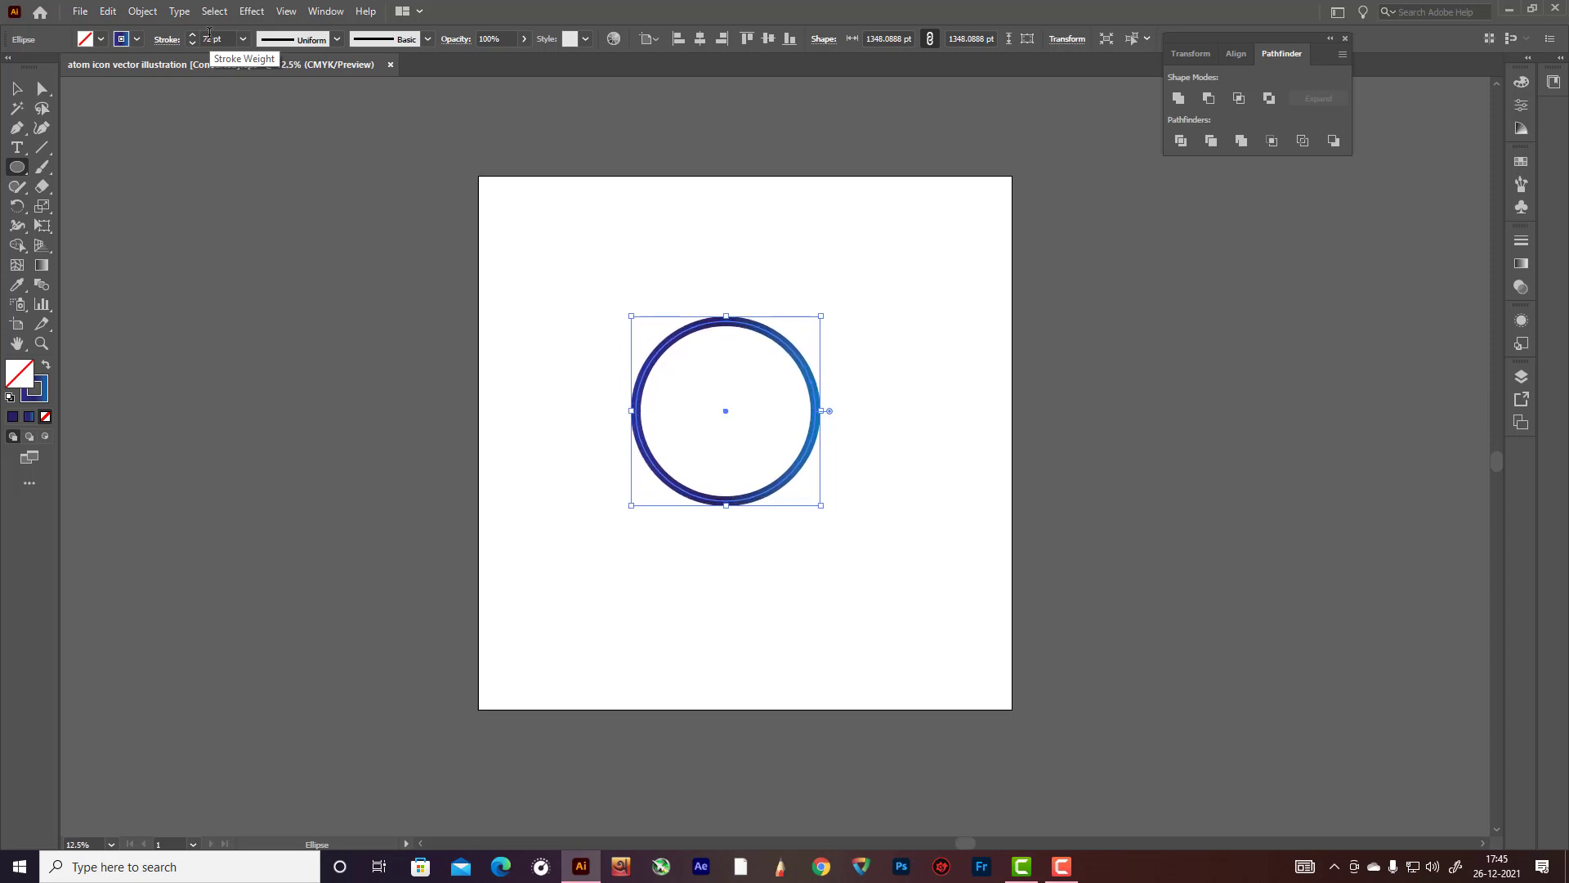
scroll(210, 35, "up", 3)
left_click(16, 87)
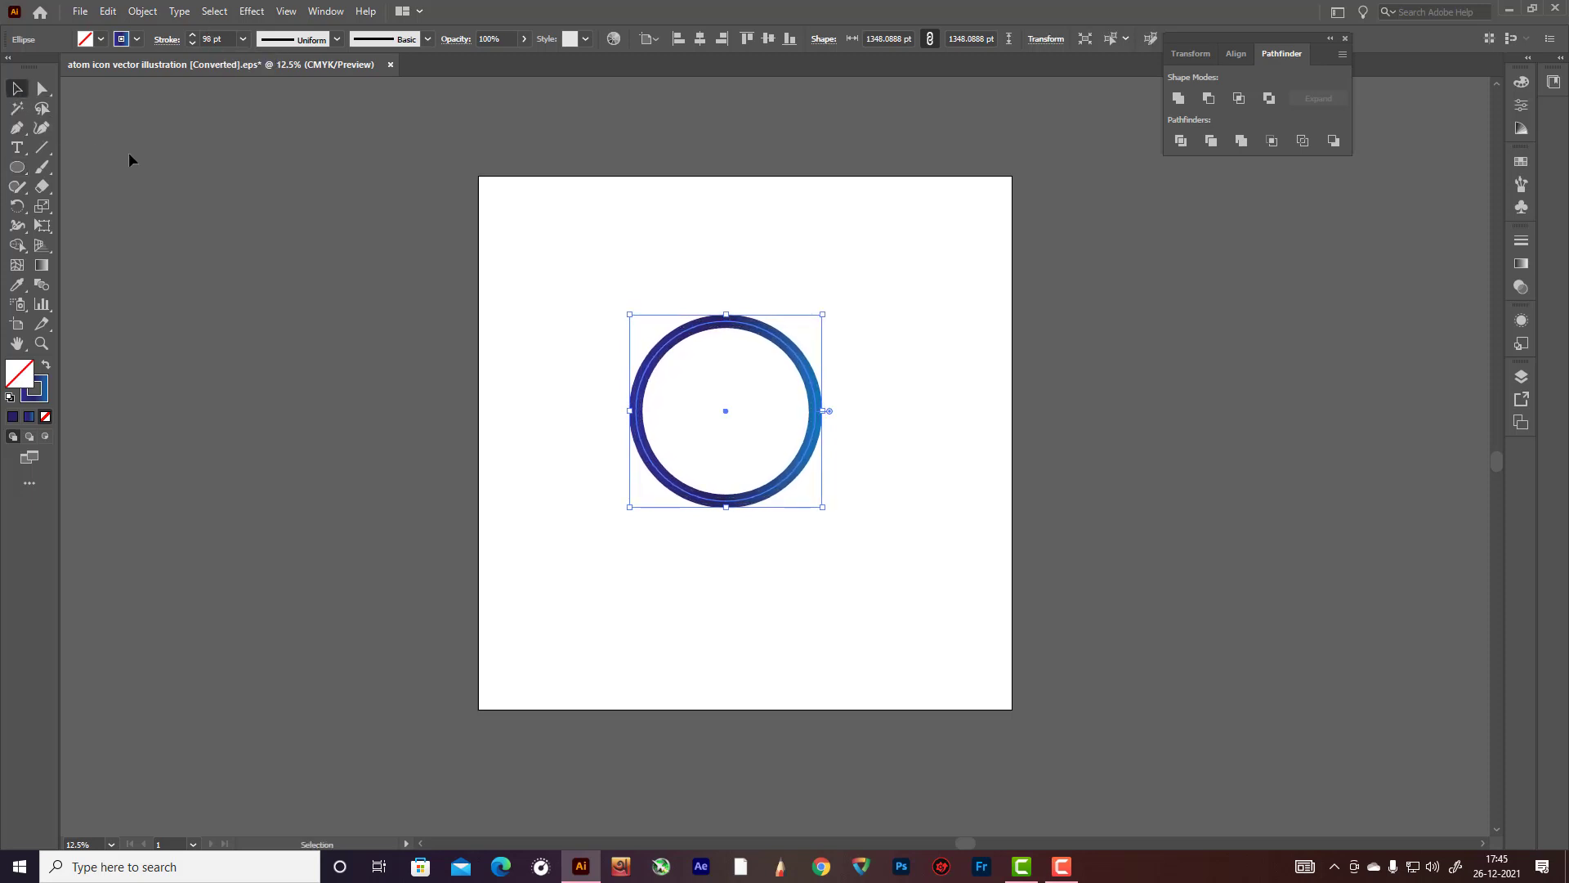
left_click(235, 181)
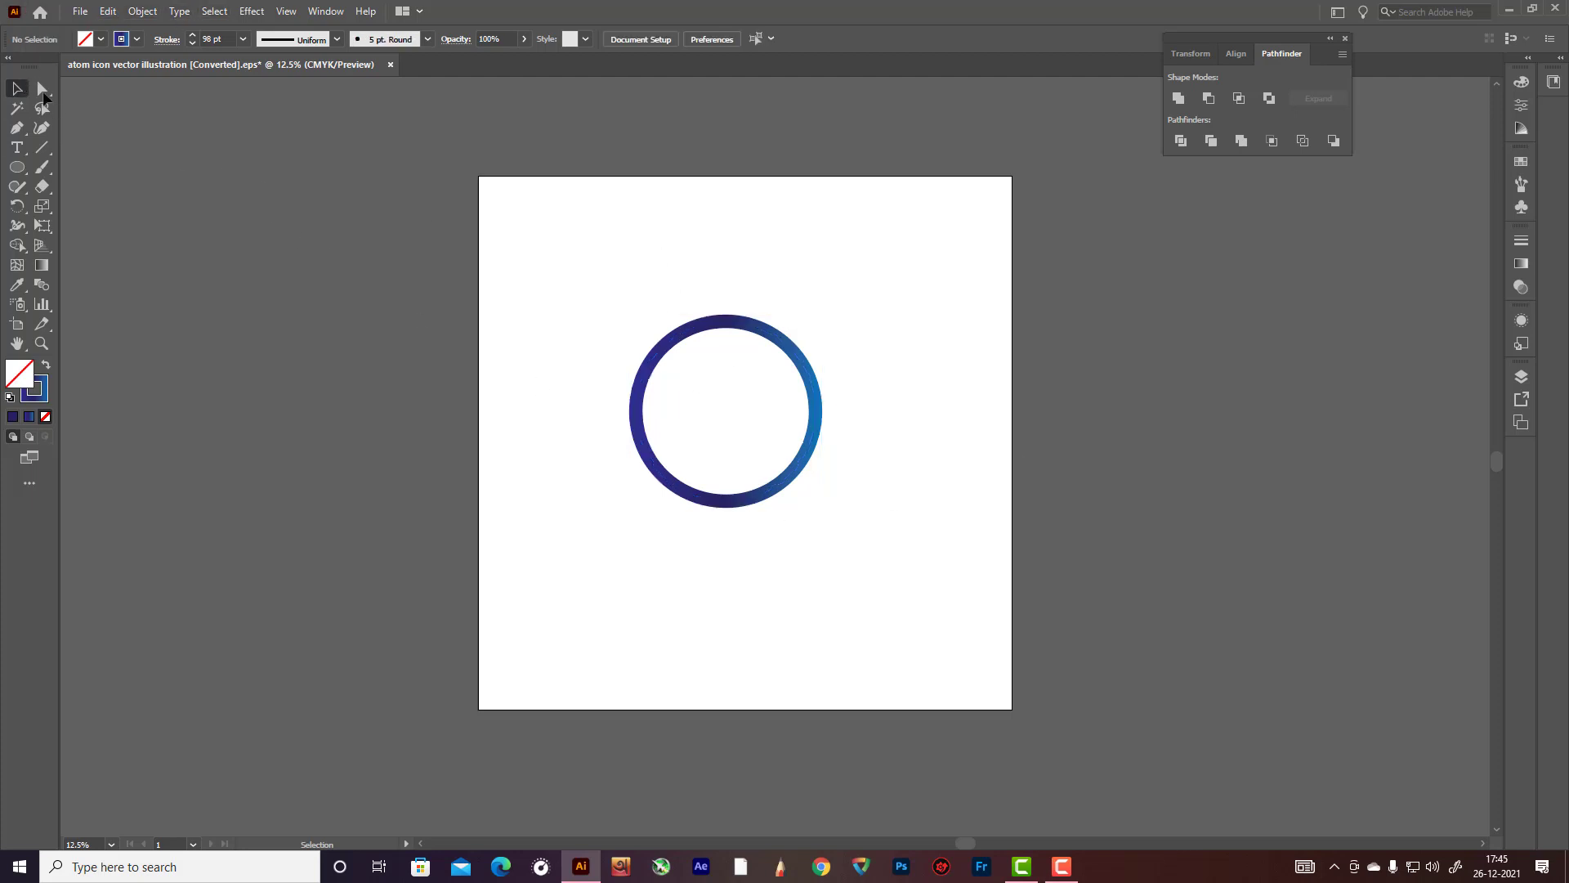
Step: Draw a small ellipse about 527 by 460 pt across the circle's top edge, and enlarge it slightly
right_click(16, 167)
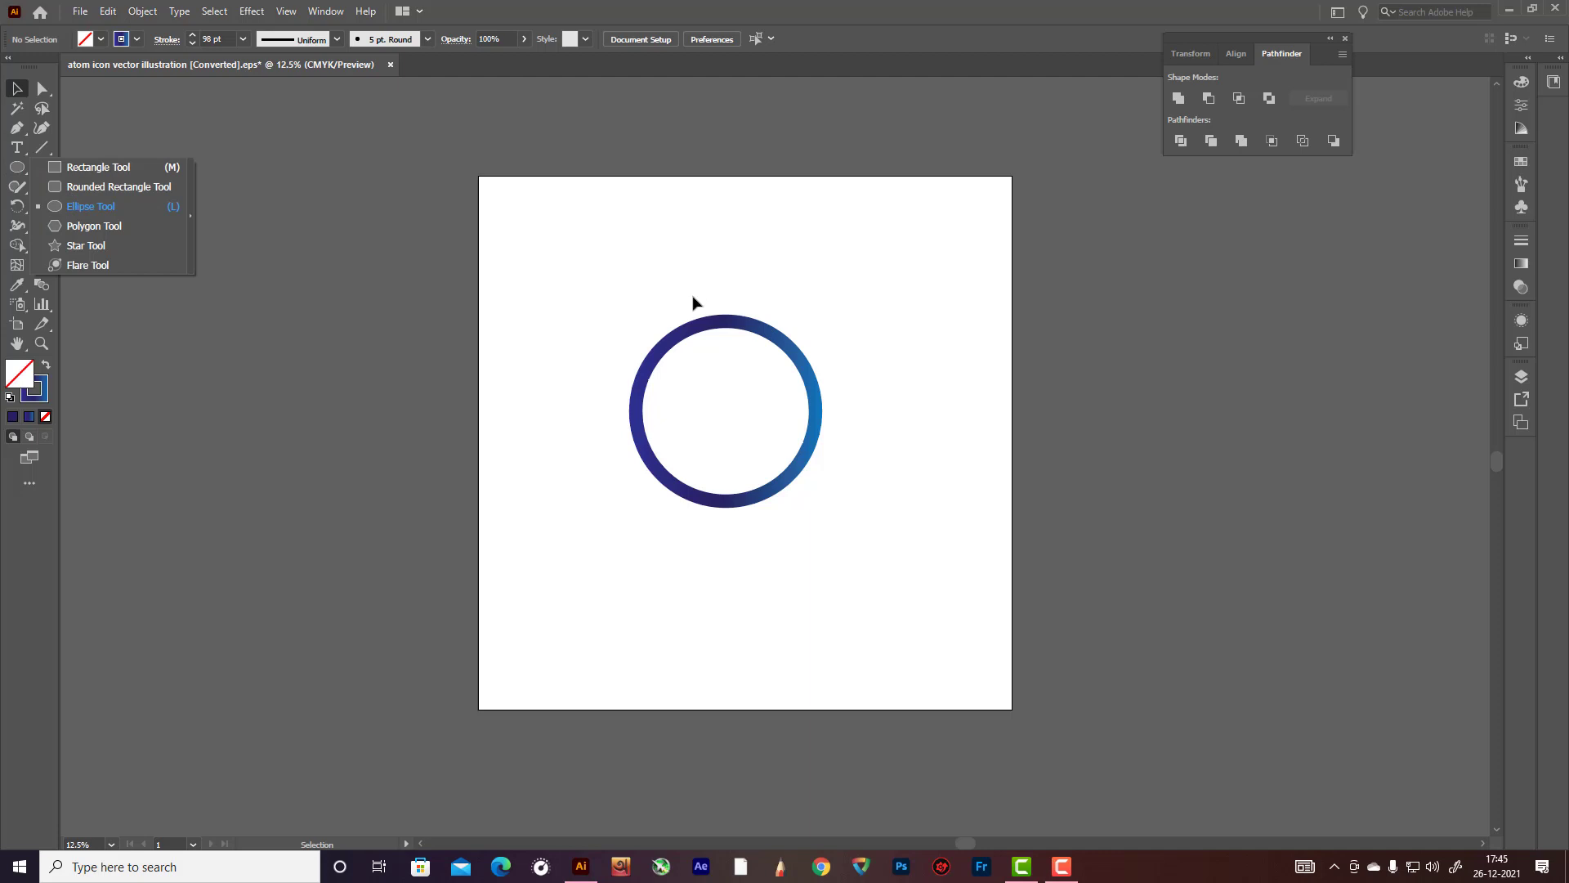
left_click(55, 204)
left_click_drag(683, 293, 761, 363)
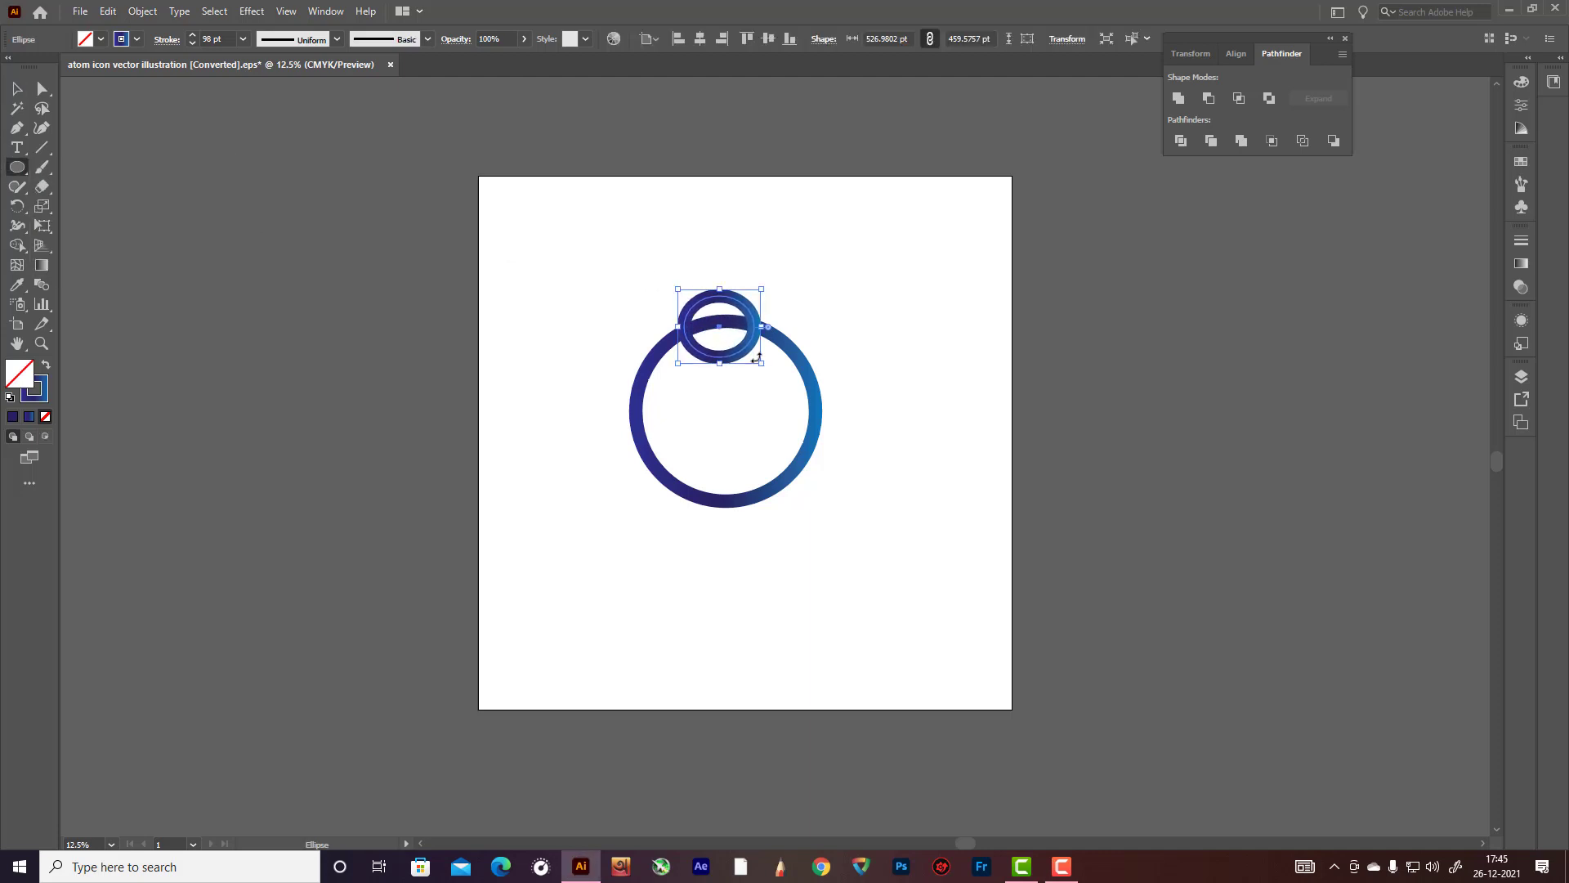
left_click(16, 88)
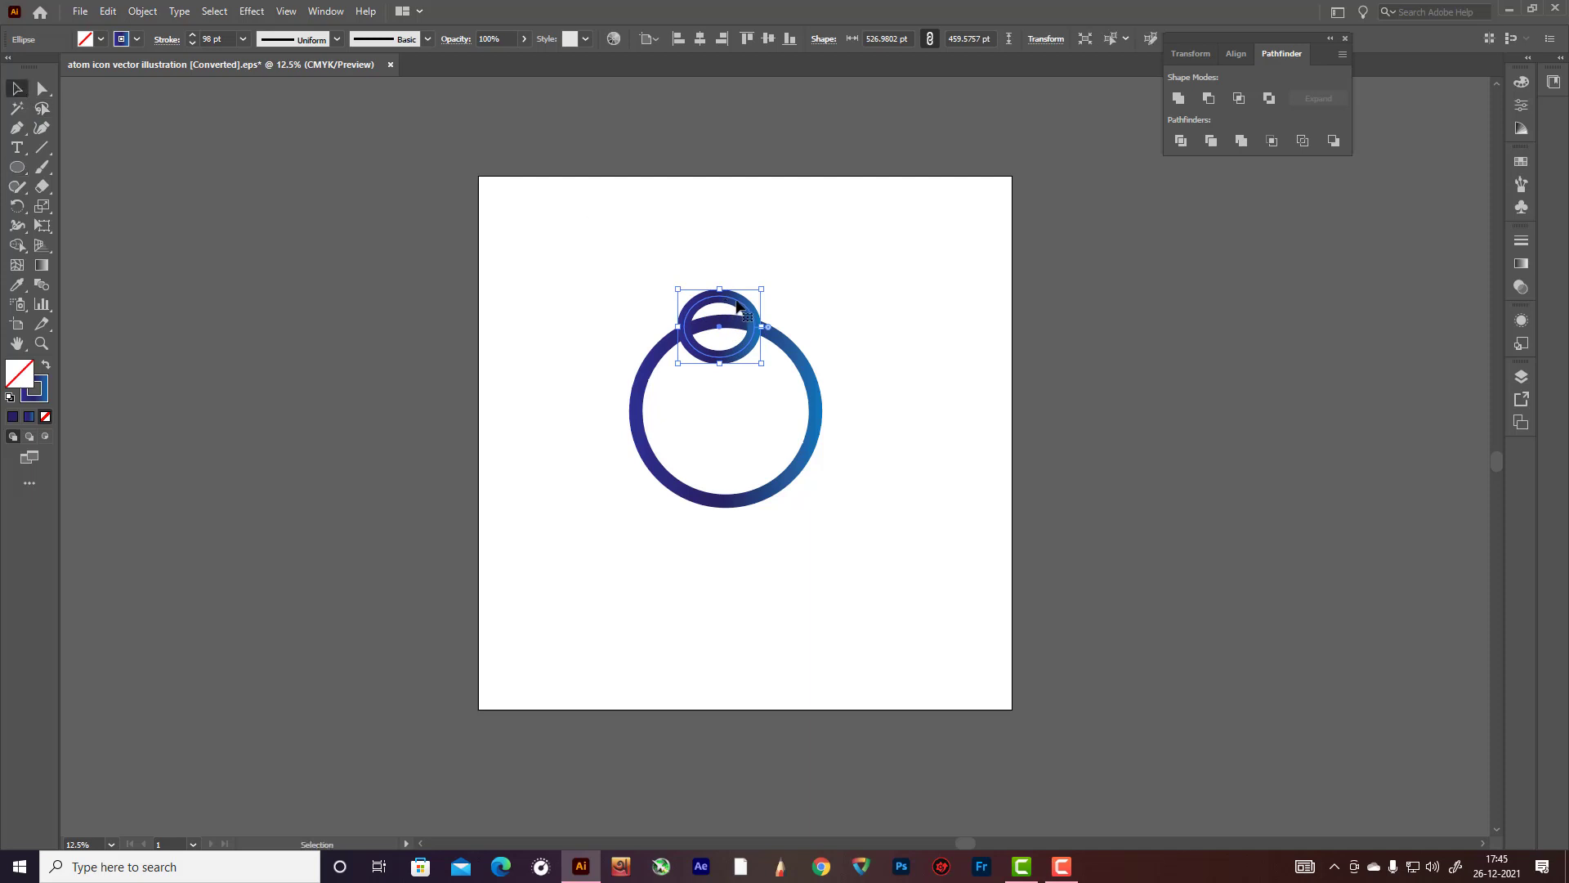
left_click_drag(755, 304, 786, 279)
left_click(719, 276)
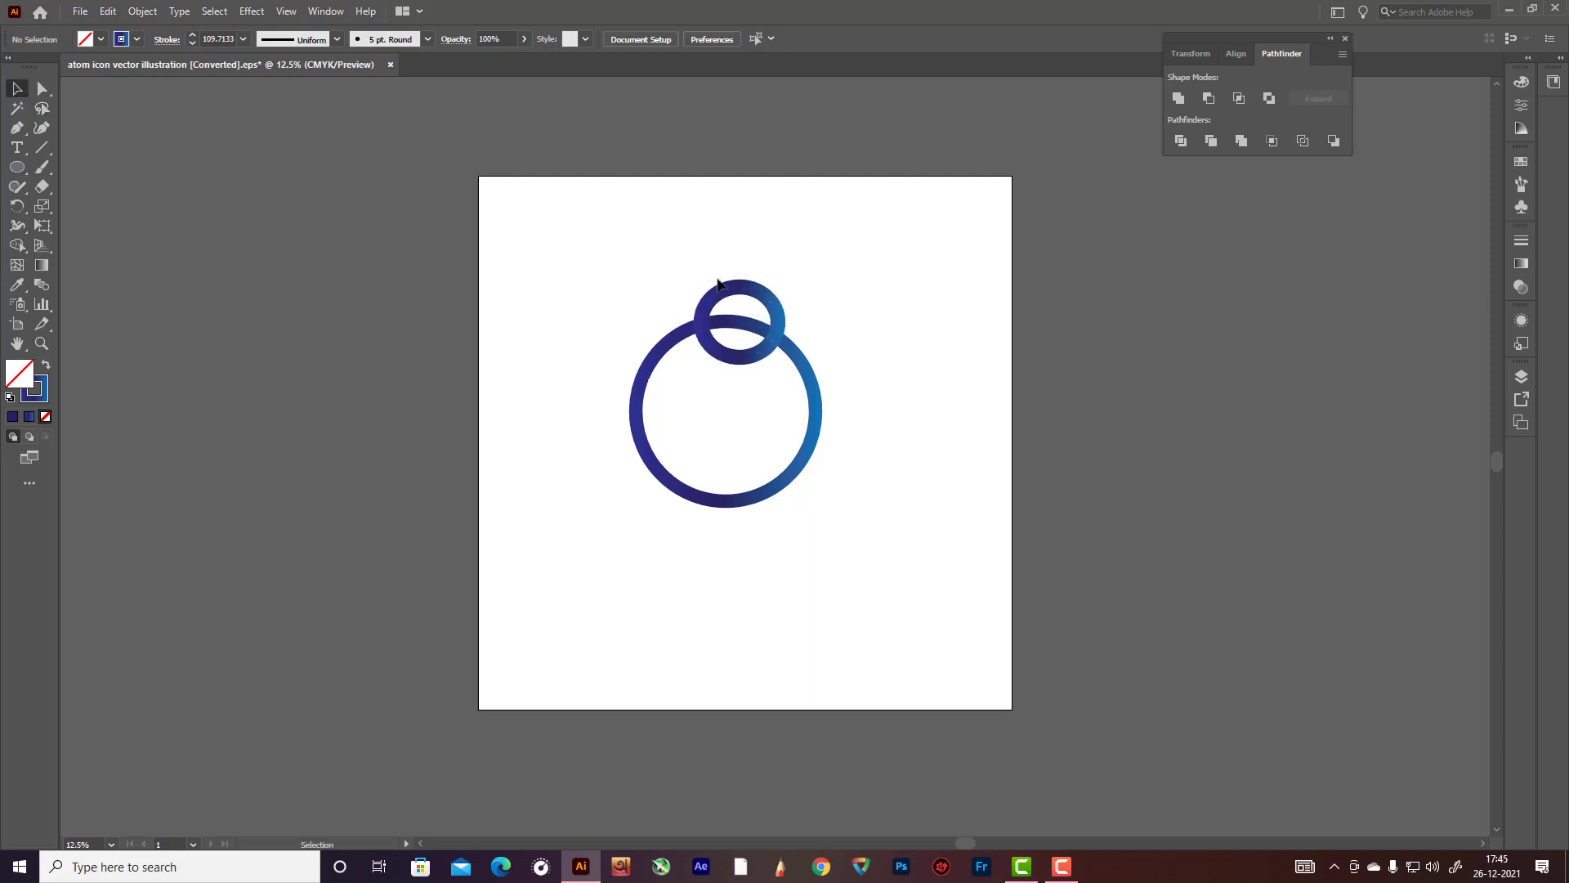
Step: Remove the part of the small ellipse outside the large circle with the Shape Builder tool
left_click_drag(613, 247, 1016, 703)
key("shift+m")
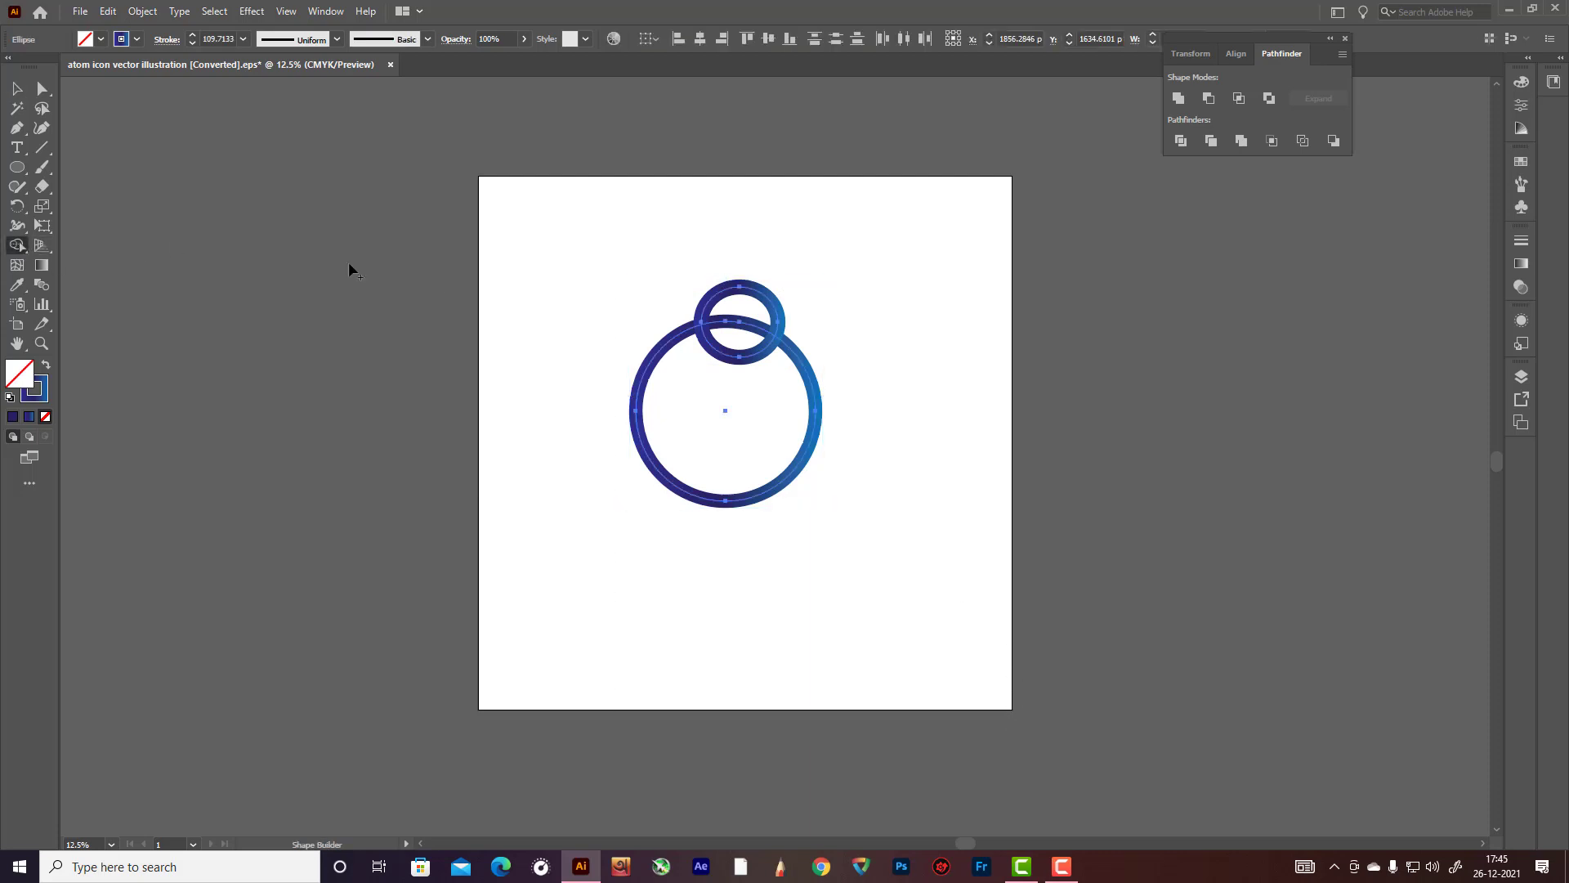
left_click(762, 287, "alt")
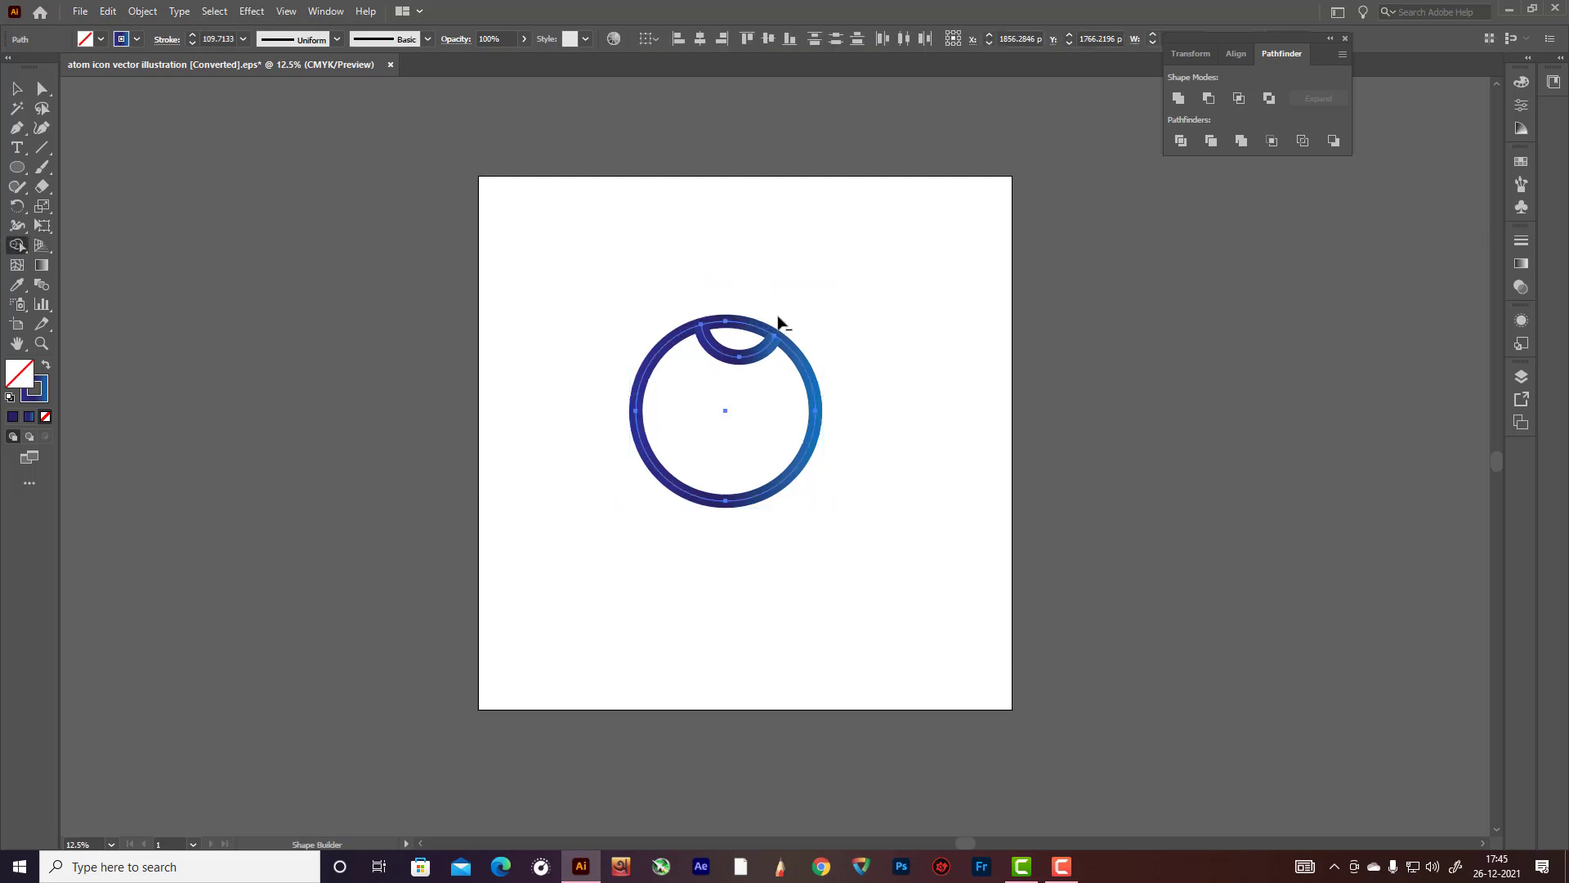
left_click(21, 86)
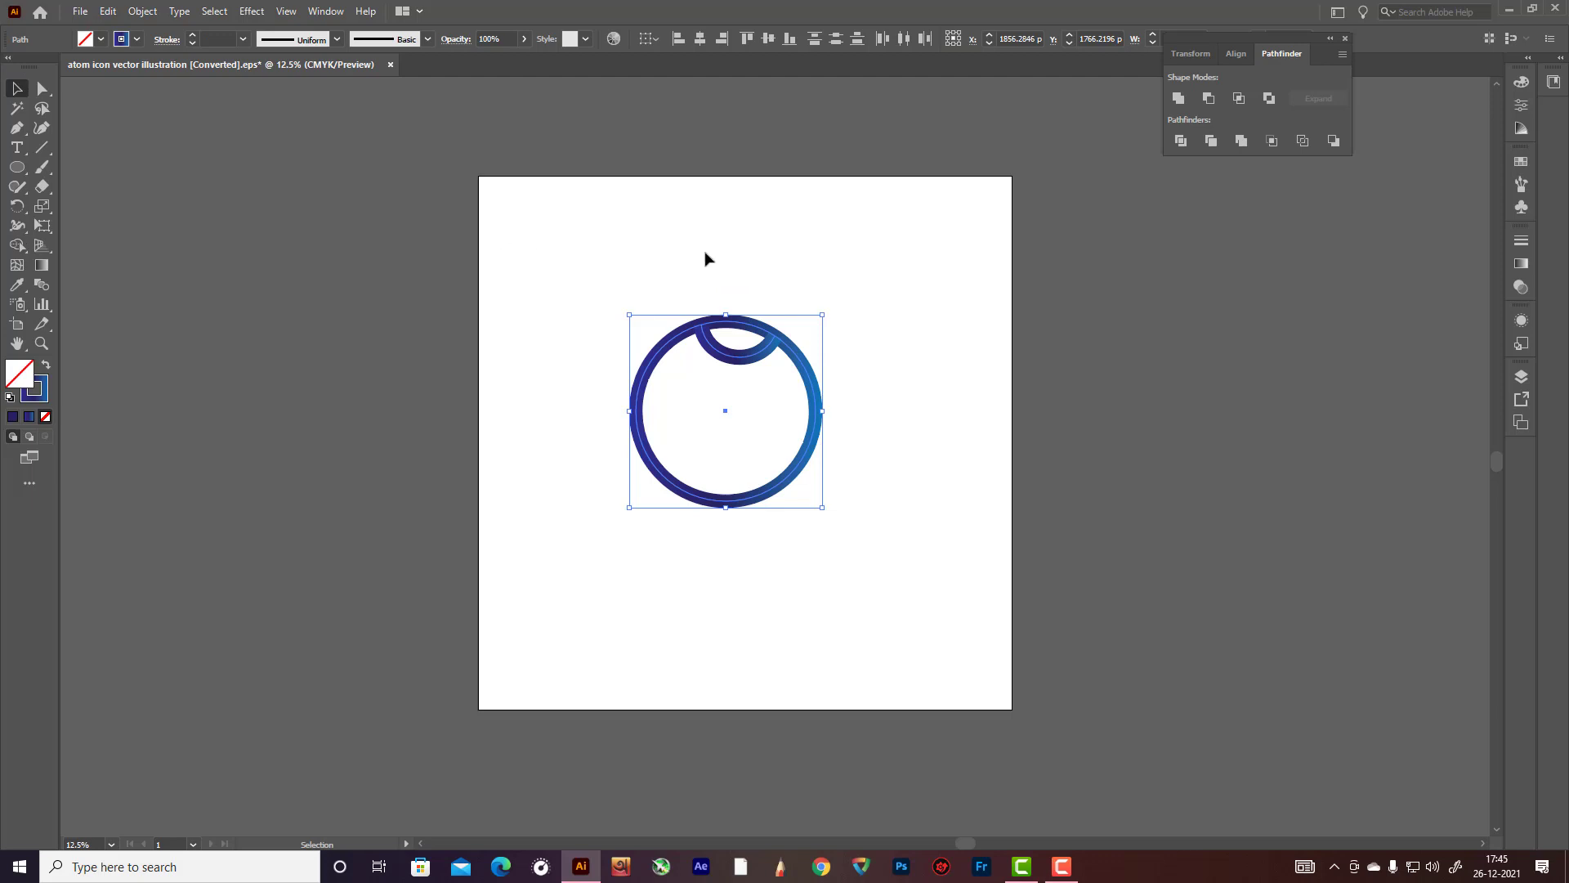
left_click(789, 262)
Step: Draw a straight four-point diagonal path with the Pen tool from outside the circle's lower-left edge to just below the inner arc
scroll(789, 263, "down", 1)
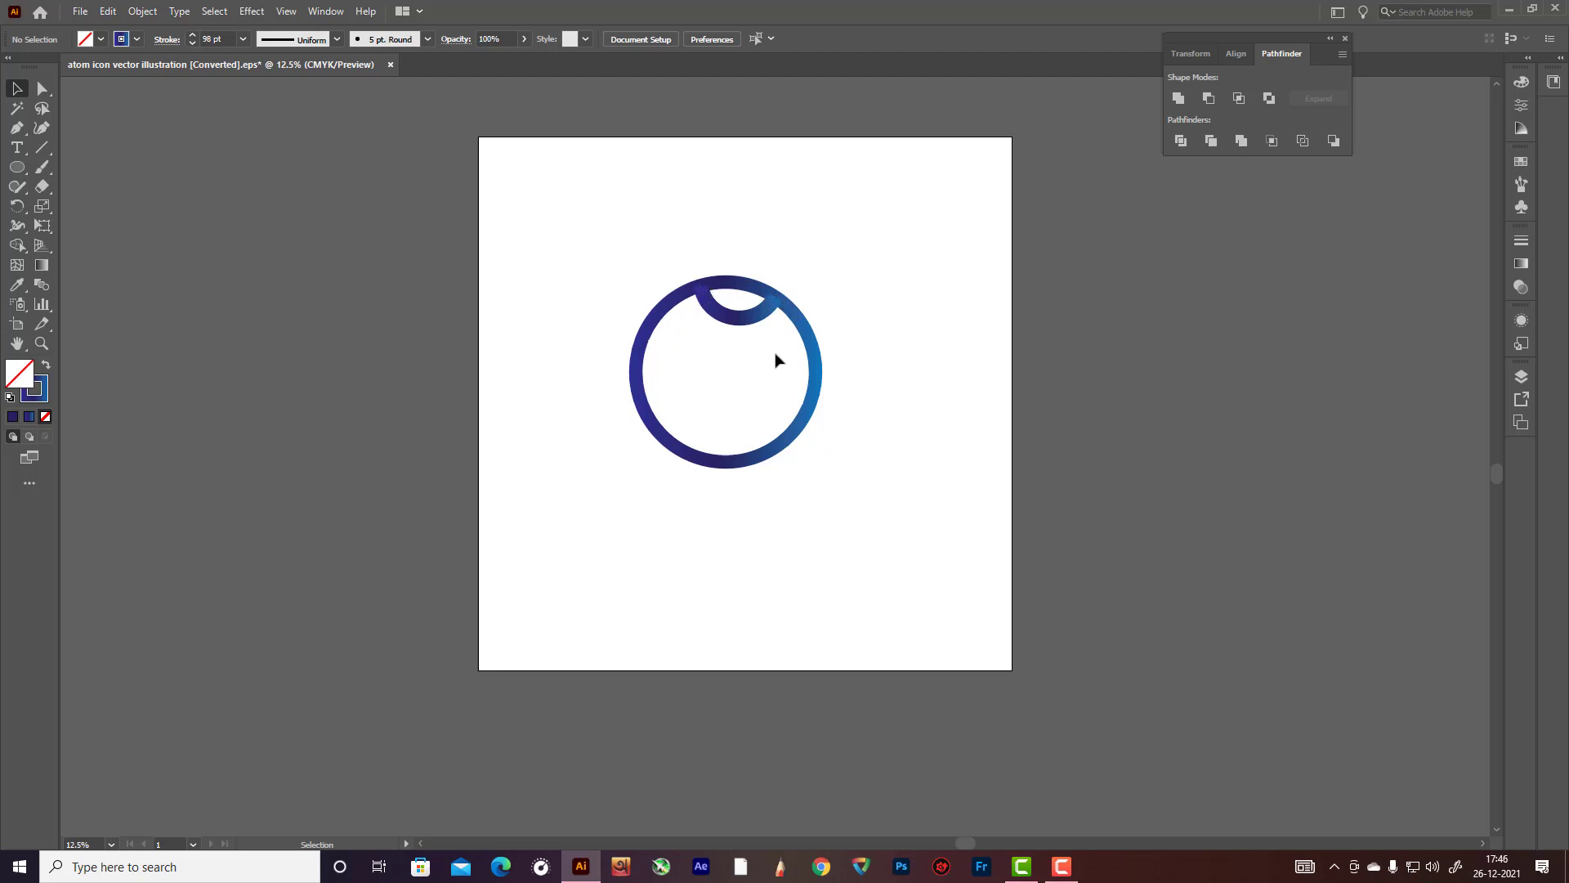
left_click(17, 127)
left_click(639, 445)
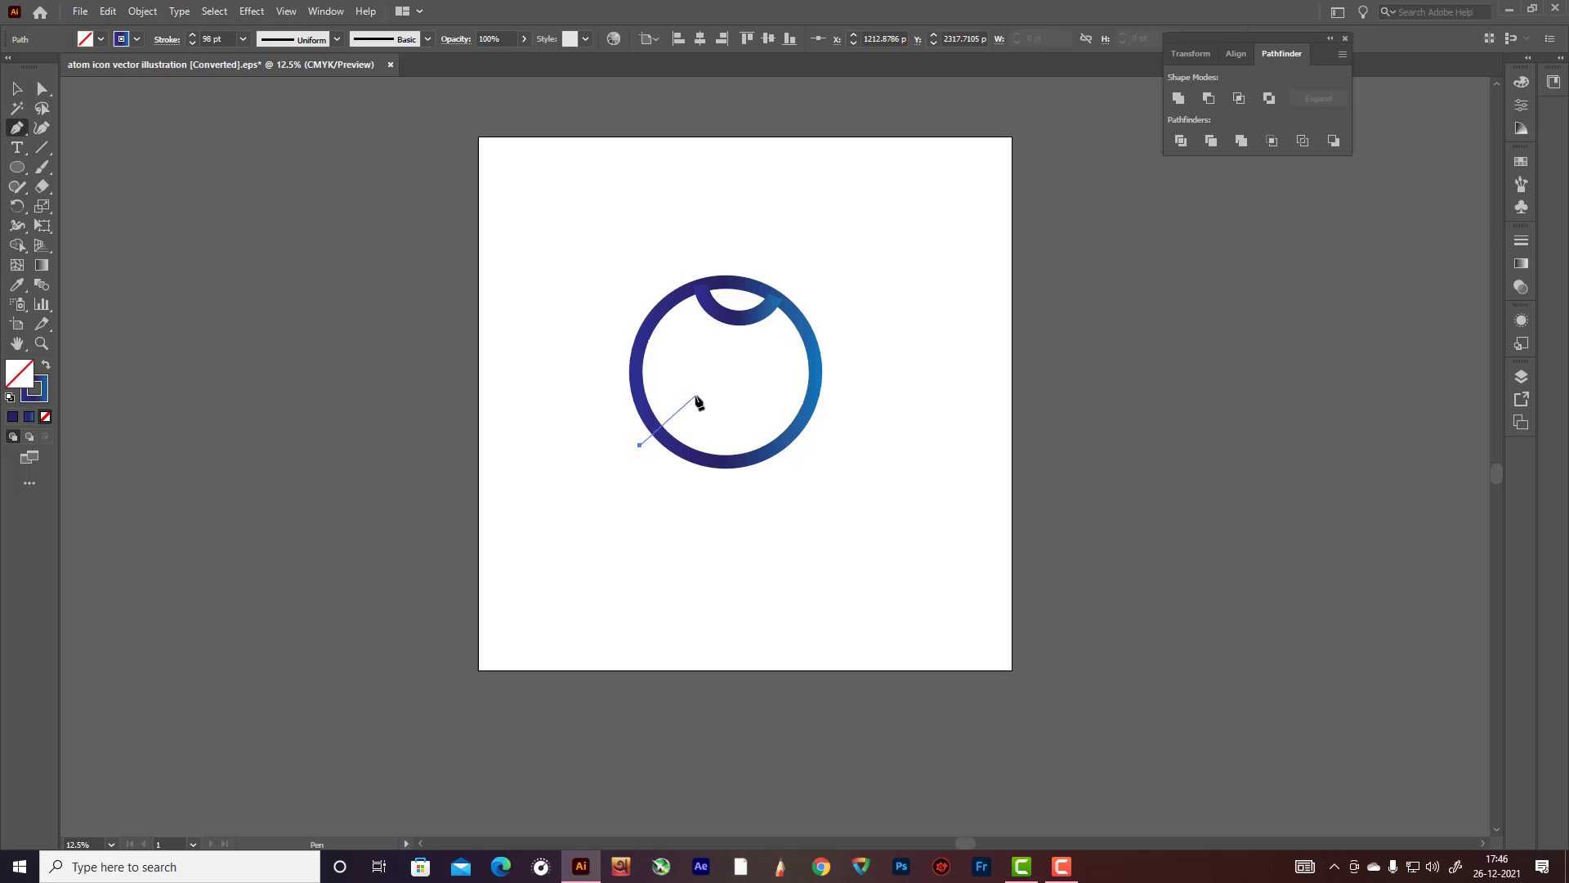
left_click(697, 397)
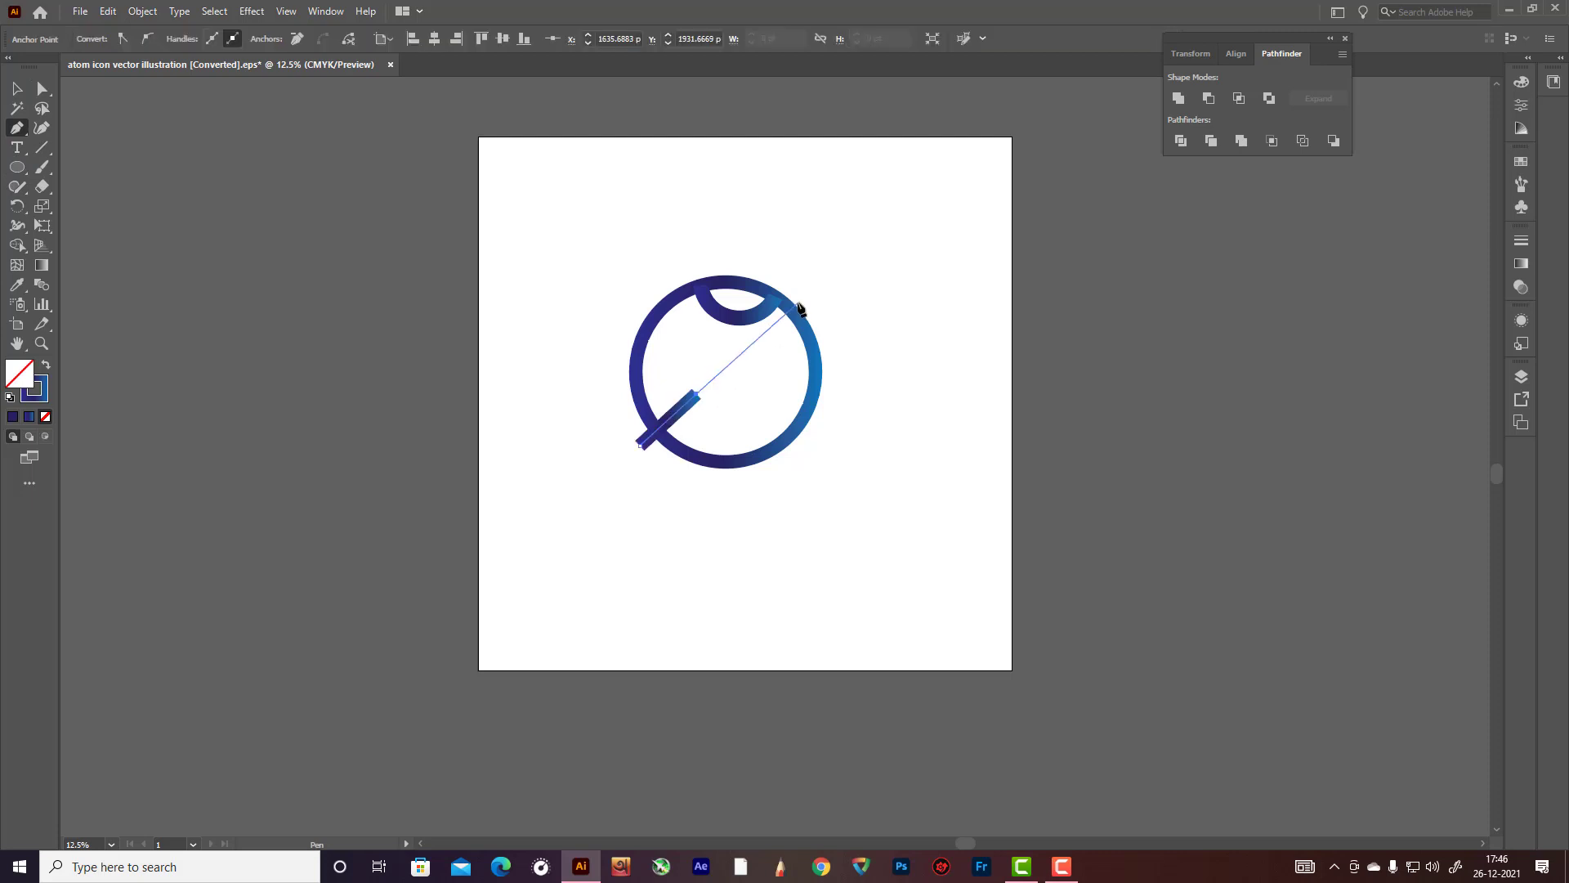
left_click(729, 364)
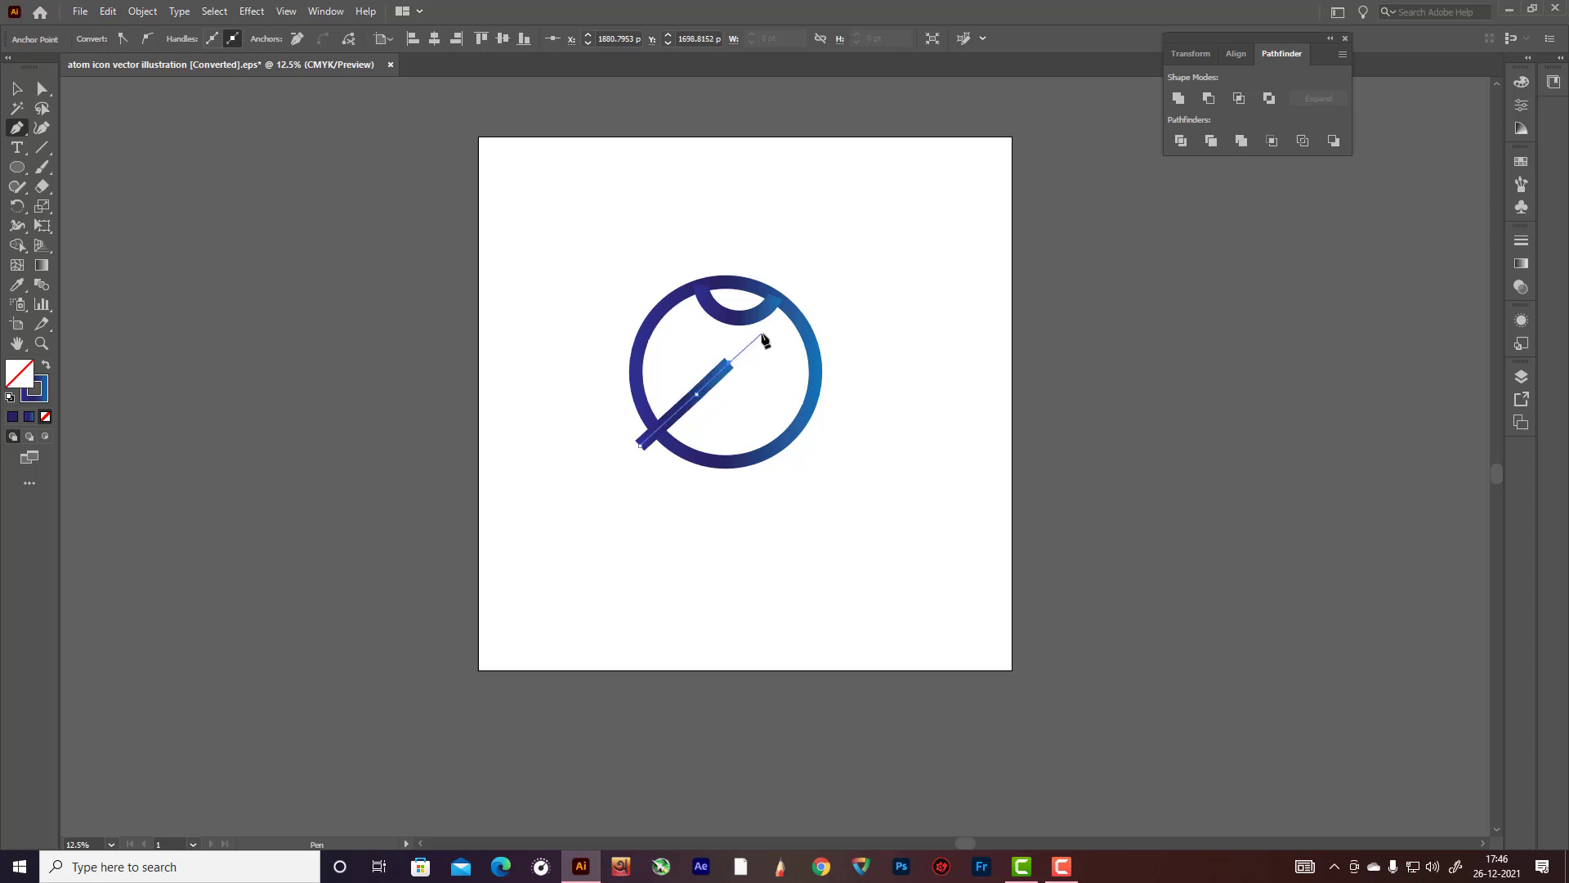
left_click(762, 335)
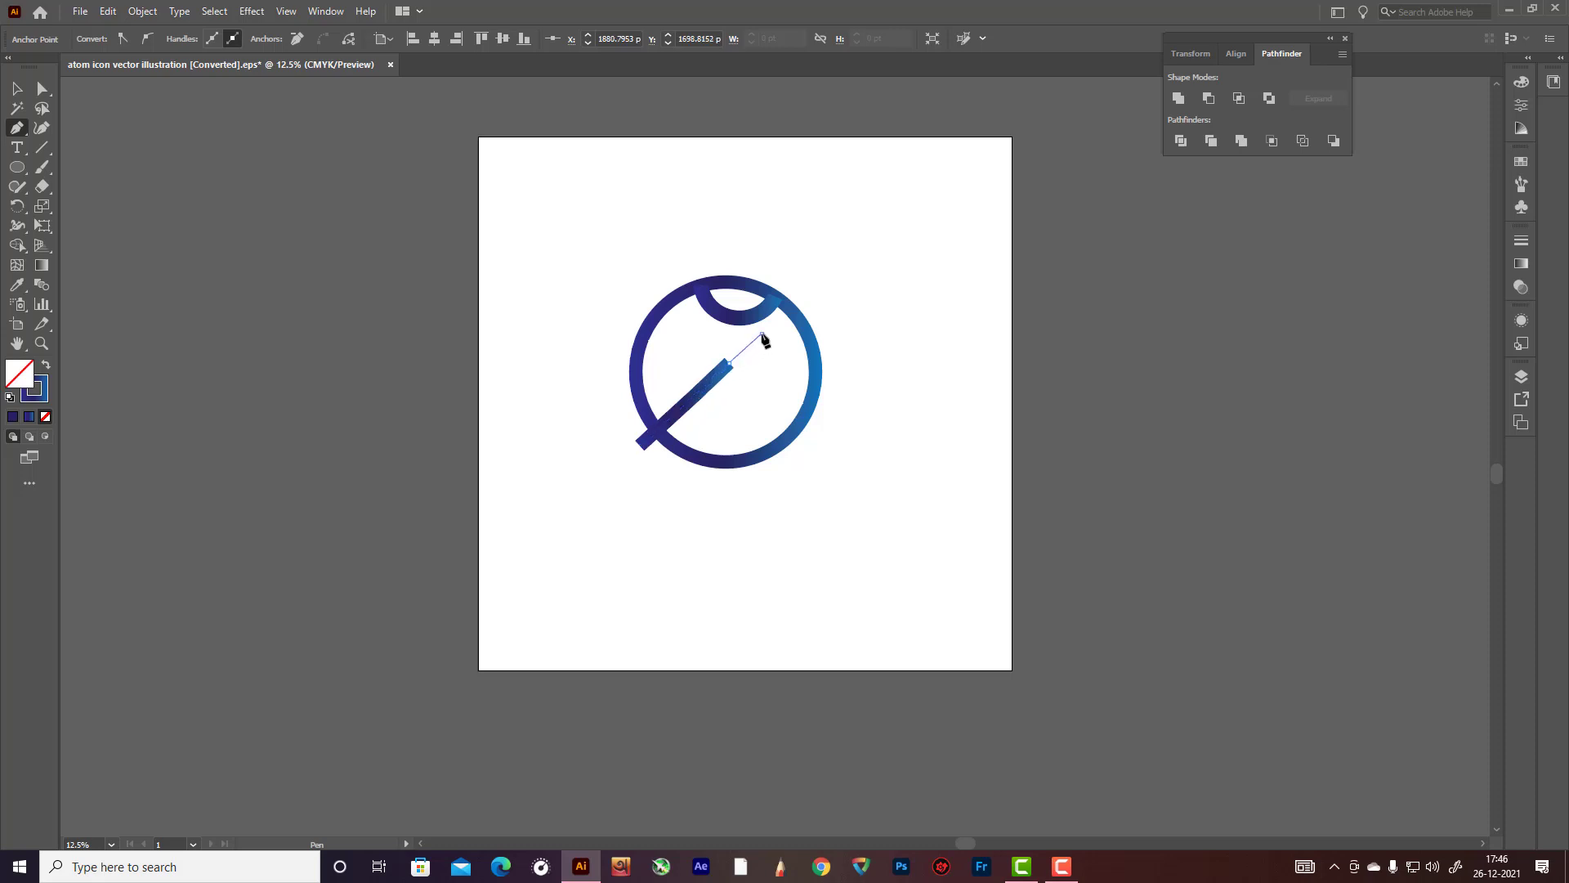
Step: Bend the middle segment of the diagonal path outward into an arch toward the upper left with the Curvature tool
left_click(43, 145)
left_click(42, 127)
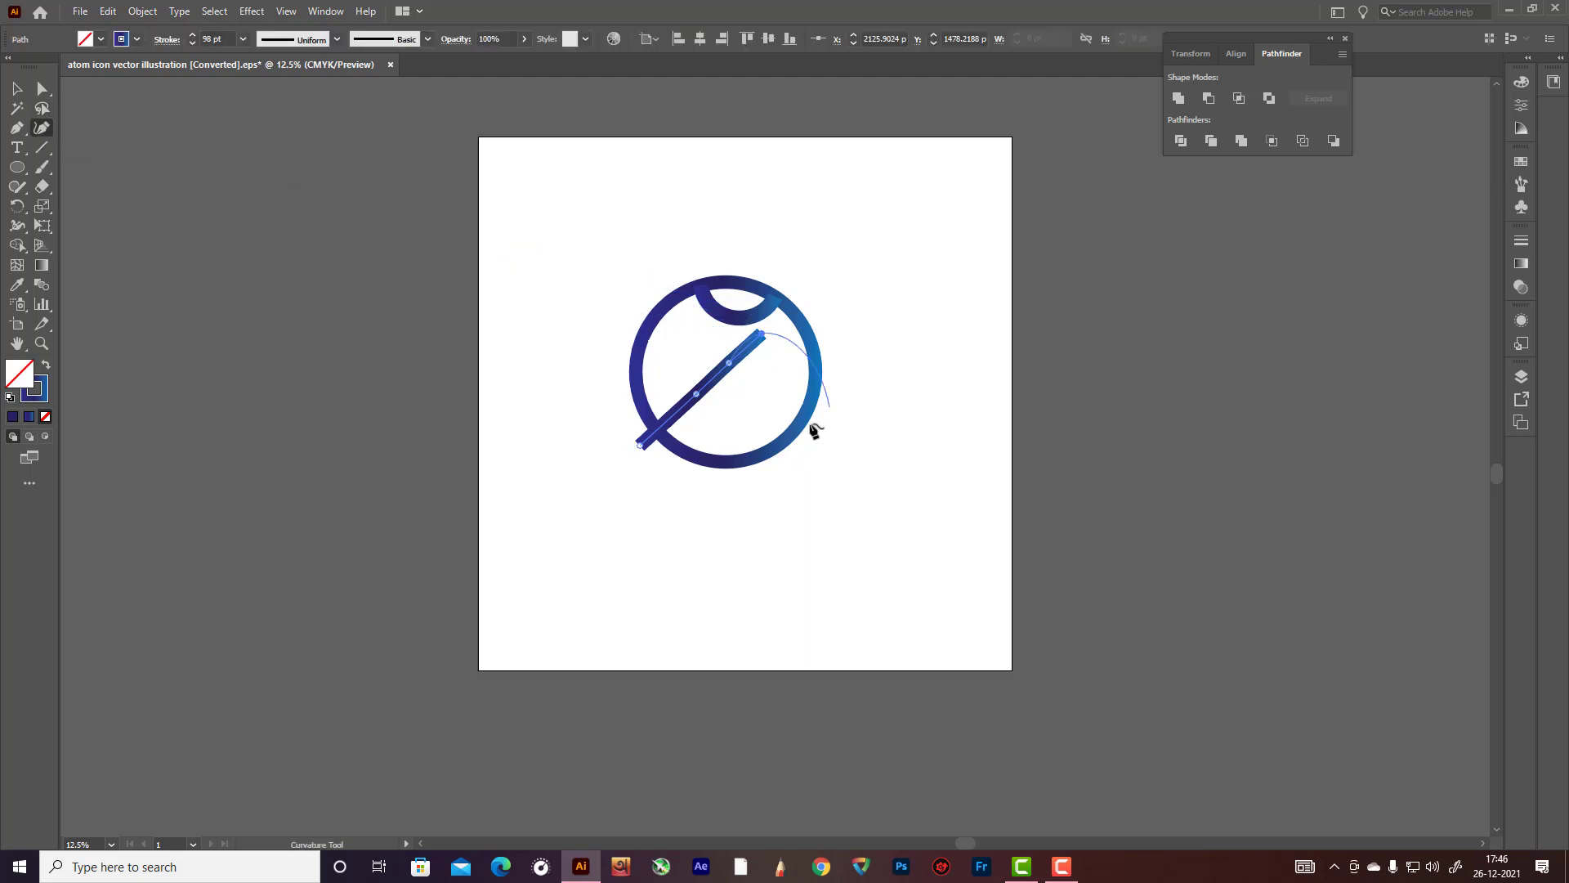
mouse_move(716, 381)
left_mouse_down()
mouse_move(705, 362)
mouse_move(697, 372)
left_mouse_up()
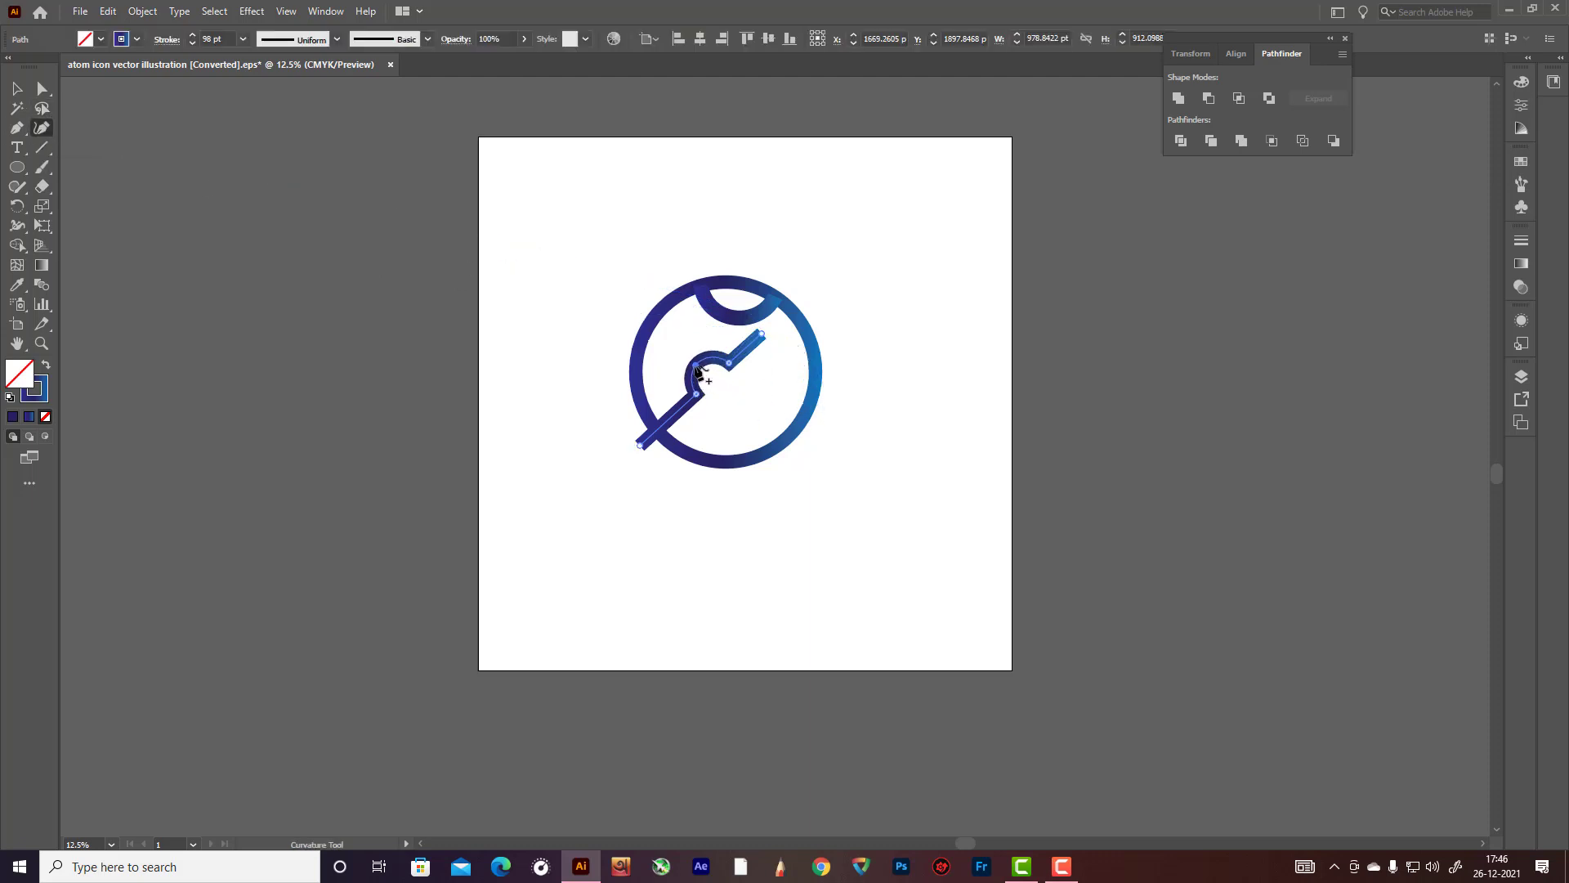
left_click(762, 334)
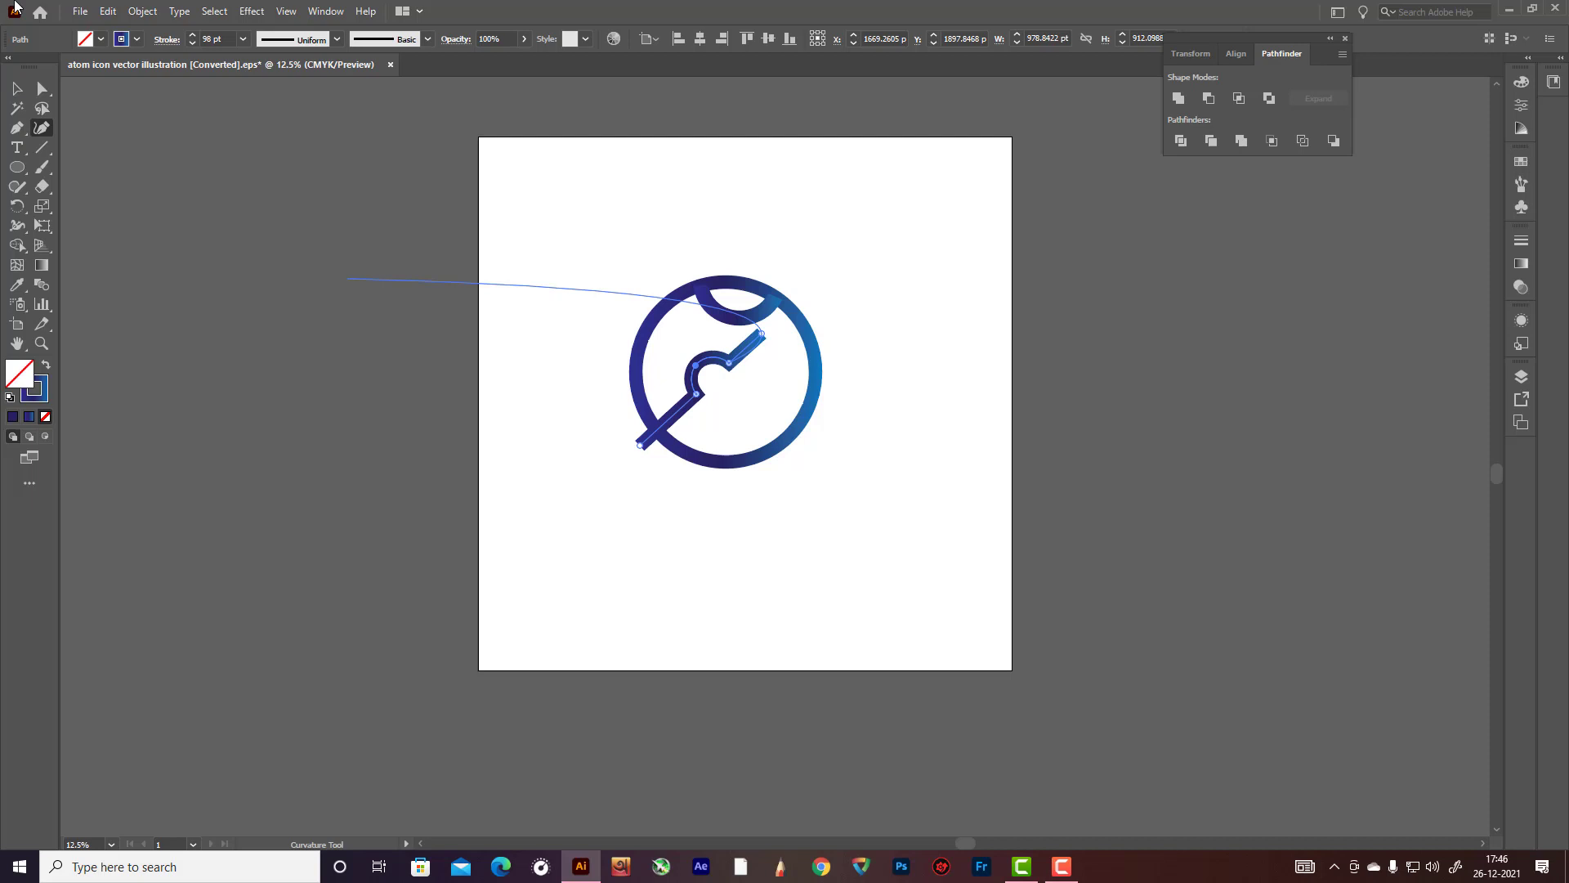
Step: Give the diagonal path's stroke round caps and round corner joins
left_click(167, 40)
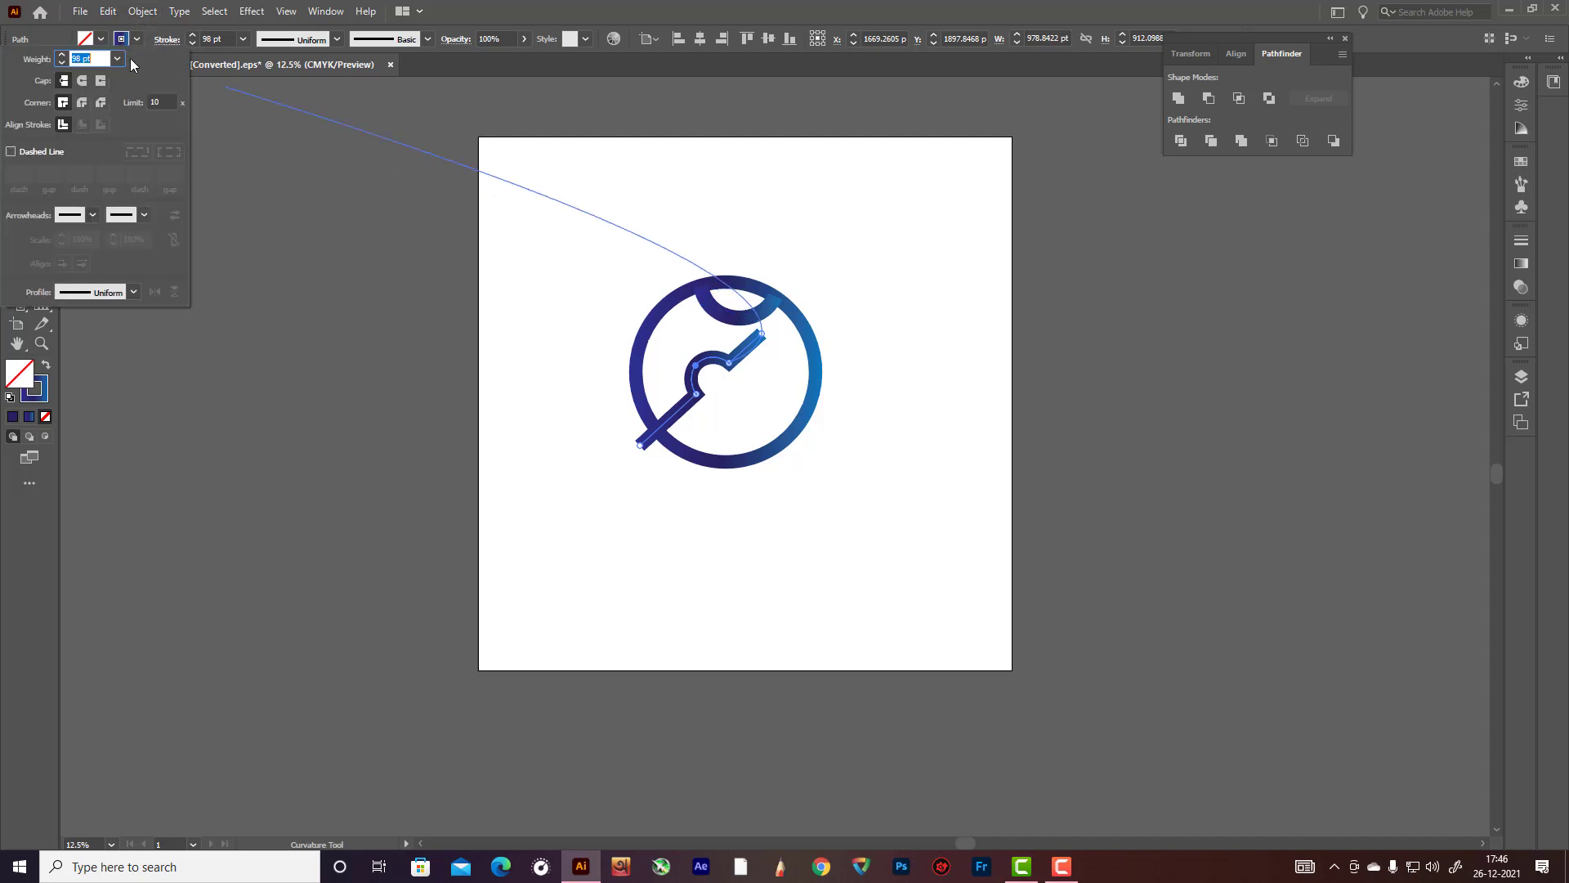
left_click(82, 81)
left_click(82, 102)
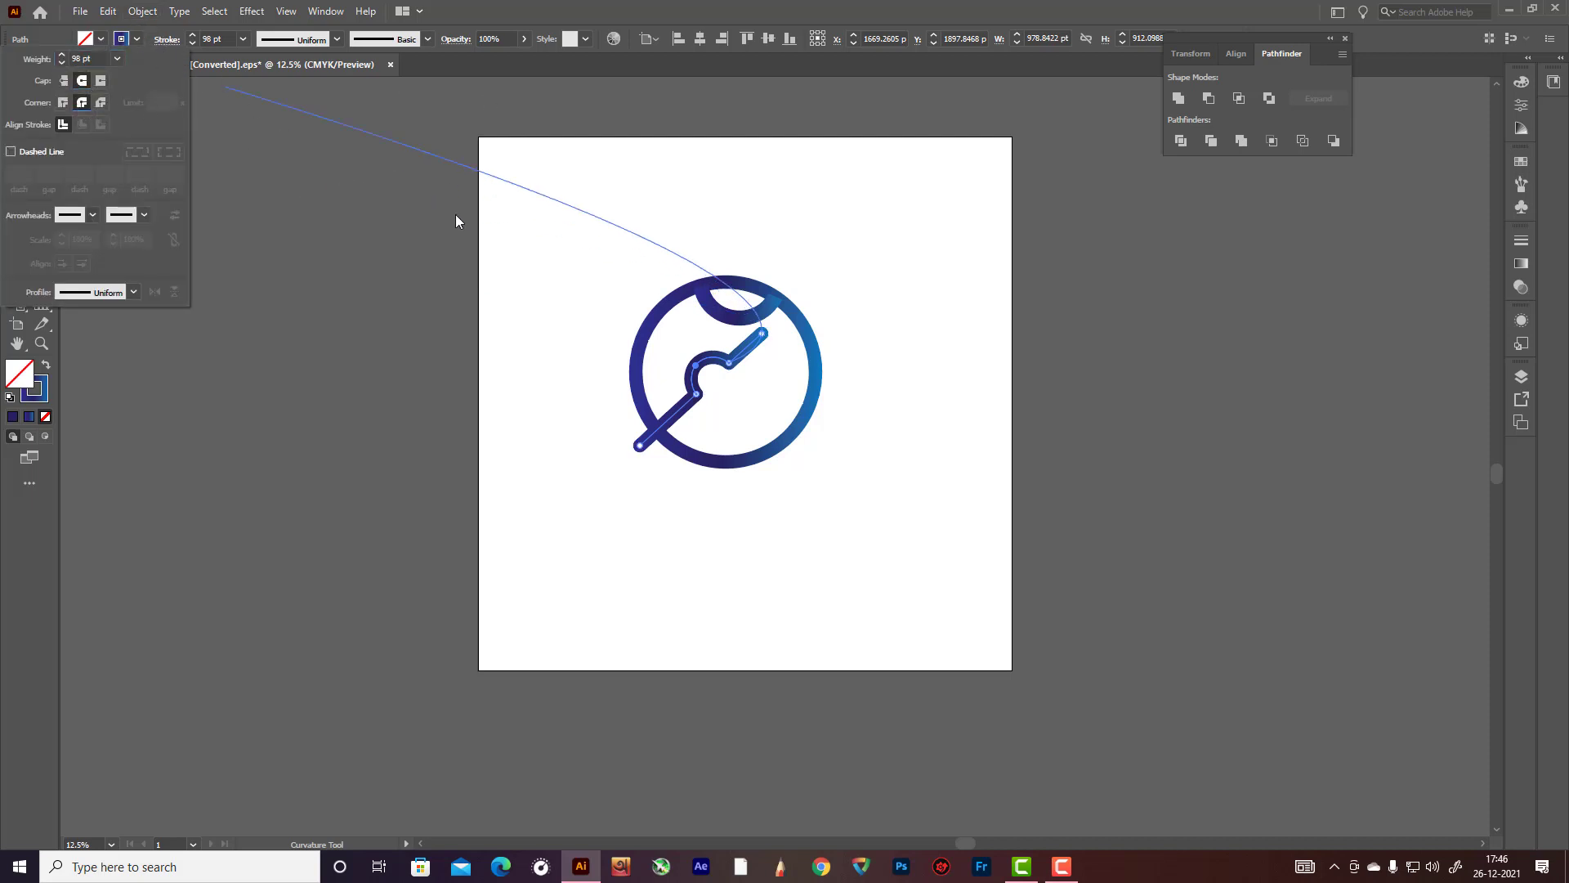
left_click(17, 88)
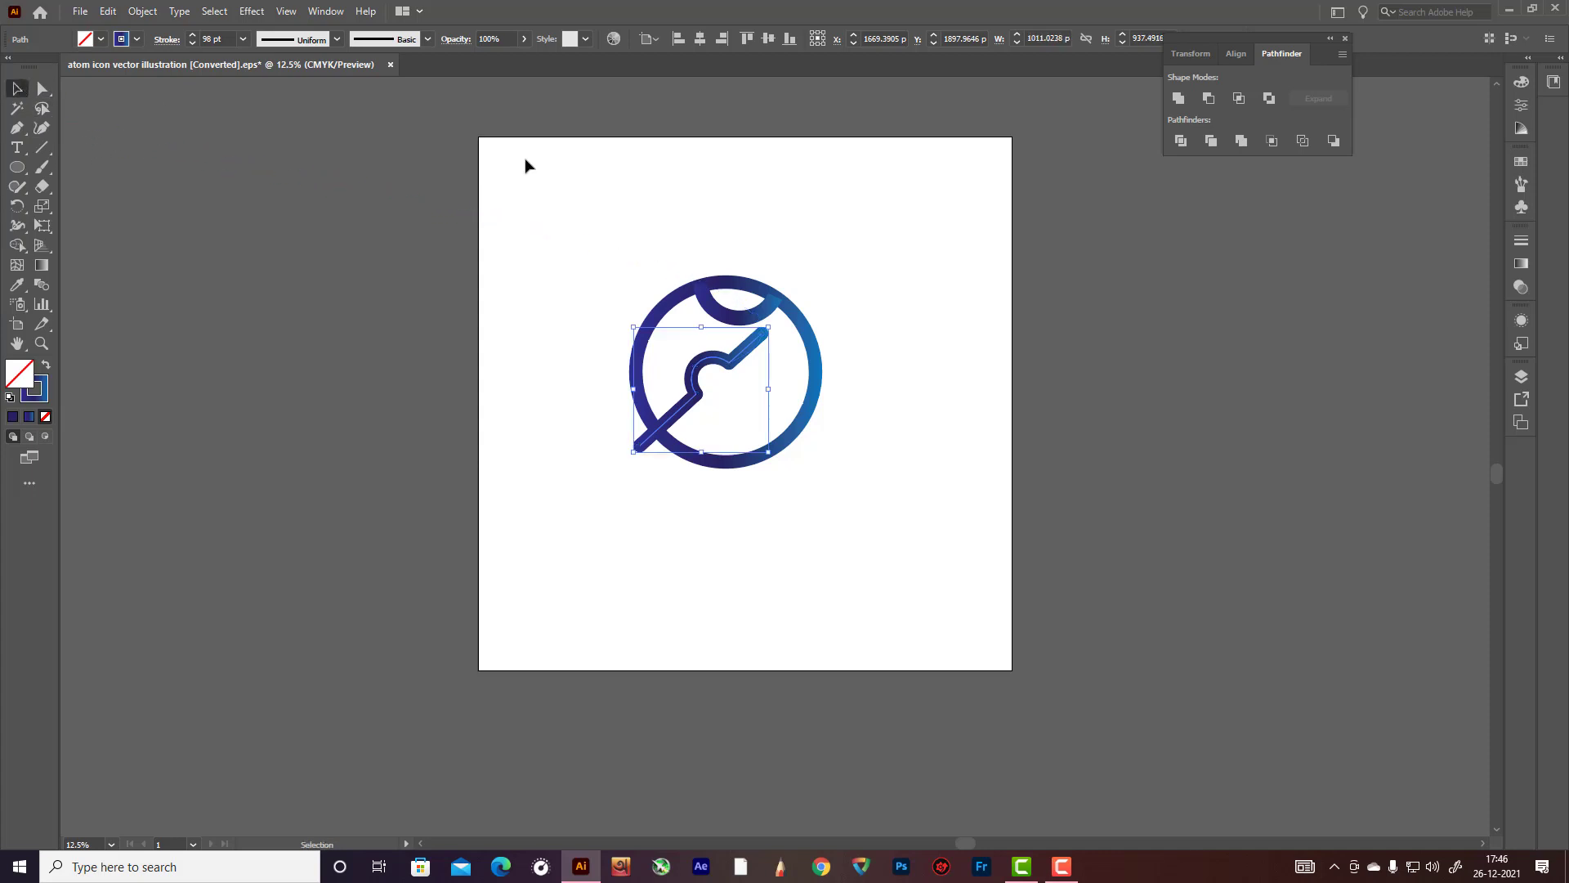
left_click(547, 173)
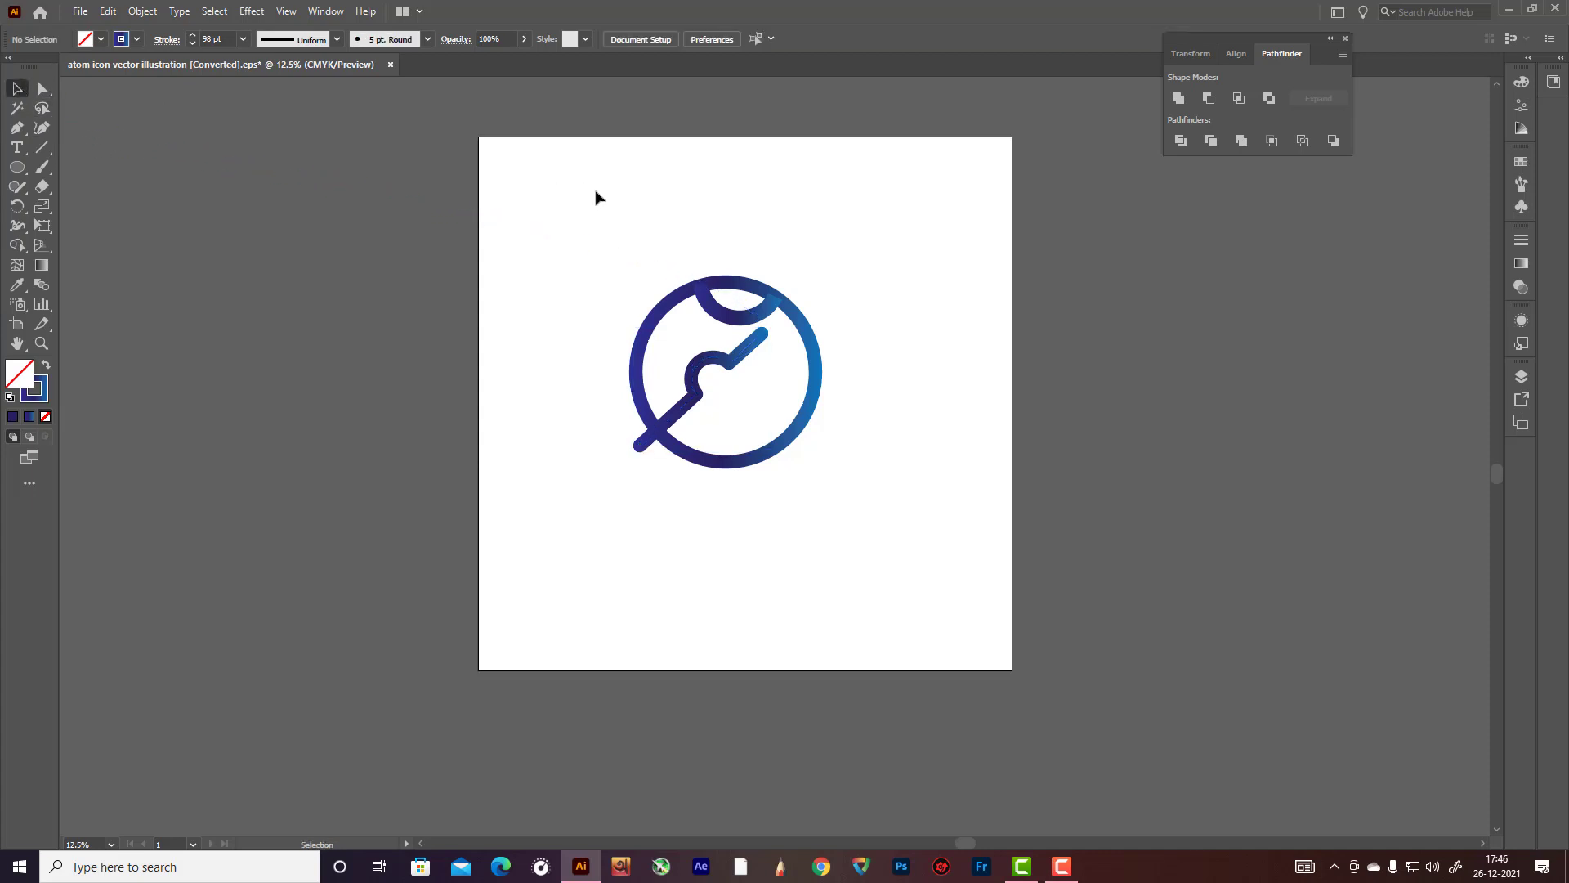
Step: Round the corners beside the diagonal path's arch to a radius of about 177 pt
left_click(692, 384)
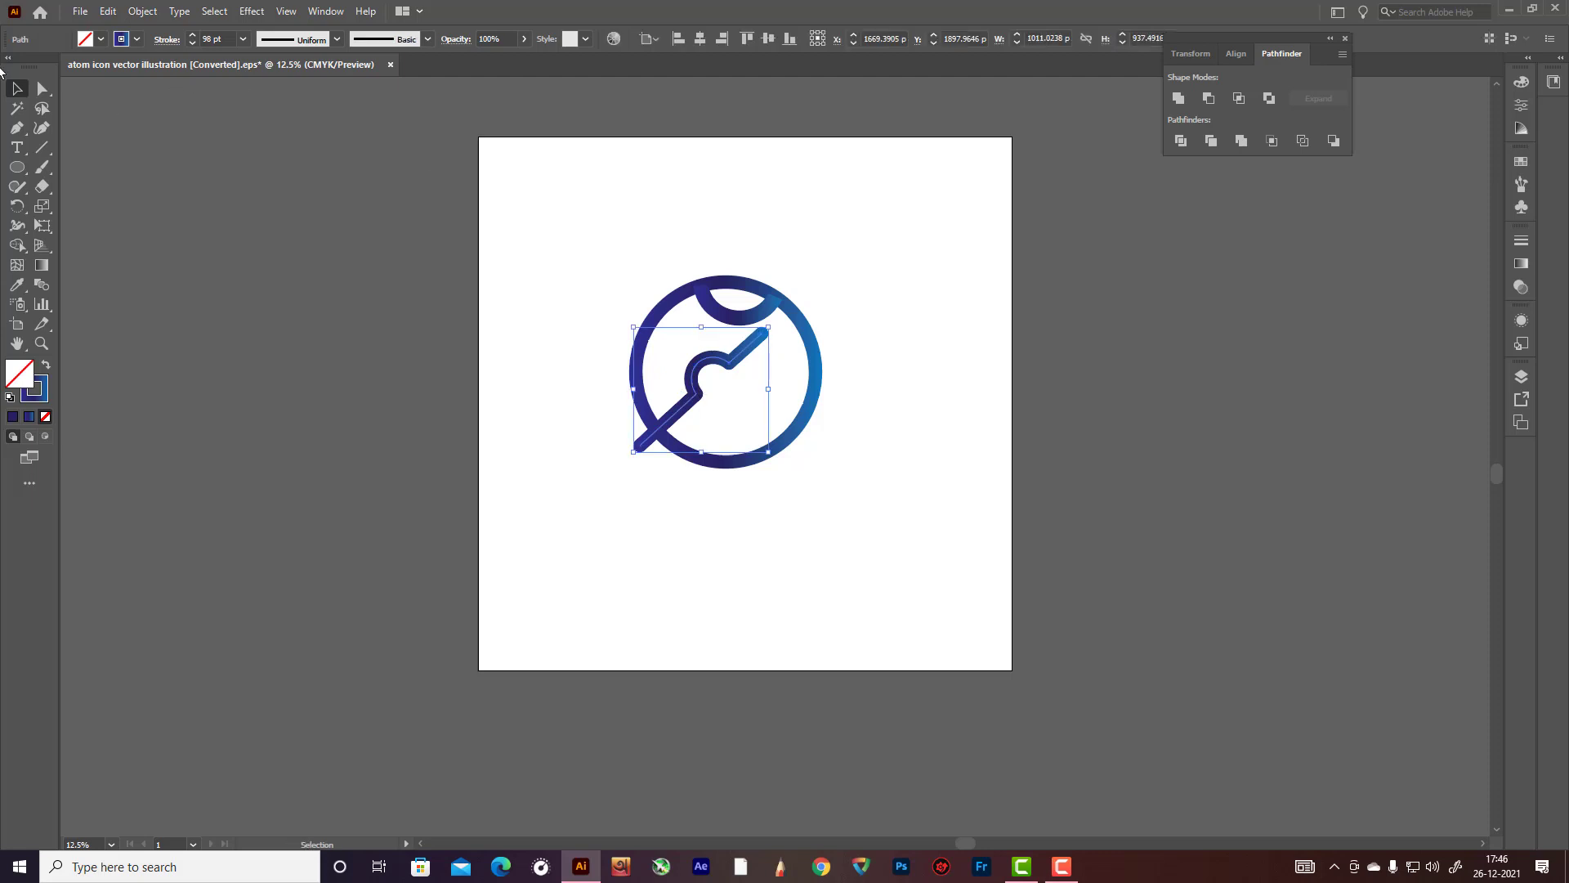
double_click(43, 88)
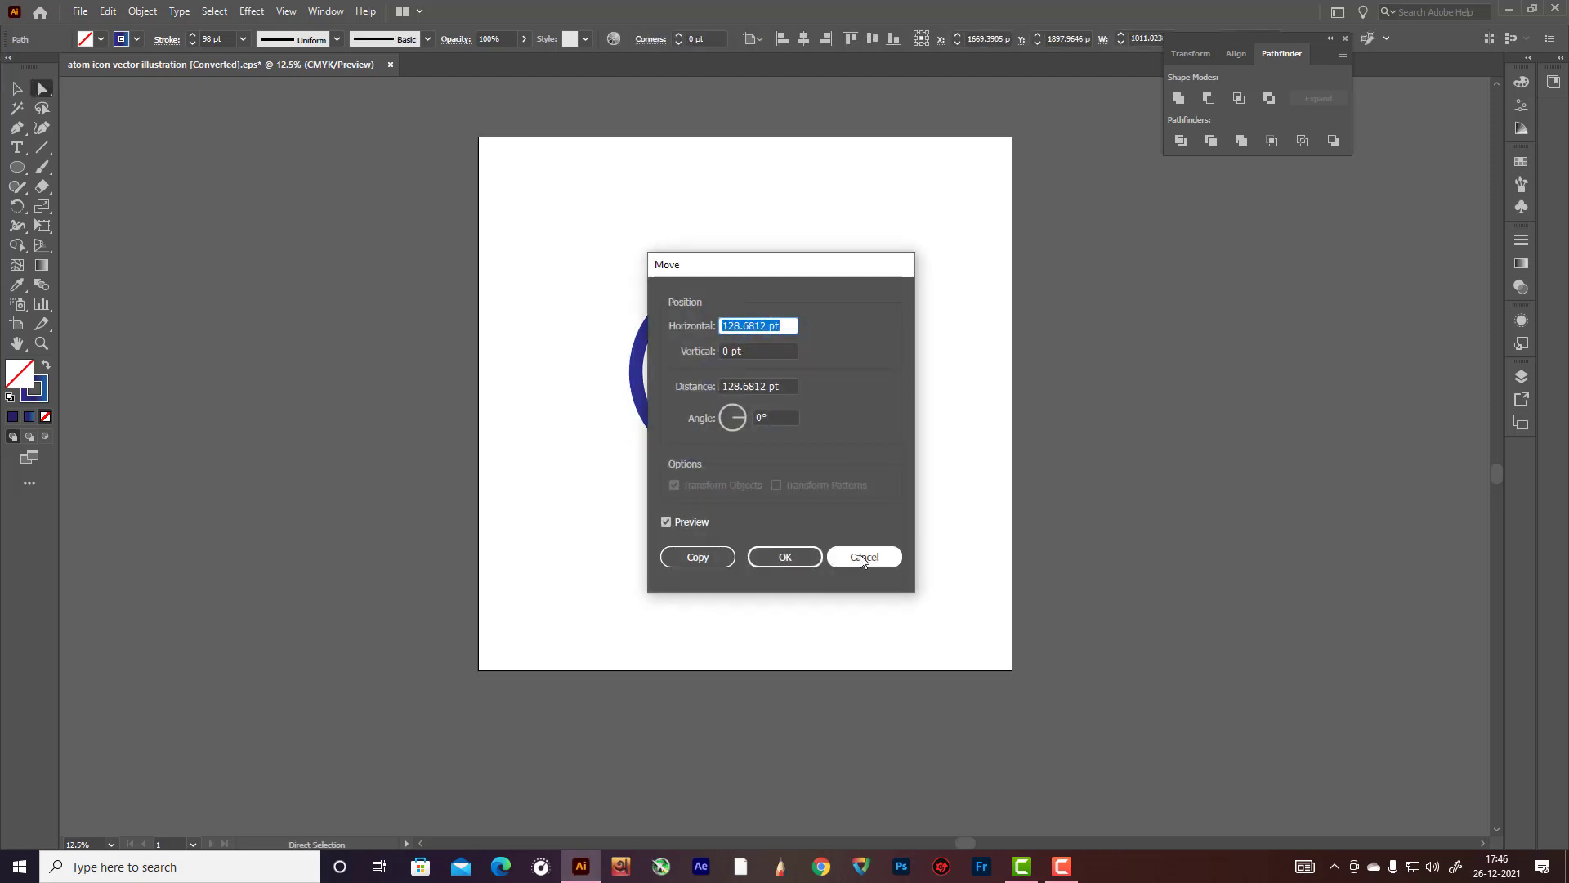
left_click(859, 556)
left_click(670, 390)
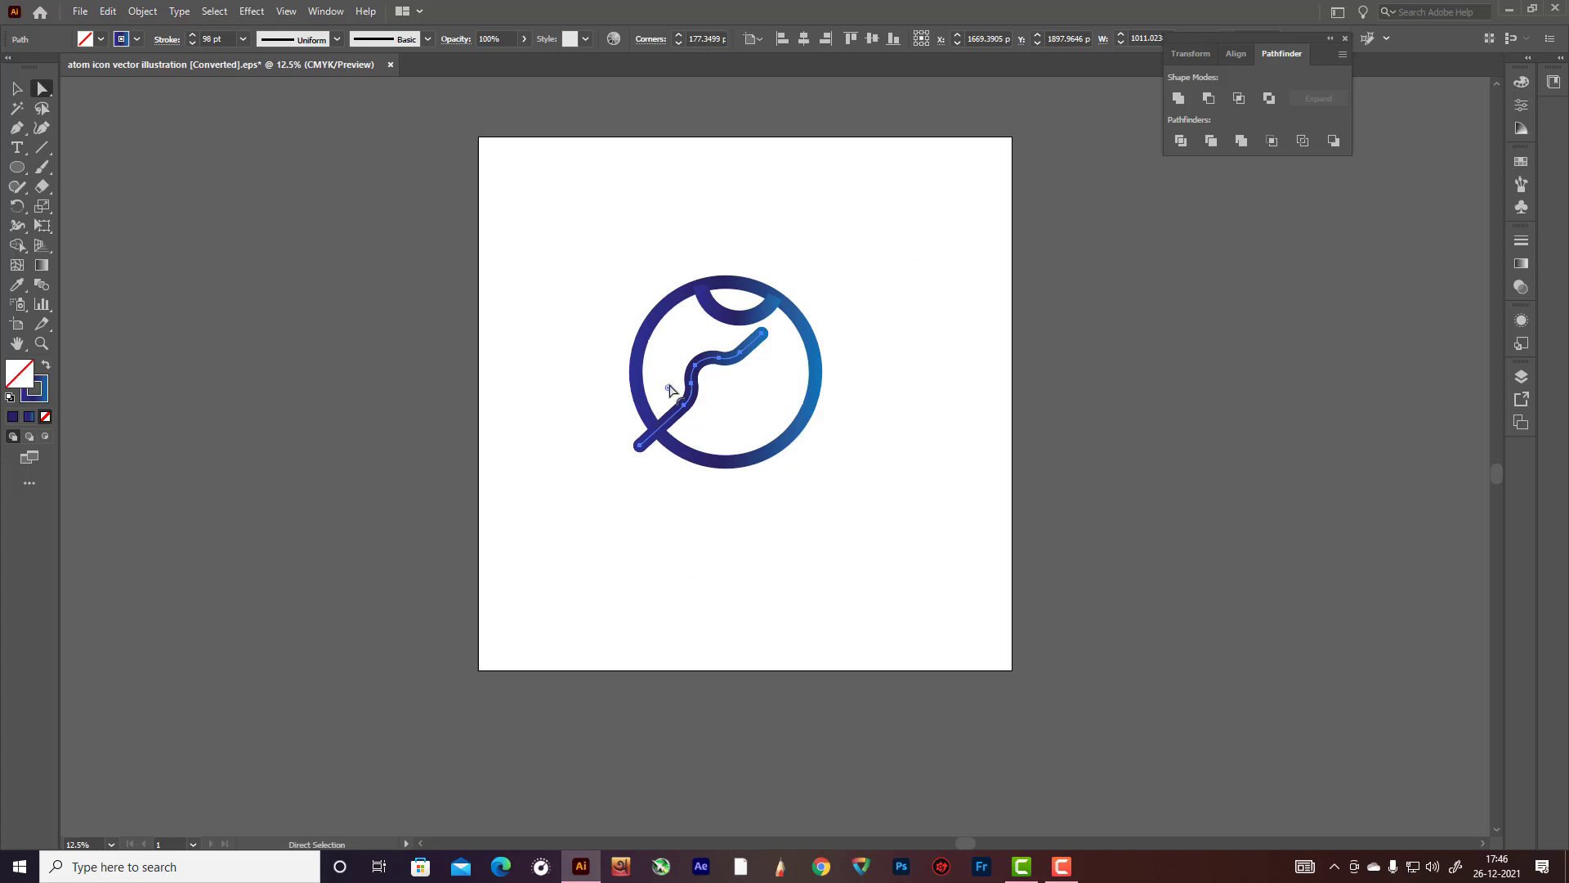
left_click(17, 89)
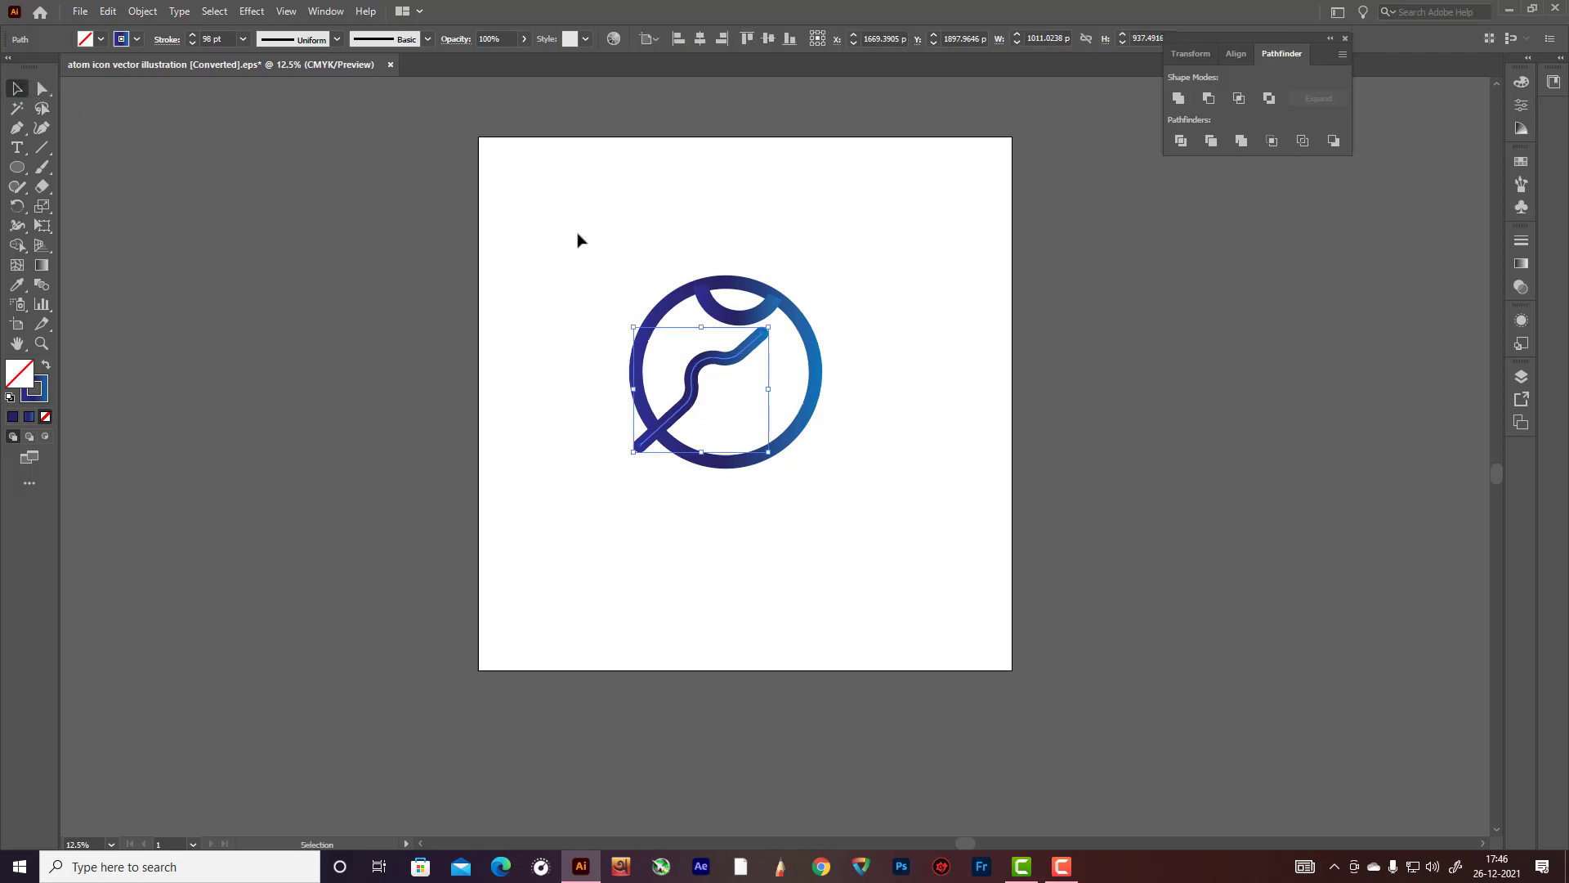
Step: Paste a copy of the wavy path in front of the original and reflect it horizontally
left_click(735, 420)
left_click(689, 407, "ctrl")
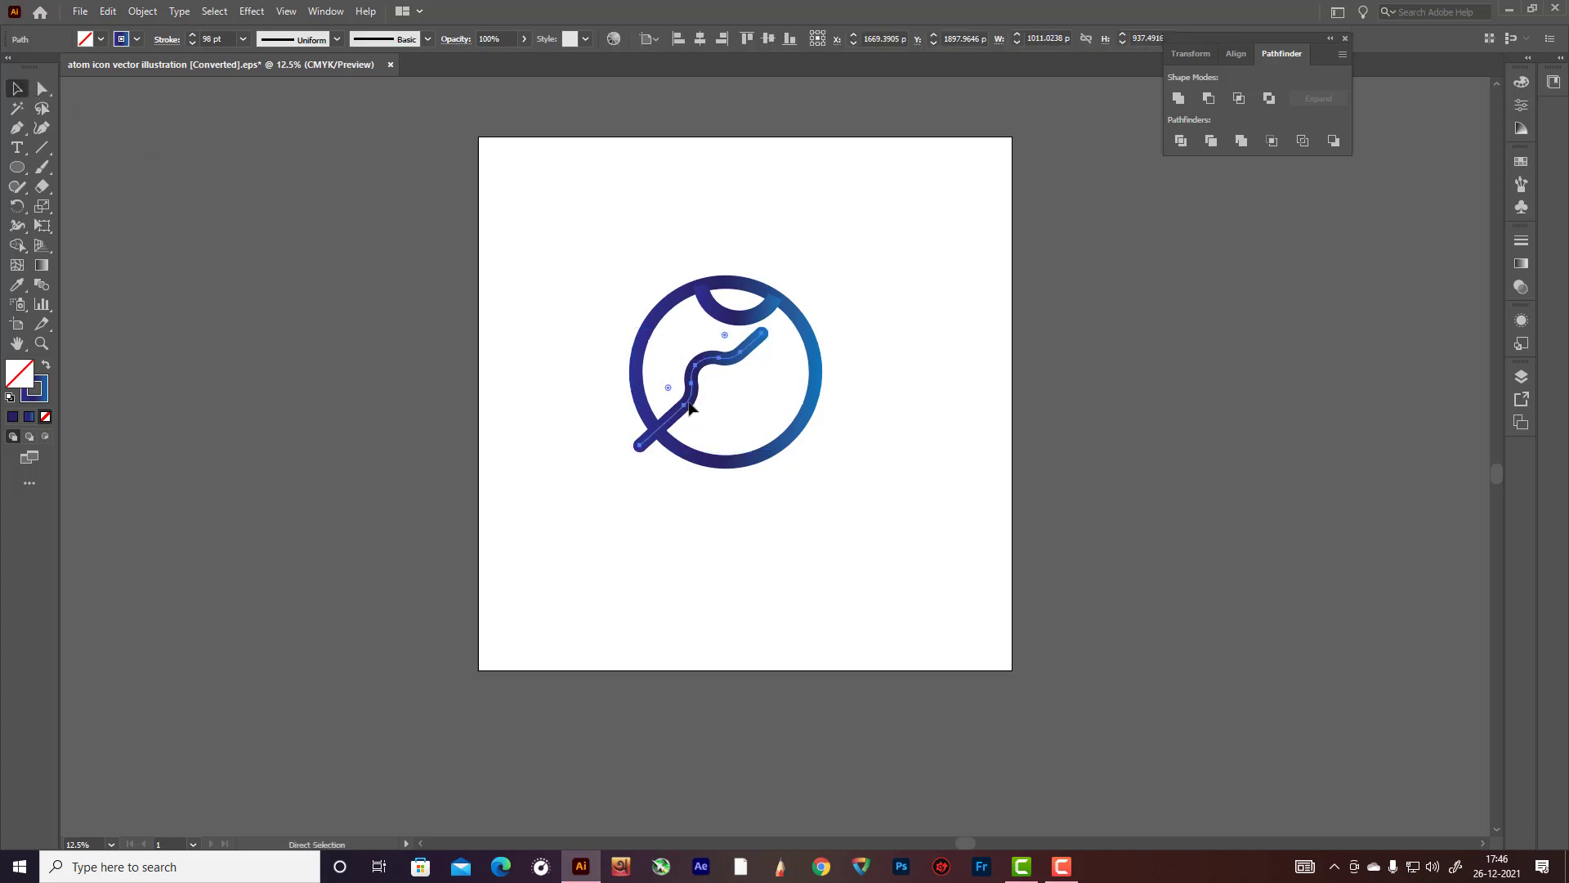
right_click(689, 407)
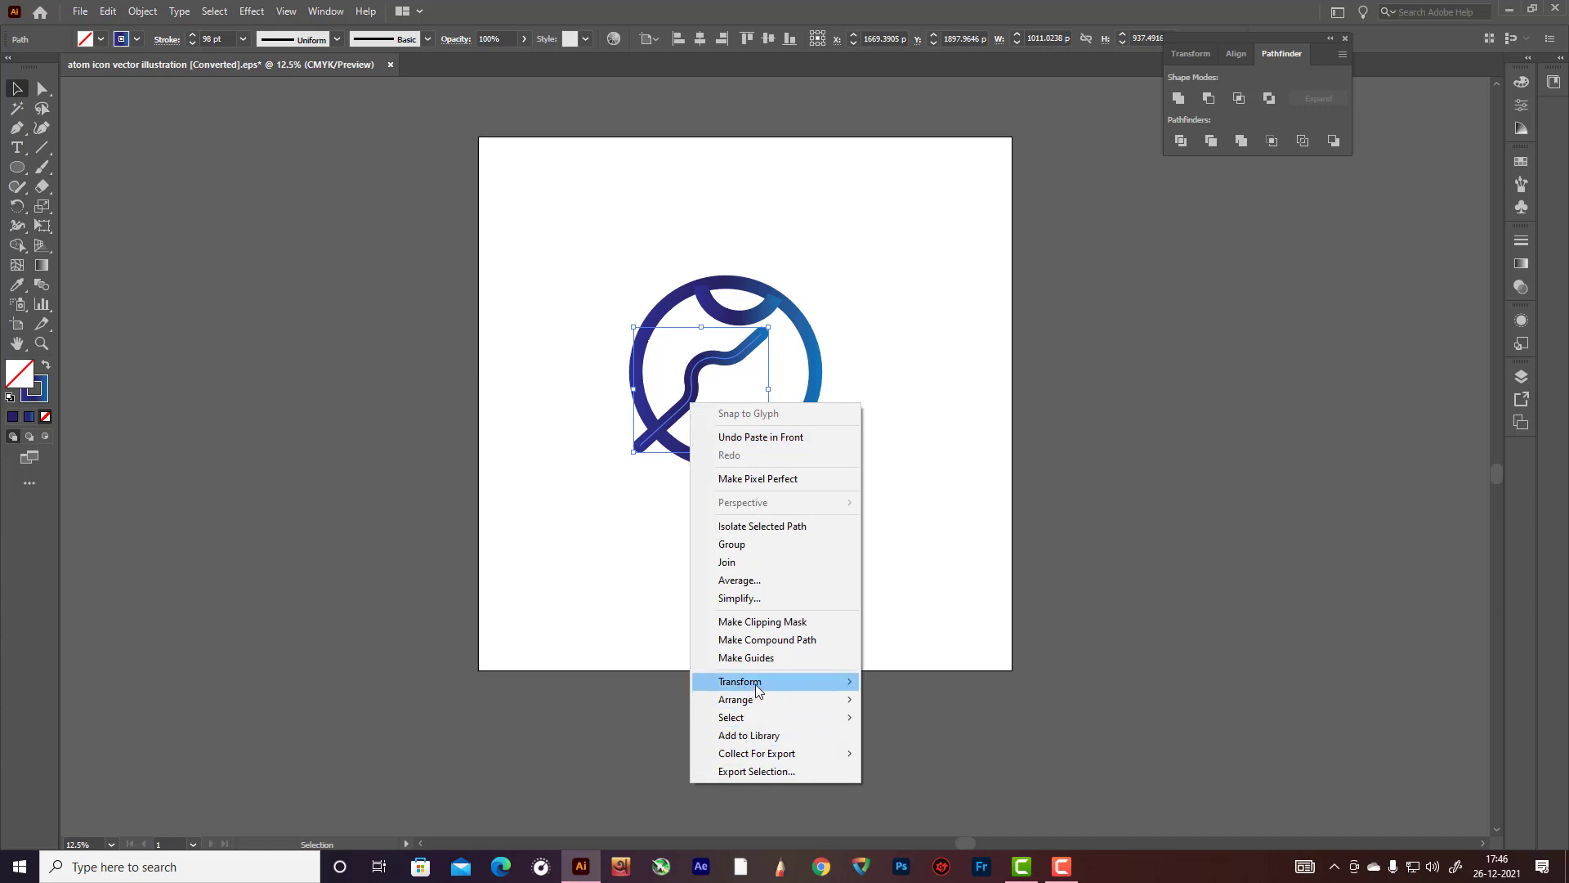
mouse_move(755, 684)
left_click(921, 743)
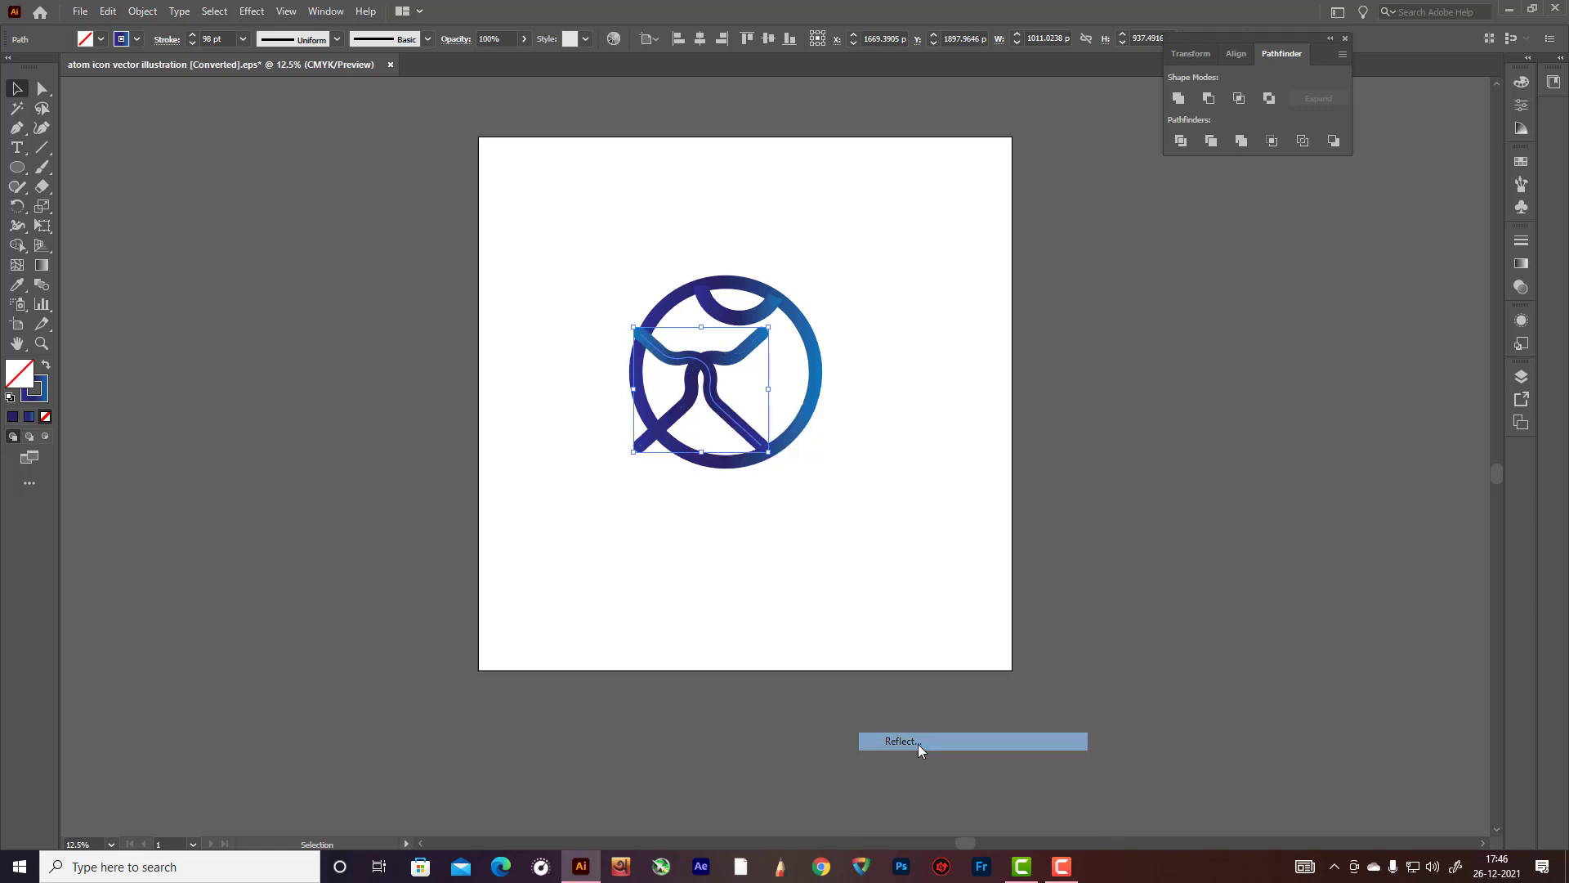
left_click(980, 529)
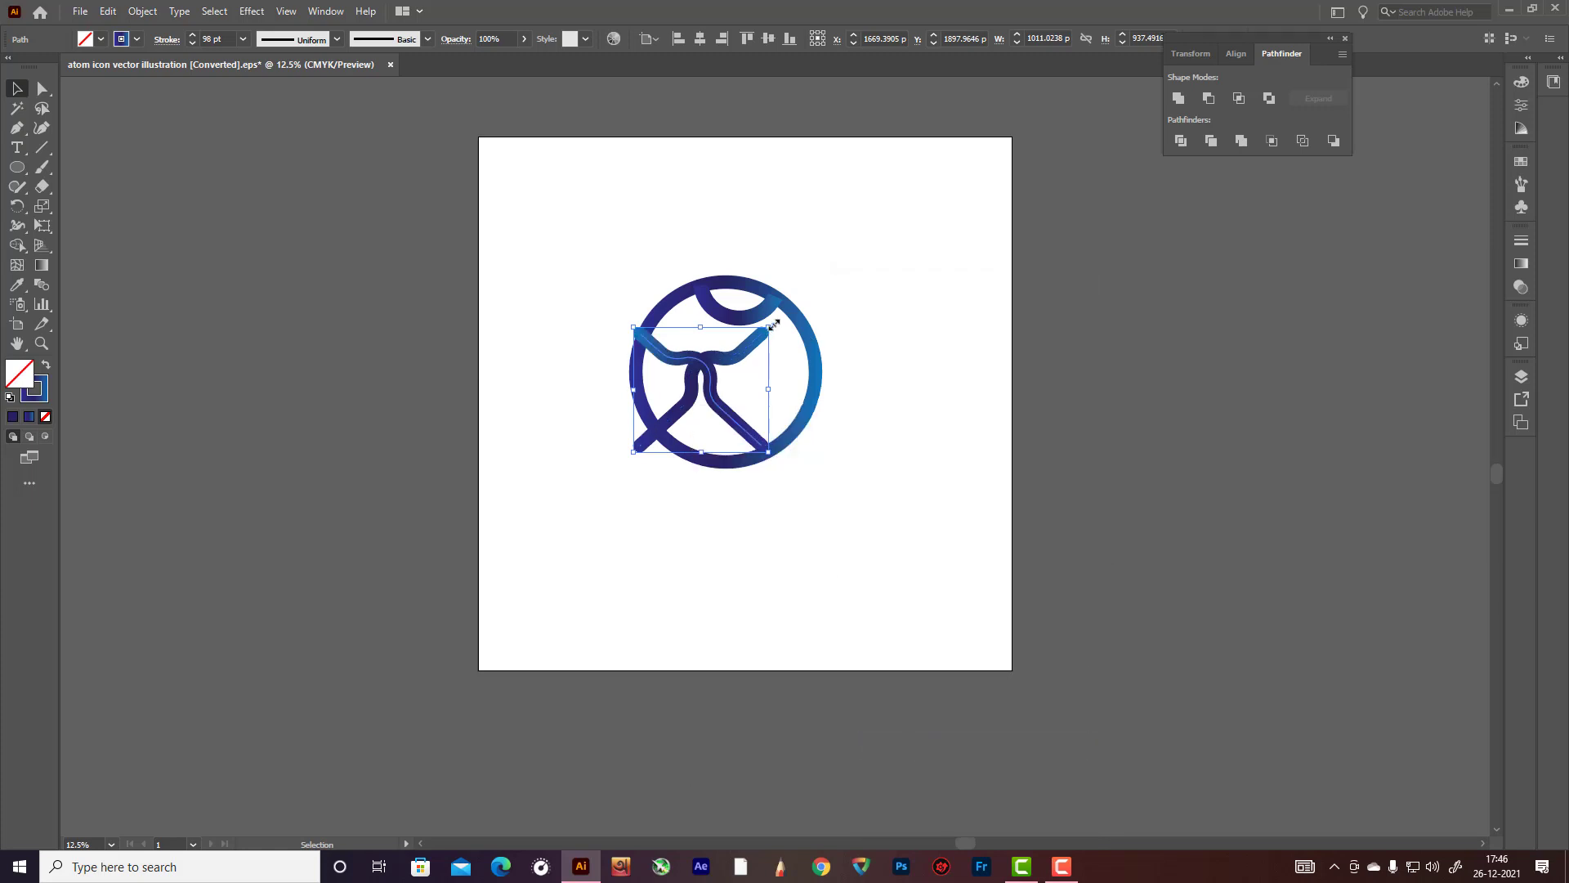
Step: Rotate the reflected copy and place it parallel to the original wavy path, on its lower-right side
mouse_move(775, 321)
left_mouse_down()
mouse_move(755, 435)
mouse_move(769, 461)
left_mouse_up()
mouse_move(736, 370)
left_mouse_down()
mouse_move(742, 419)
mouse_move(757, 416)
left_mouse_up()
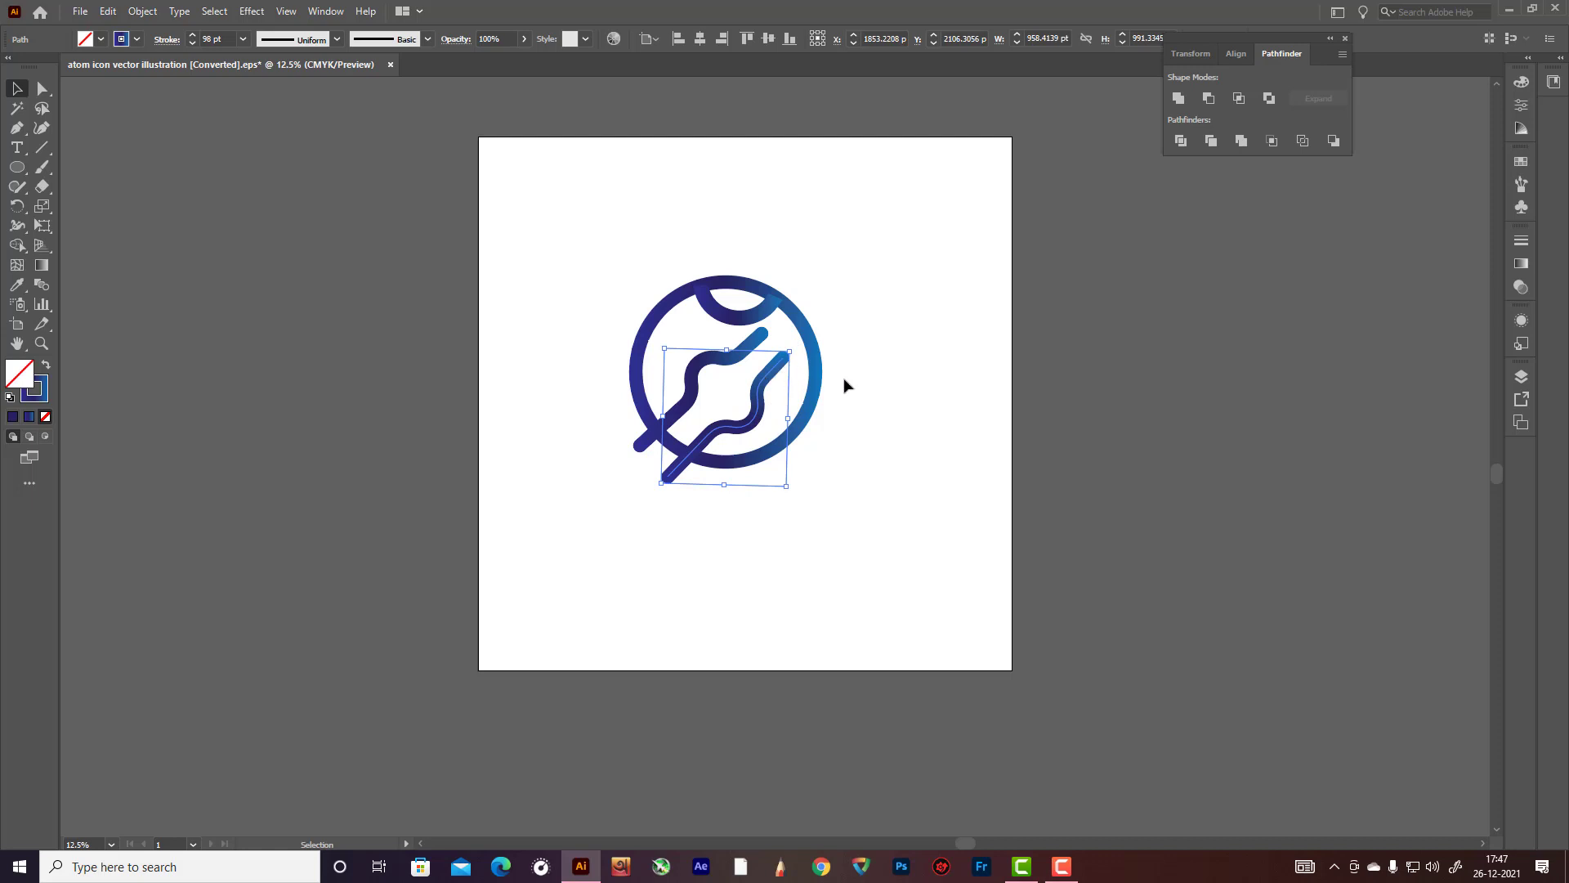
left_click(871, 398)
Step: Extend the copied wavy path's upper end past the circle's upper-right edge with the Curvature tool
left_click(781, 360)
left_click(42, 128)
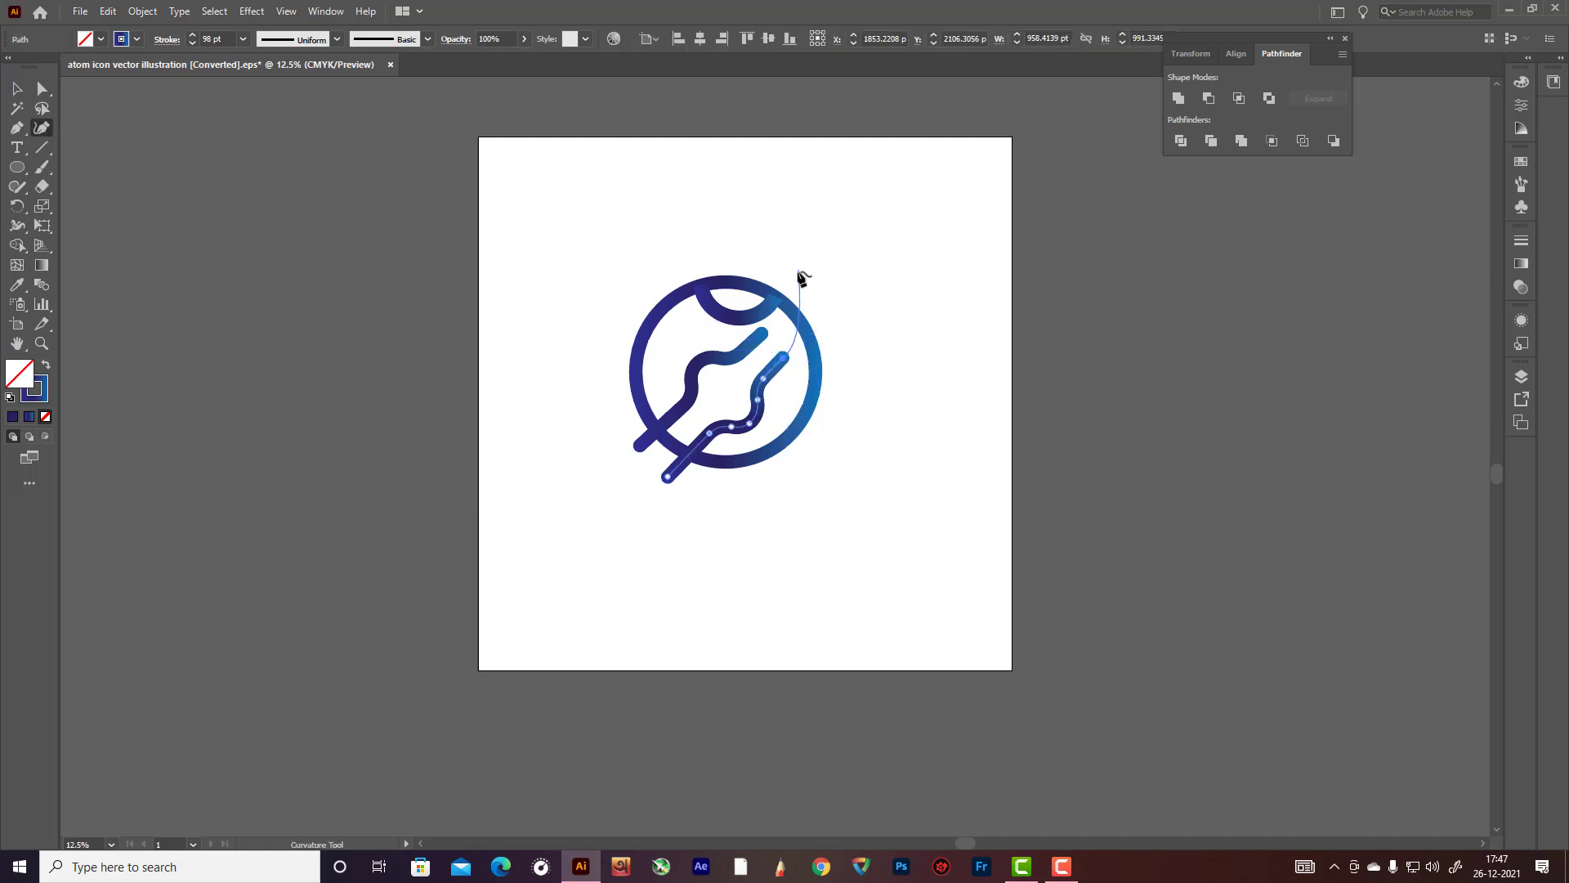
left_click(827, 312)
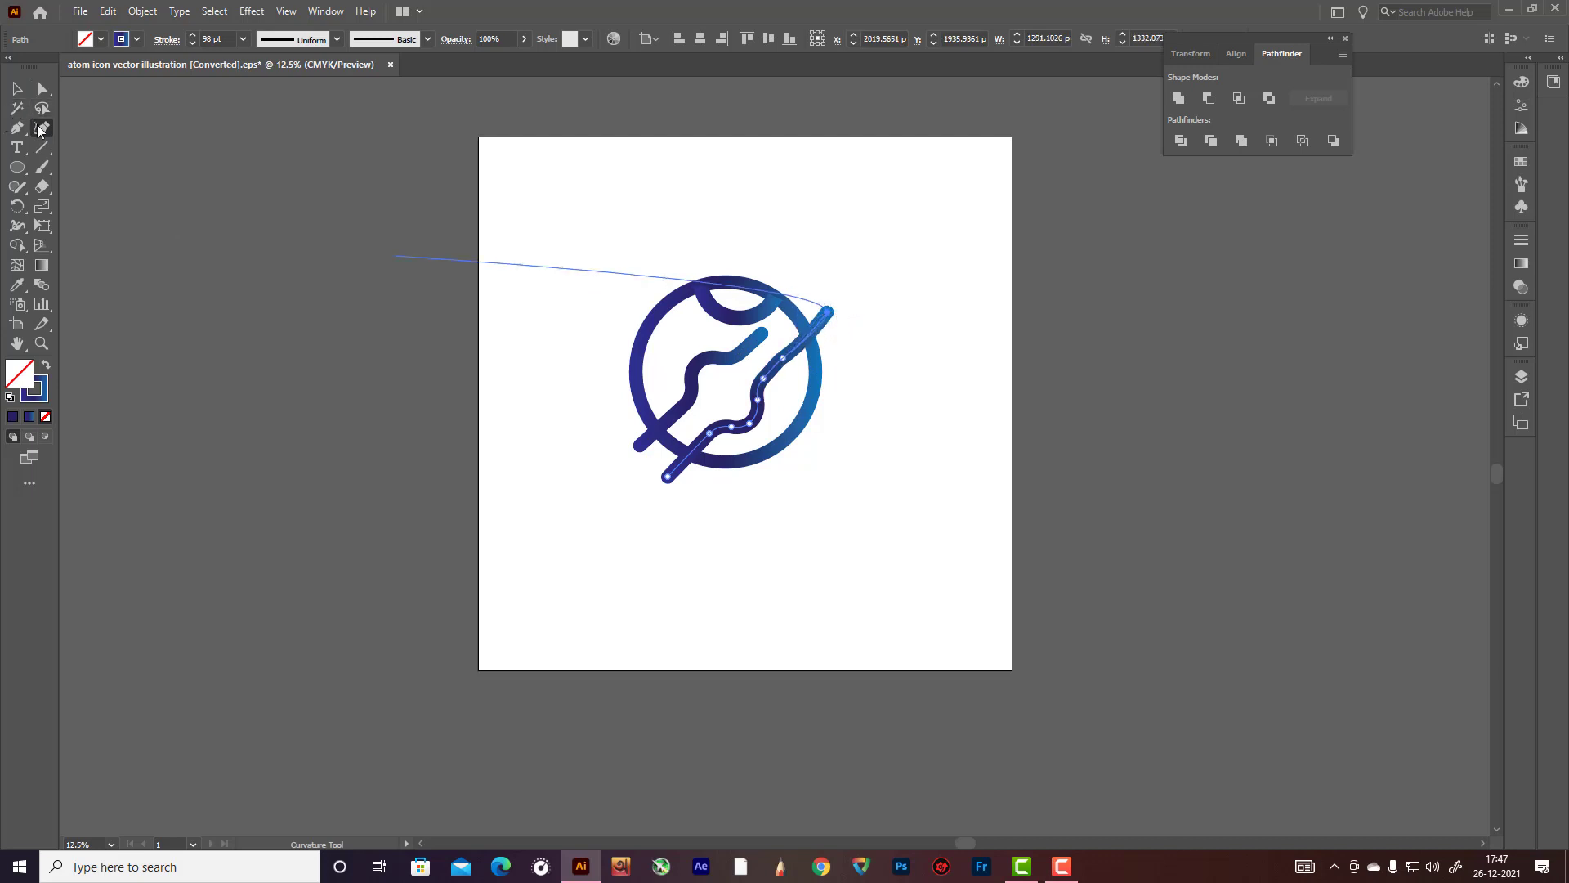
Step: Deselect the copied wavy path and draw a short diagonal stroke across the circle's left edge with the Pen tool
left_click(801, 341)
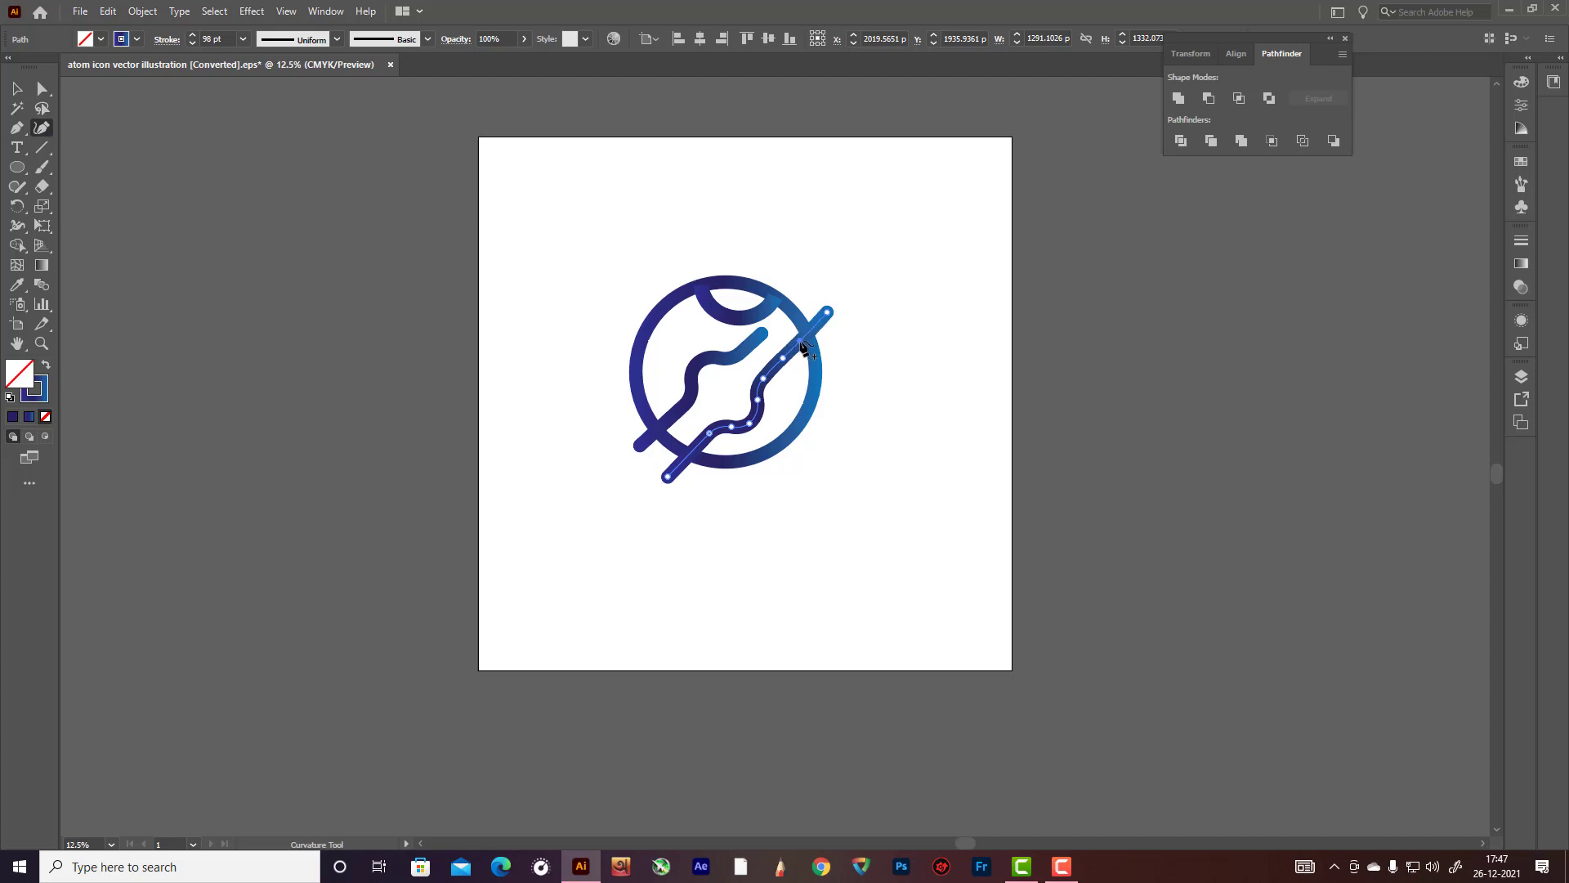
left_click(16, 88)
left_click(583, 213)
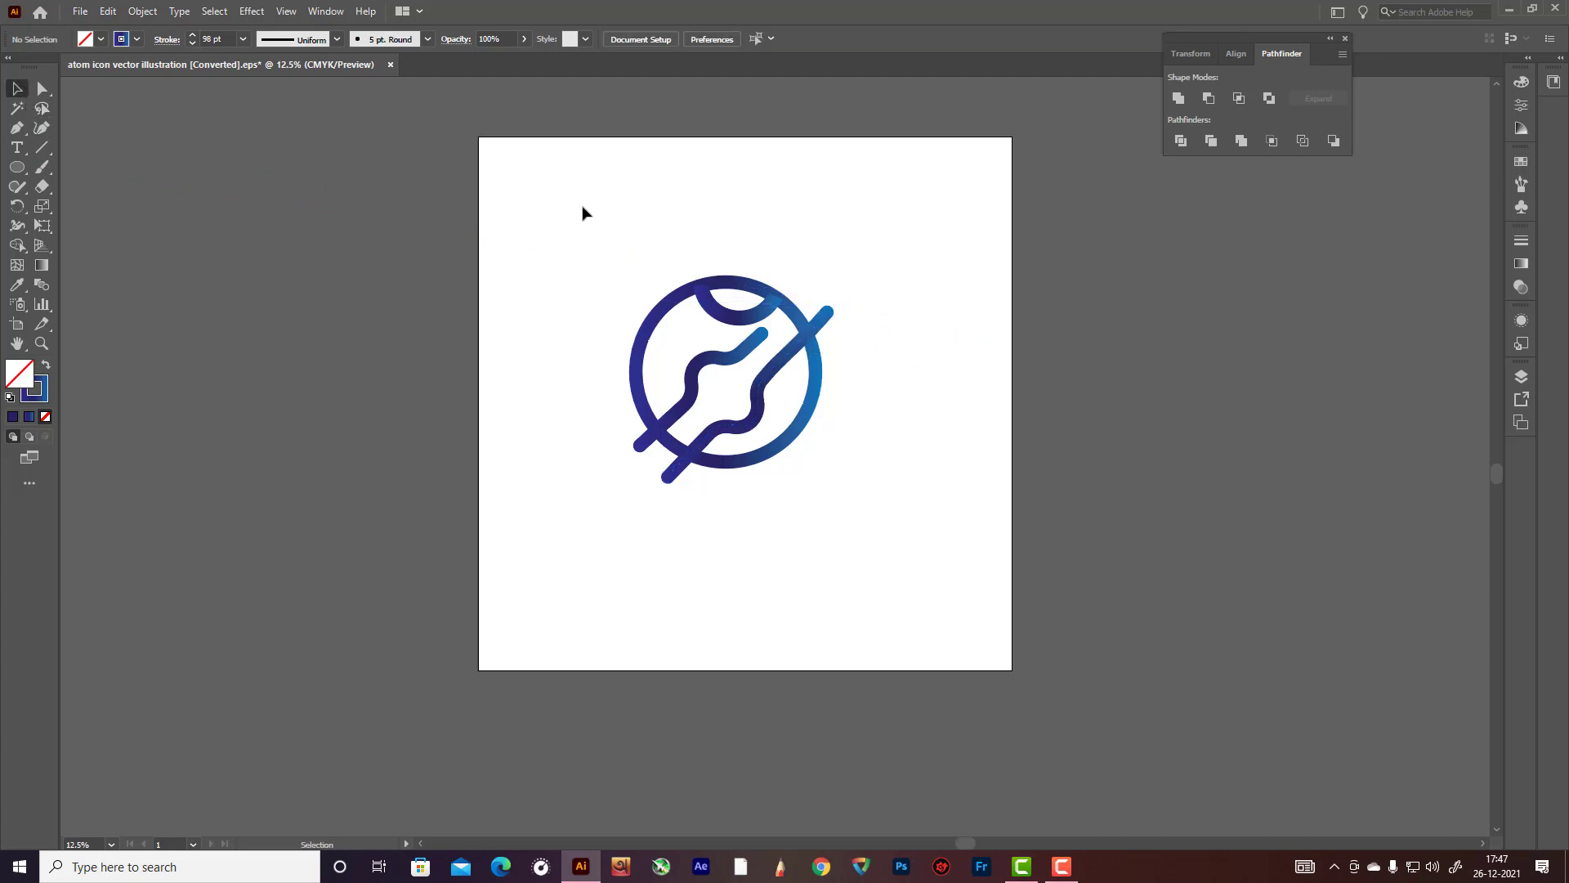
left_click(16, 128)
left_click(619, 407)
left_click(664, 373)
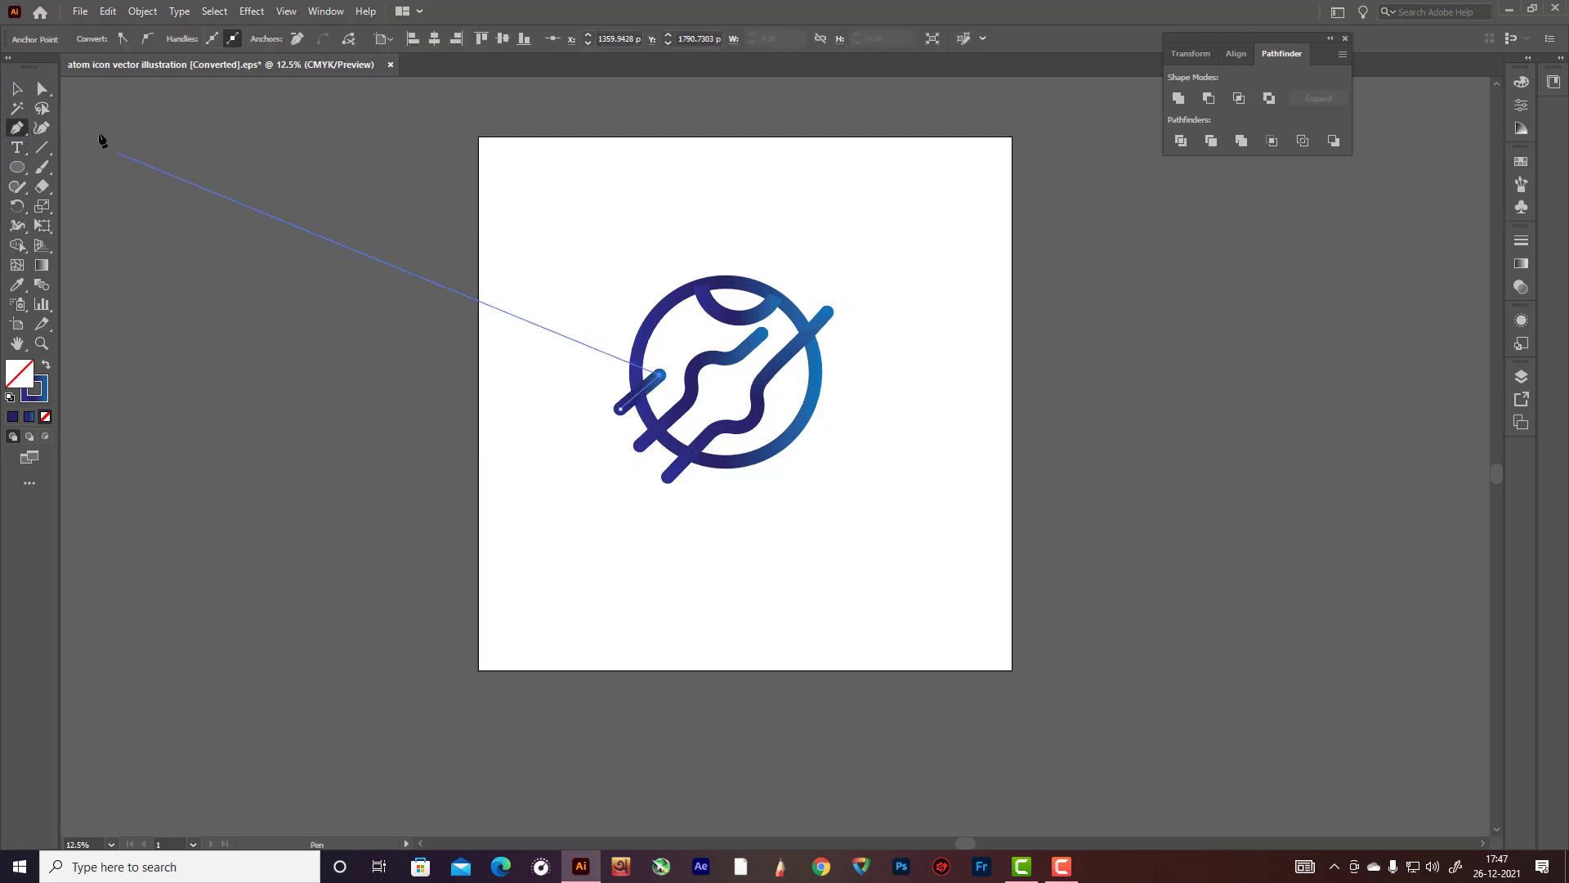
left_click(16, 89)
left_click(650, 272)
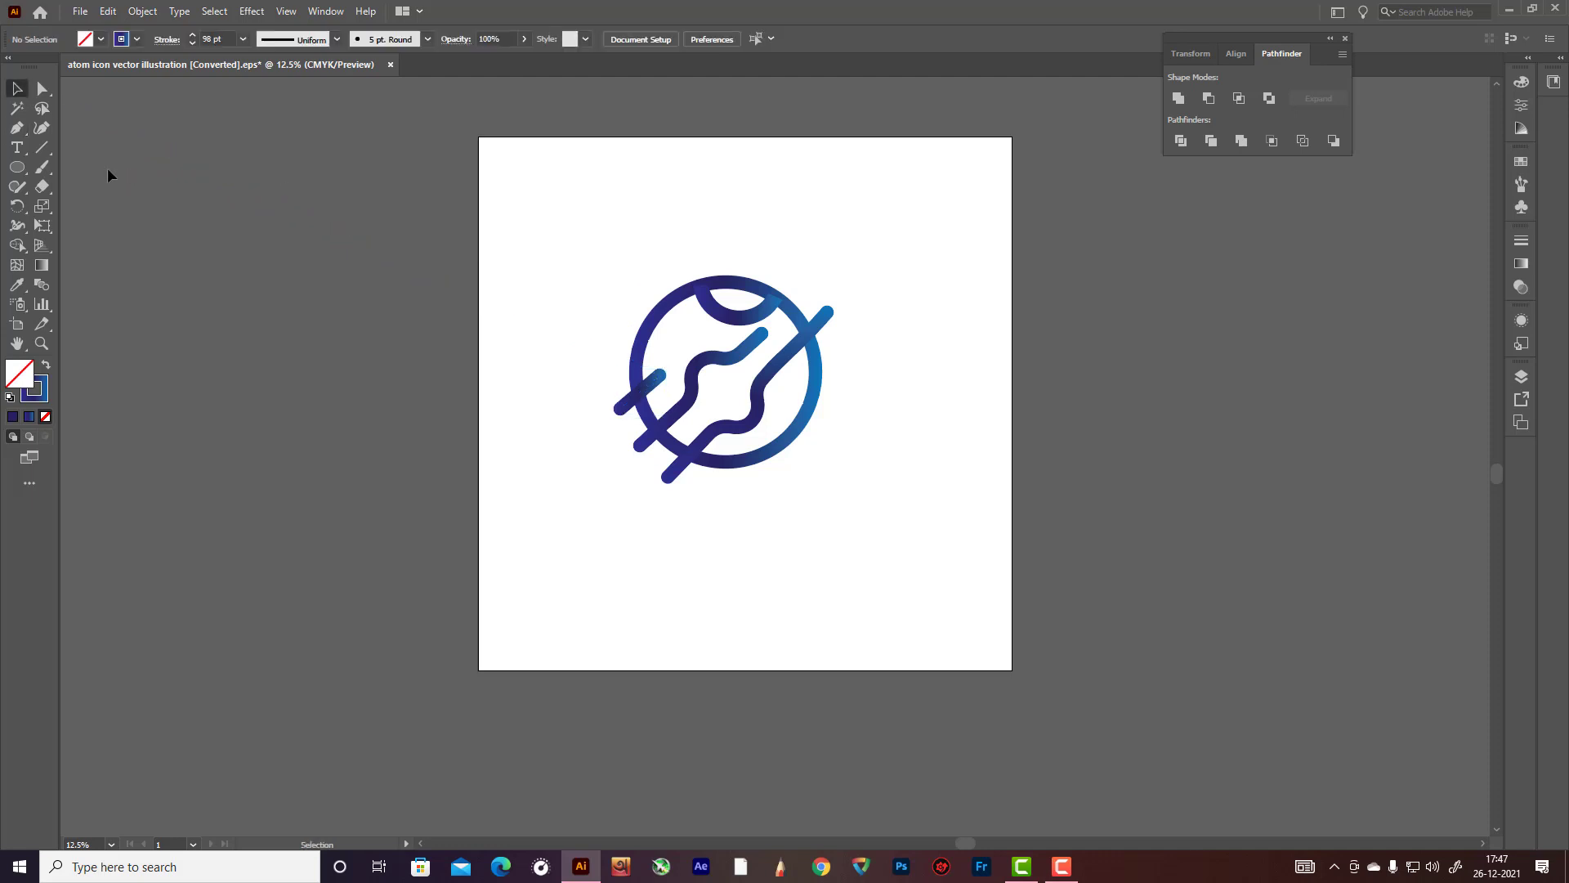
Step: Draw a short diagonal Pen stroke across the circle's right edge and extend its upper end slightly outward
left_click(16, 128)
scroll(654, 351, "down", 1)
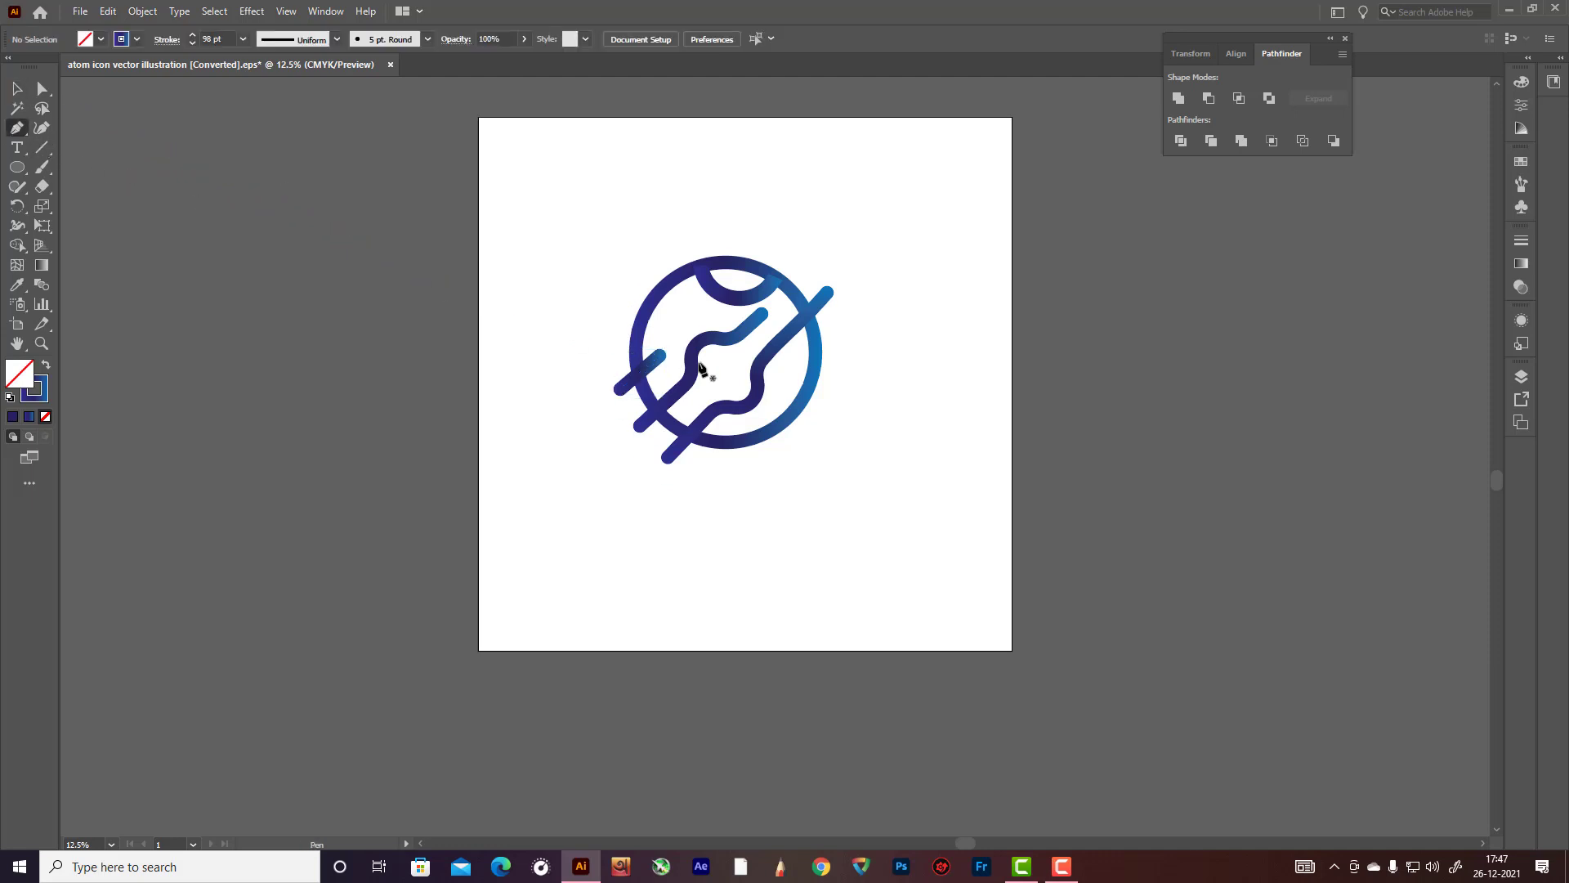
left_click(829, 327)
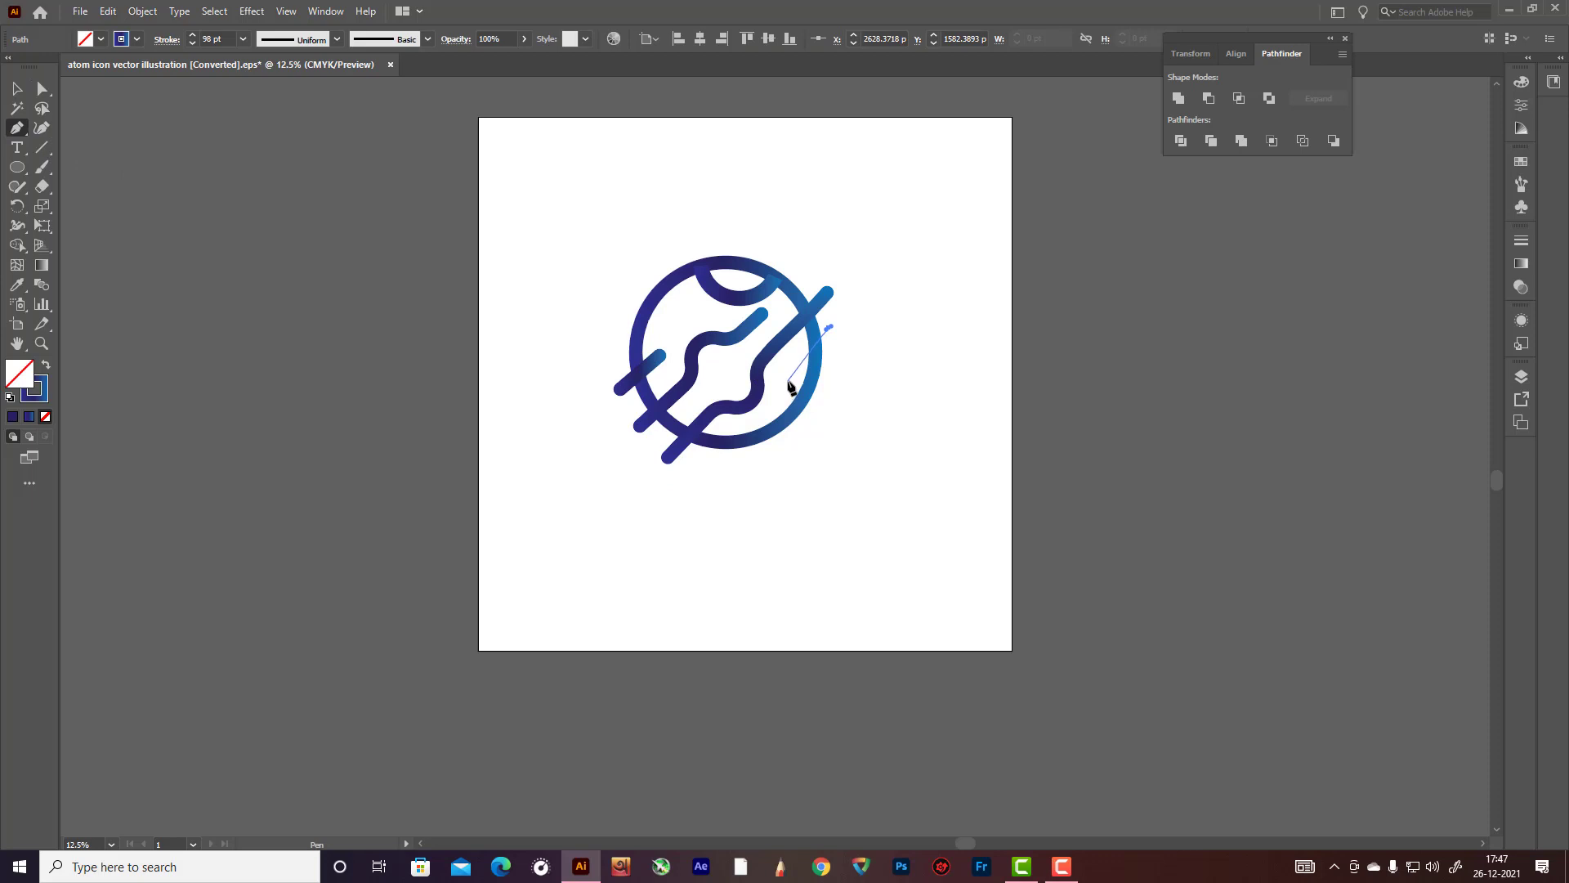
left_click(788, 381)
left_click(42, 127)
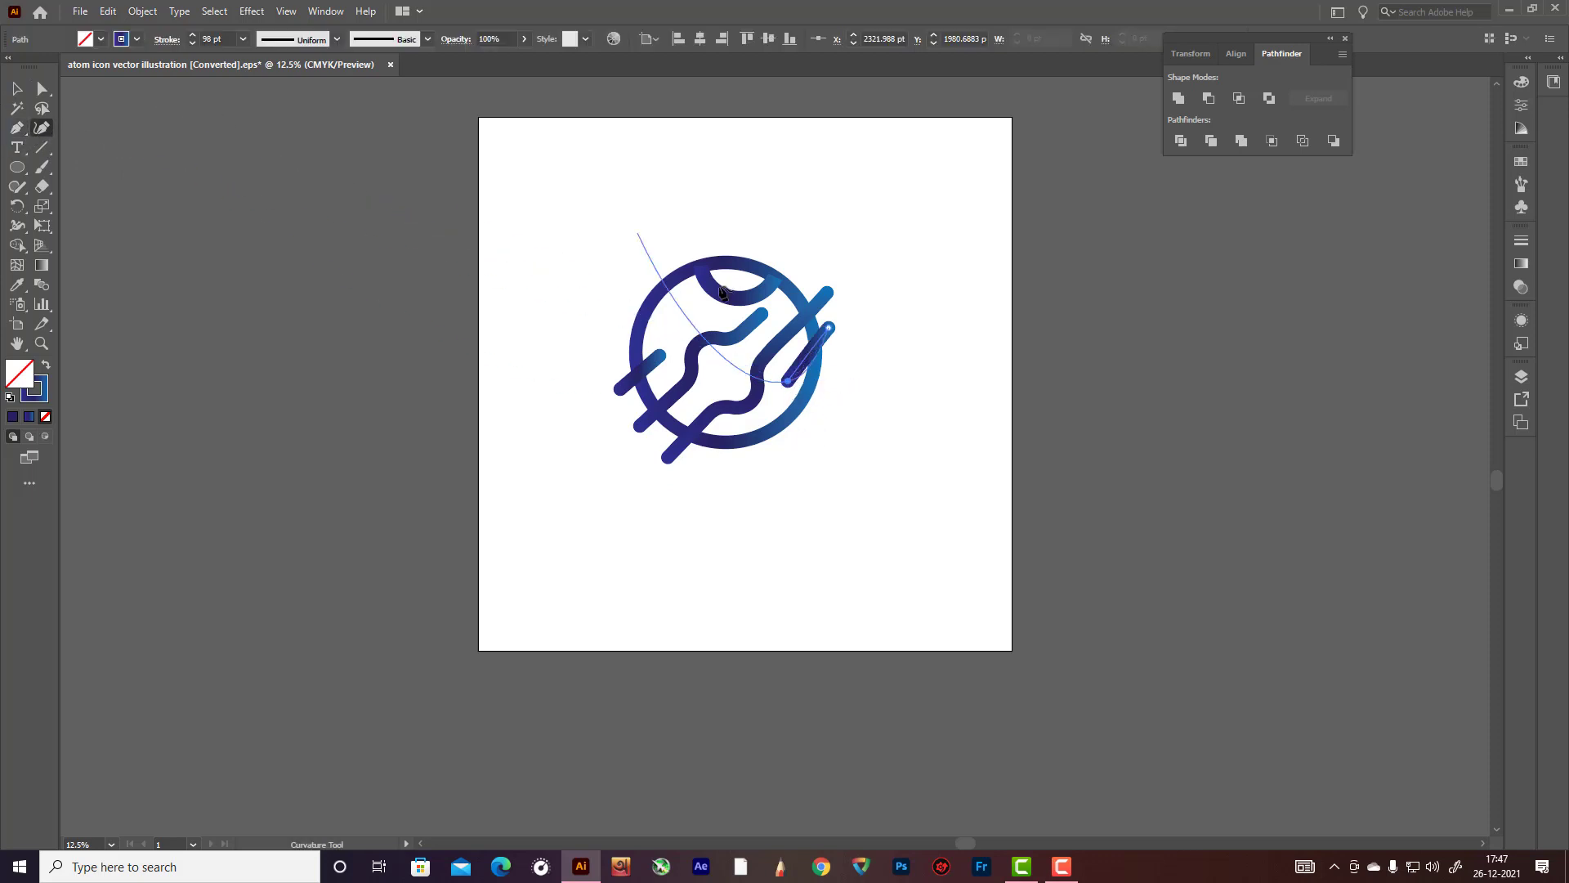
left_click_drag(832, 326, 837, 325)
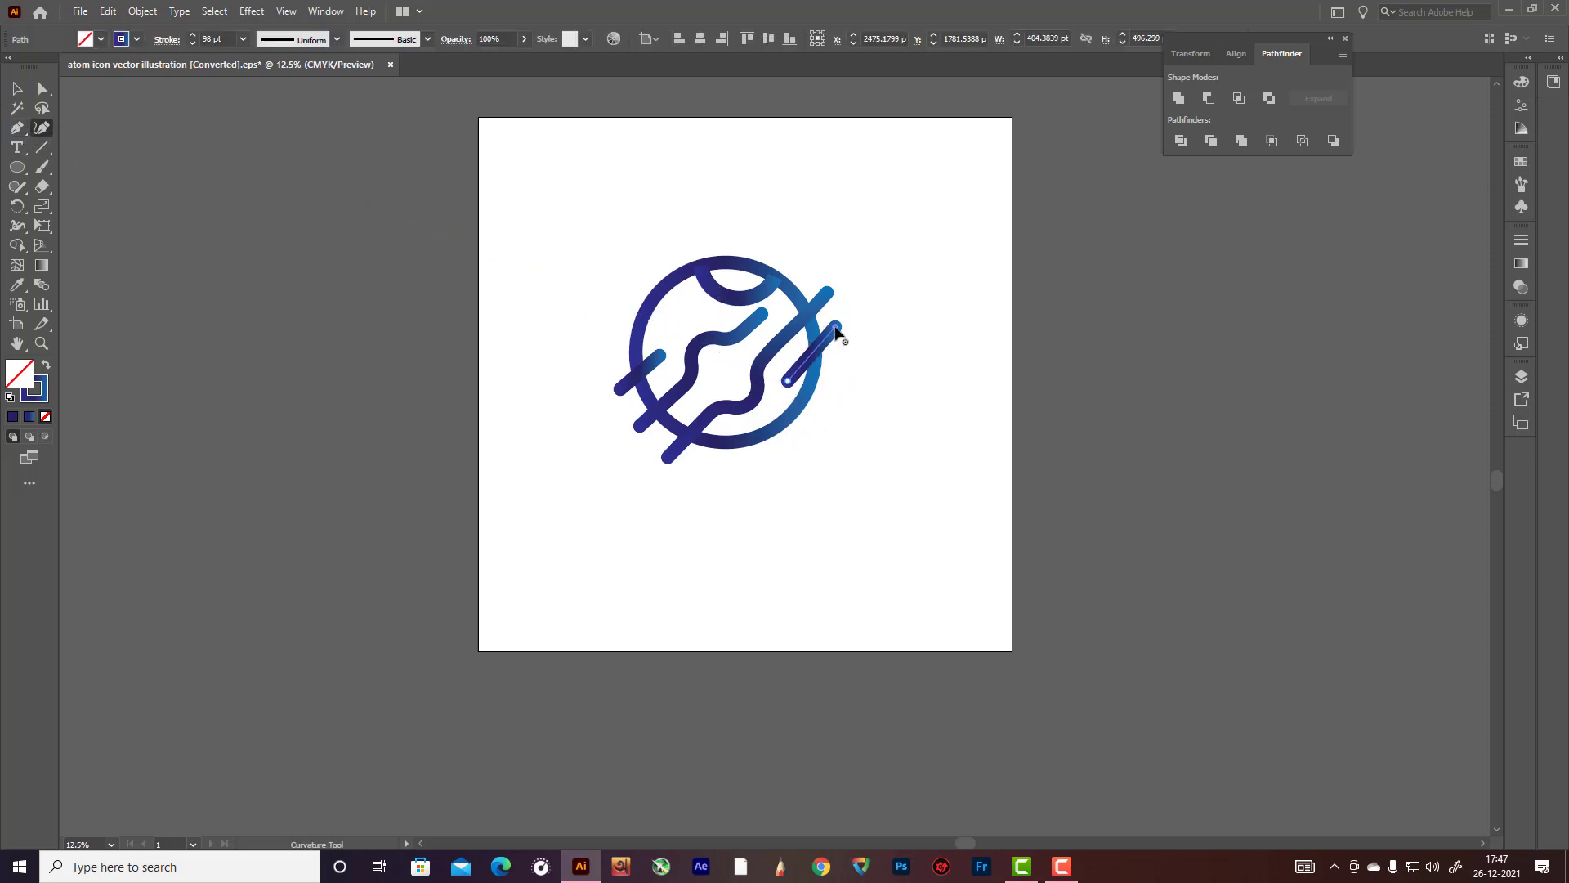
left_click(18, 89)
left_click(351, 157)
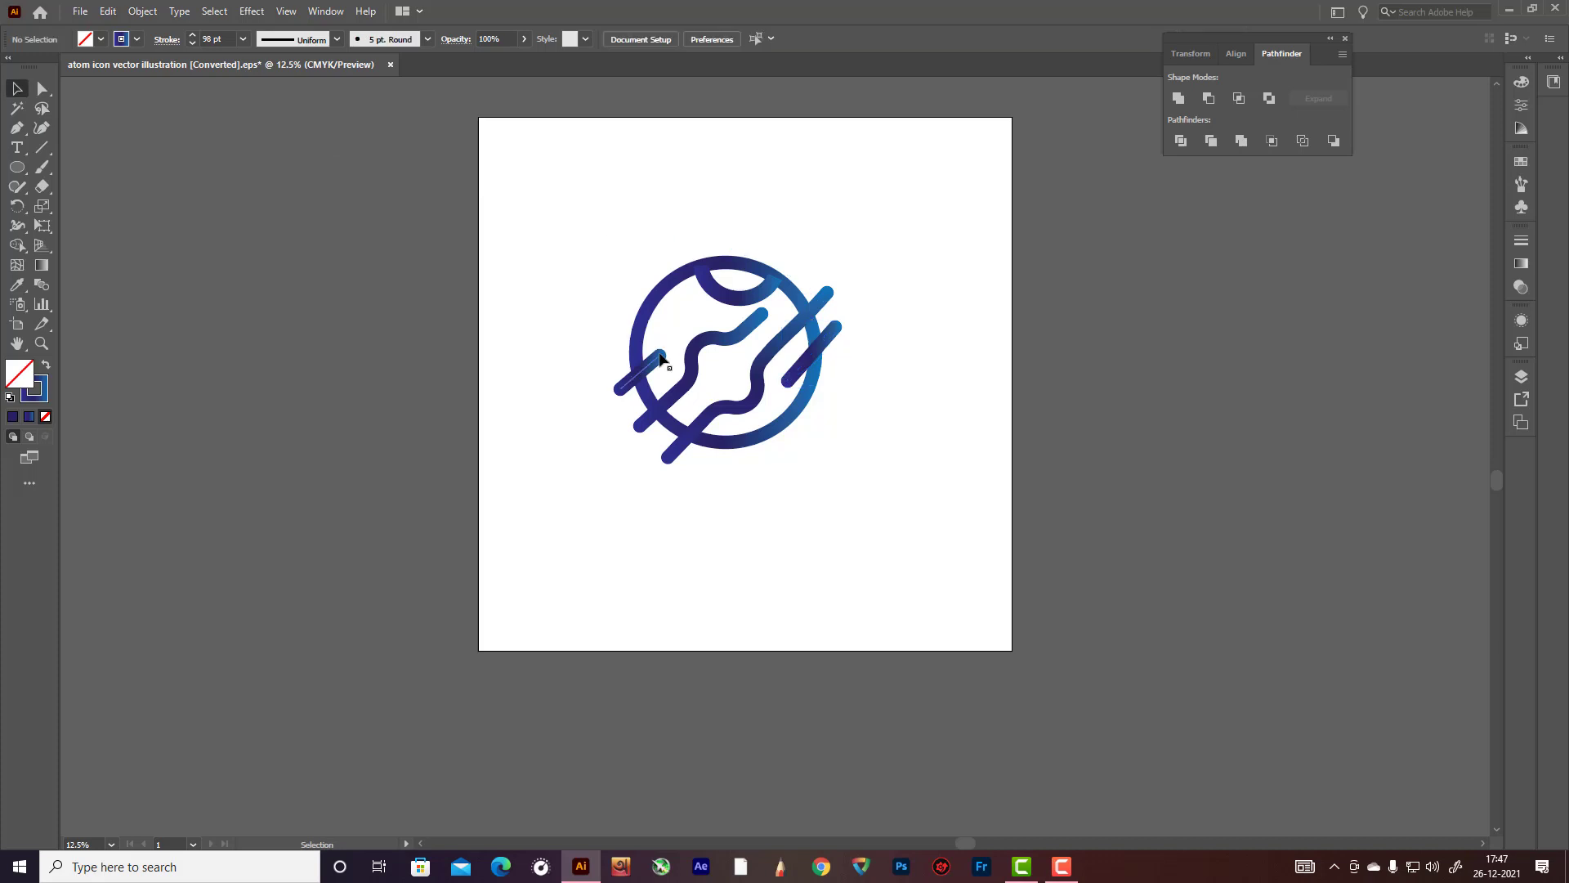
Step: Raise the upper end of the short left stroke with the Curvature tool so it runs steeper
left_click(660, 358)
left_click(42, 128)
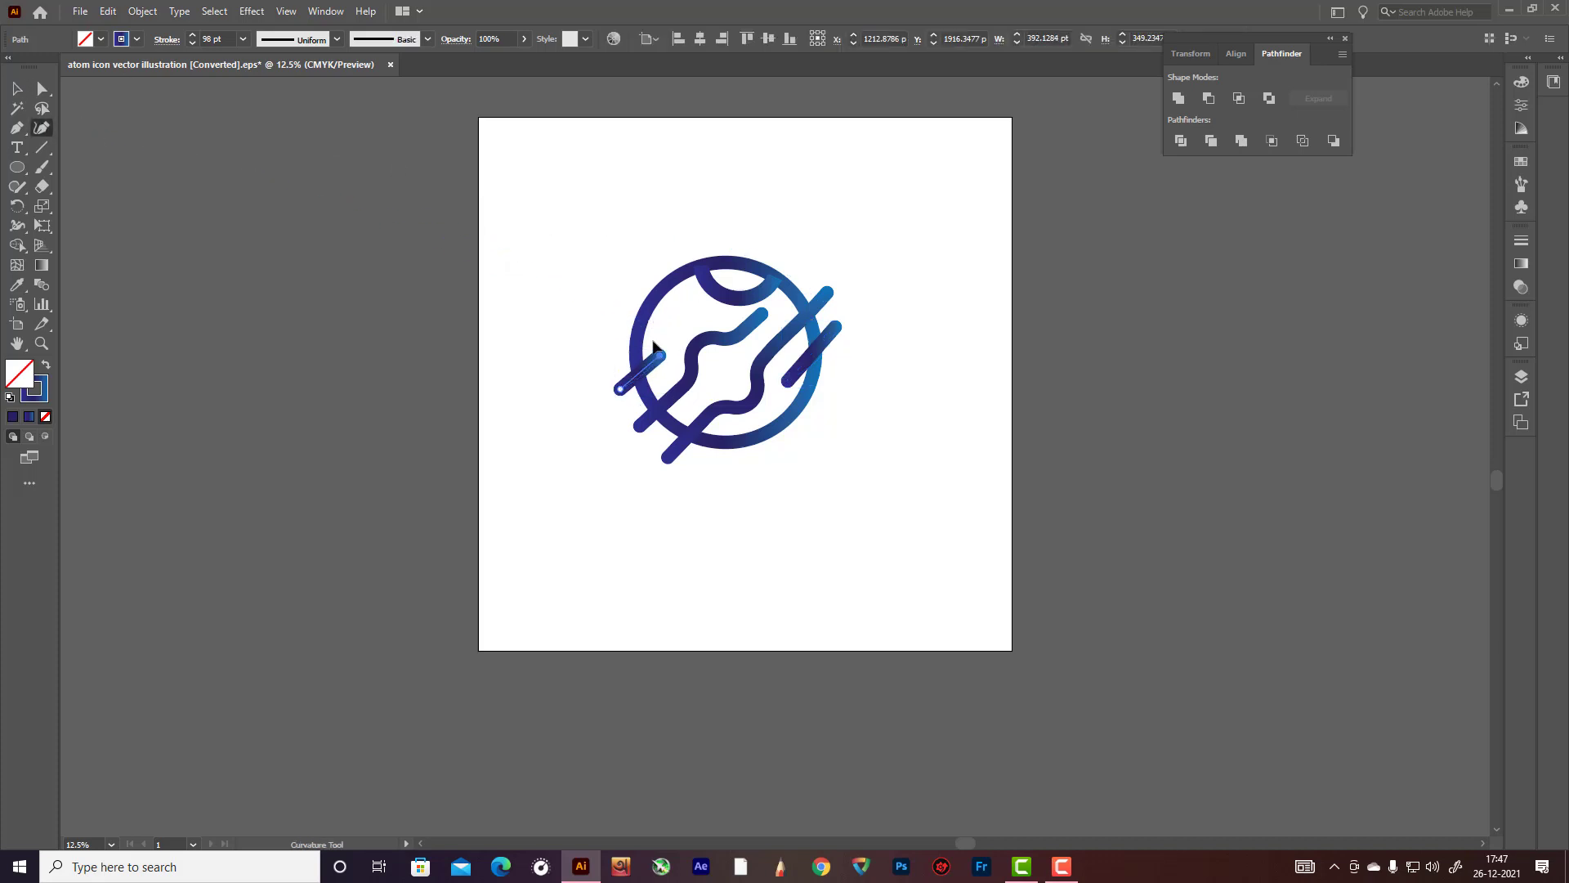
left_click_drag(653, 343, 658, 344)
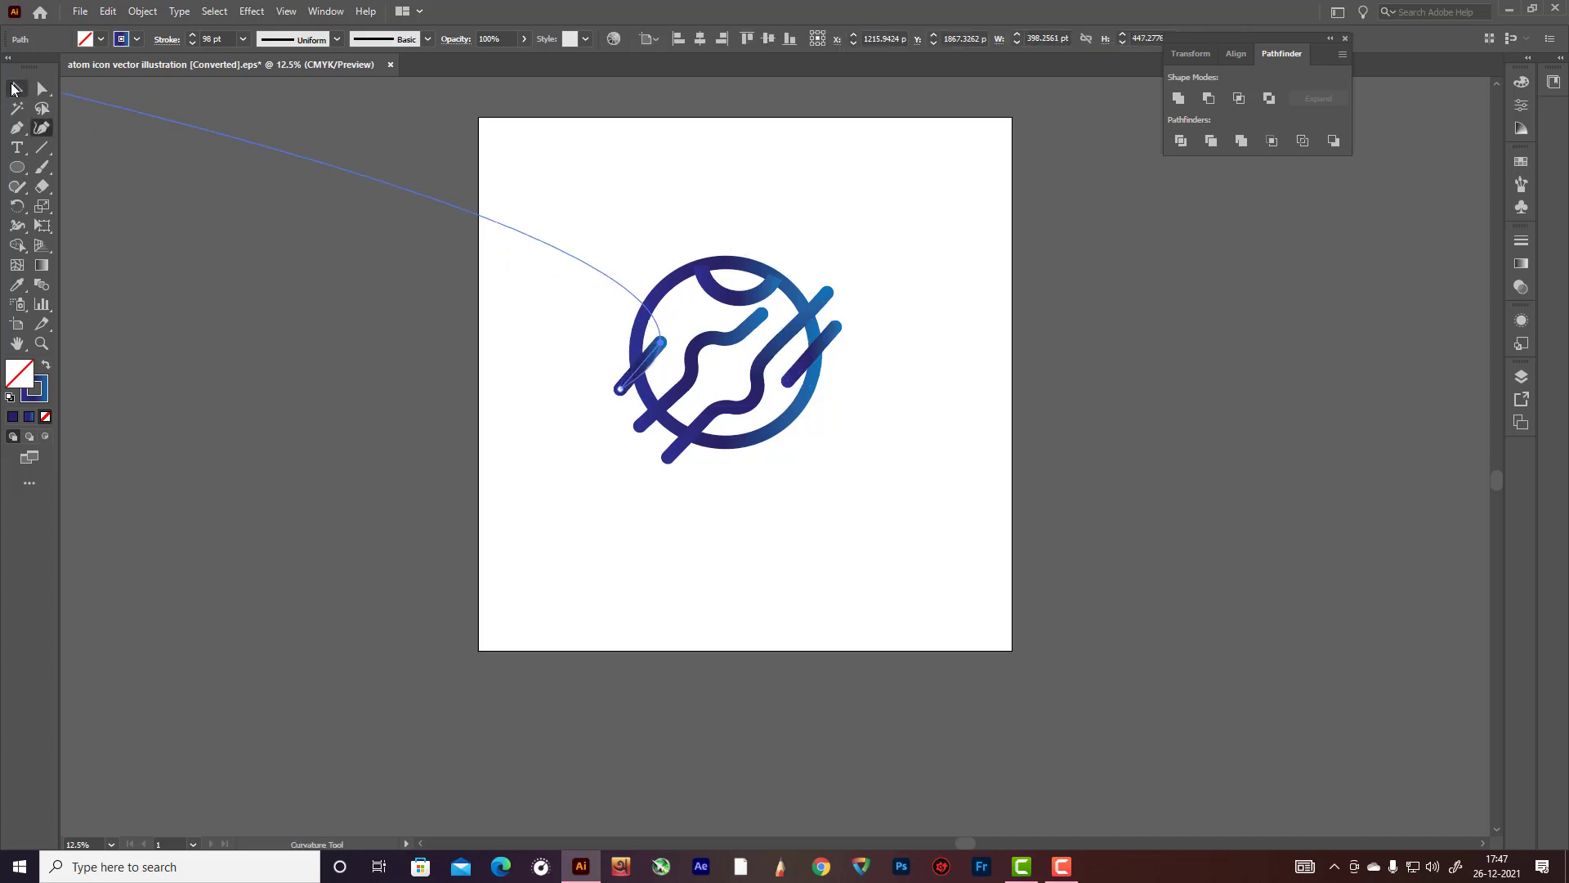
Step: Select all the paths of the icon, including the circle, arc, wavy paths and short strokes
left_click(17, 88)
left_click(577, 201)
left_click_drag(576, 200, 999, 536)
scroll(985, 442, "up", 2)
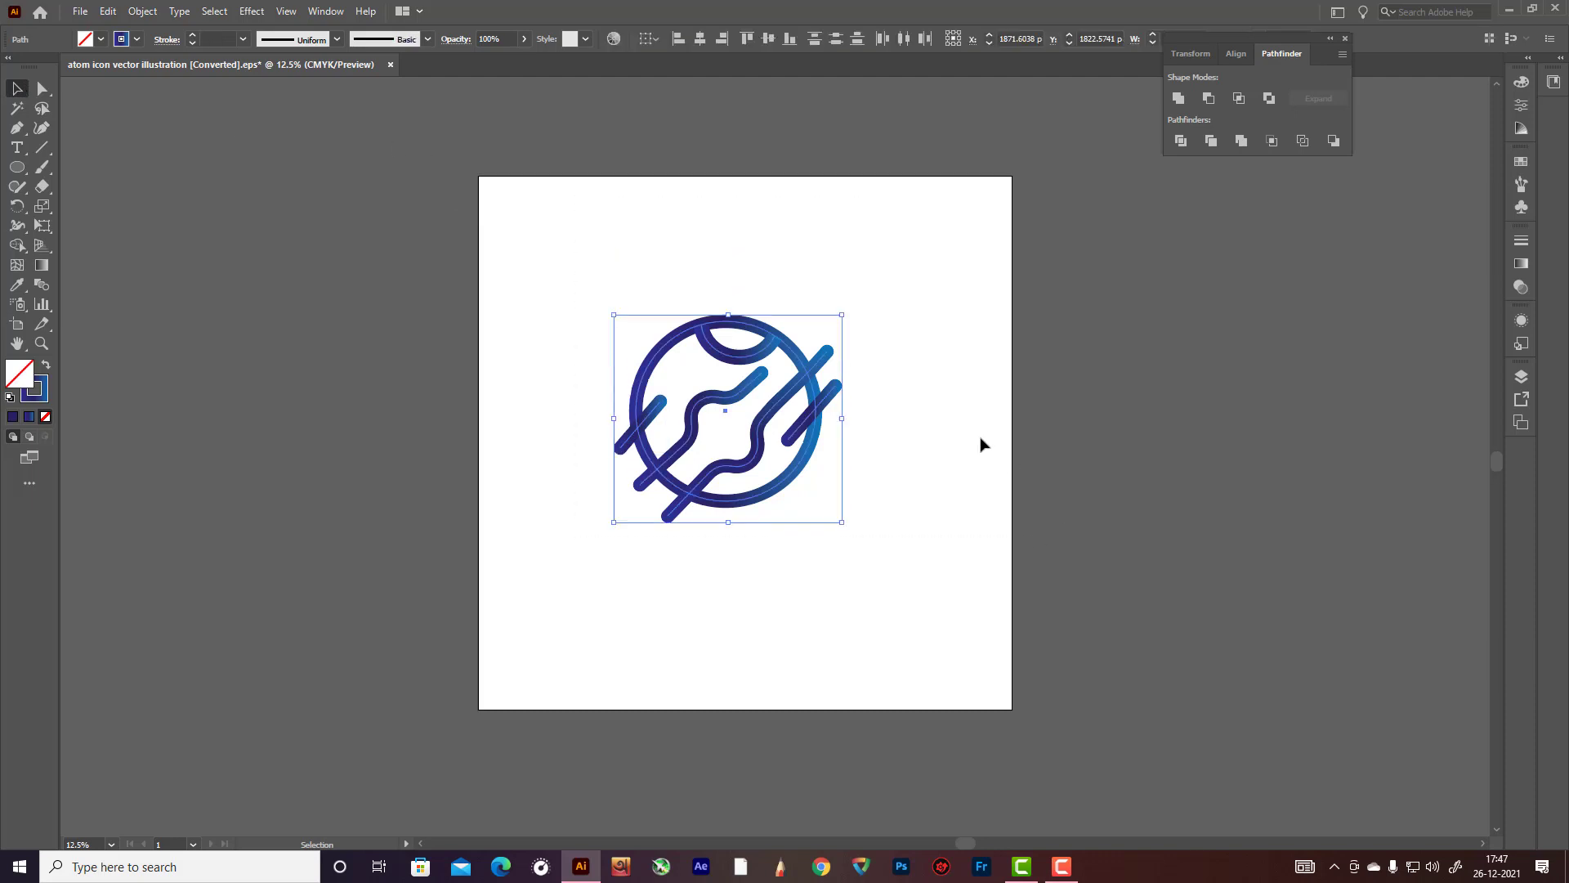
left_click(139, 11)
mouse_move(176, 399)
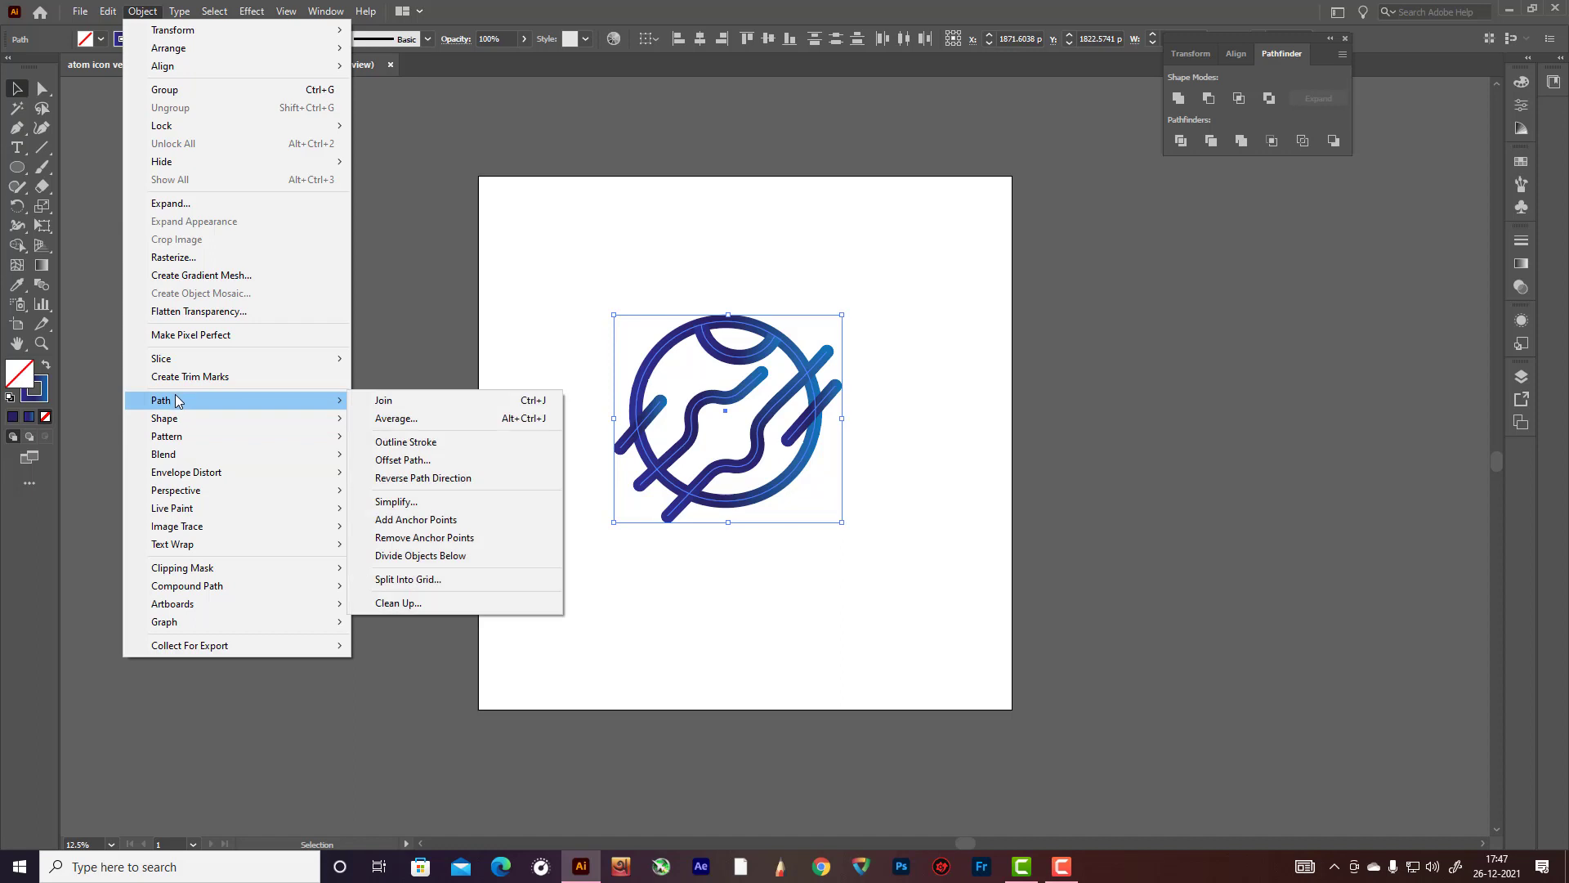
left_click(400, 460)
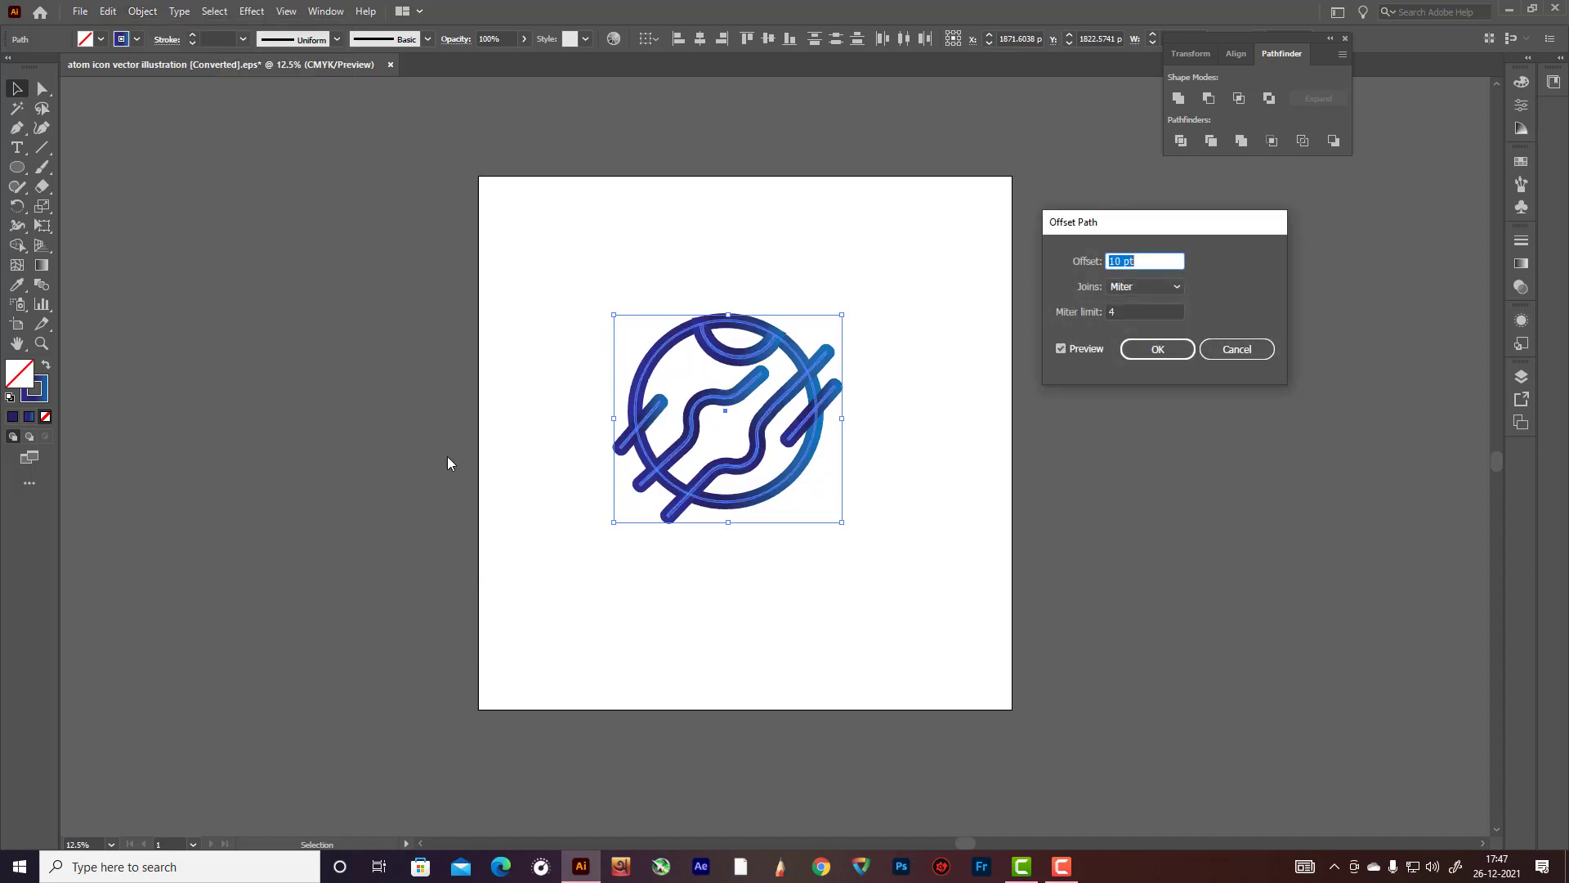
left_click(1255, 352)
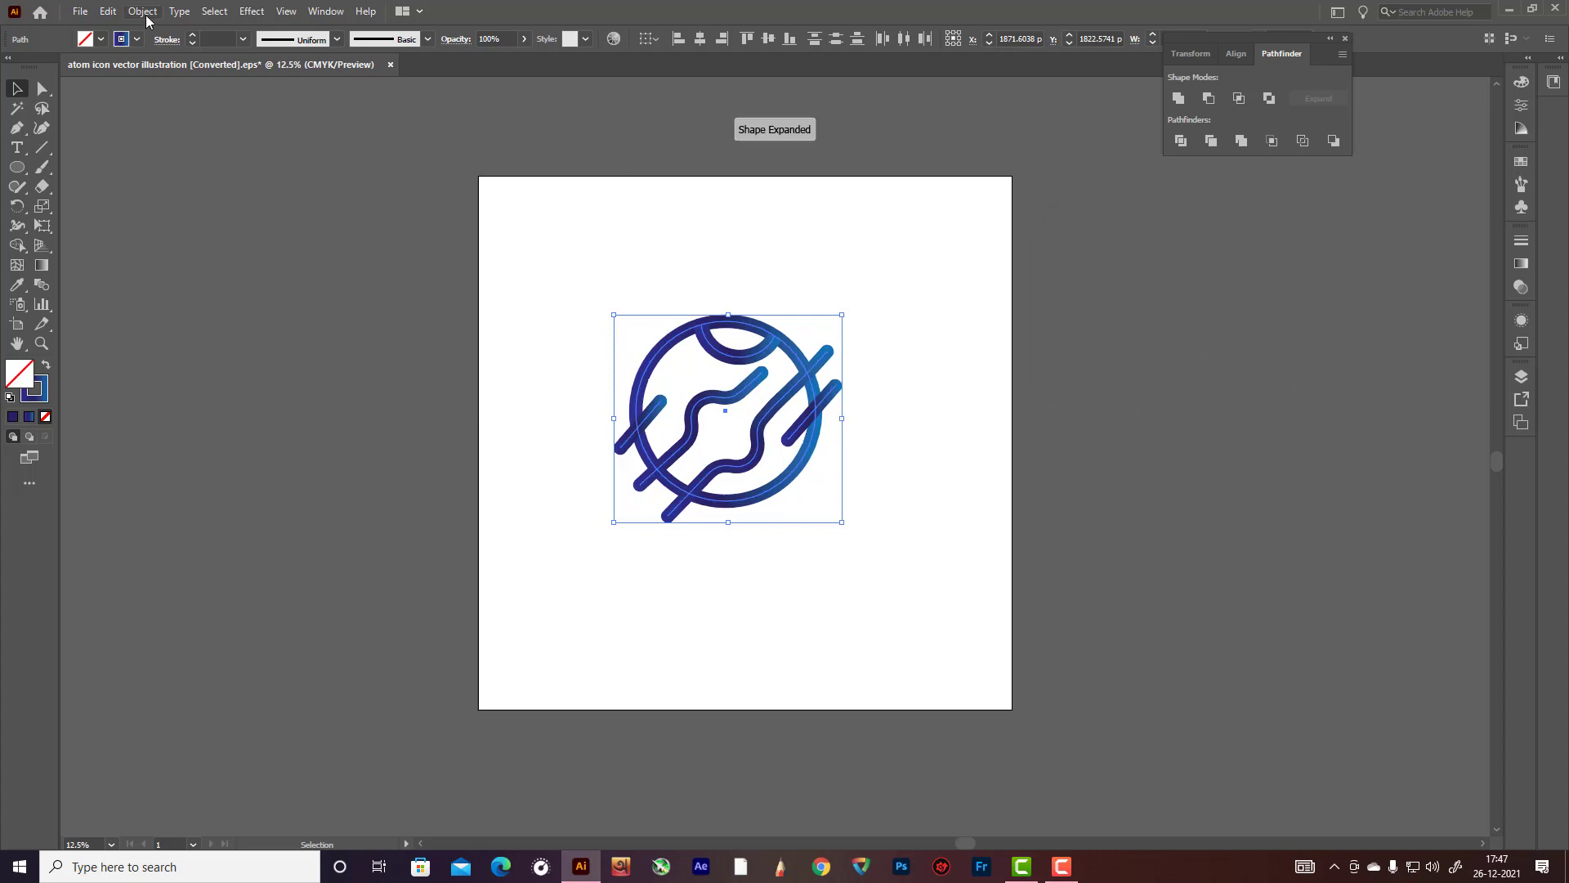
Step: Convert all the selected strokes of the icon to filled shapes with Outline Stroke
left_click(147, 17)
mouse_move(195, 403)
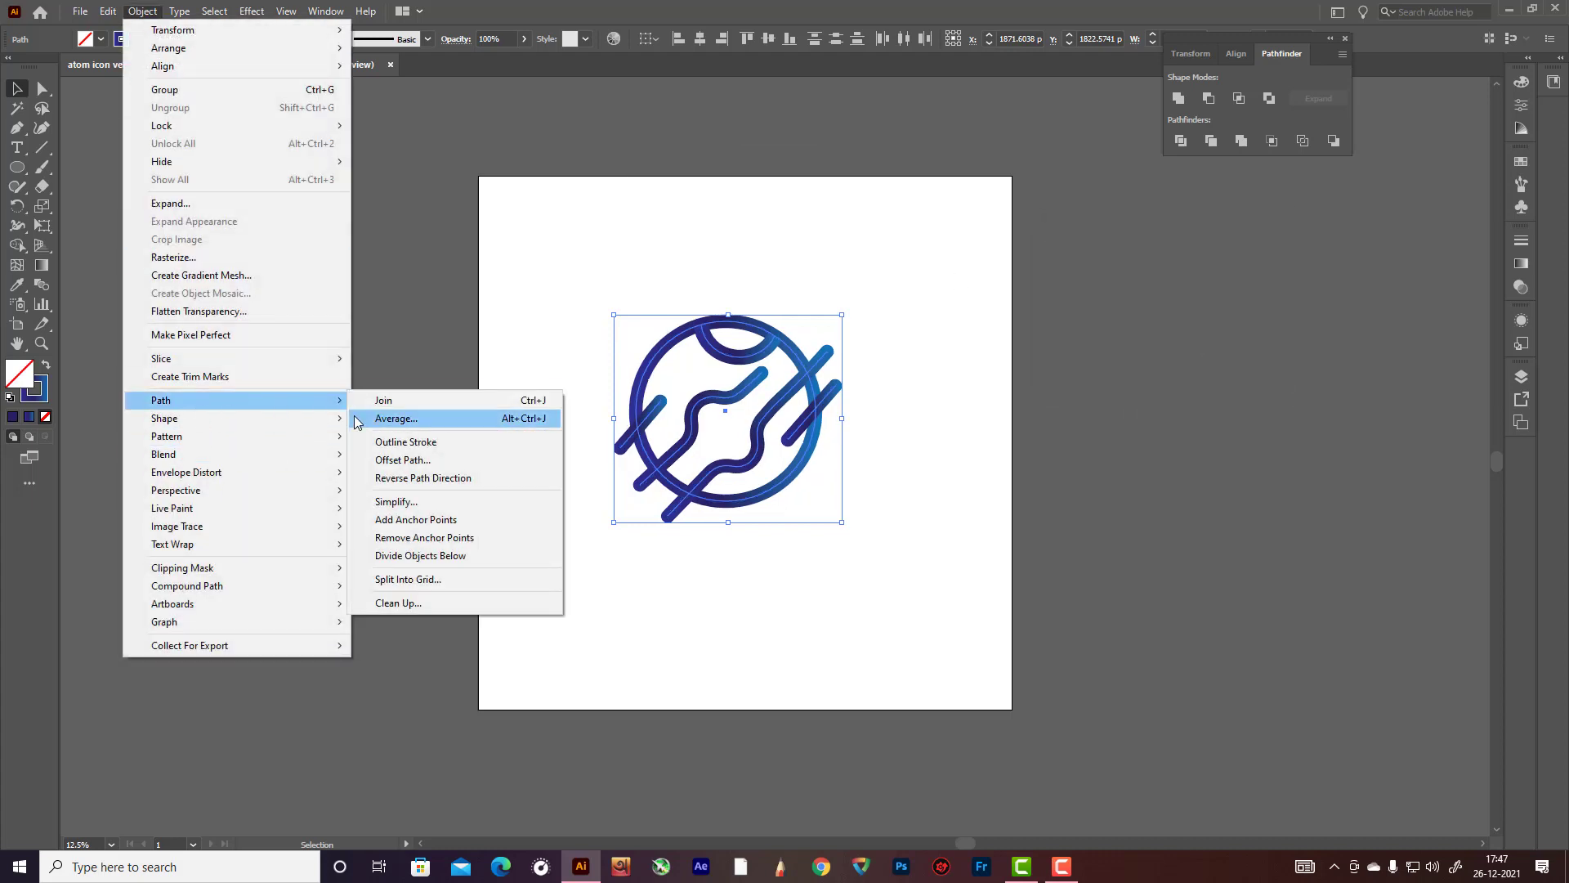
left_click(425, 450)
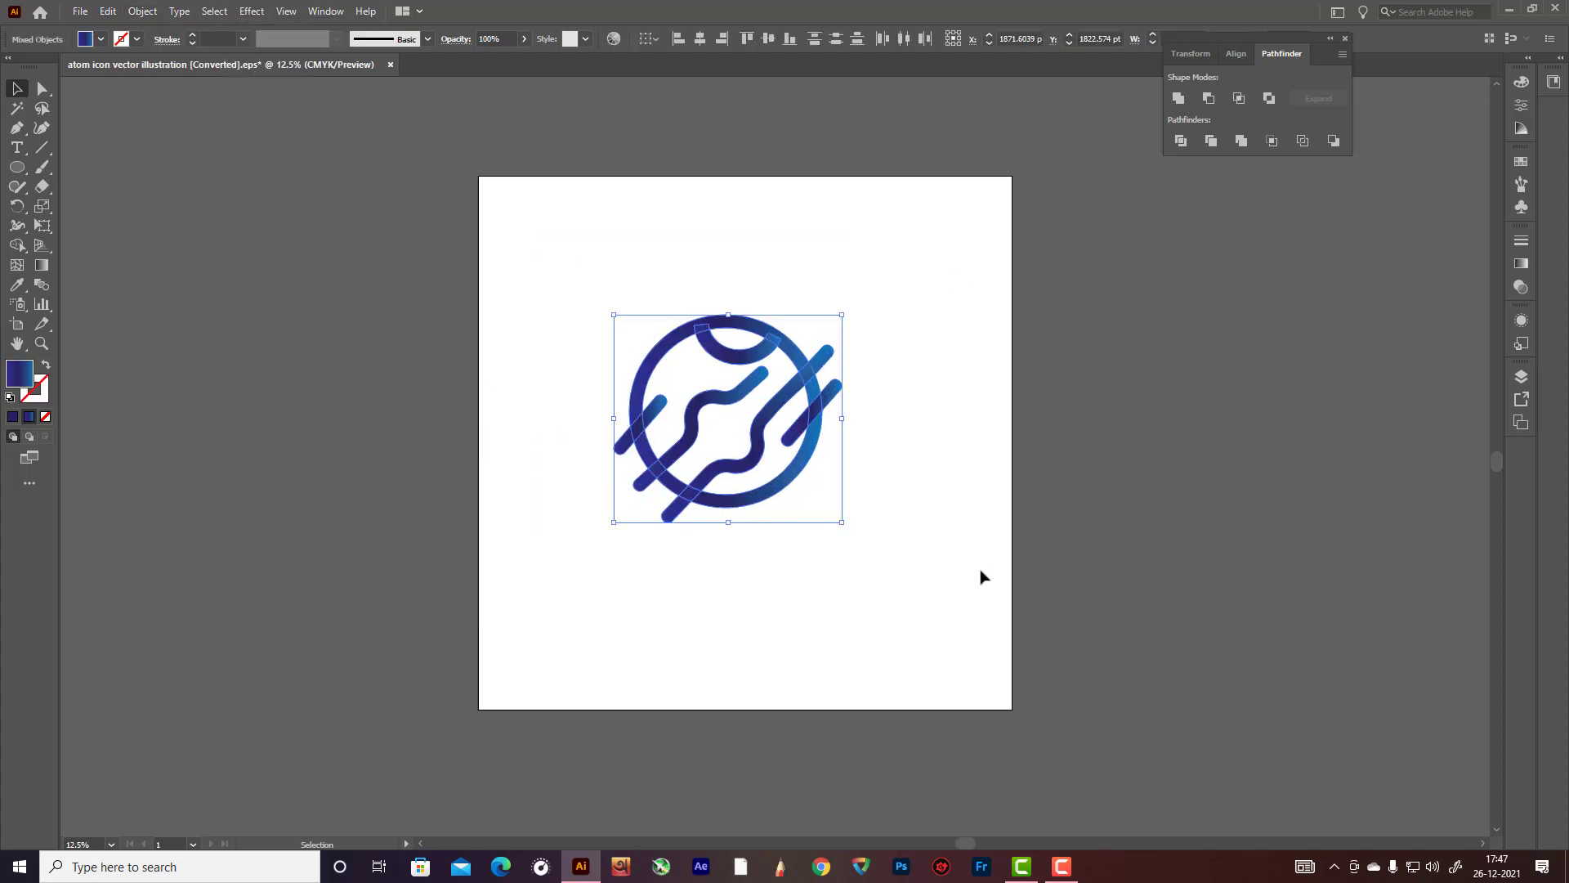
scroll(770, 397, "up", 2)
left_click_drag(818, 391, 920, 431)
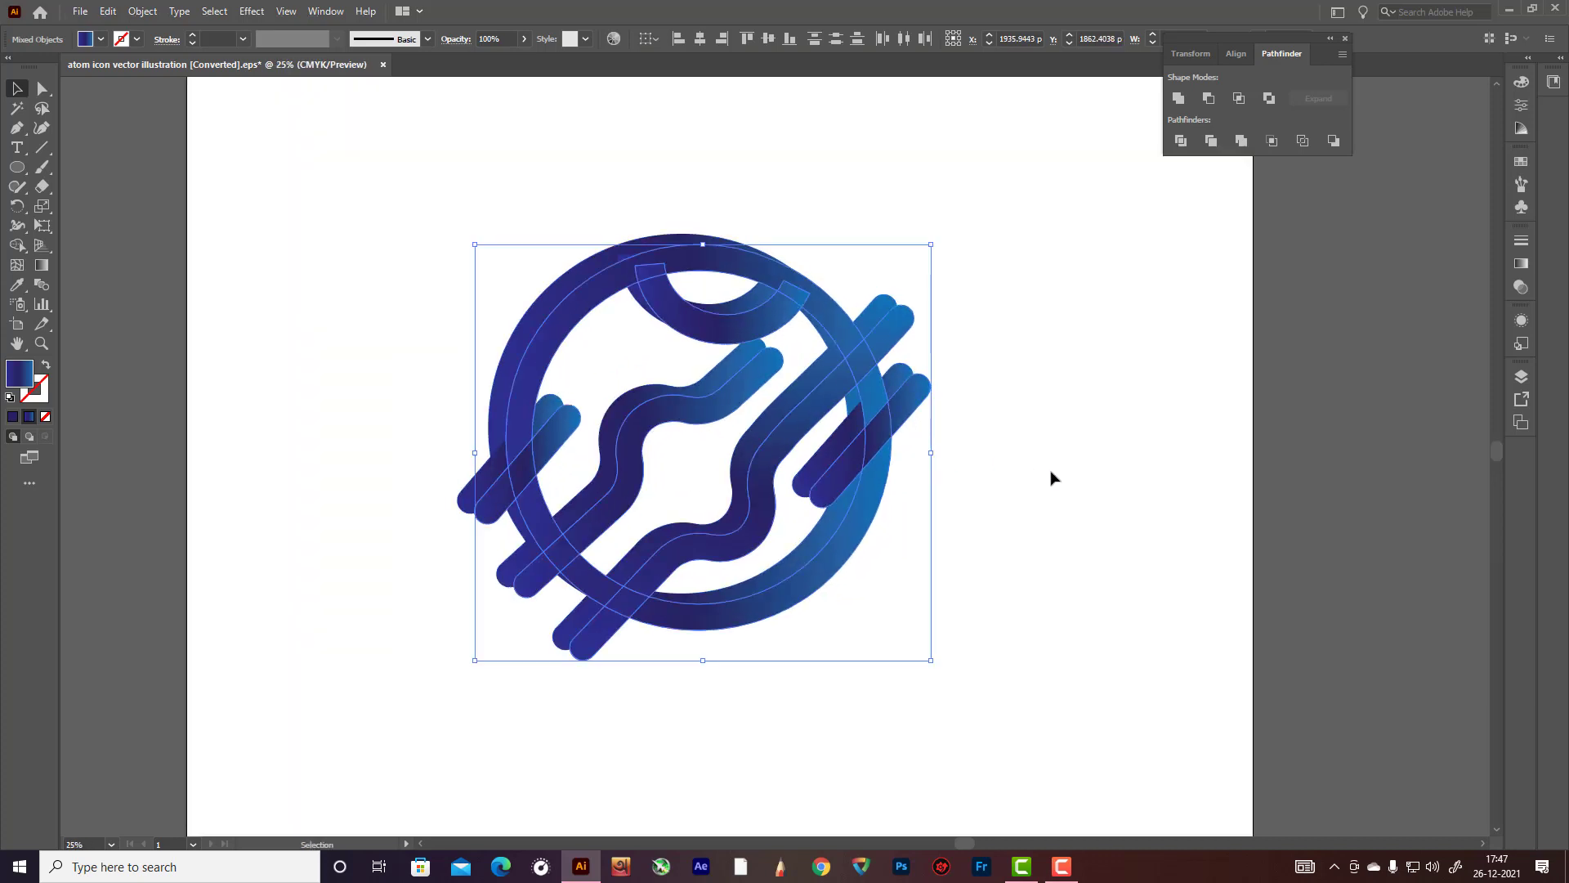
key("ctrl+z")
scroll(953, 462, "up", 1)
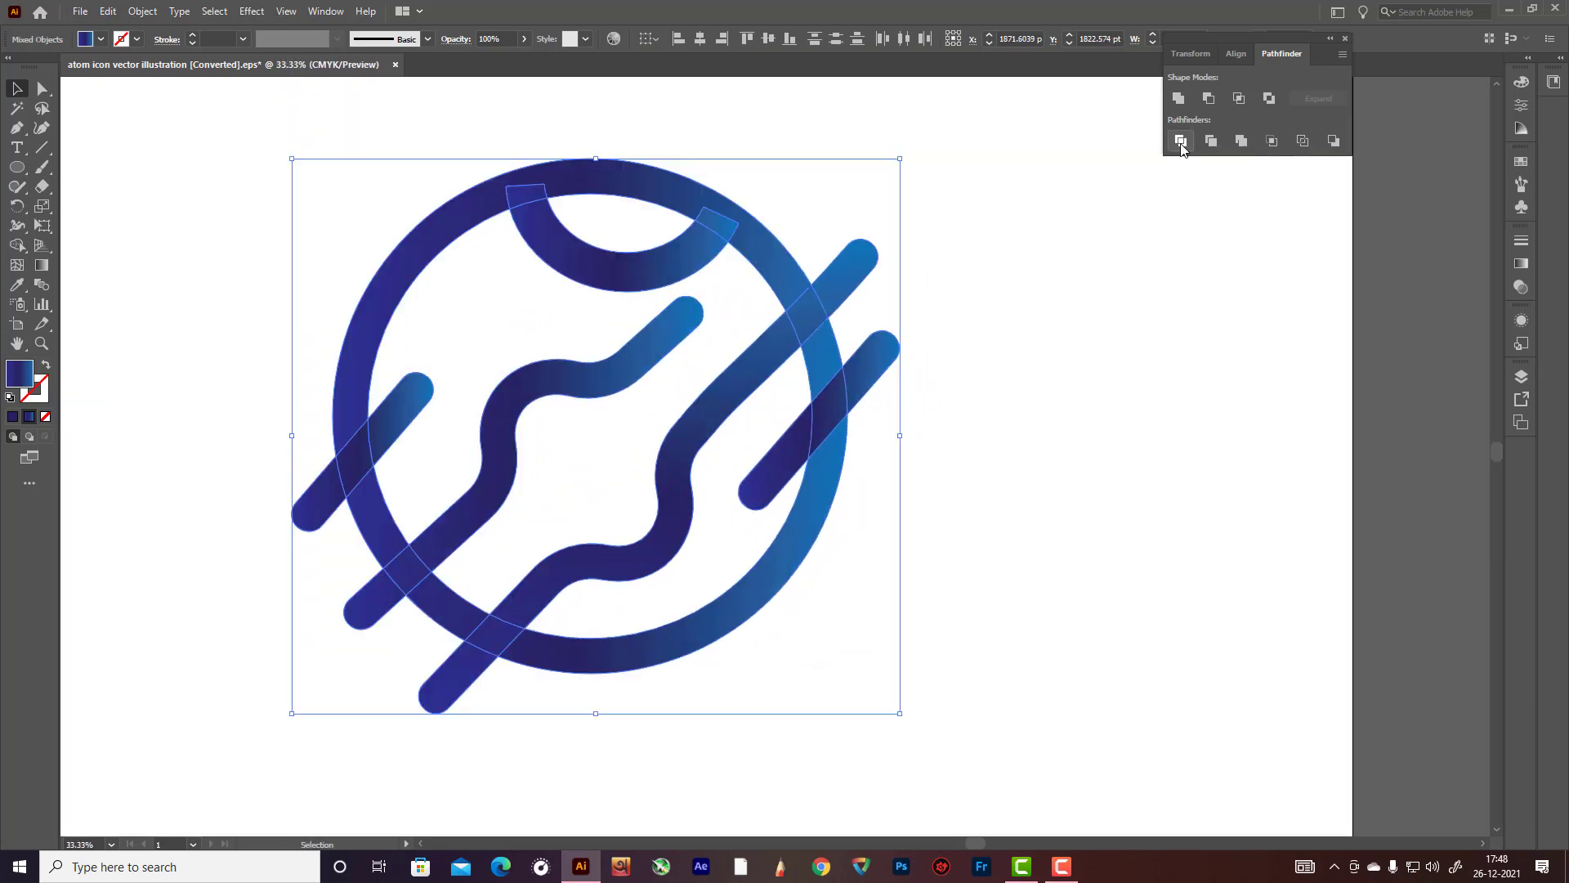
Step: Remove all the diagonal stroke ends that stick out beyond the circle with the Shape Builder tool
left_click(17, 245)
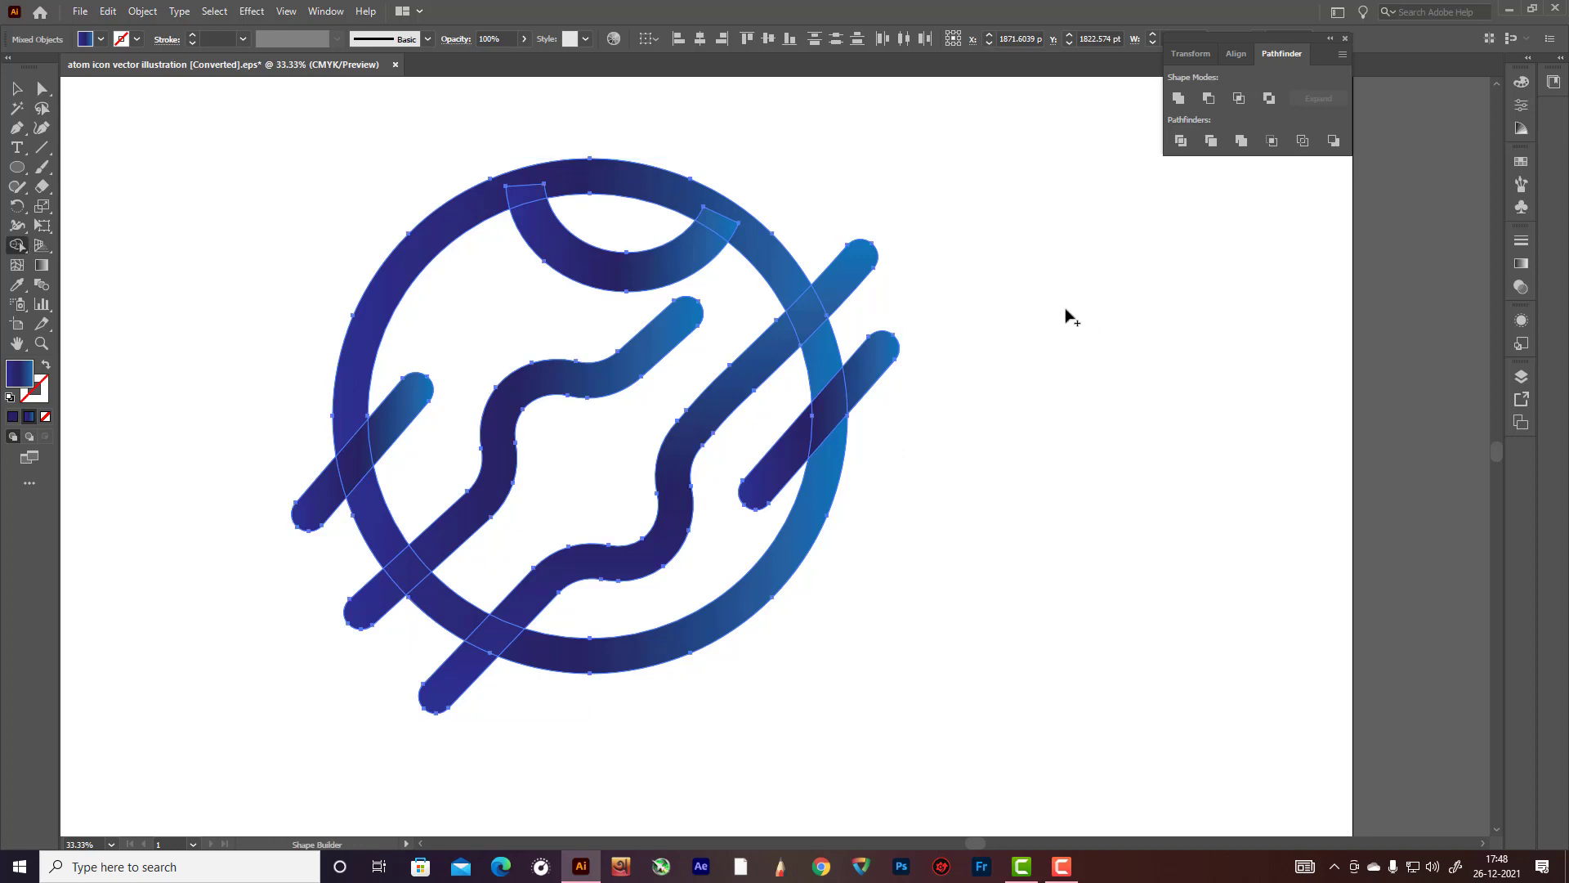
left_click(880, 347, "alt")
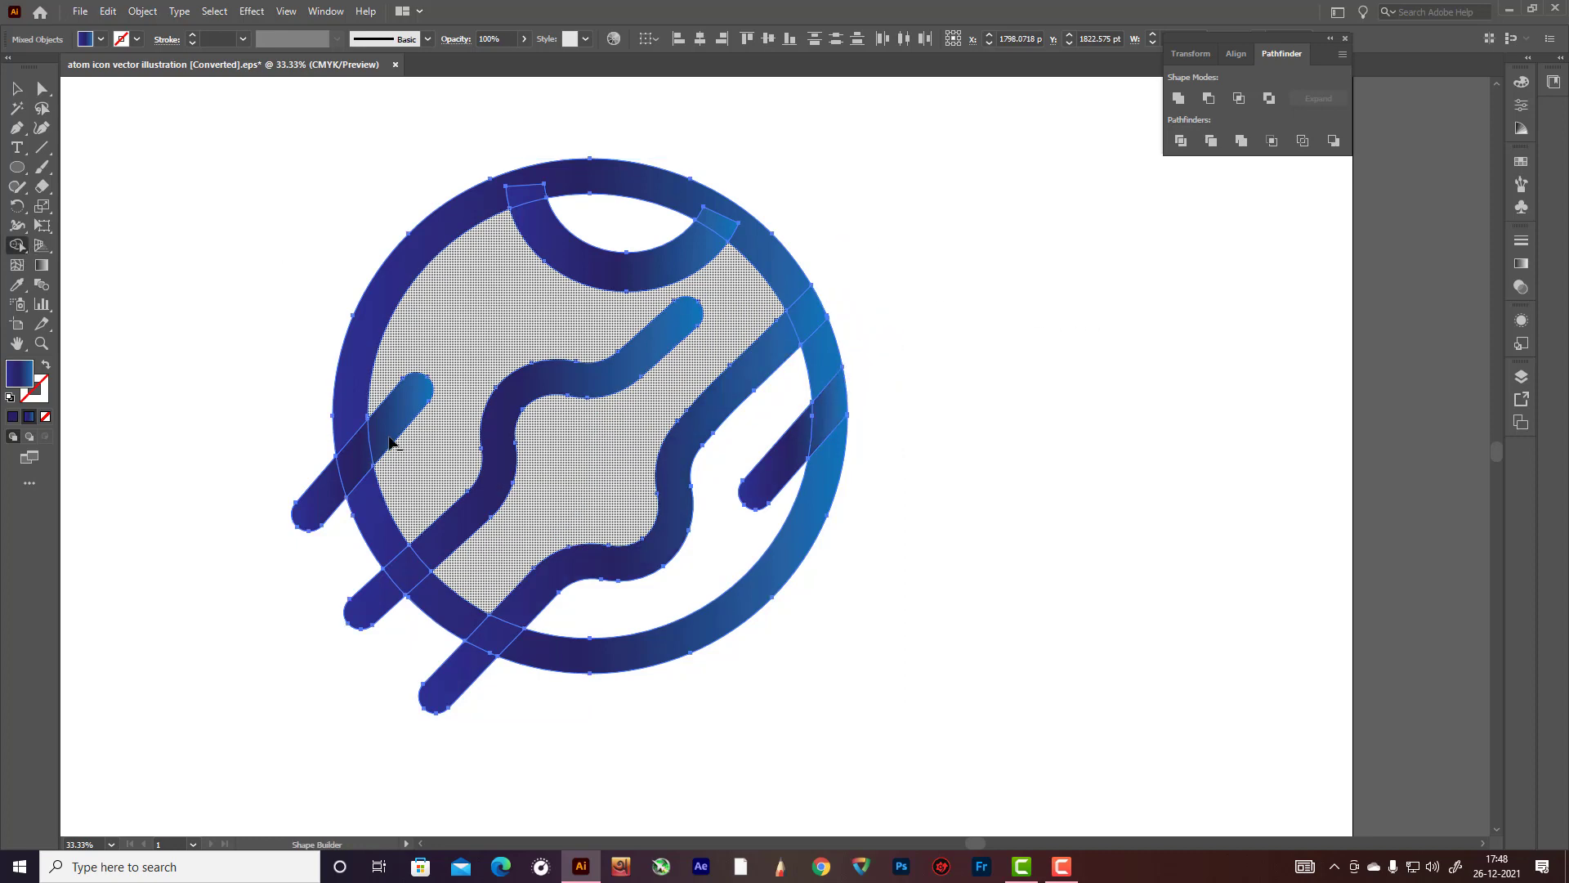
left_click(321, 511, "alt")
left_click(374, 614, "alt")
left_click(454, 692, "alt")
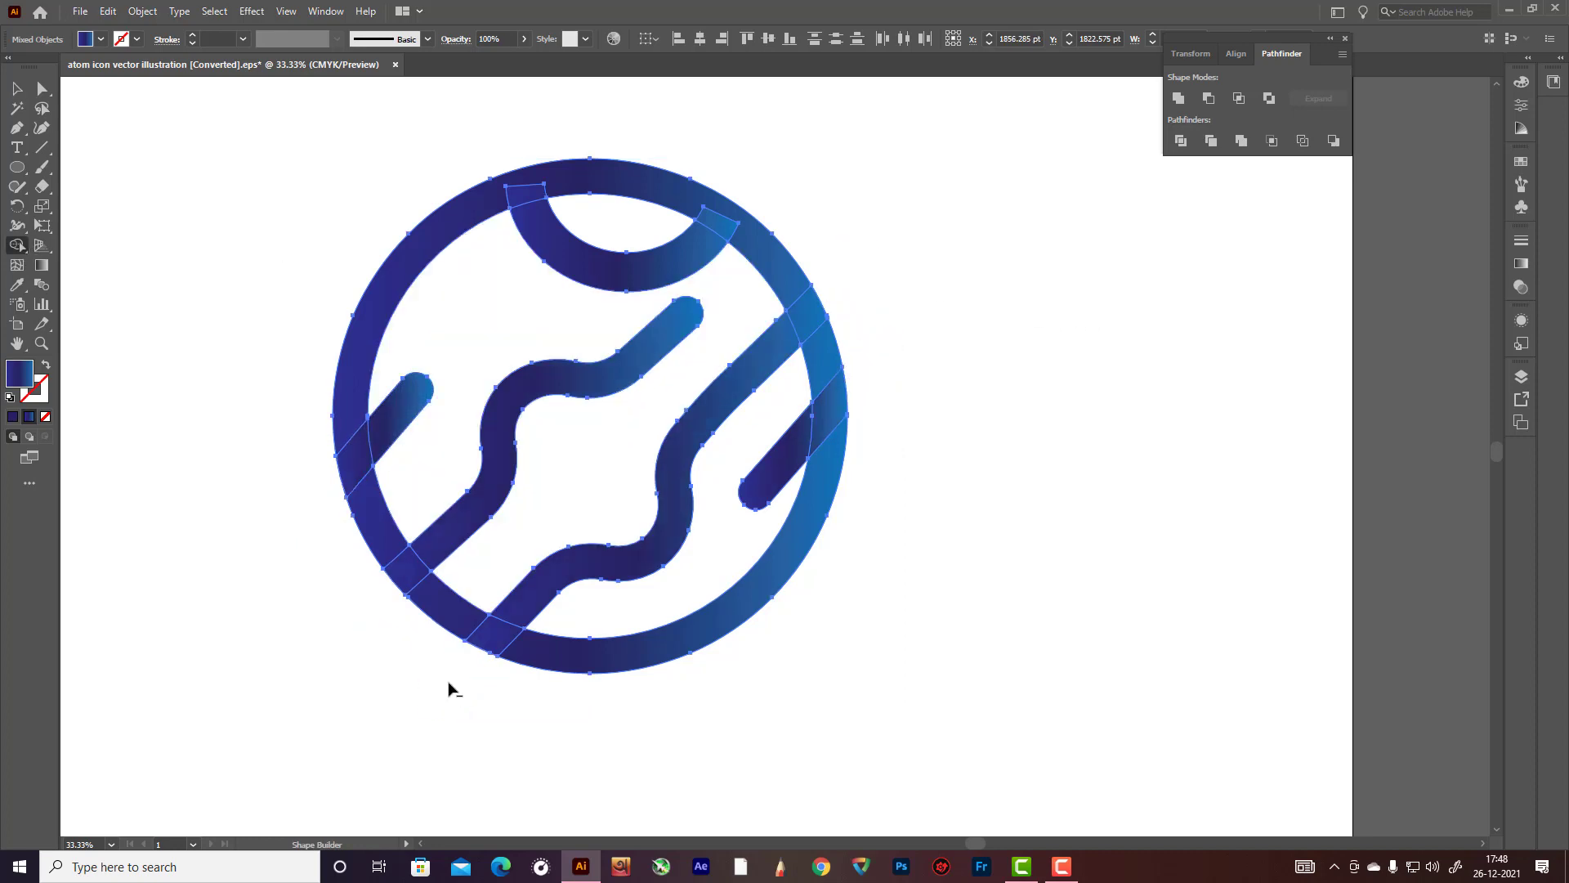
key("v")
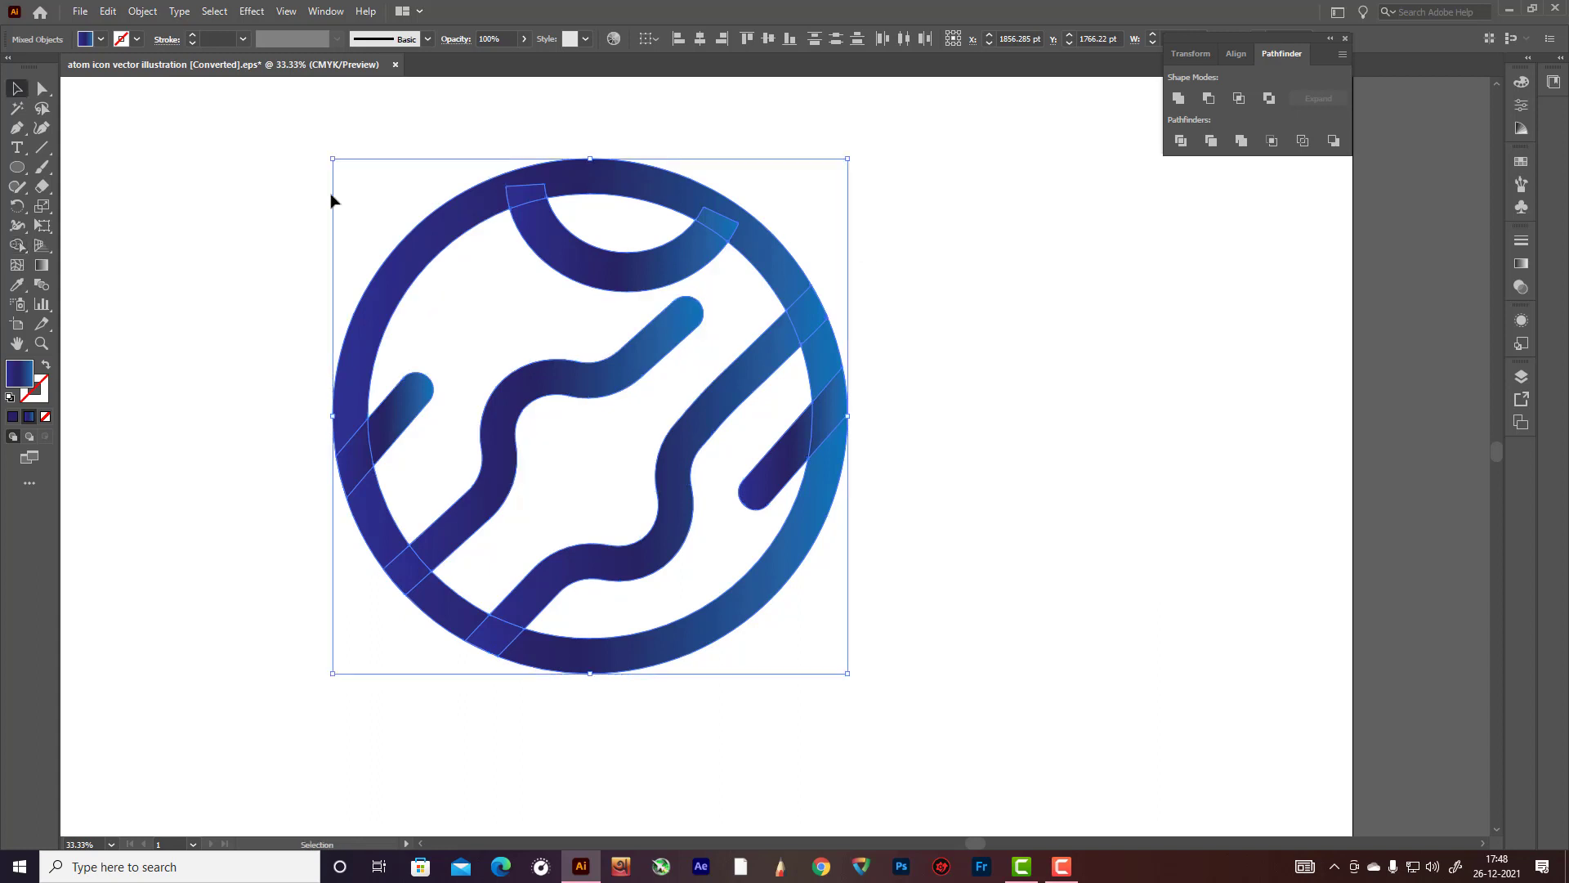
Step: Select all the remaining pieces of the icon and merge them into a single shape with Unite
left_click_drag(276, 167, 967, 567)
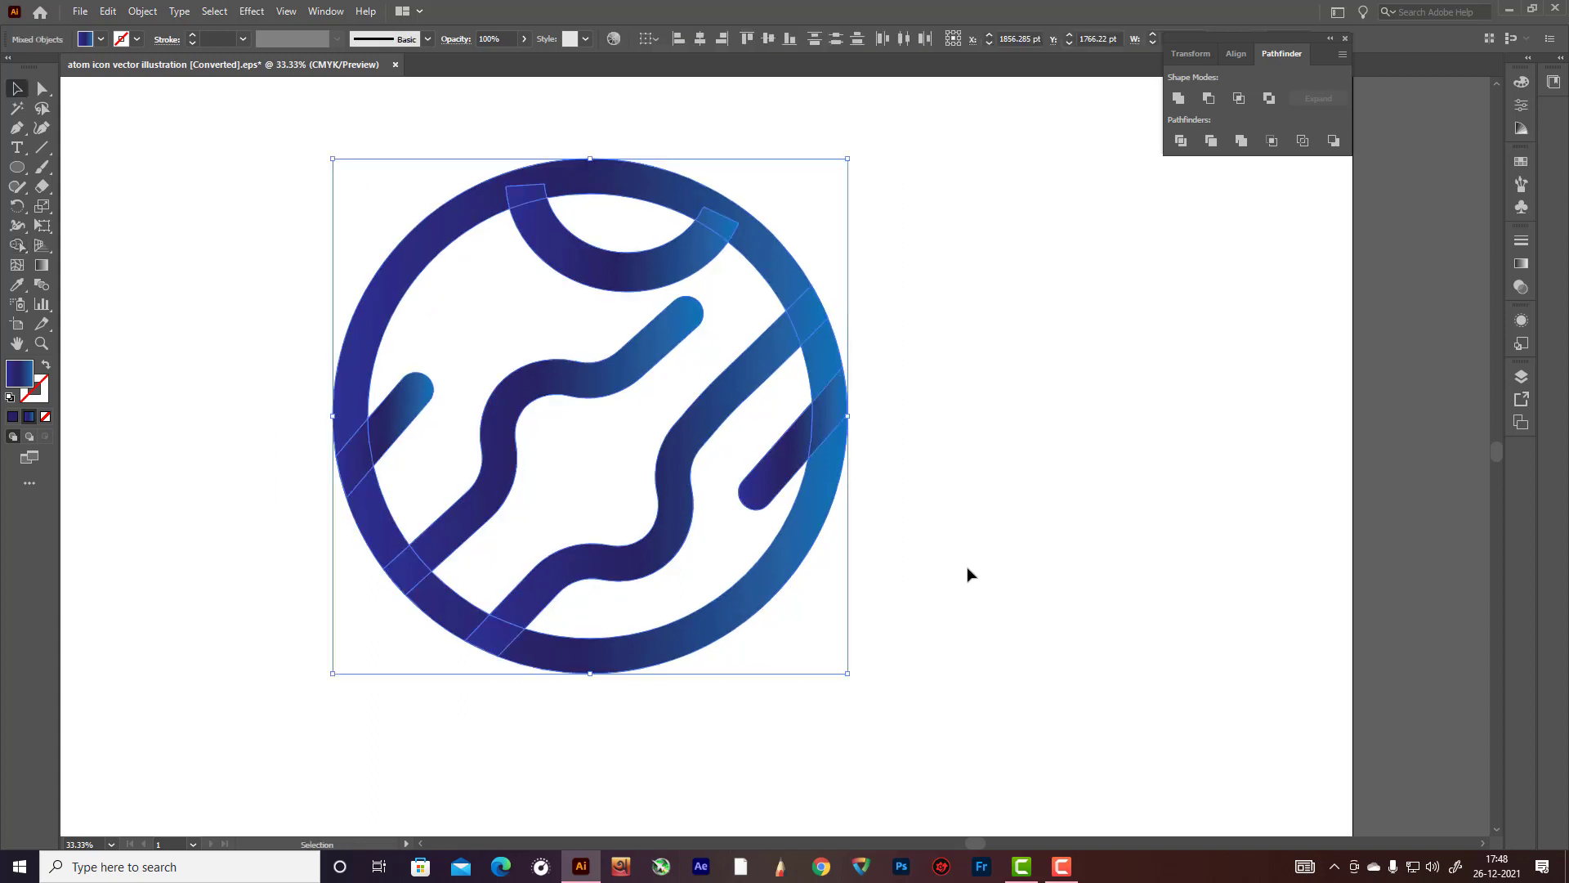
left_click(1181, 98)
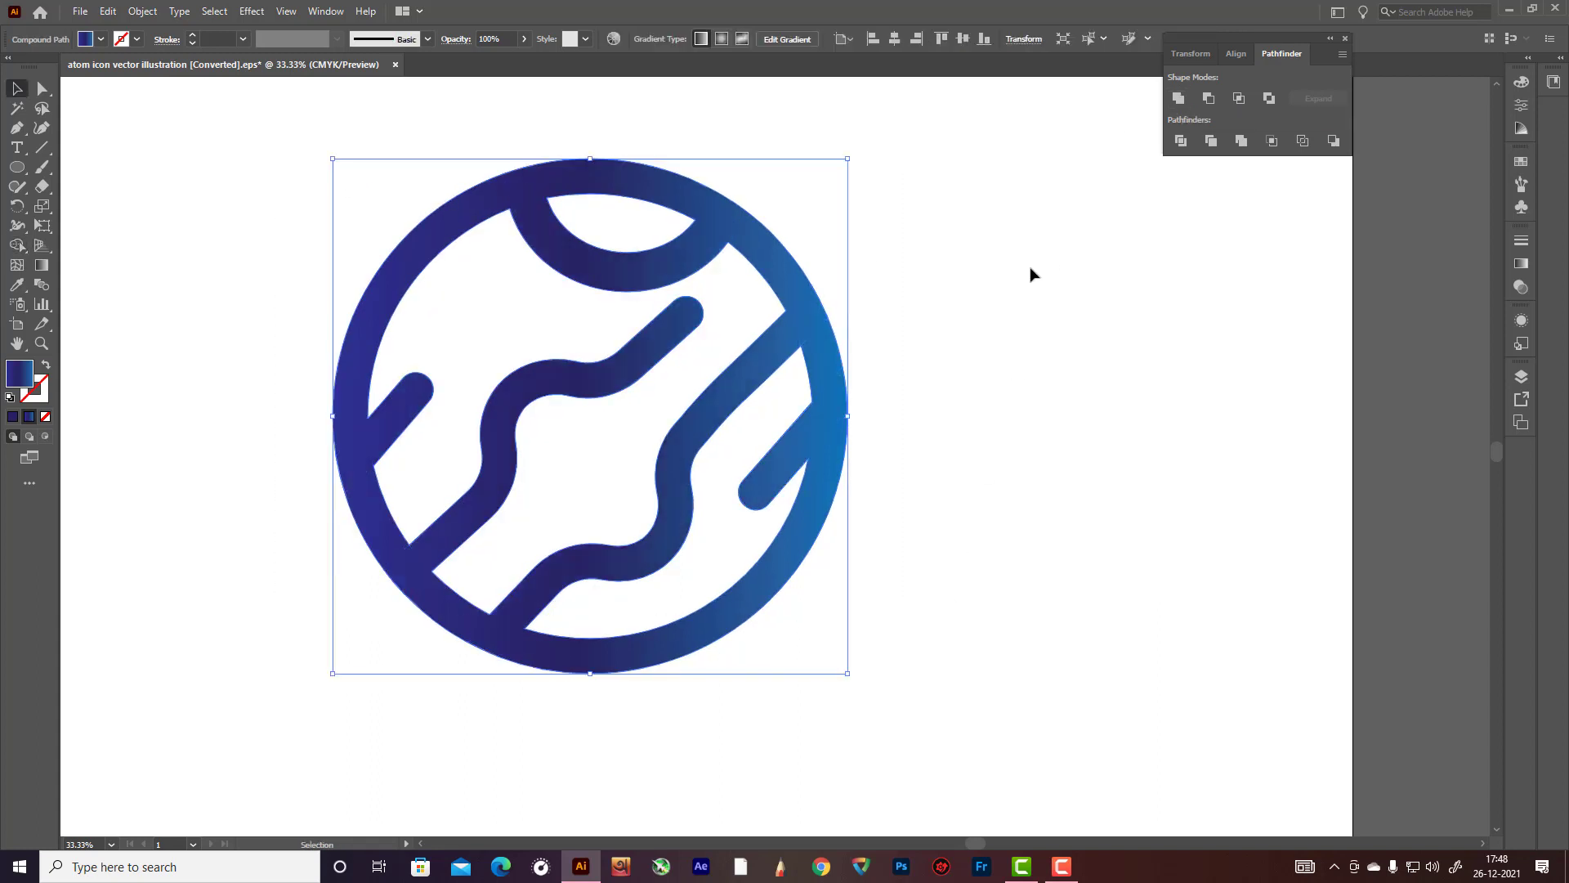
left_click(1030, 269)
scroll(1040, 270, "up", 3)
scroll(767, 527, "down", 2)
Step: Set the united icon's first gradient stop to red and its middle stop to a lighter orange-red
left_click_drag(304, 225, 898, 617)
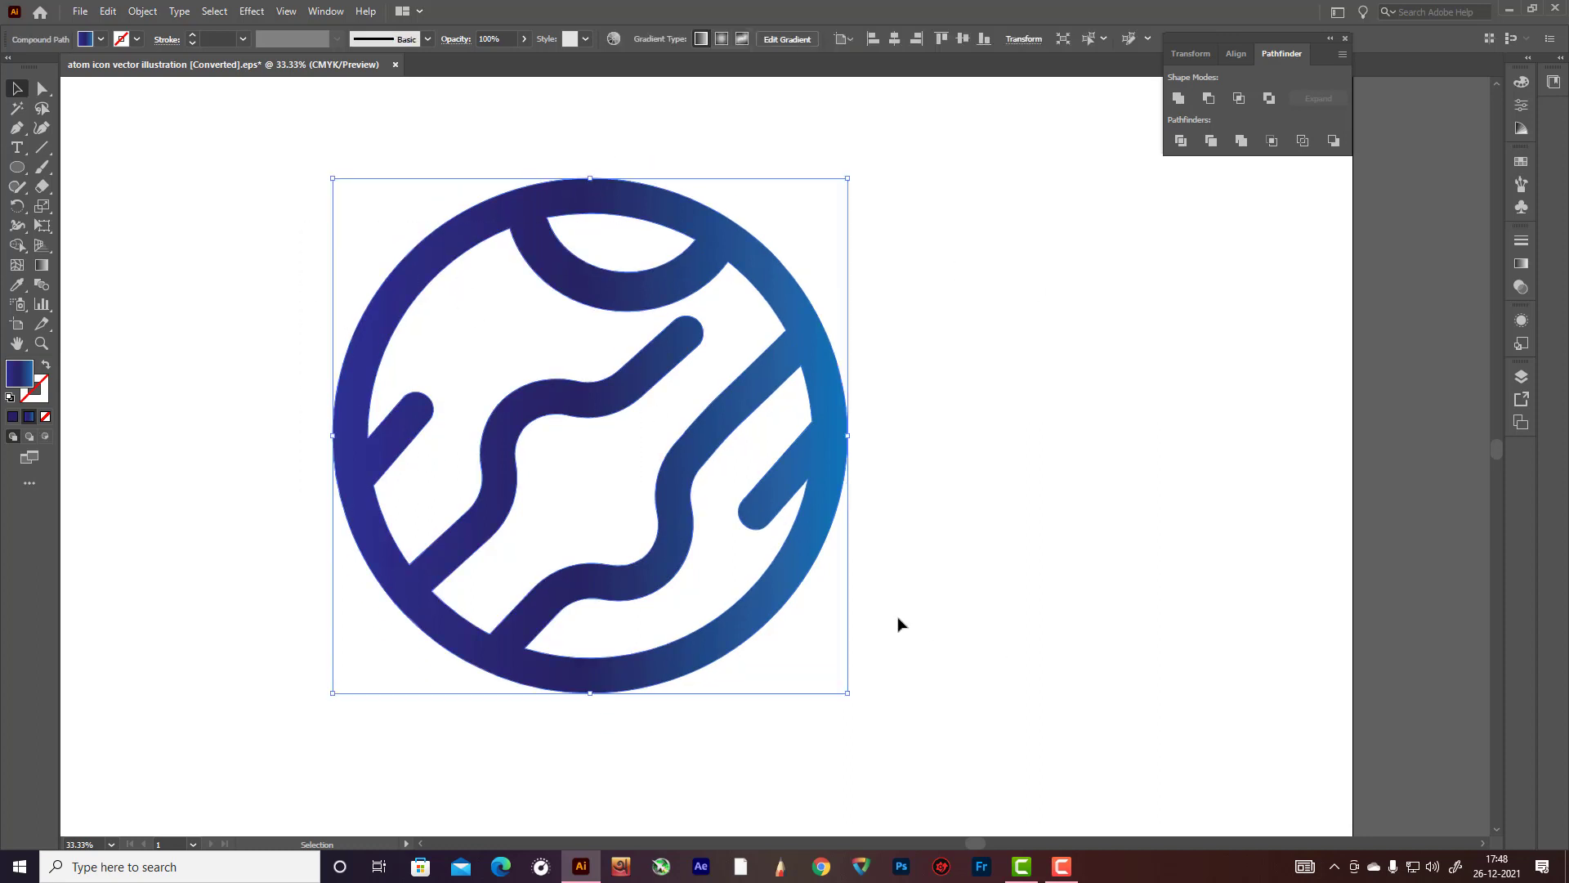
left_click(323, 11)
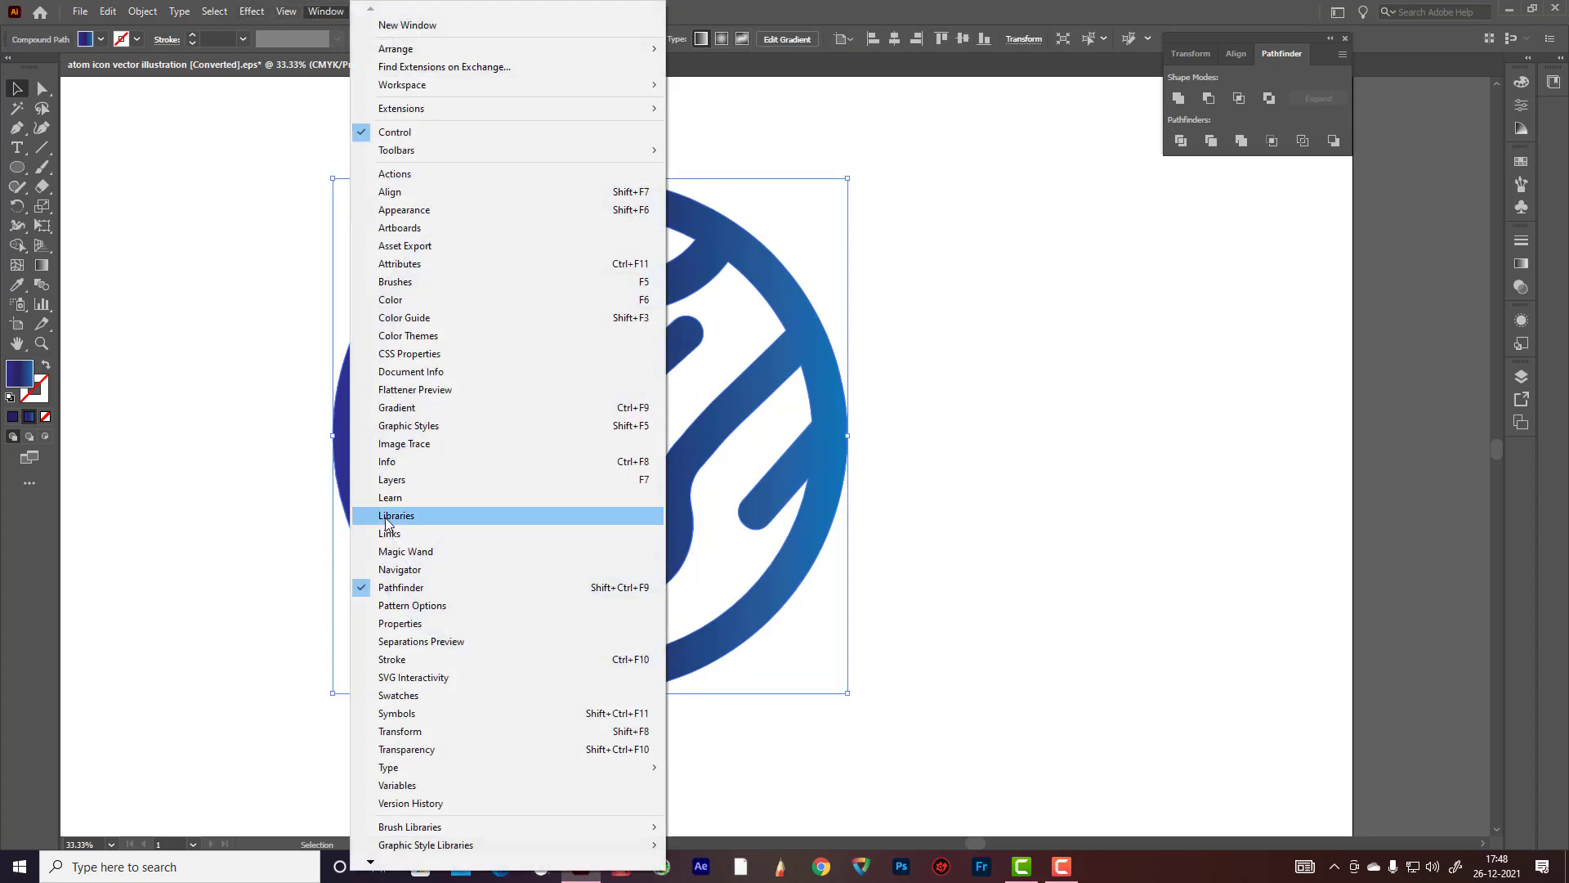
left_click(422, 407)
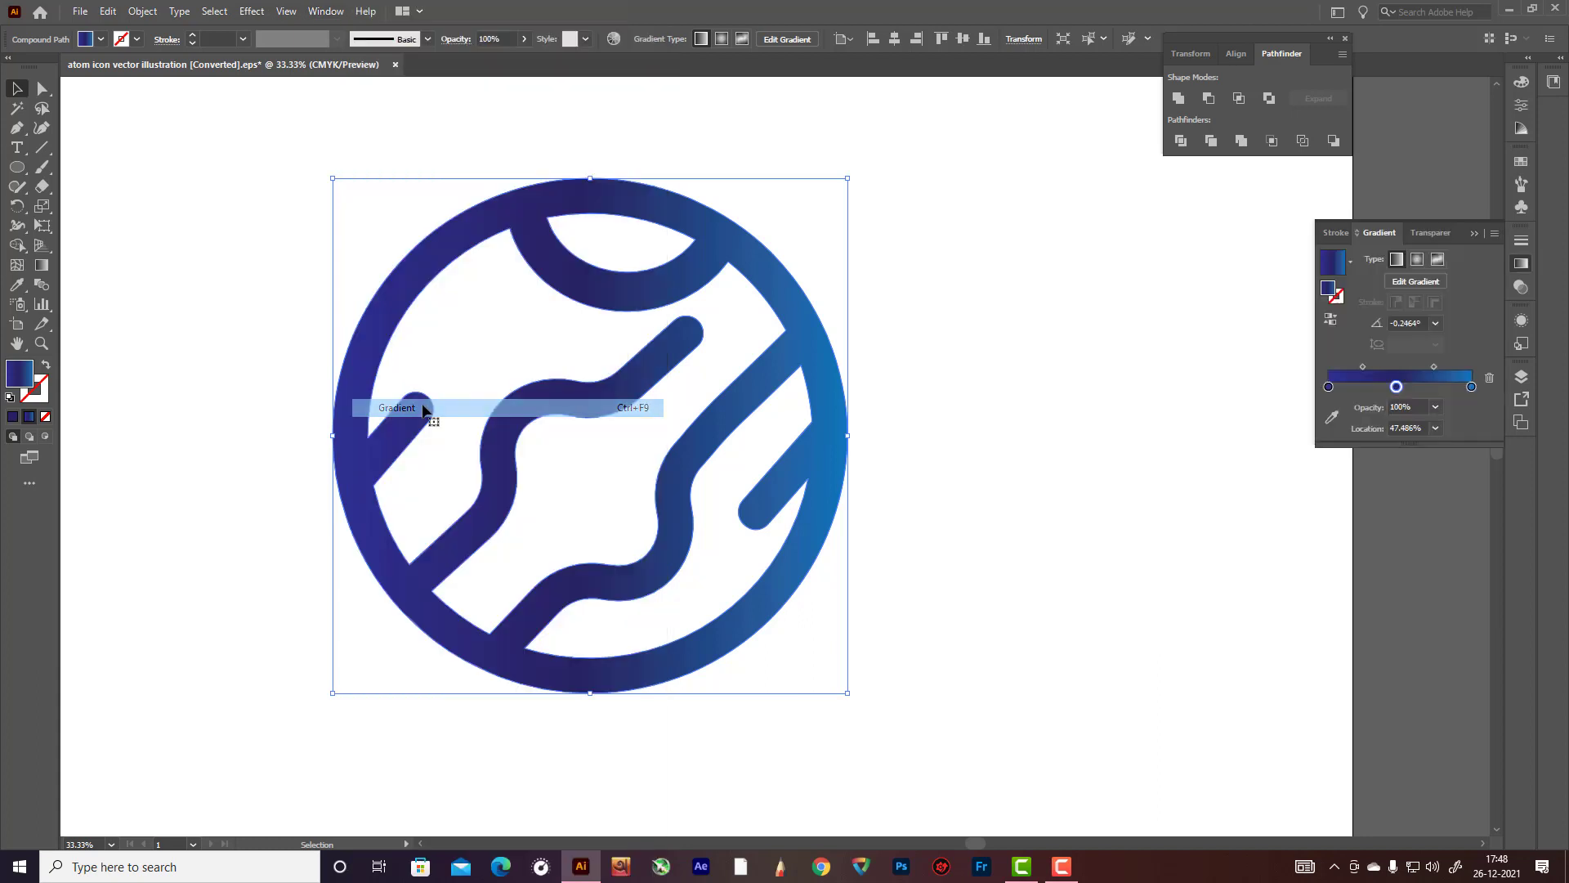
double_click(1329, 388)
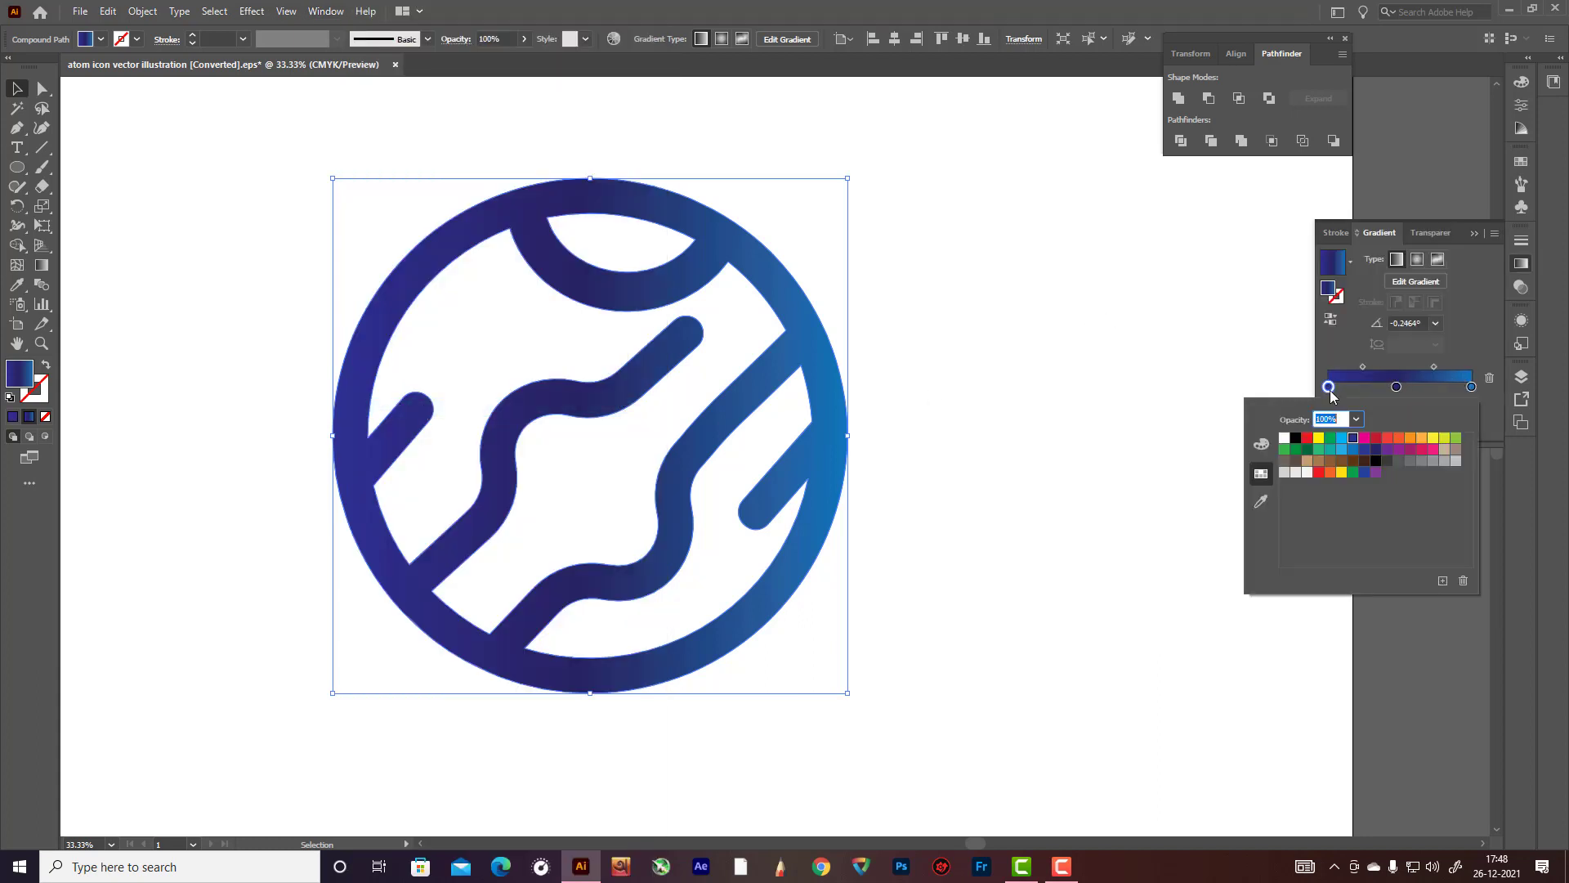
left_click(1309, 439)
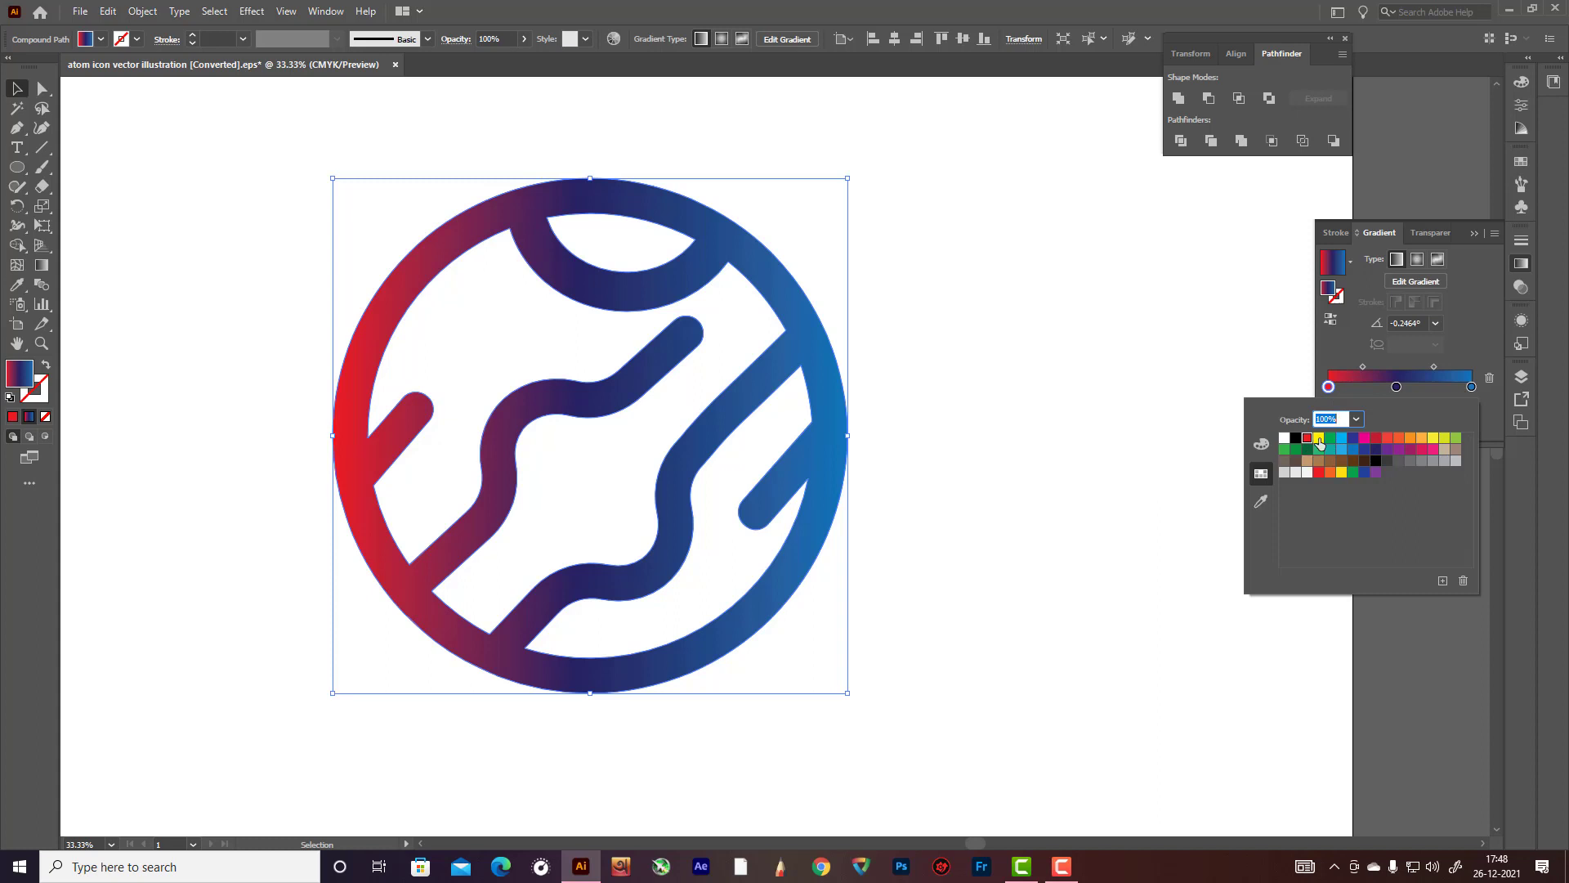
double_click(1397, 388)
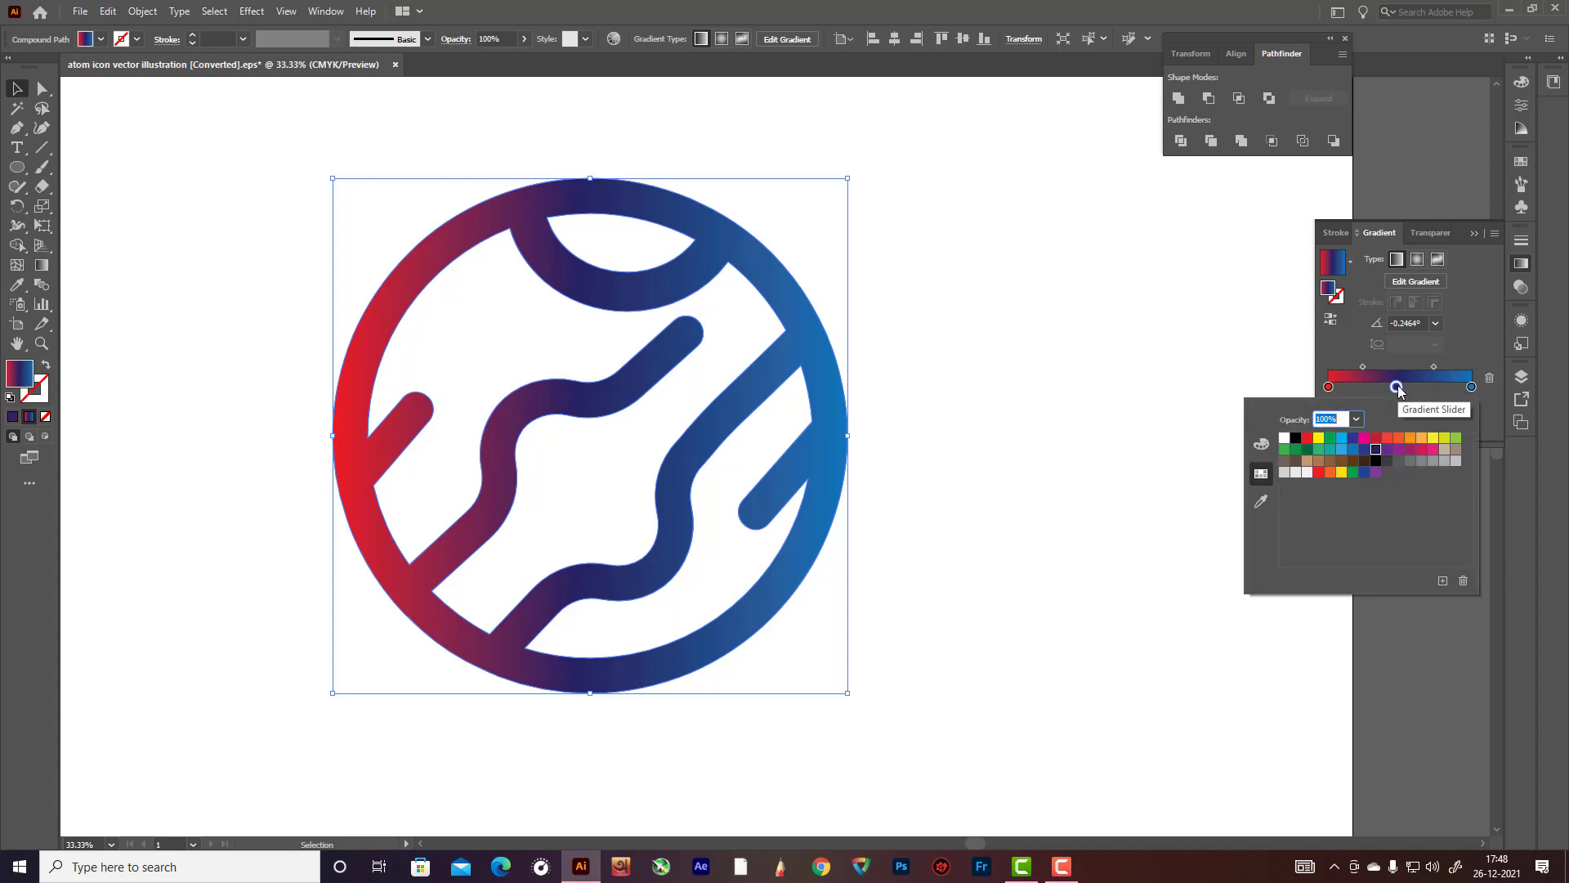
left_click(1387, 439)
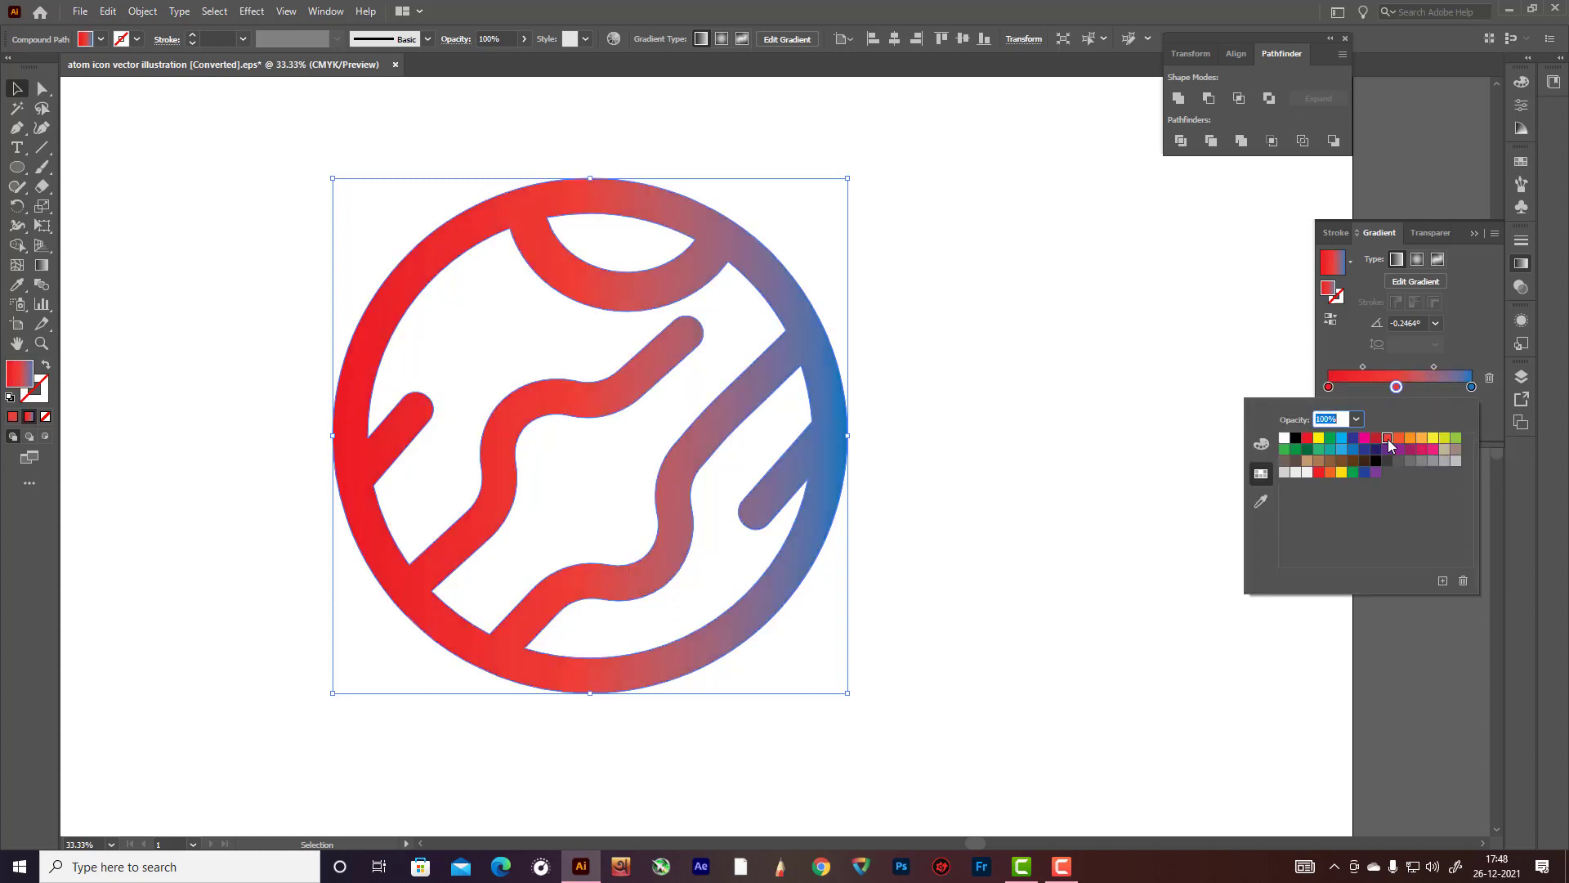
Step: Set the last gradient stop of the icon to orange and deselect the icon
left_click(1472, 386)
double_click(1471, 385)
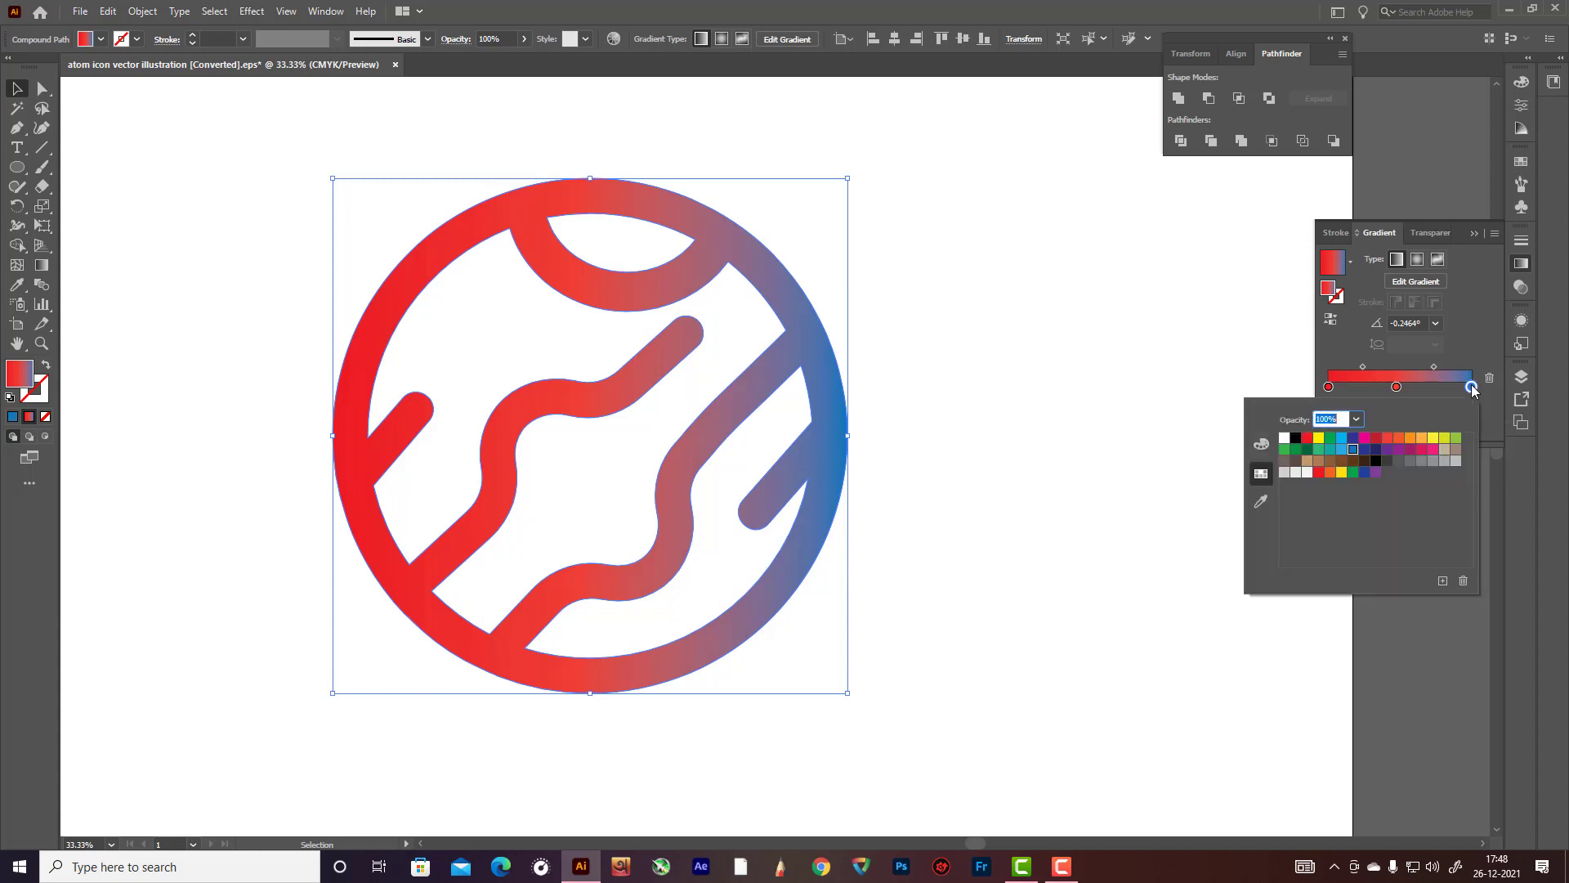
left_click(1435, 449)
left_click(1399, 439)
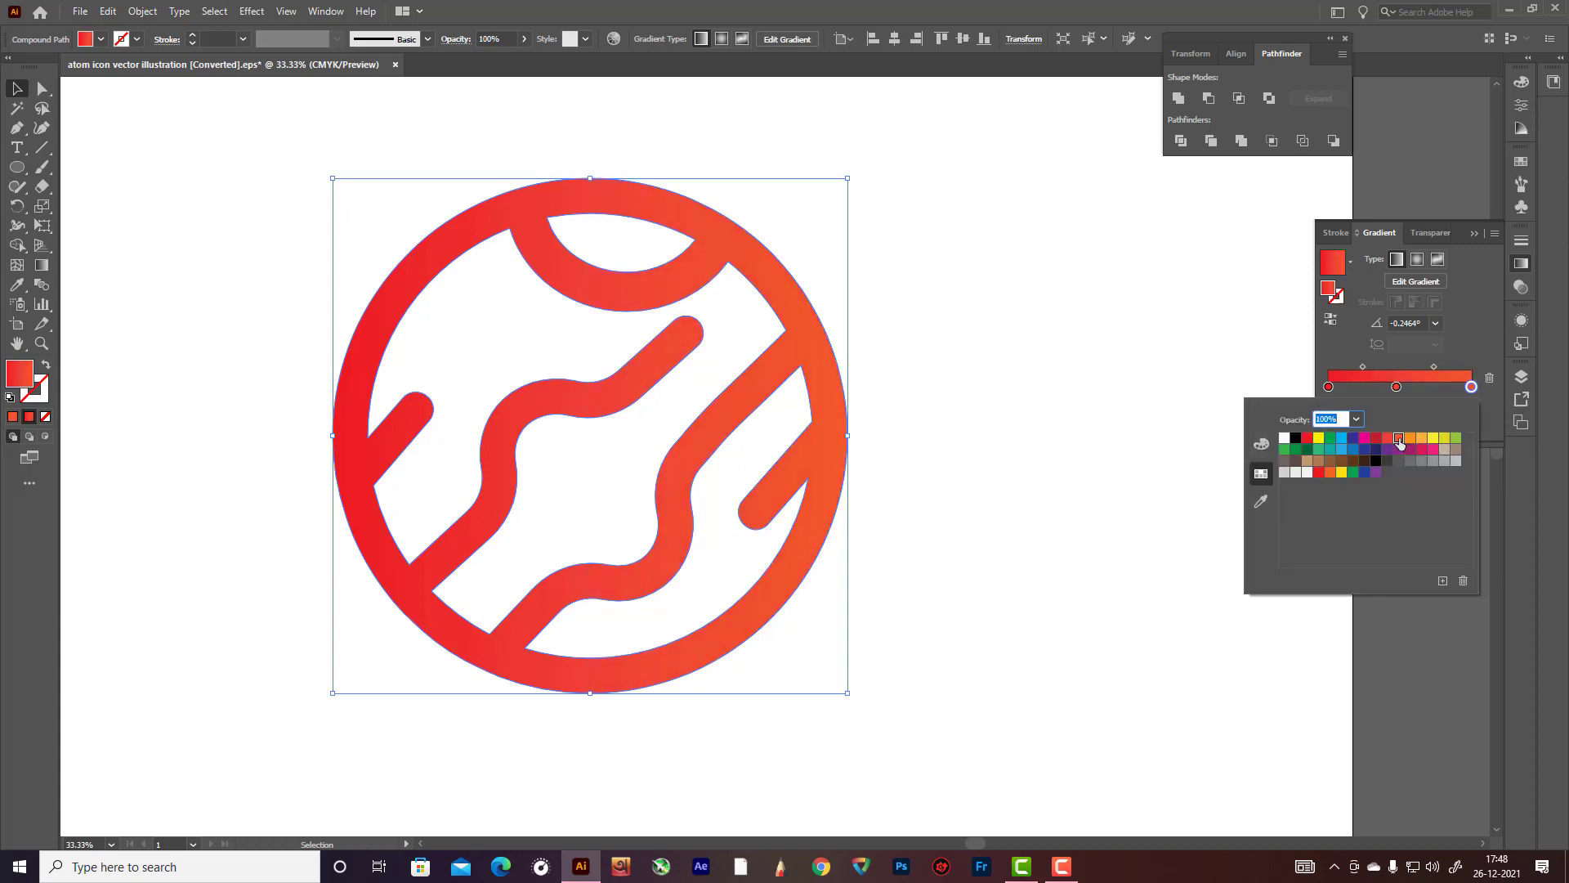
left_click(23, 86)
left_click(898, 253)
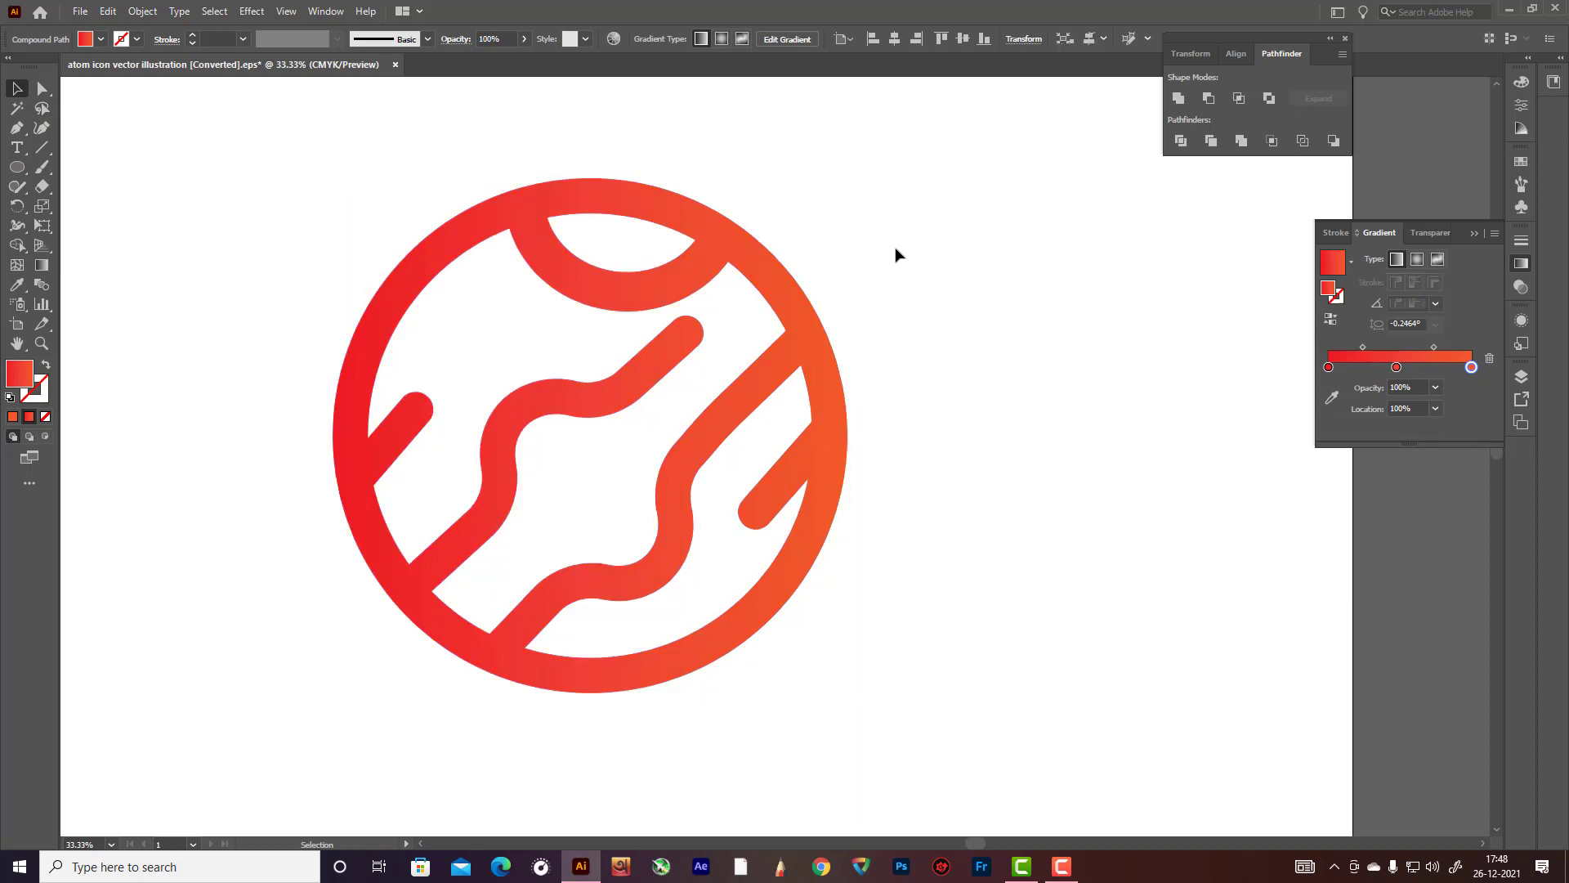
Step: Scale down the finished planet icon, move it into the artboard's upper-left corner and deselect it
scroll(905, 391, "down", 3)
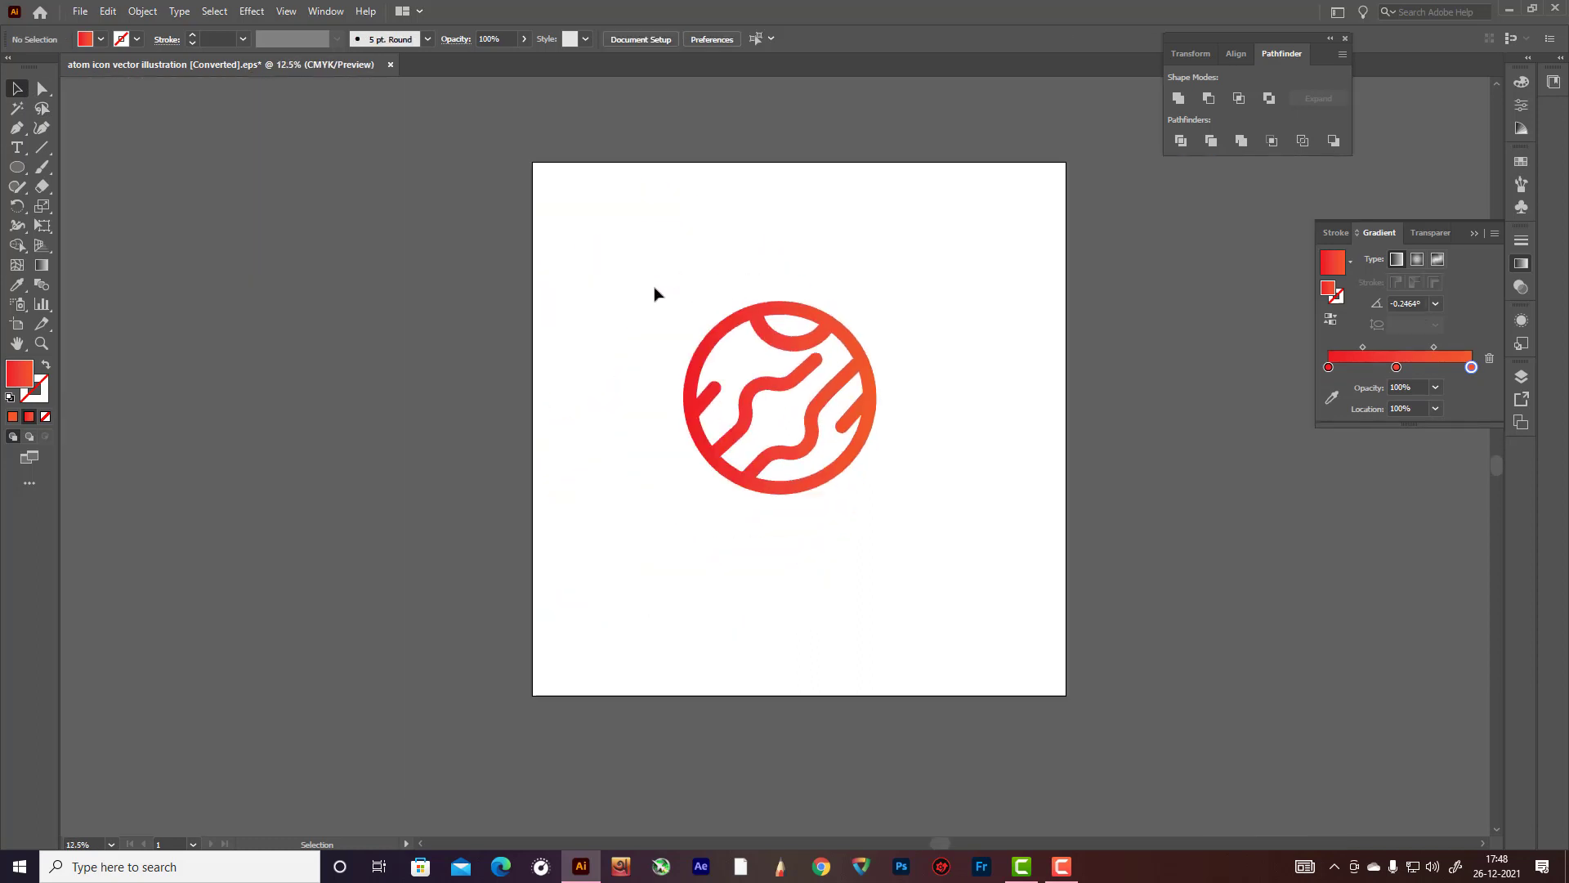
left_click_drag(654, 288, 1021, 466)
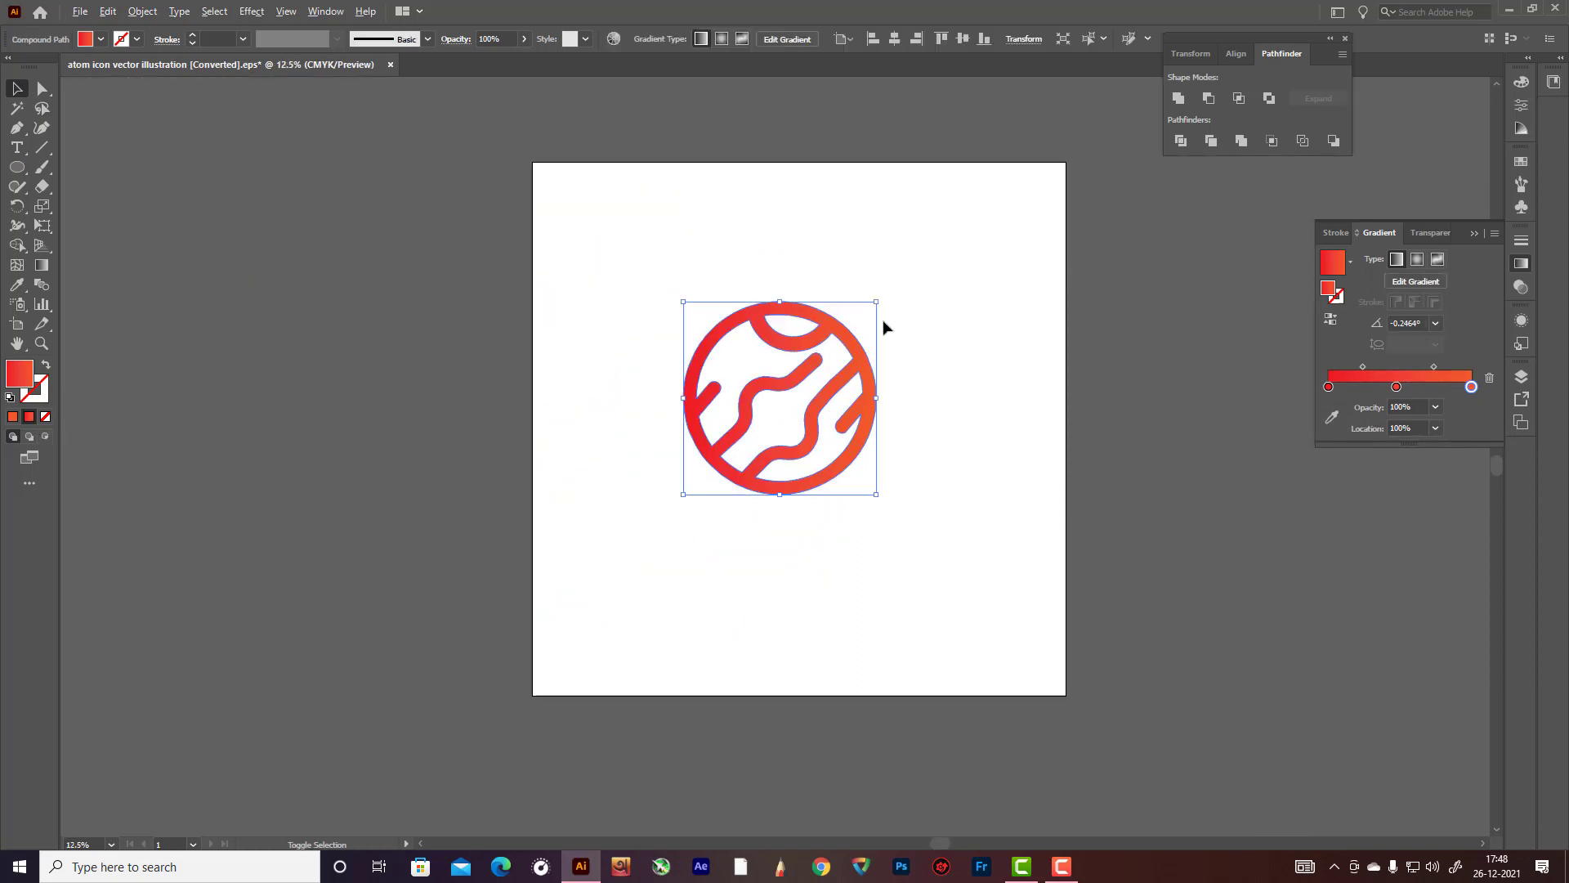
left_click_drag(877, 301, 701, 228)
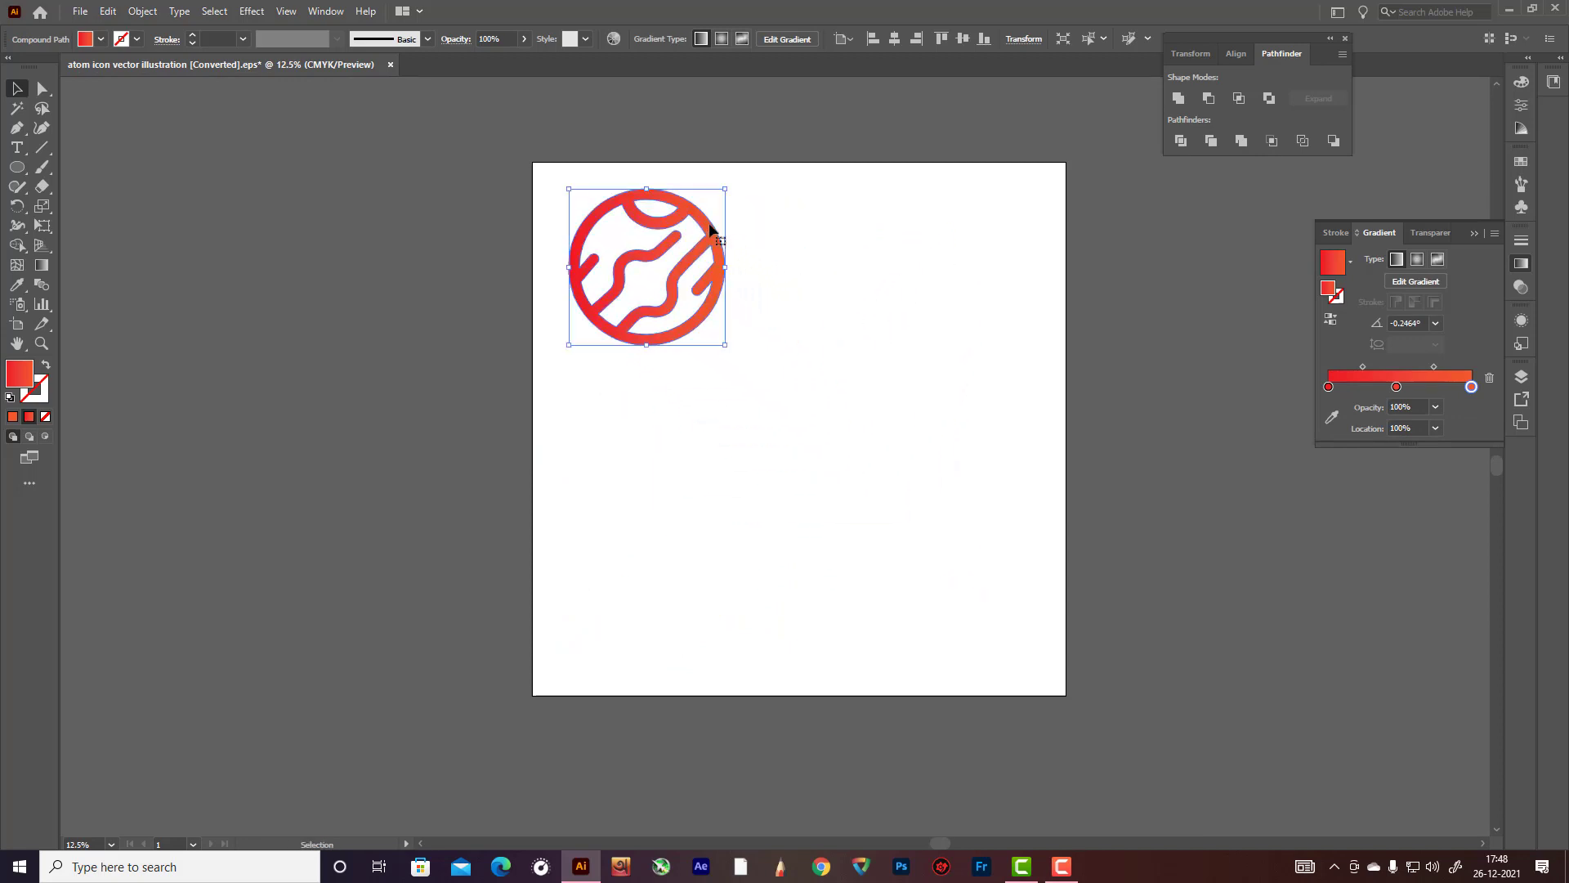
left_click(812, 333)
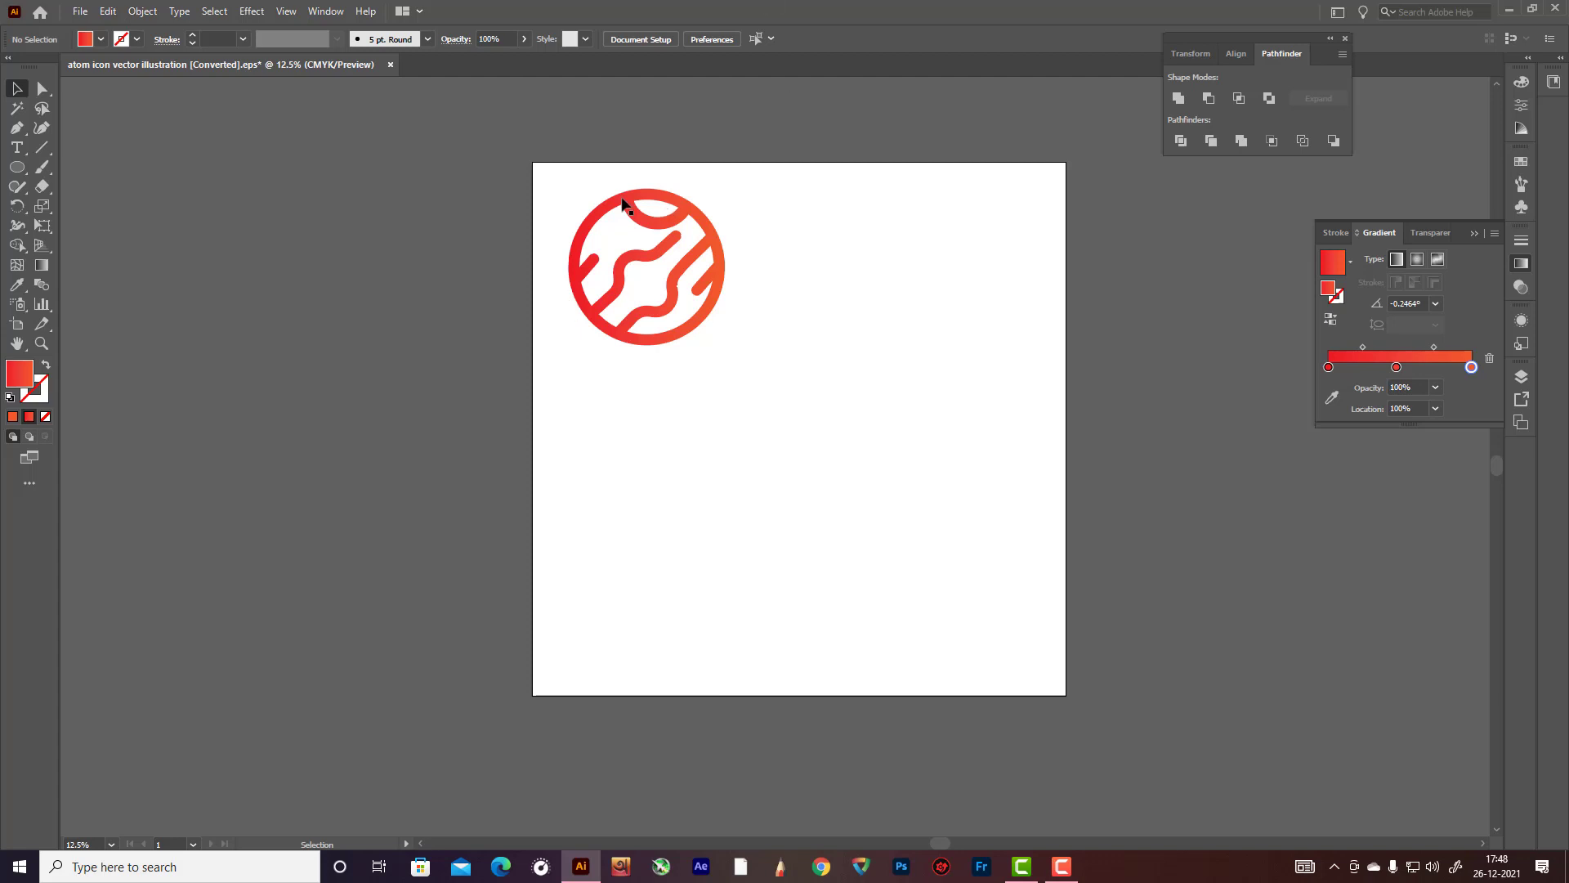
Step: Draw a circle about 919 pt in diameter below the planet icon and swap its gradient fill to the stroke
left_click_drag(16, 167, 78, 203)
left_click_drag(668, 453, 730, 514)
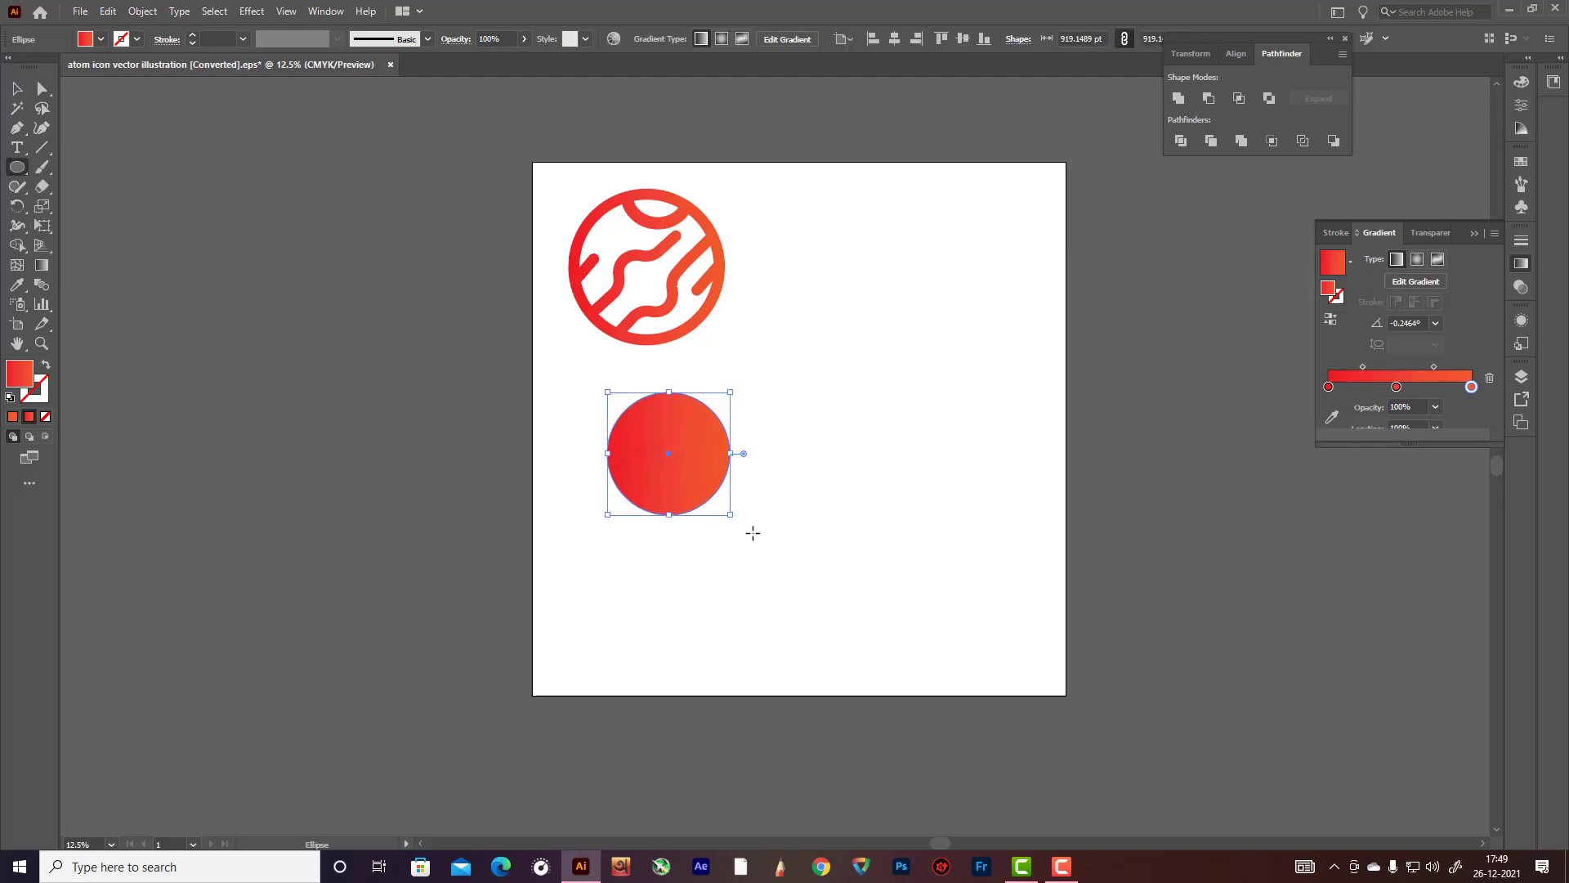
left_click(43, 364)
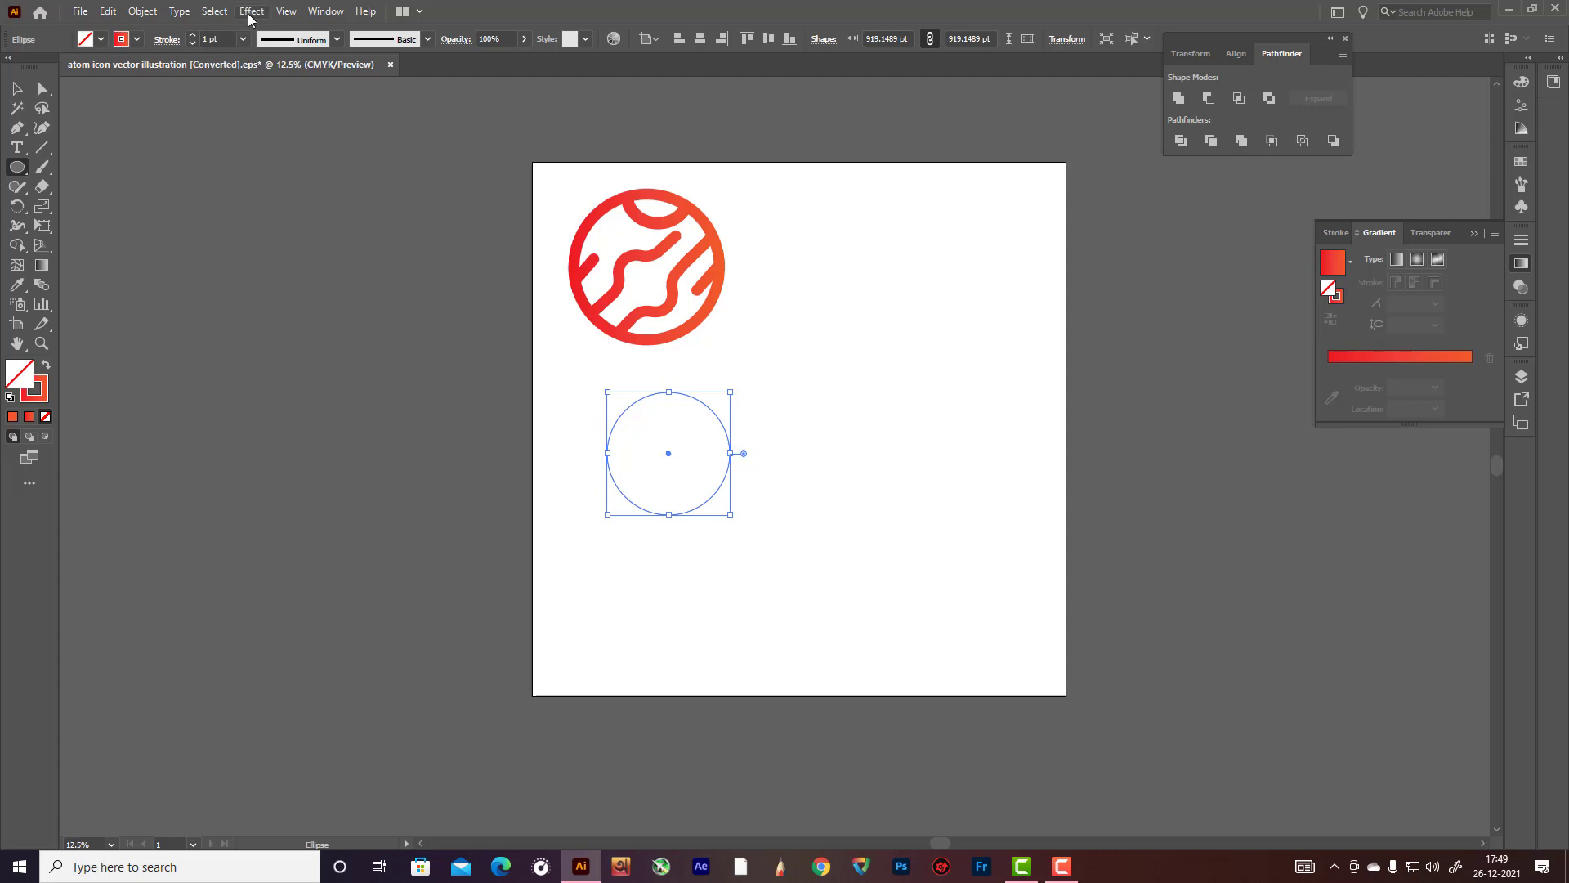
Step: Set the new circle's stroke weight to 75 pt
scroll(251, 19, "up", 2)
left_click(219, 39)
scroll(219, 39, "up", 20)
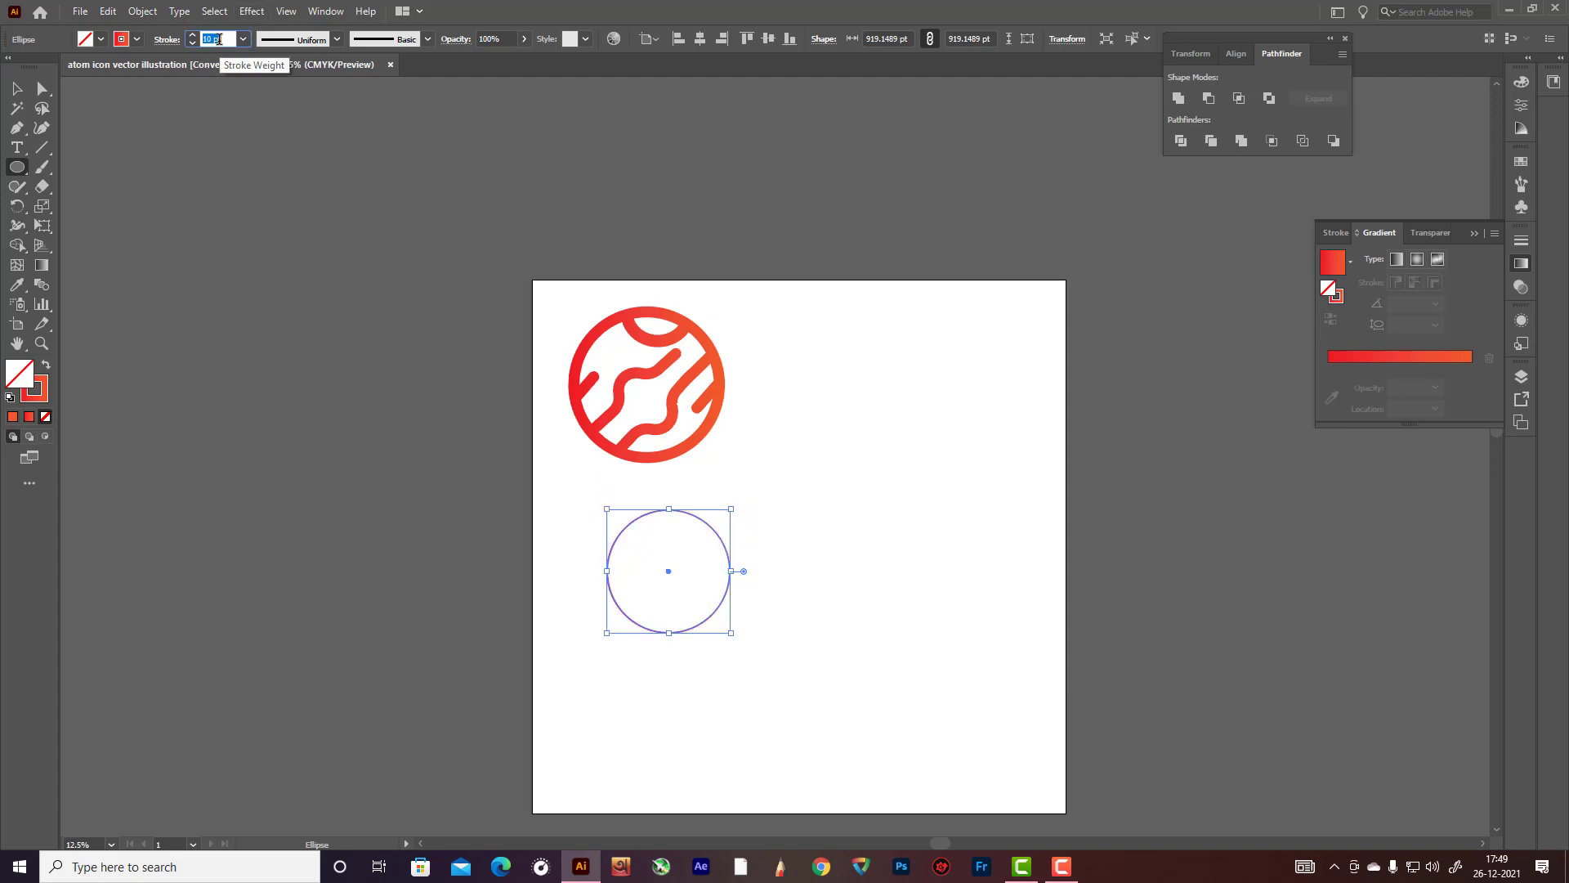
scroll(219, 39, "up", 20)
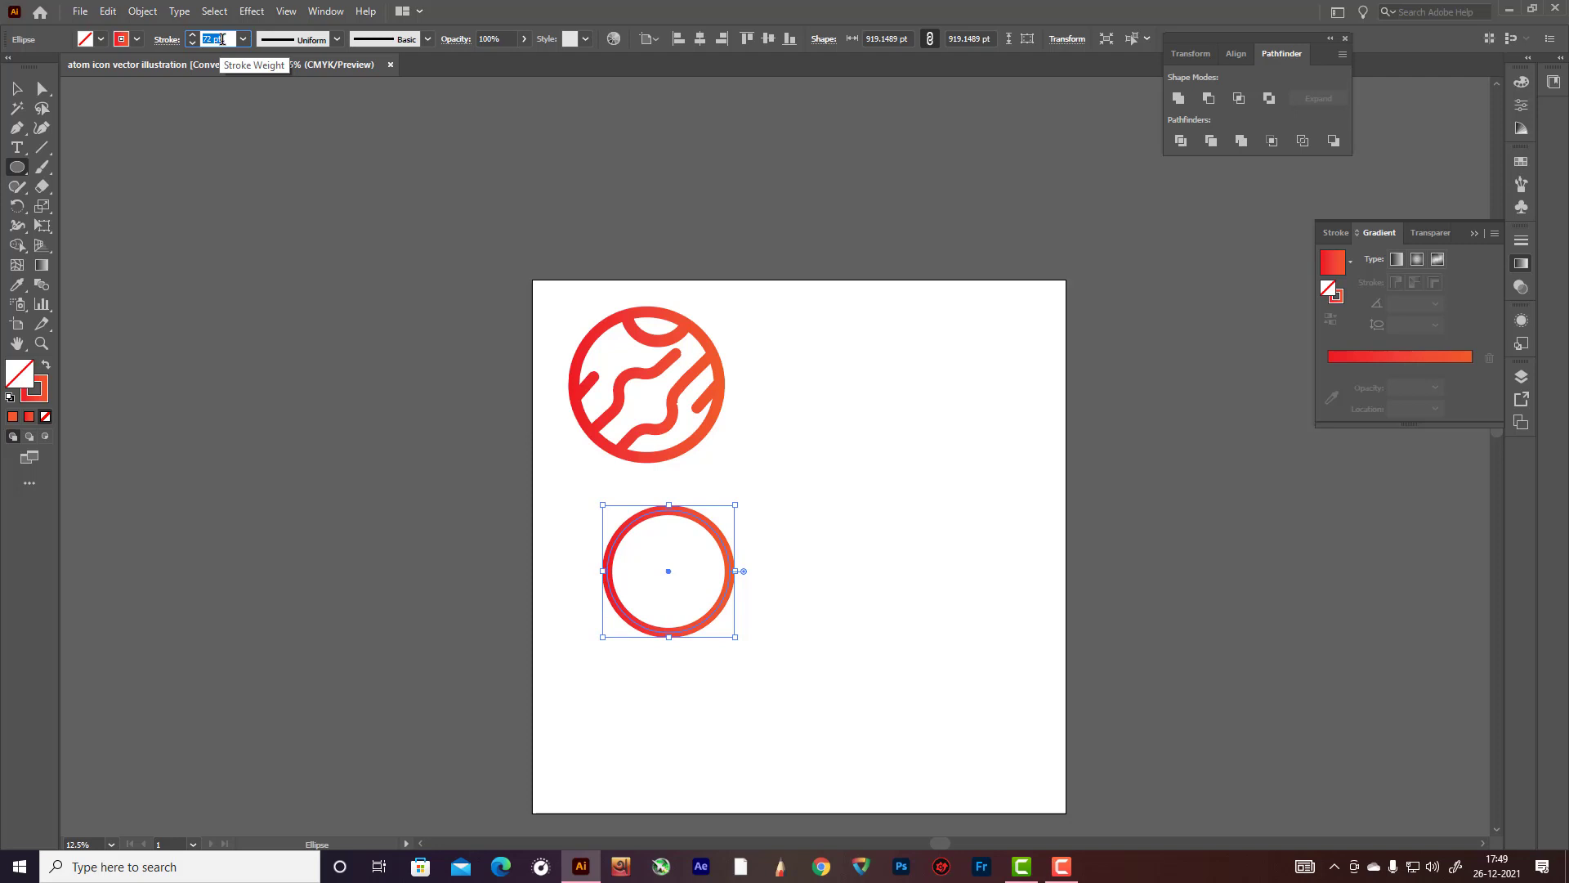
scroll(222, 39, "up", 2)
Step: Move the ring toward the middle of the artboard and place a copy above it so the two rings overlap
left_click(17, 89)
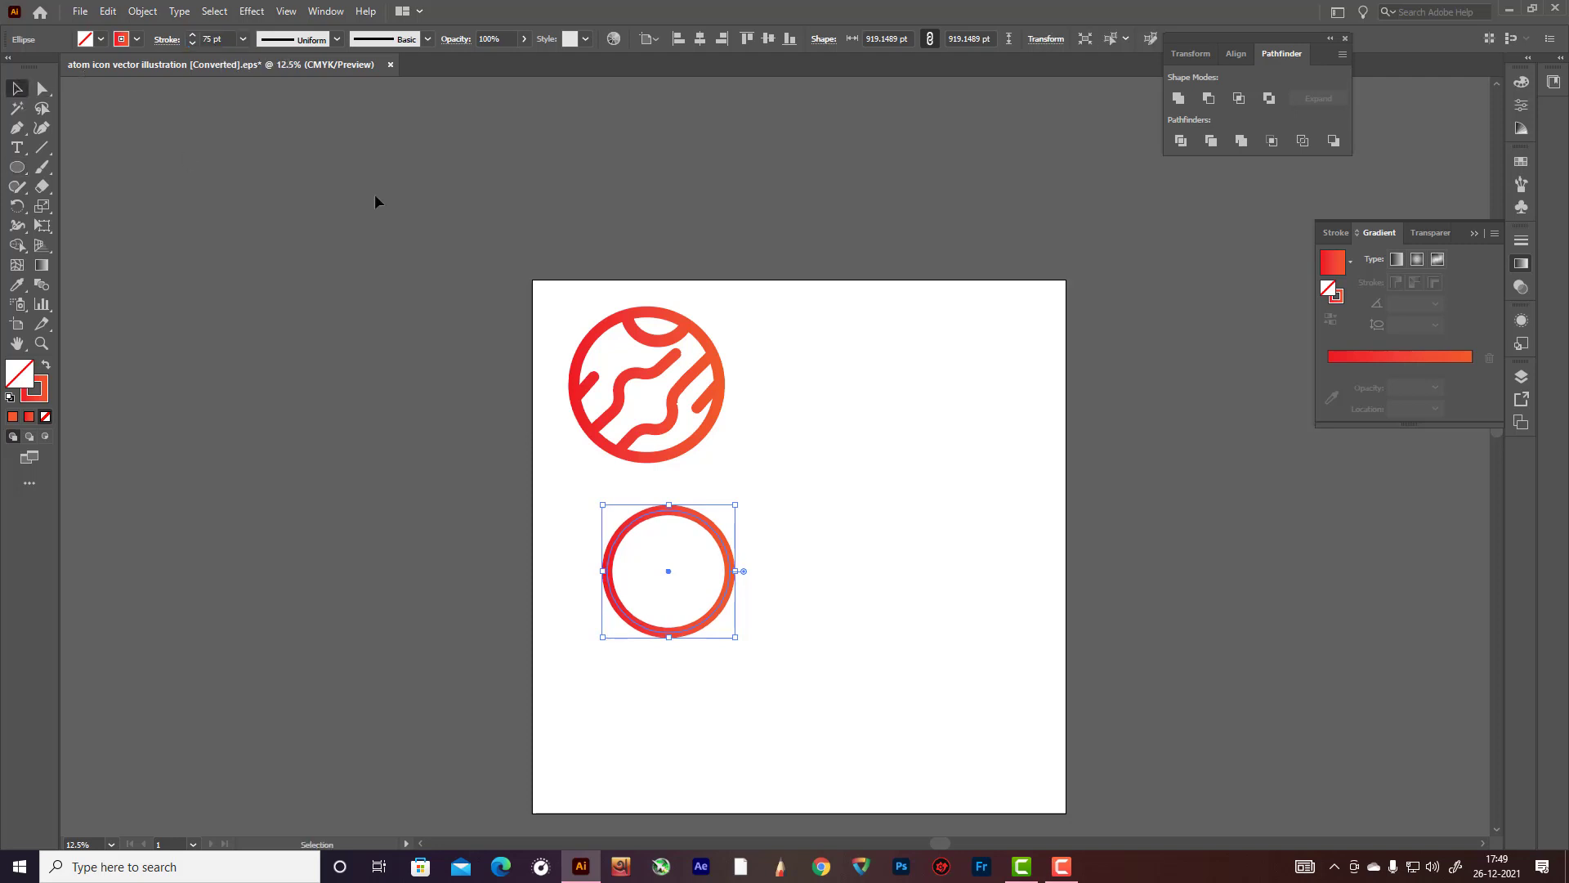
left_click_drag(718, 532, 842, 534)
left_click(842, 534)
scroll(842, 534, "down", 2)
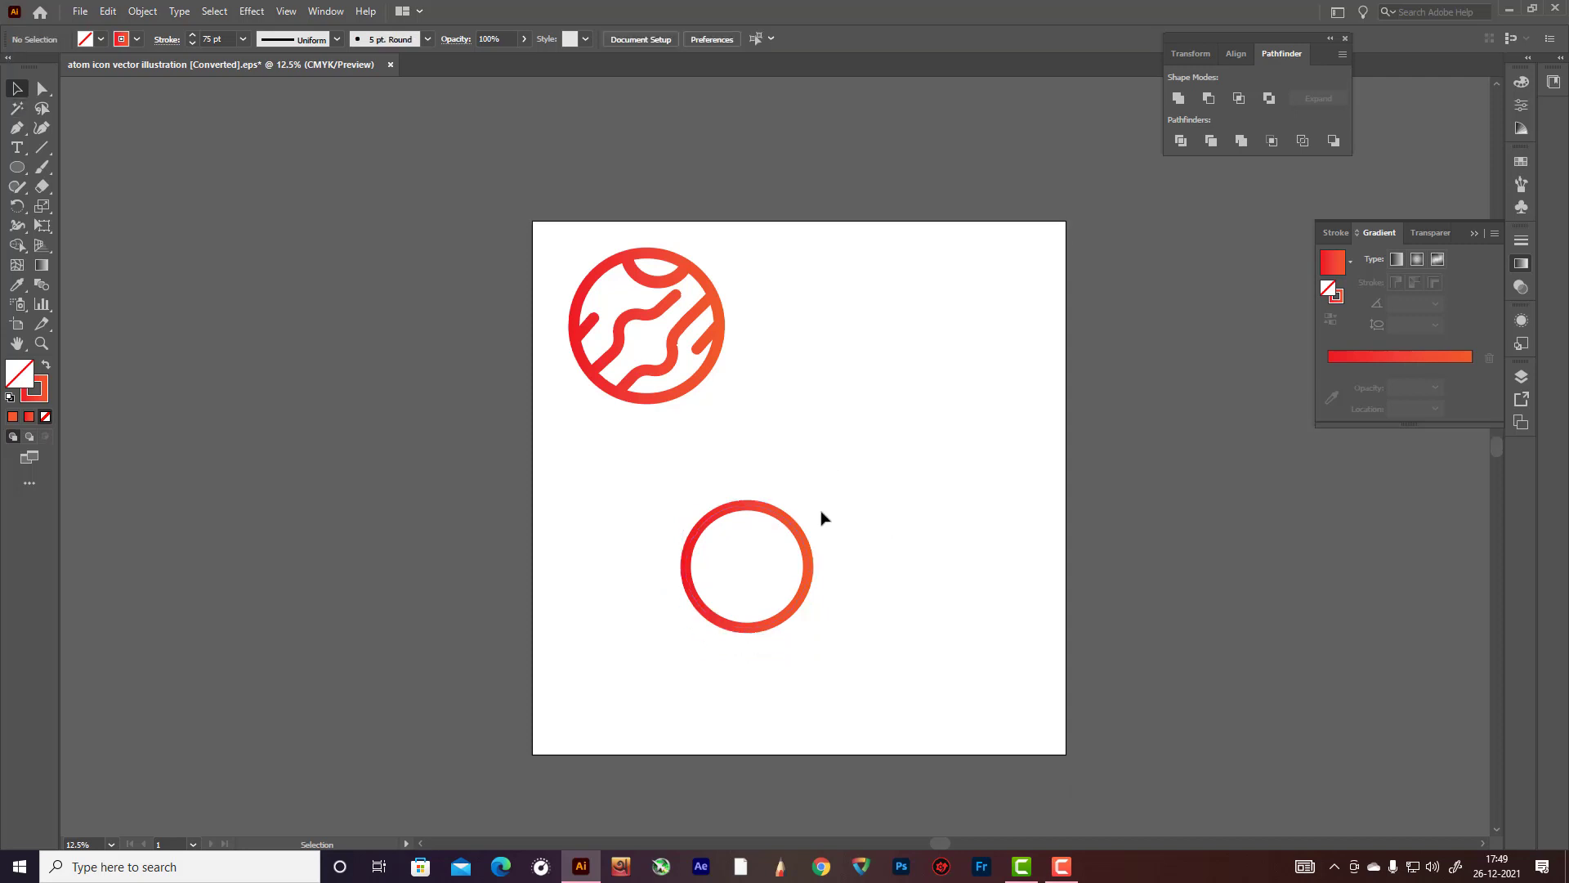
left_click(795, 536)
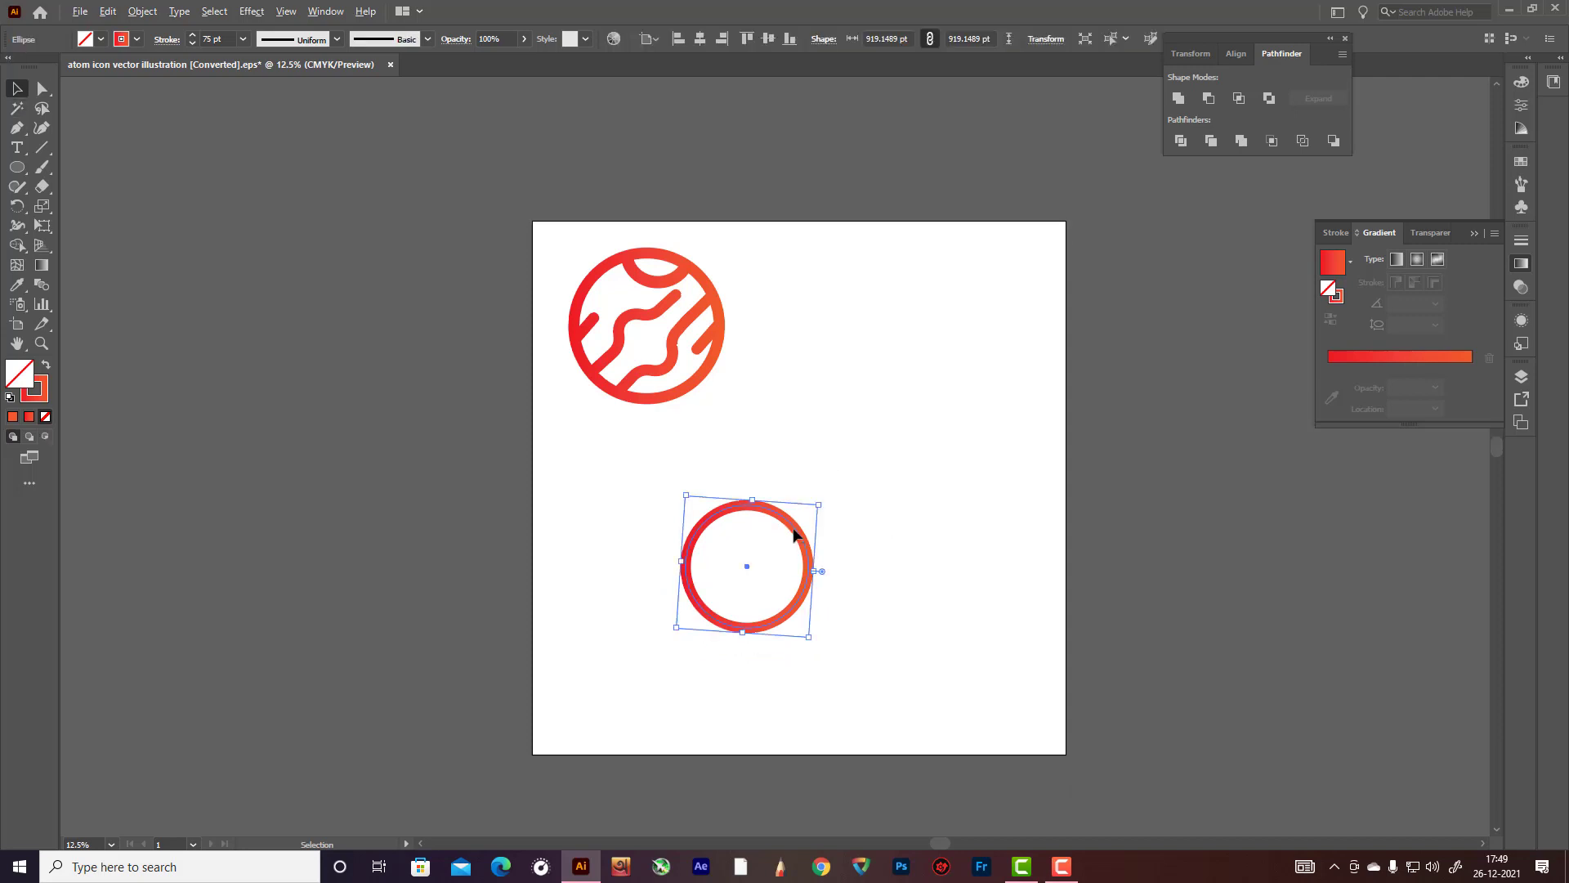
left_click_drag(794, 536, 799, 441)
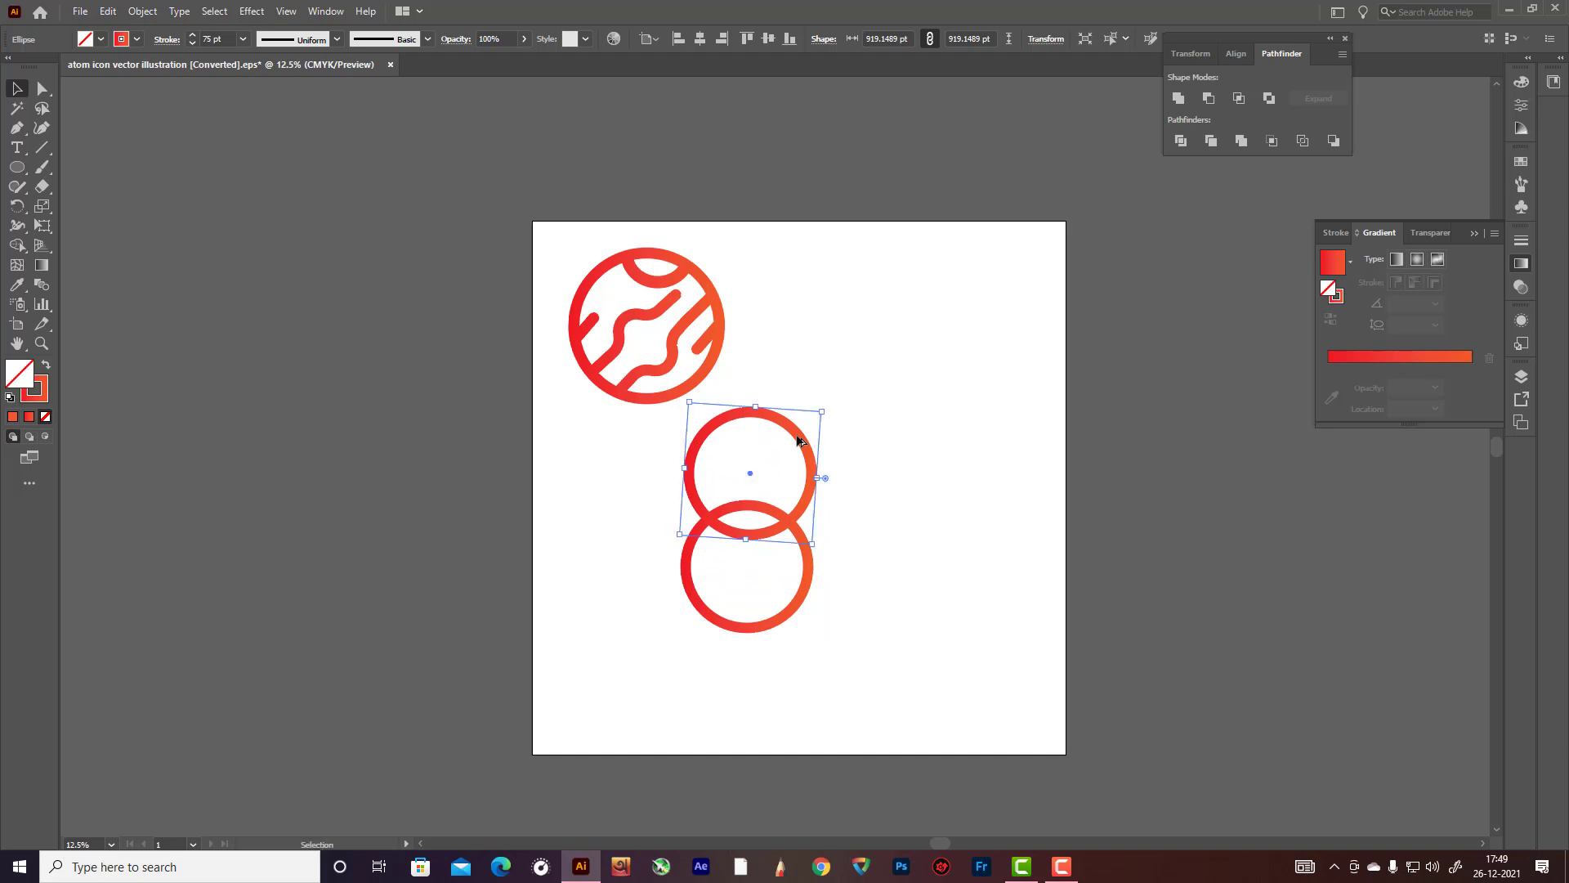
left_click(897, 488)
scroll(196, 213, "down", 2)
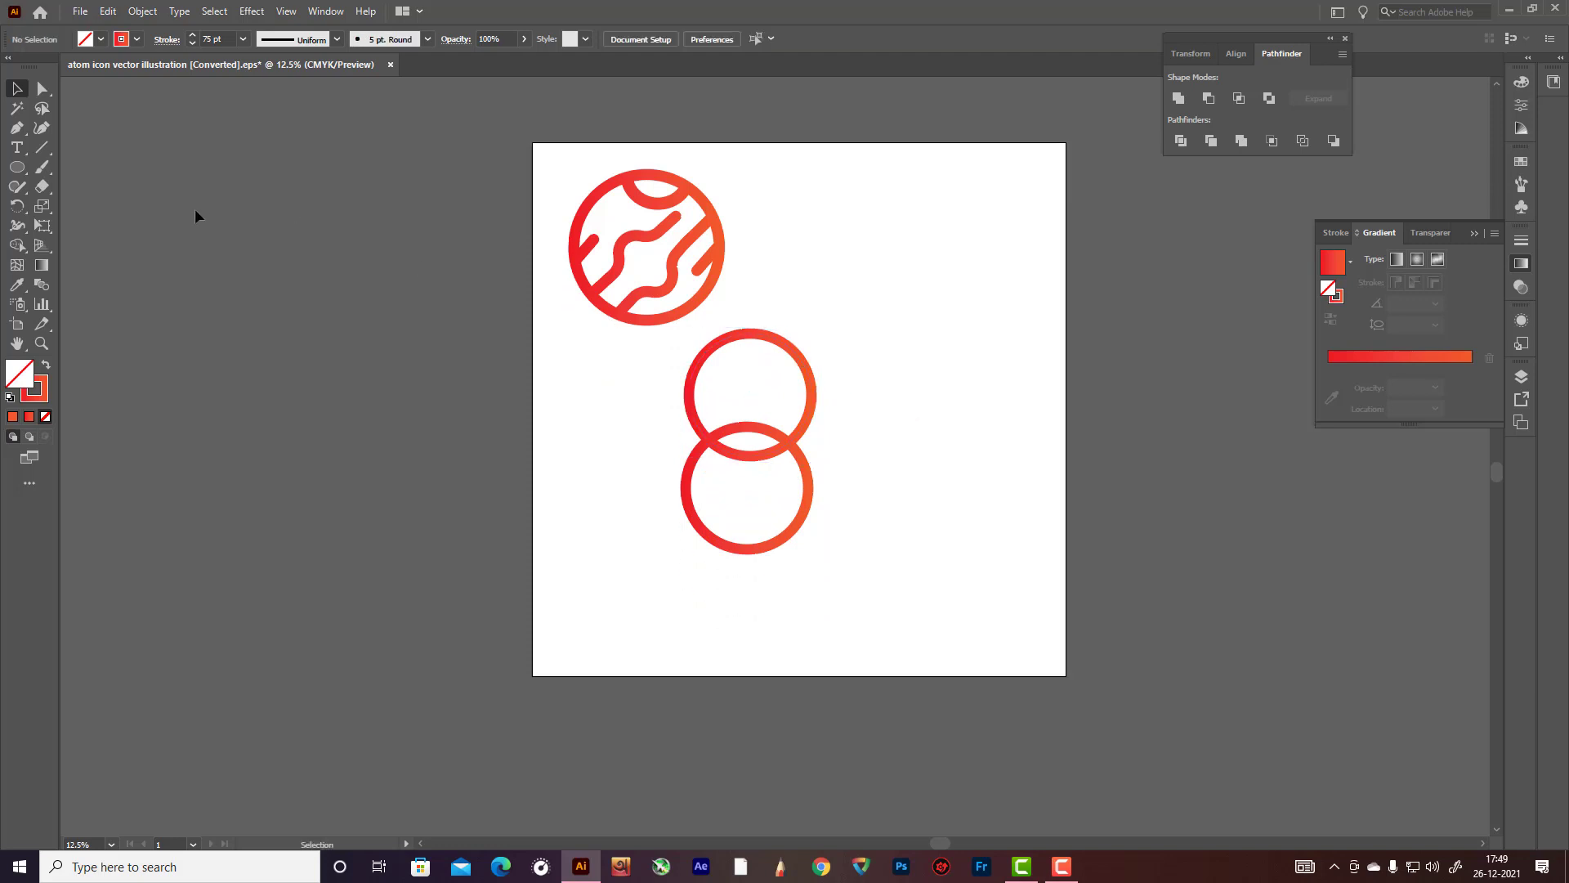
Step: Draw an open bent path with the Pen tool from outside the lower ring's right edge across it to below its bottom edge
left_click(16, 127)
scroll(798, 526, "down", 2)
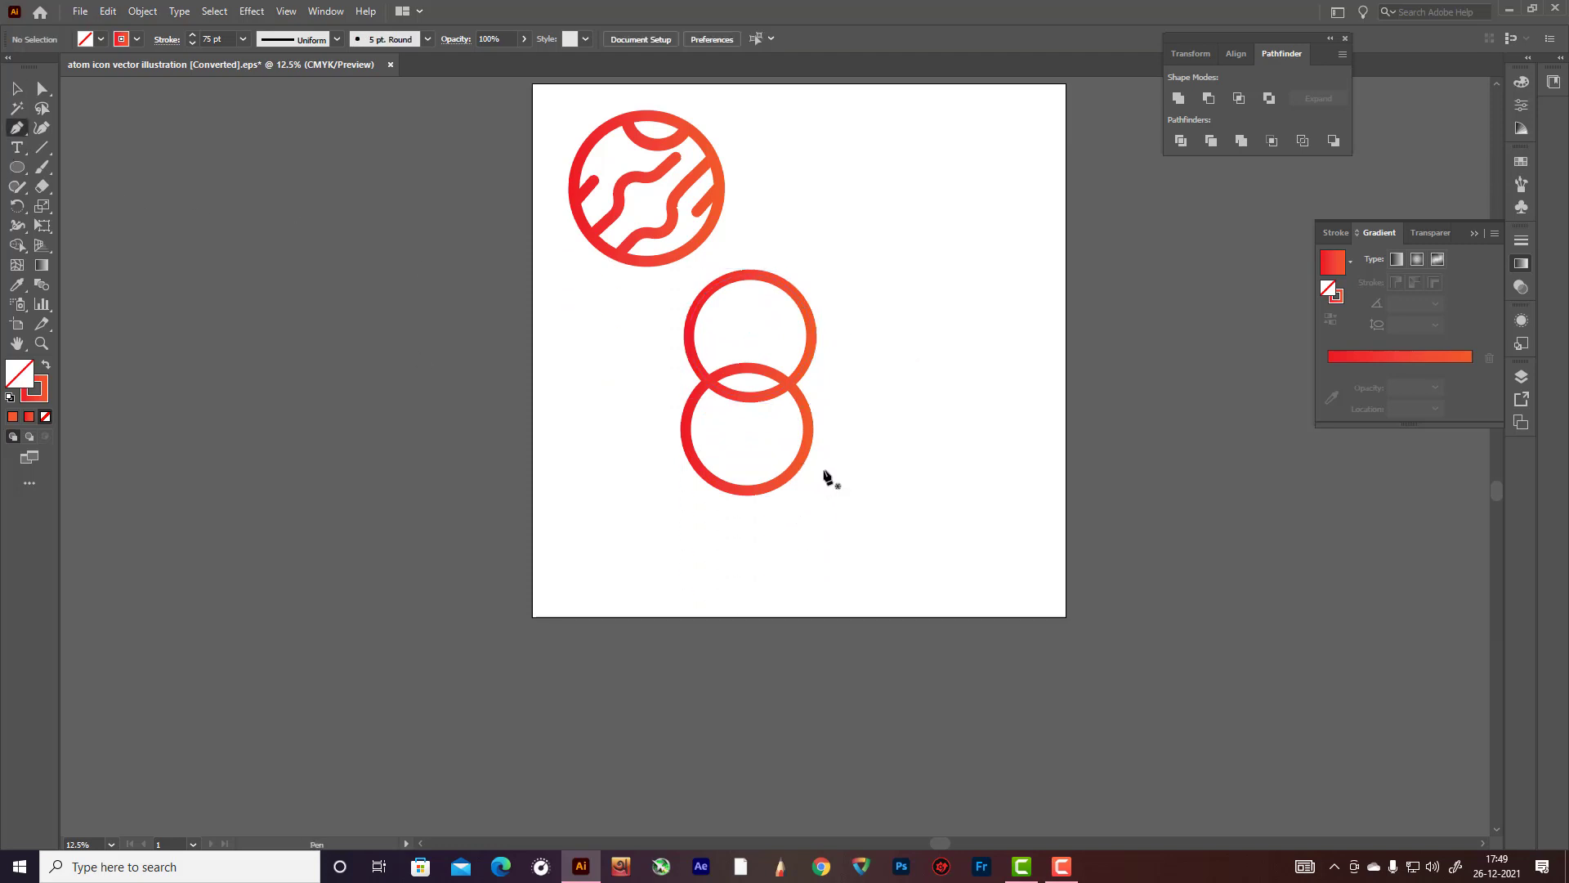
mouse_move(827, 439)
left_mouse_down()
mouse_move(743, 427)
mouse_move(749, 489)
left_mouse_up()
left_click(715, 507)
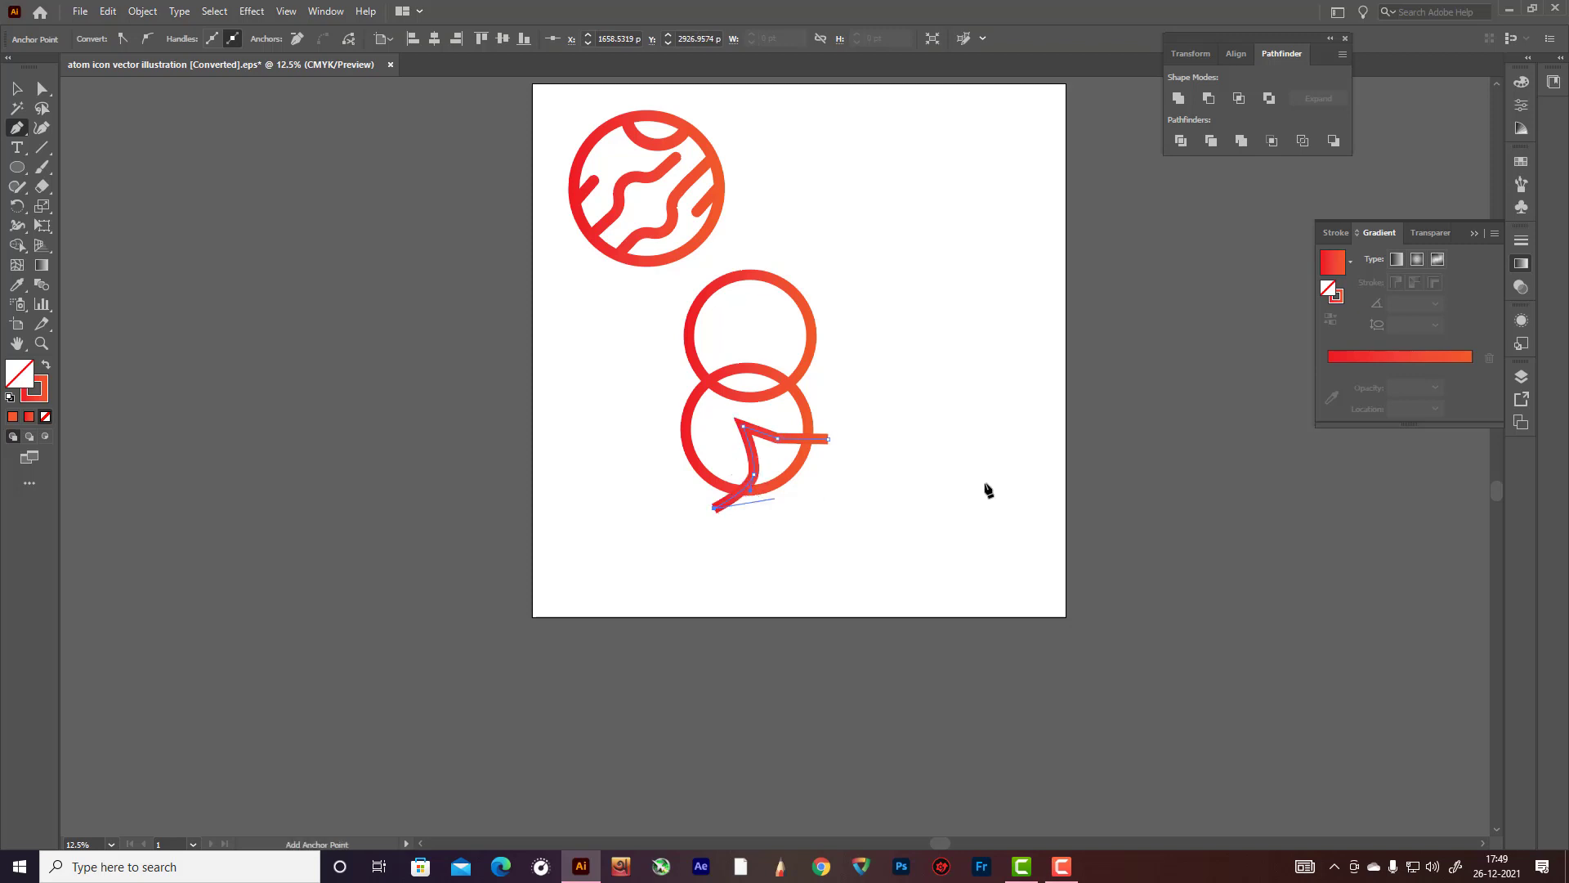
Step: Round the sharp corner of the bent path inside the lower ring
left_click(42, 128)
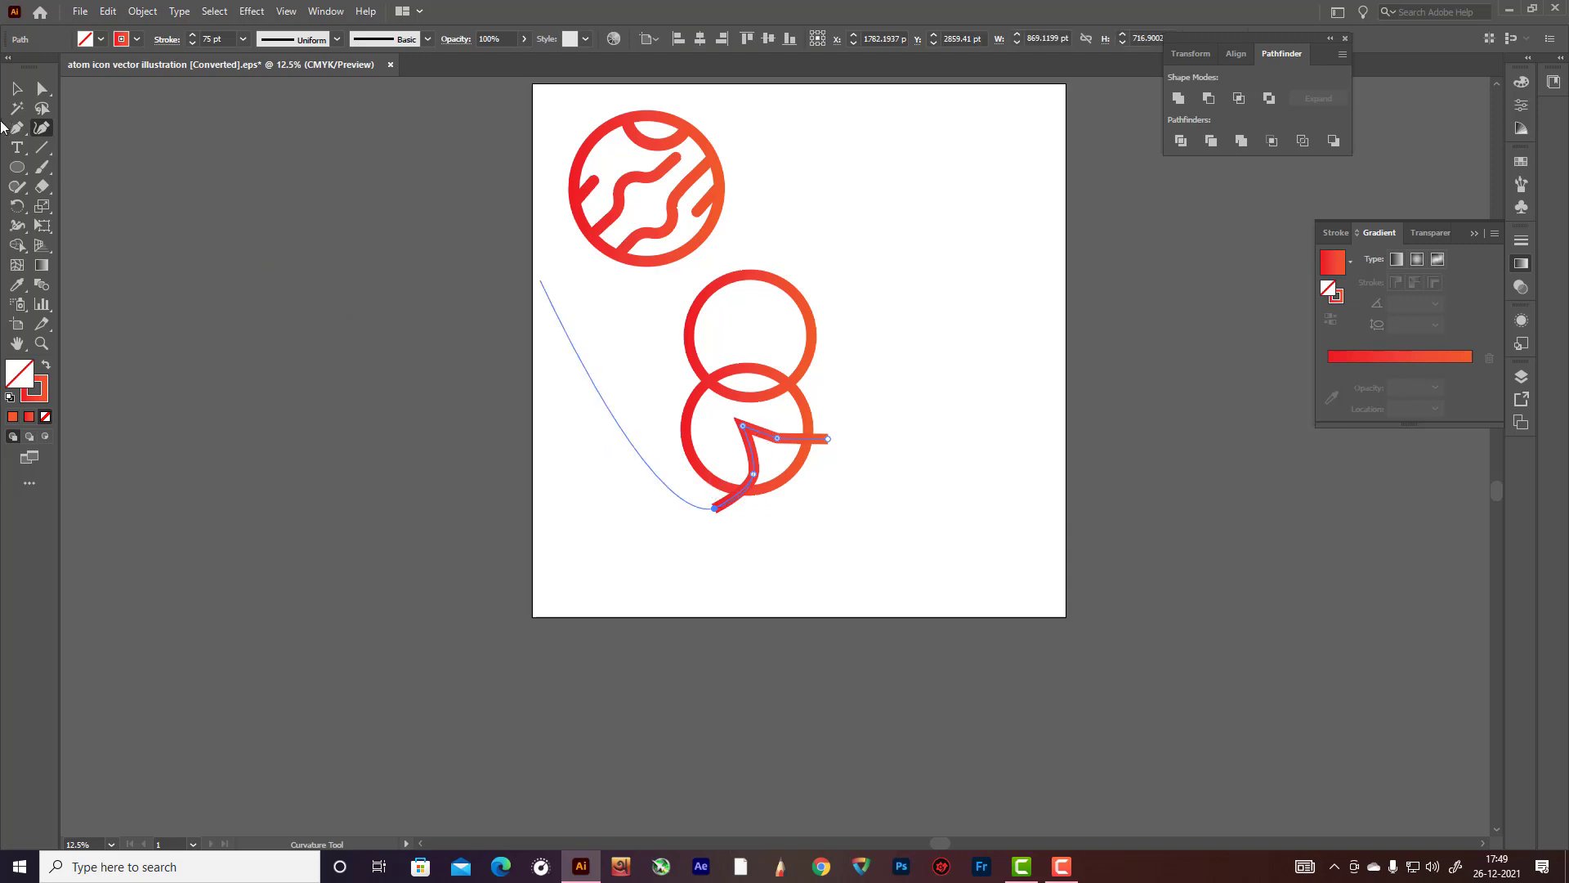
left_click(43, 92)
left_click_drag(754, 441, 756, 445)
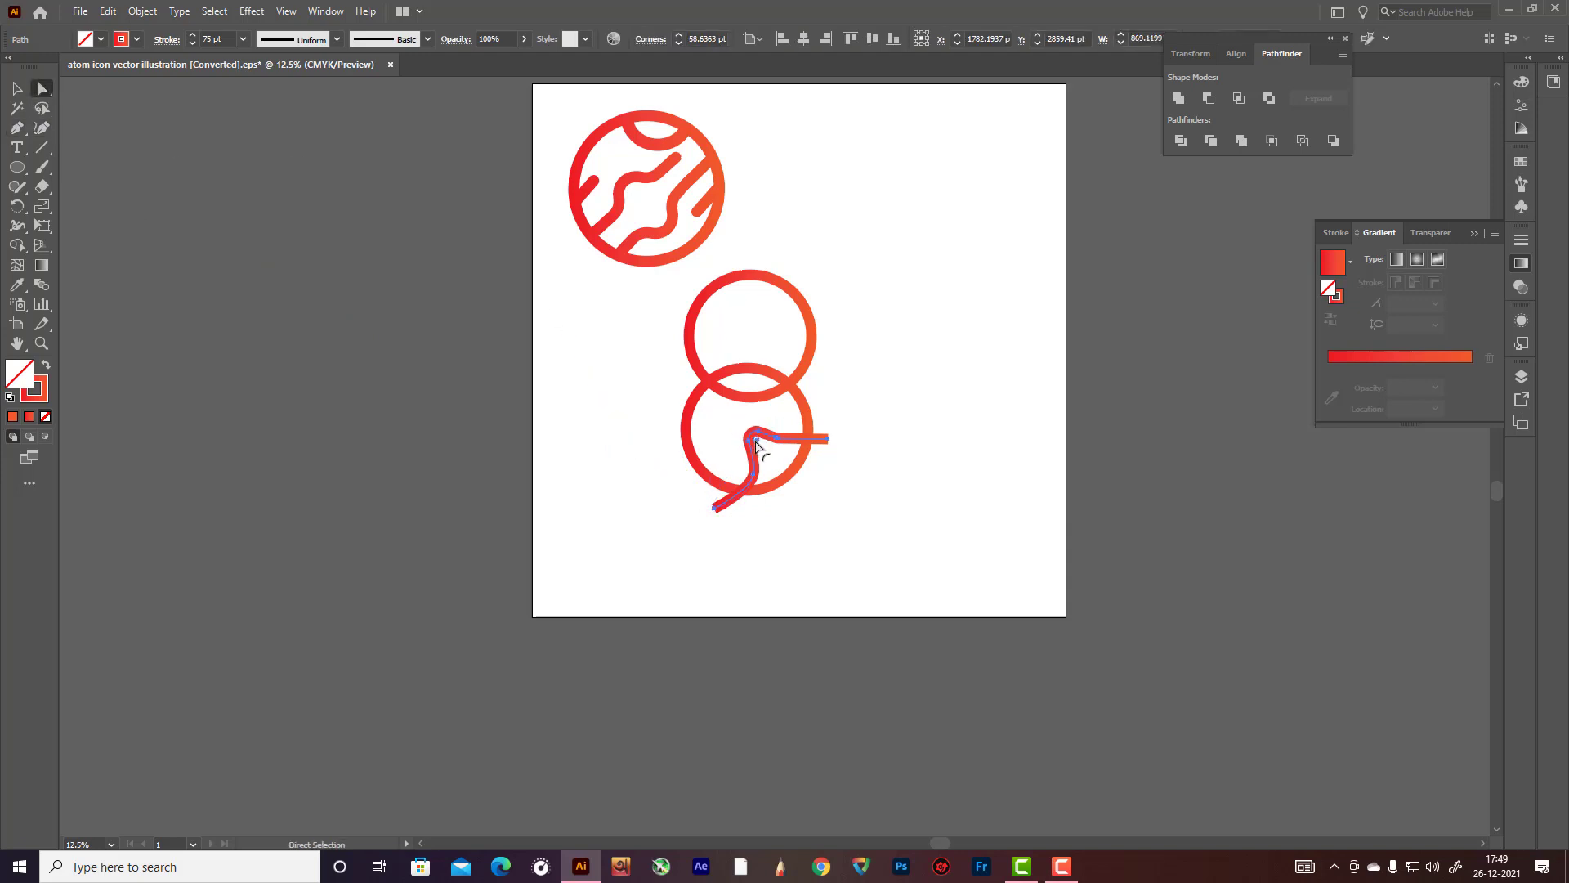
Step: Bend the upper part of the path into two adjoining arches with the Curvature tool
key("shift+grave")
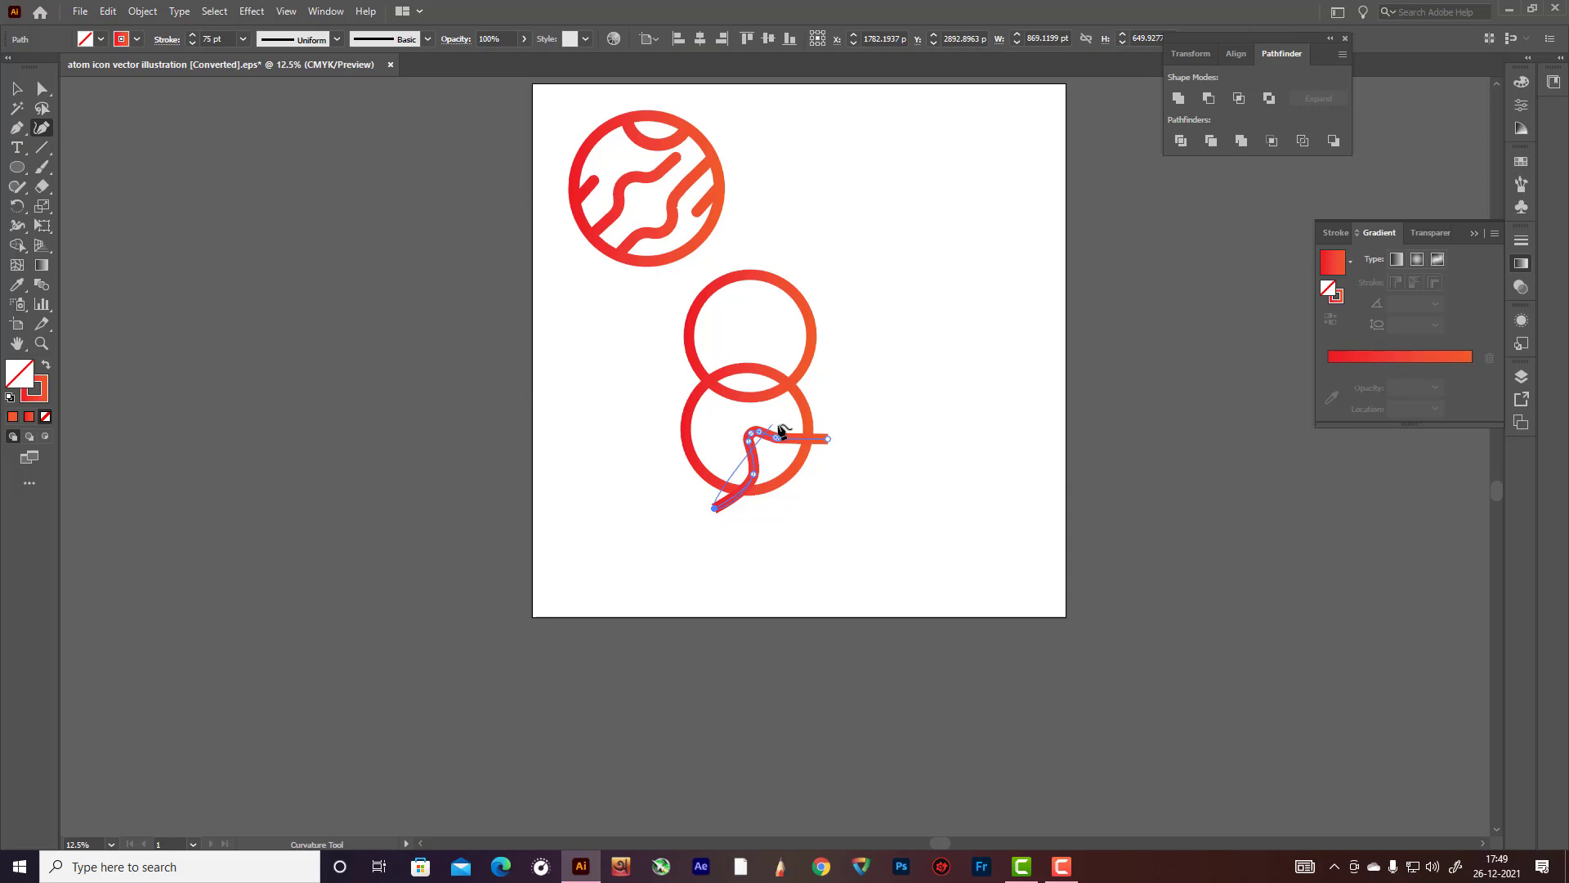
left_click(42, 88)
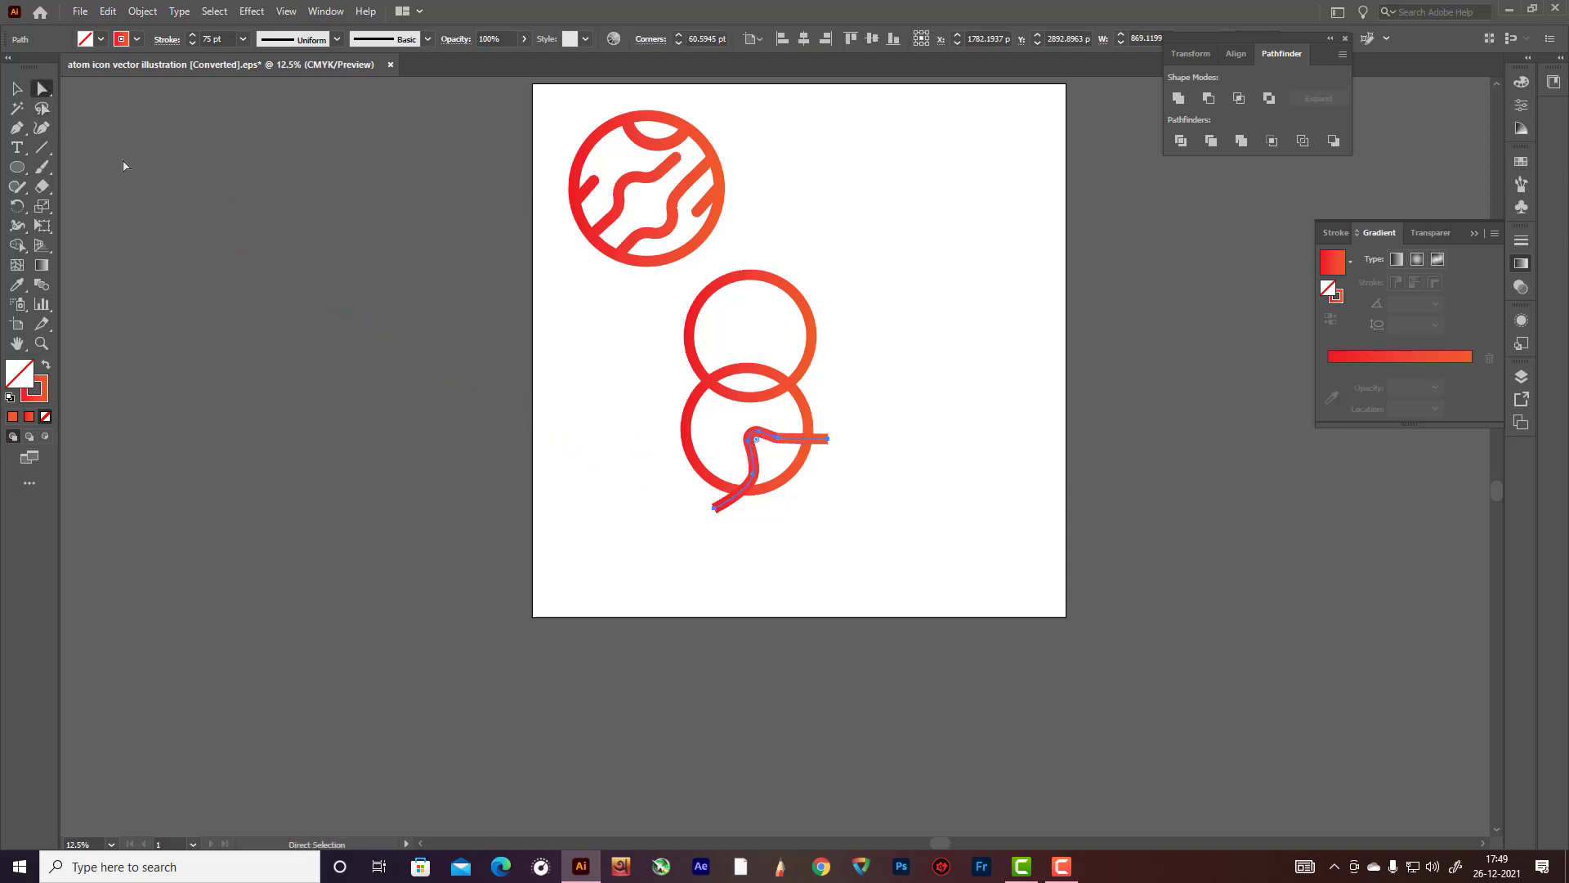
left_click(40, 128)
mouse_move(806, 439)
left_mouse_down()
mouse_move(797, 420)
mouse_move(759, 417)
mouse_move(776, 438)
left_mouse_up()
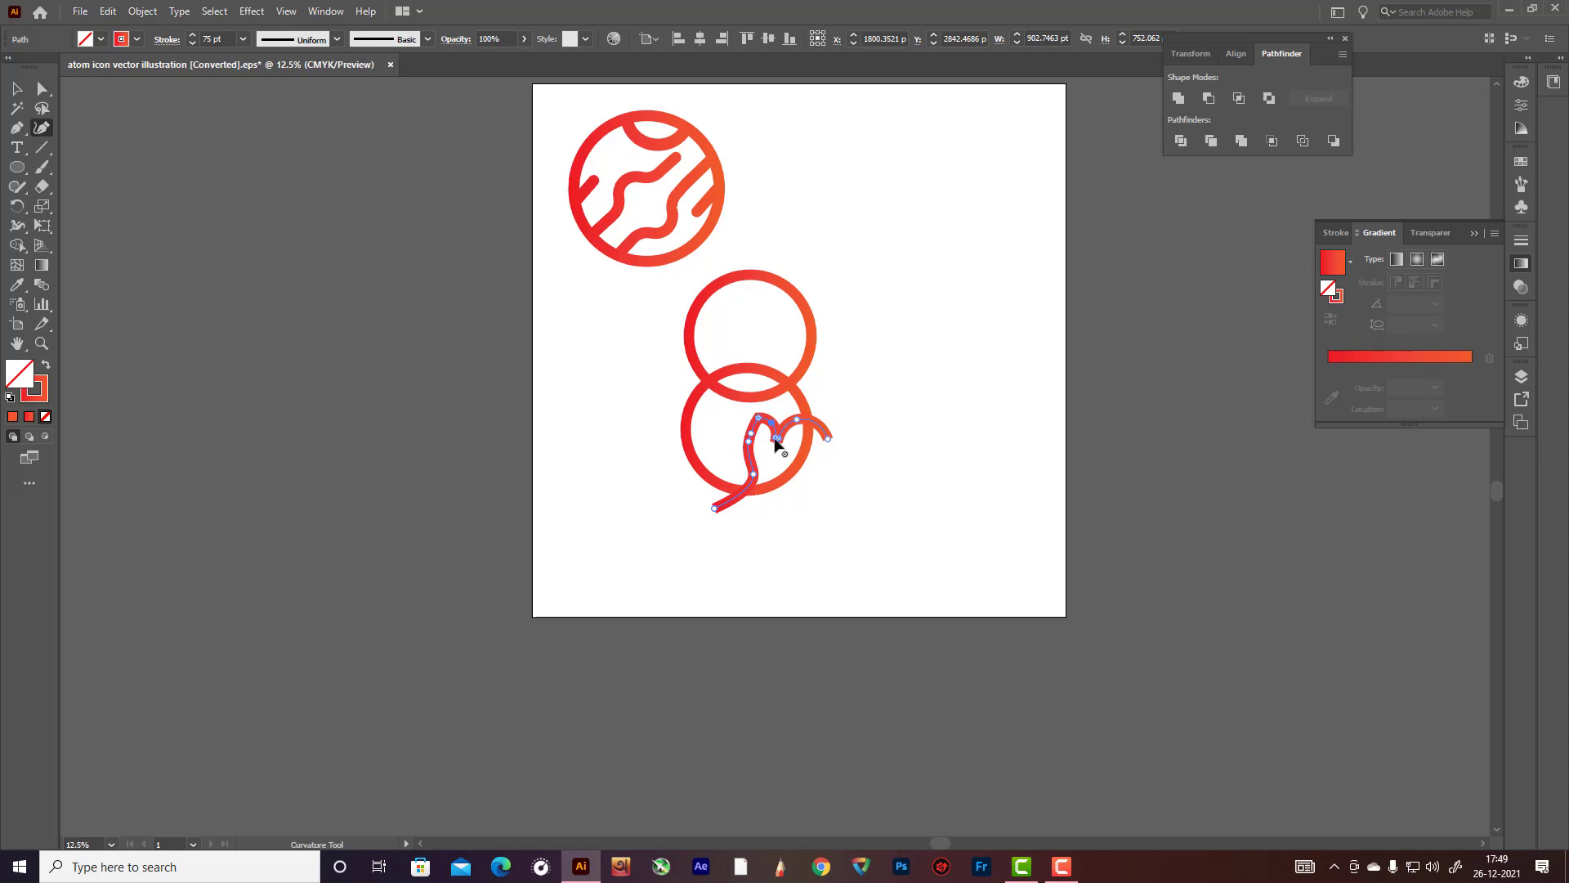
Step: Delete the surplus anchor points at the dip between the two arches and at the left arch's pointed peak
scroll(828, 462, "up", 4)
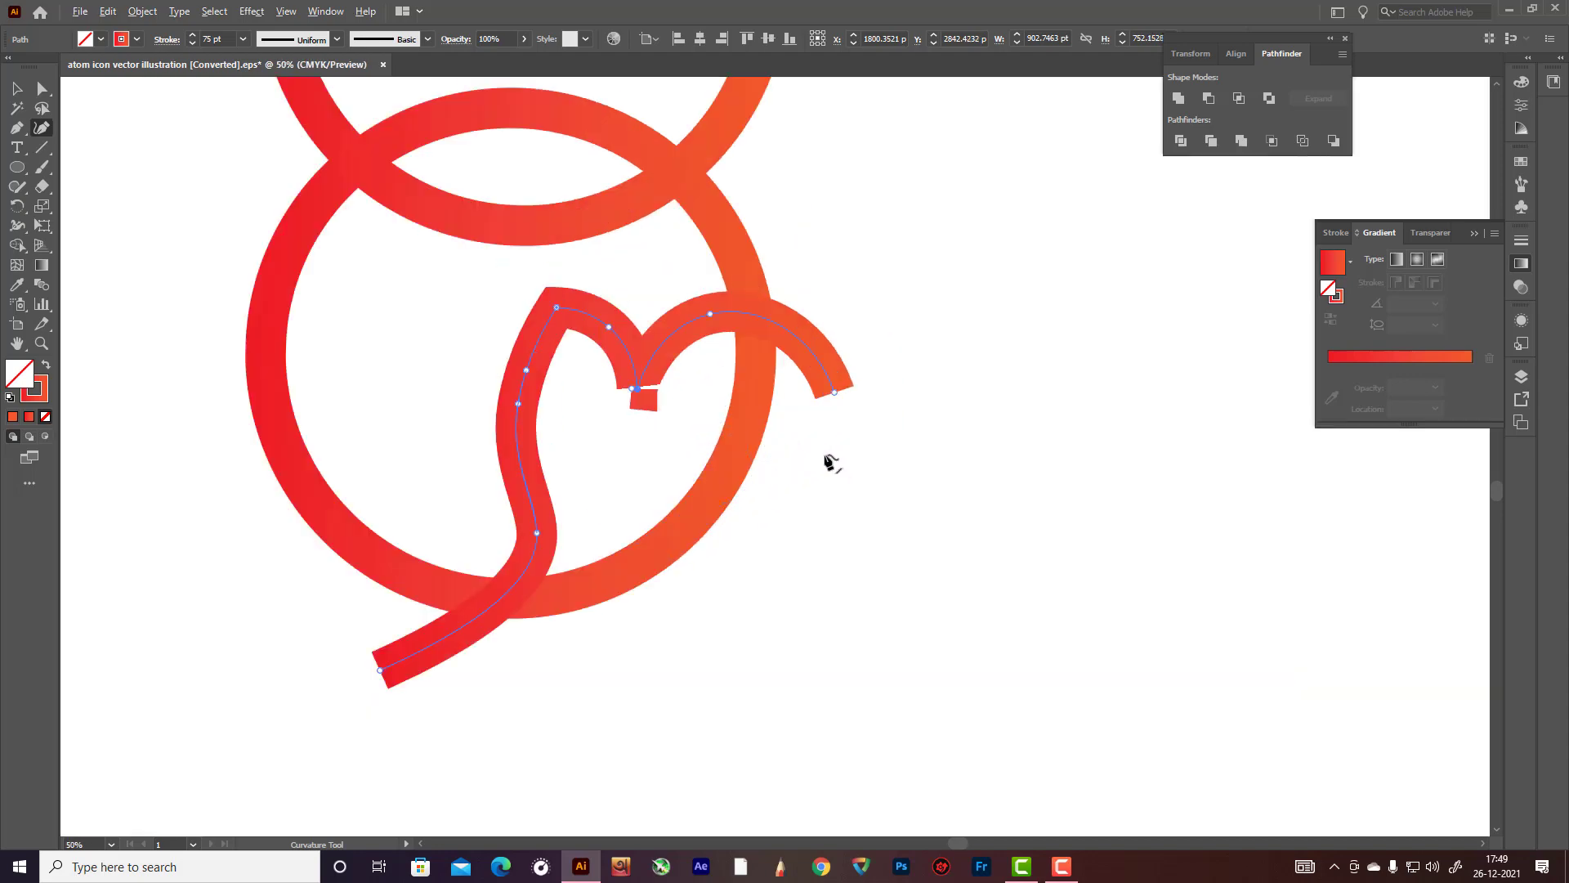
scroll(704, 407, "up", 4)
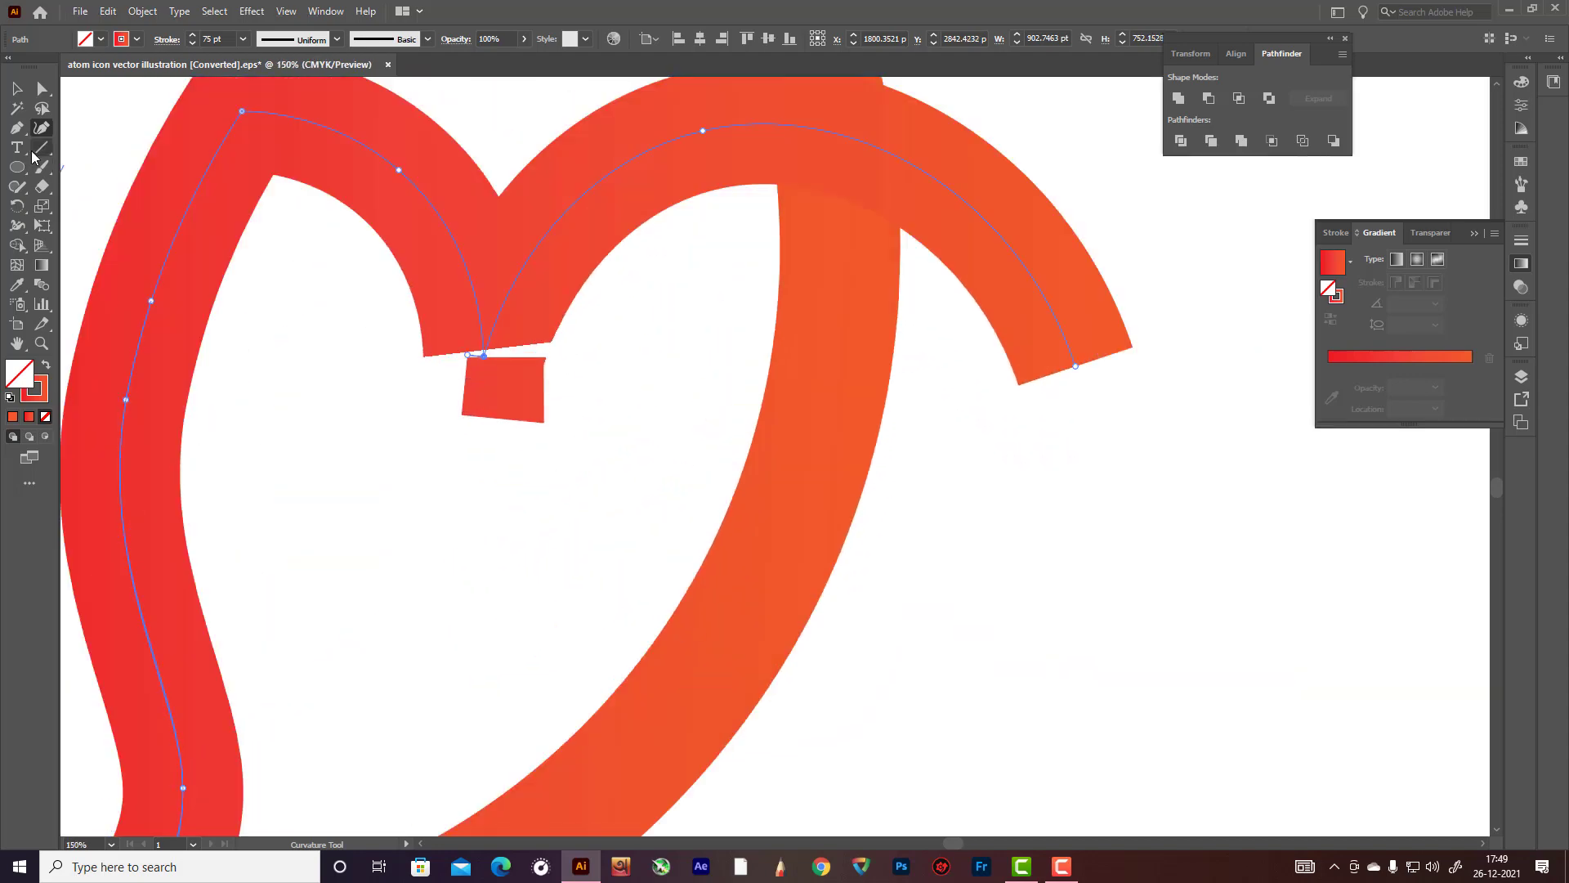
left_click(16, 127)
left_click(63, 165)
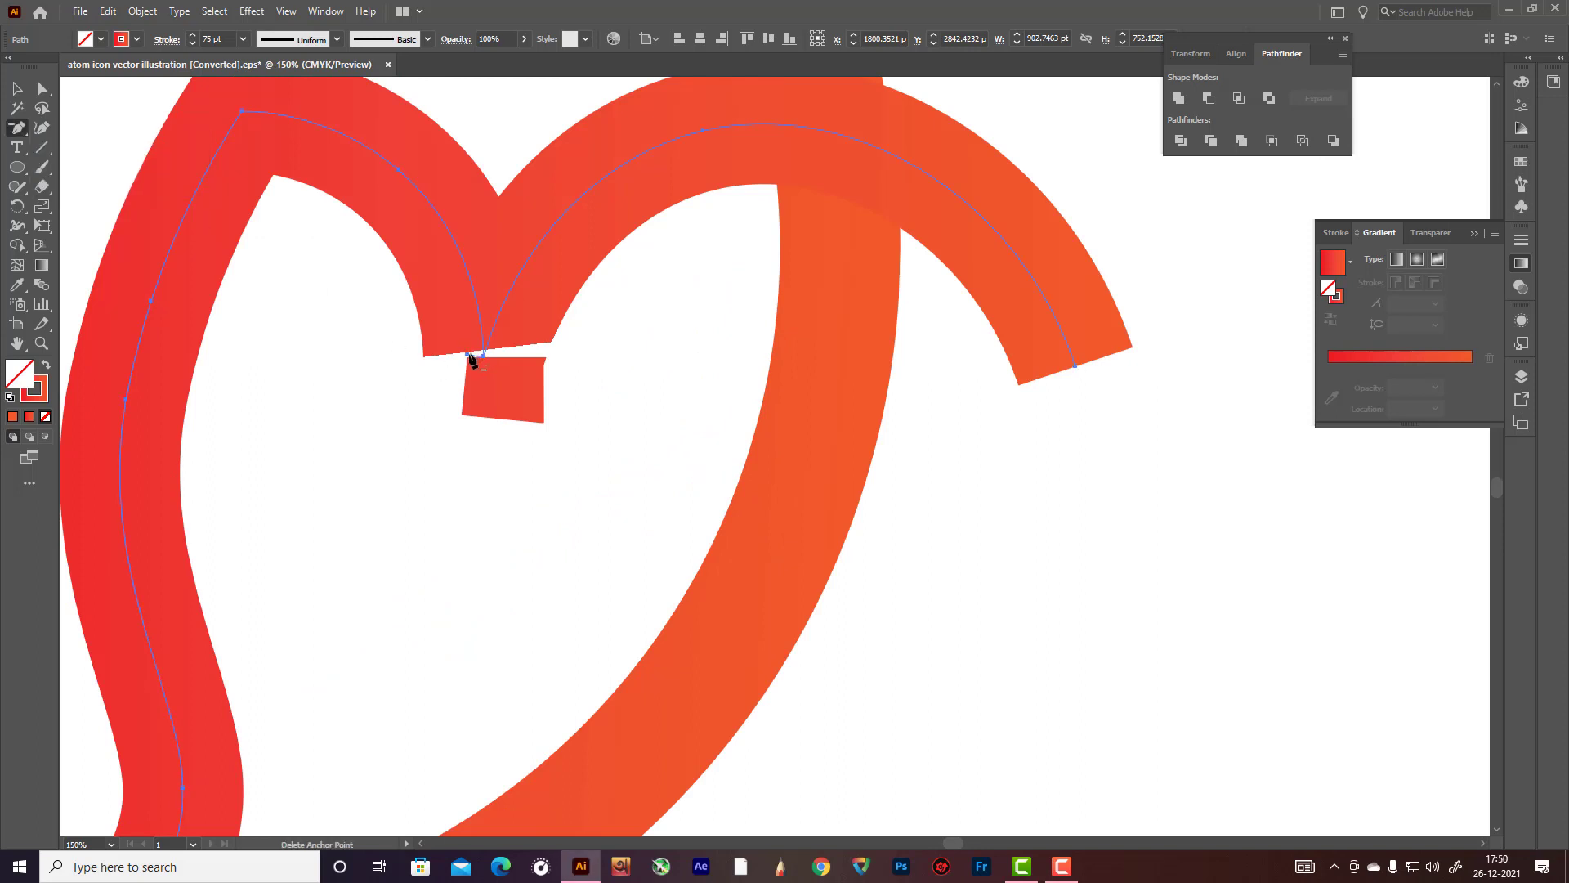
left_click(469, 356)
left_click(479, 357)
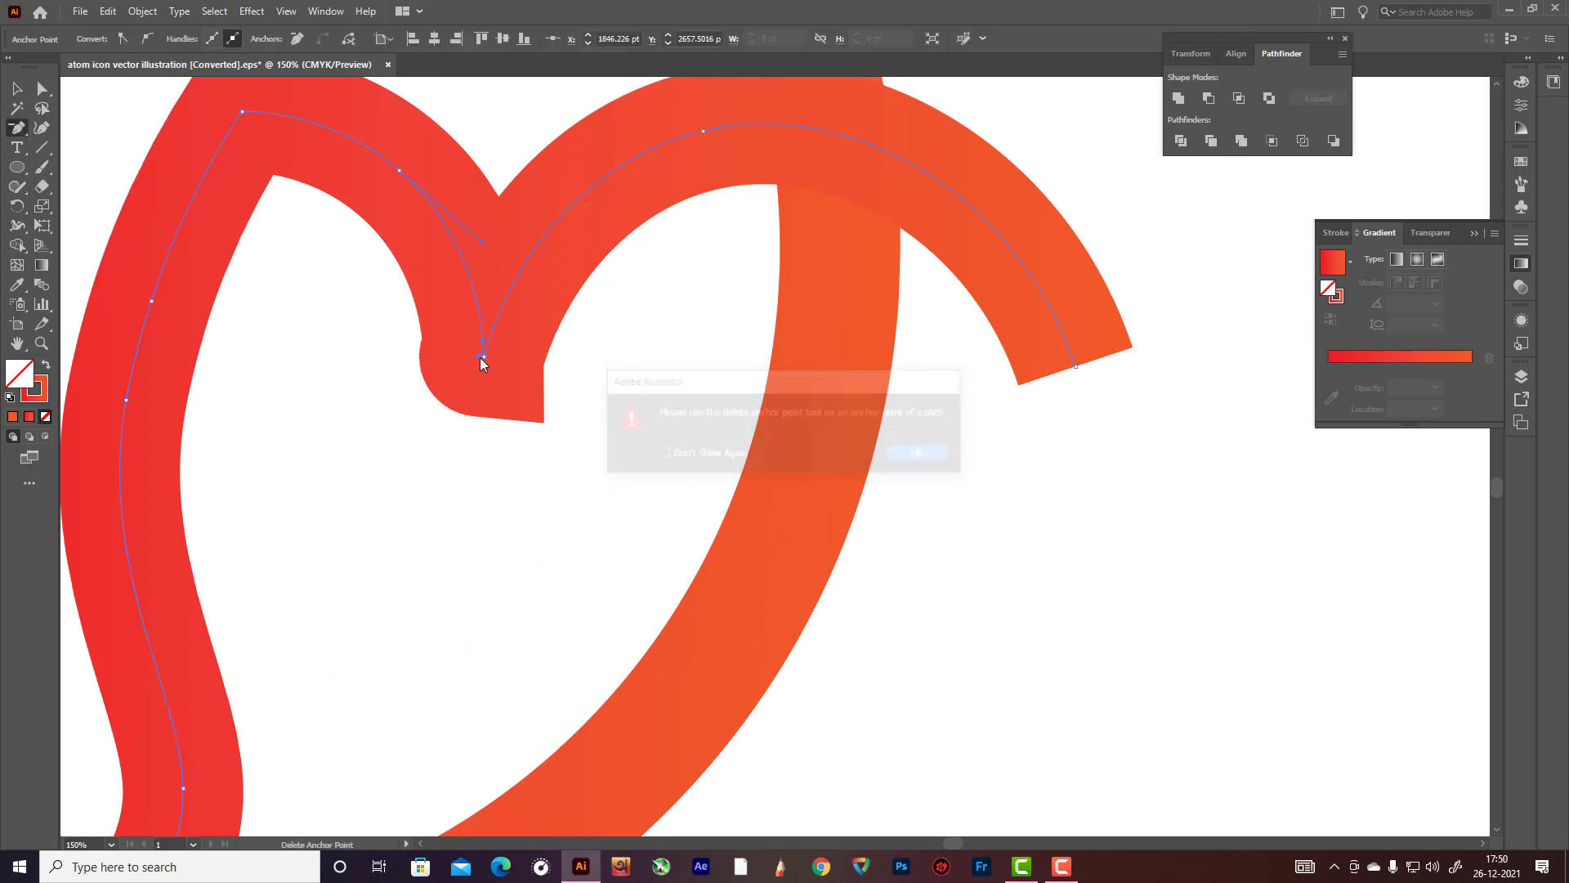
left_click(914, 456)
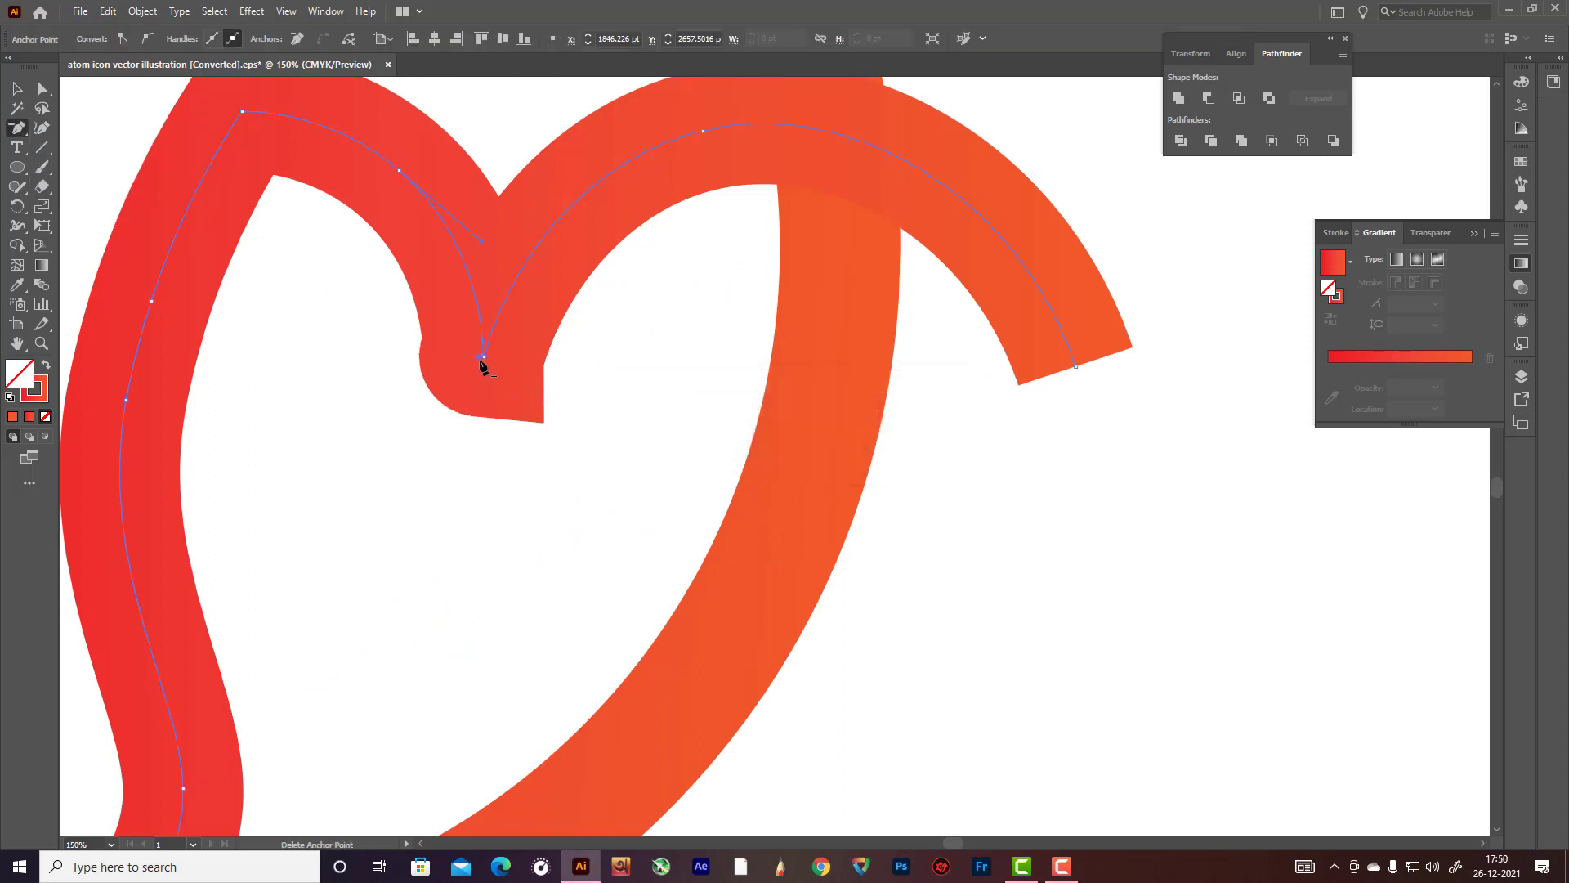
left_click(483, 362)
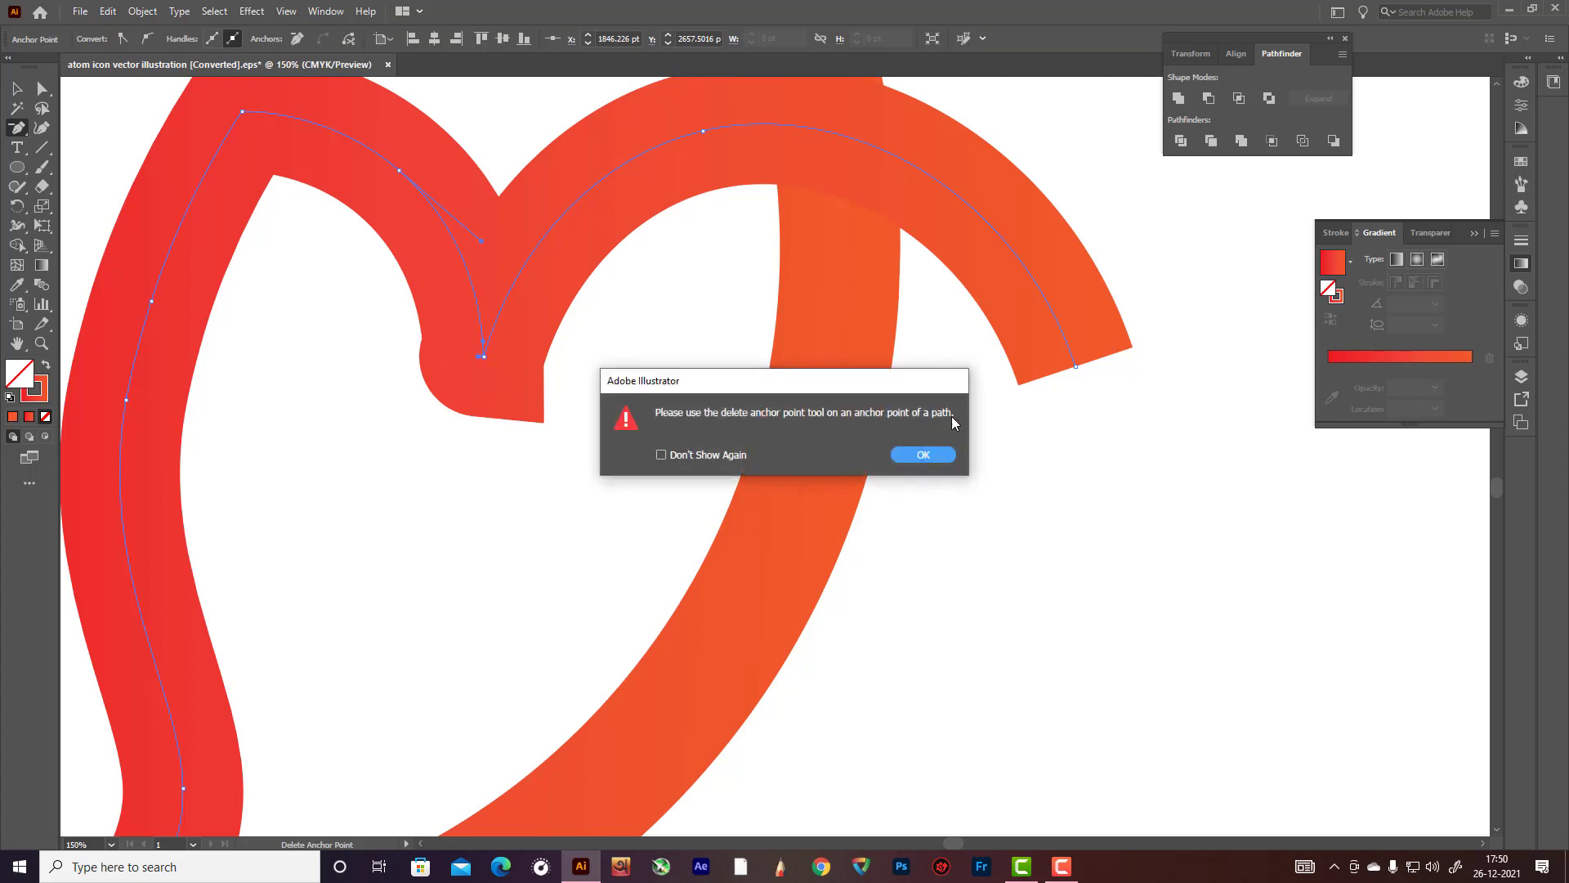
left_click(932, 454)
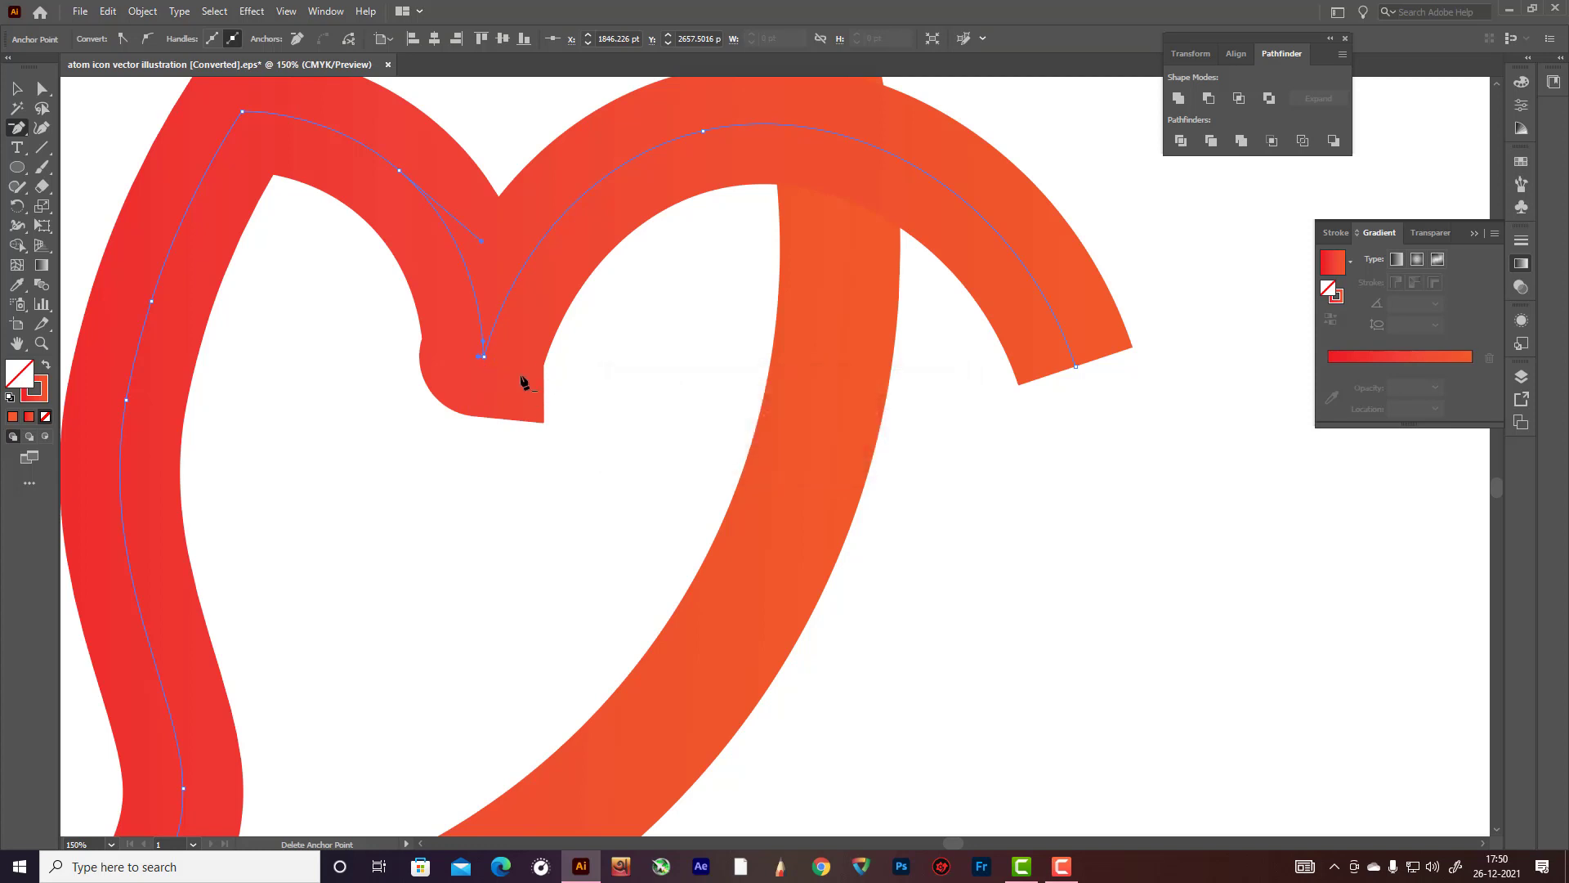
left_click(477, 358)
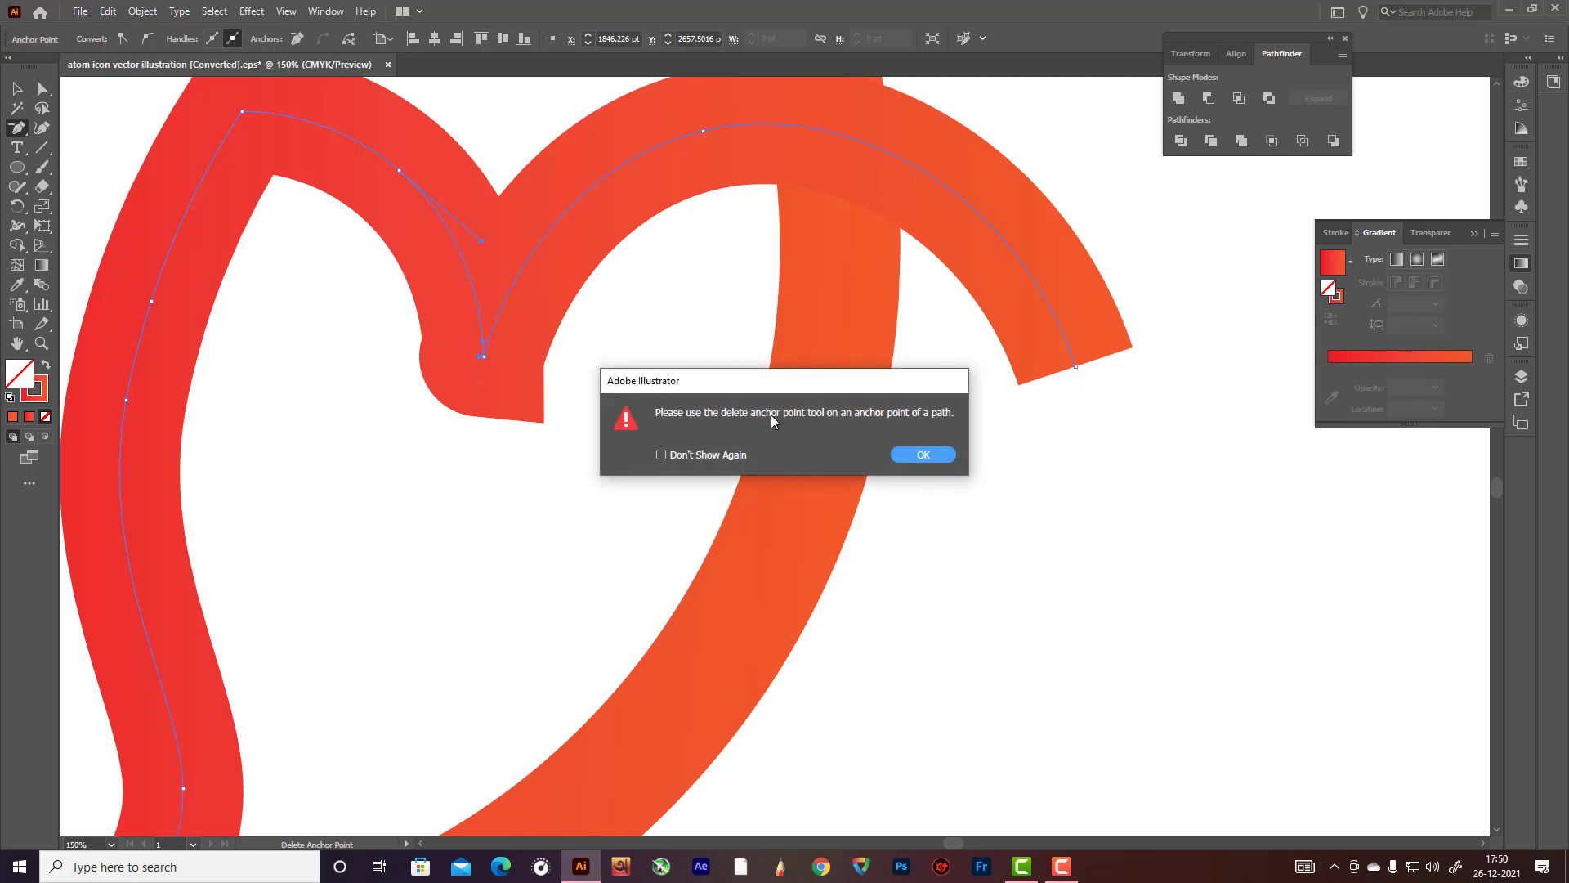
left_click(924, 454)
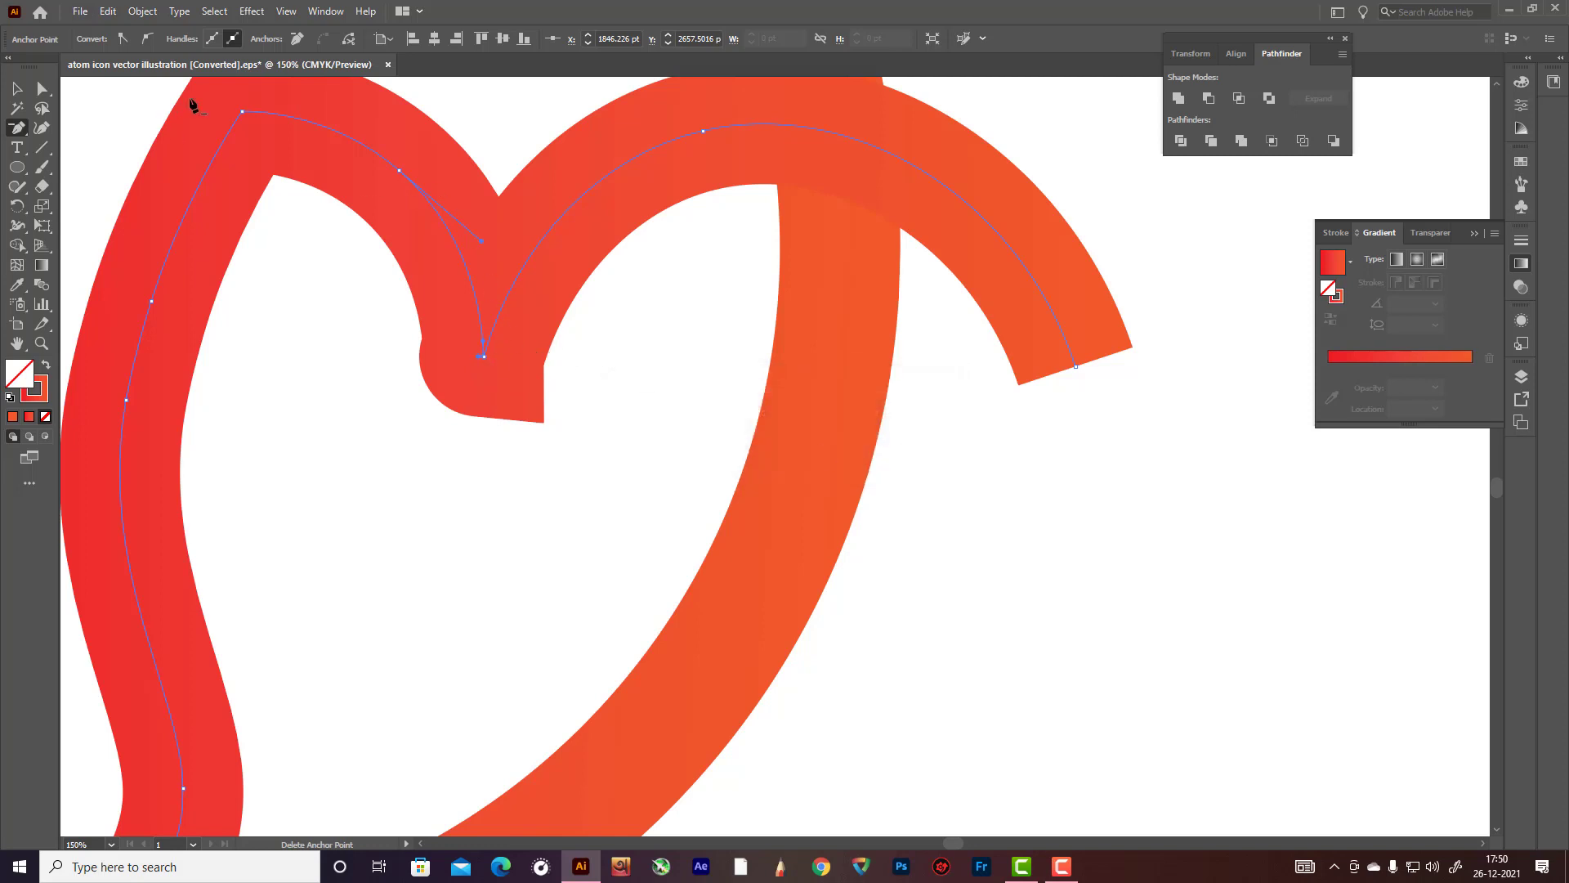
left_click(241, 113)
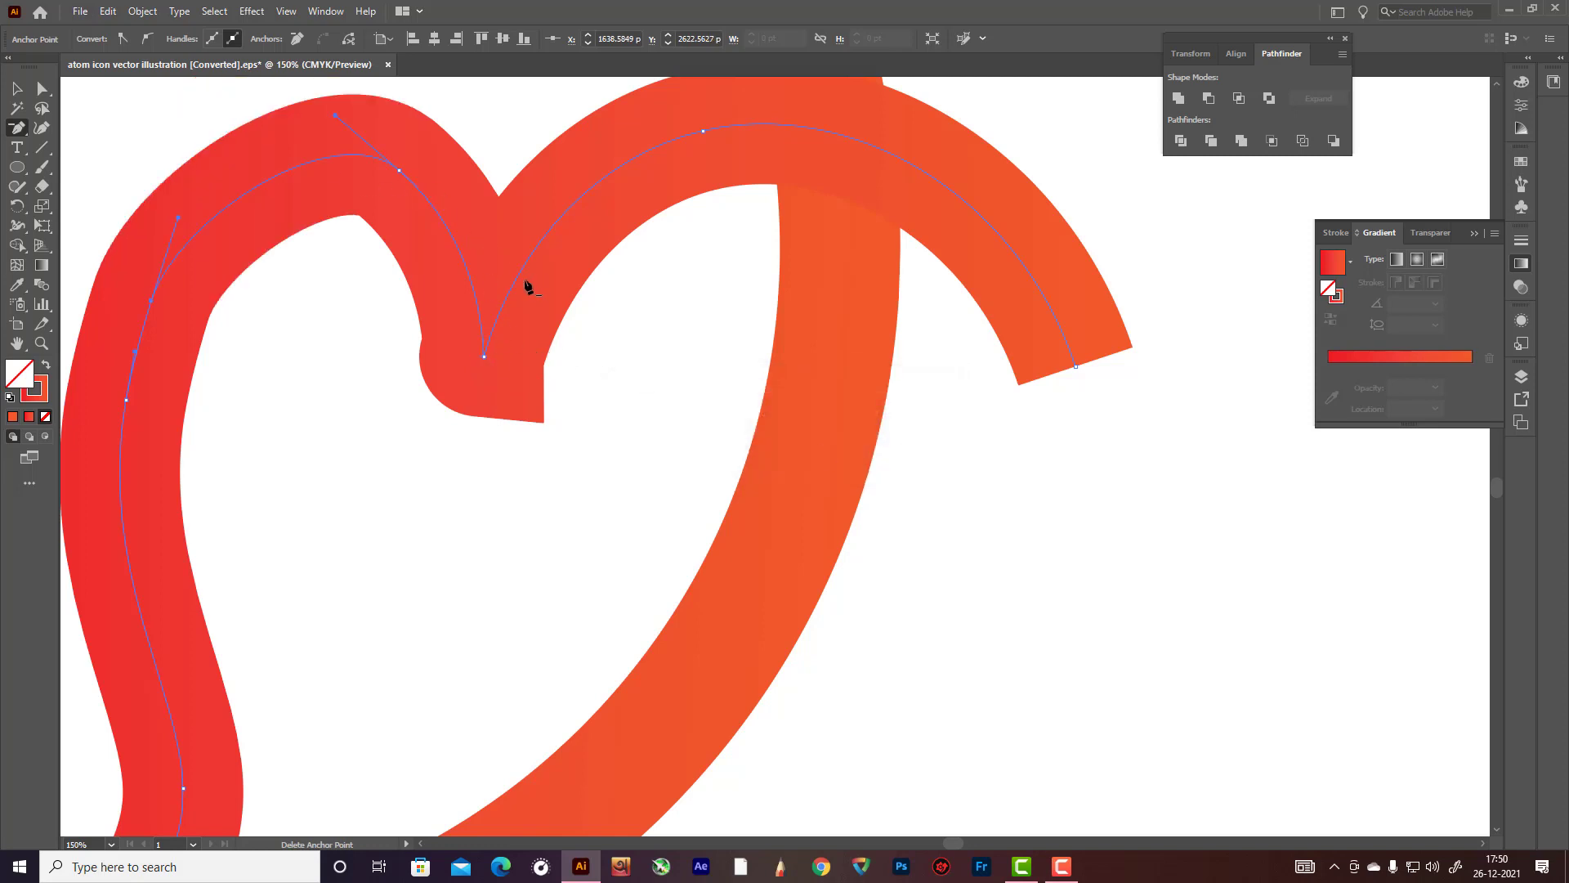
Step: Reshape the left arch into a smooth round curve with the Curvature tool and add a point on its side above the dip
left_click(42, 108)
left_click(42, 127)
left_click_drag(400, 169, 316, 149)
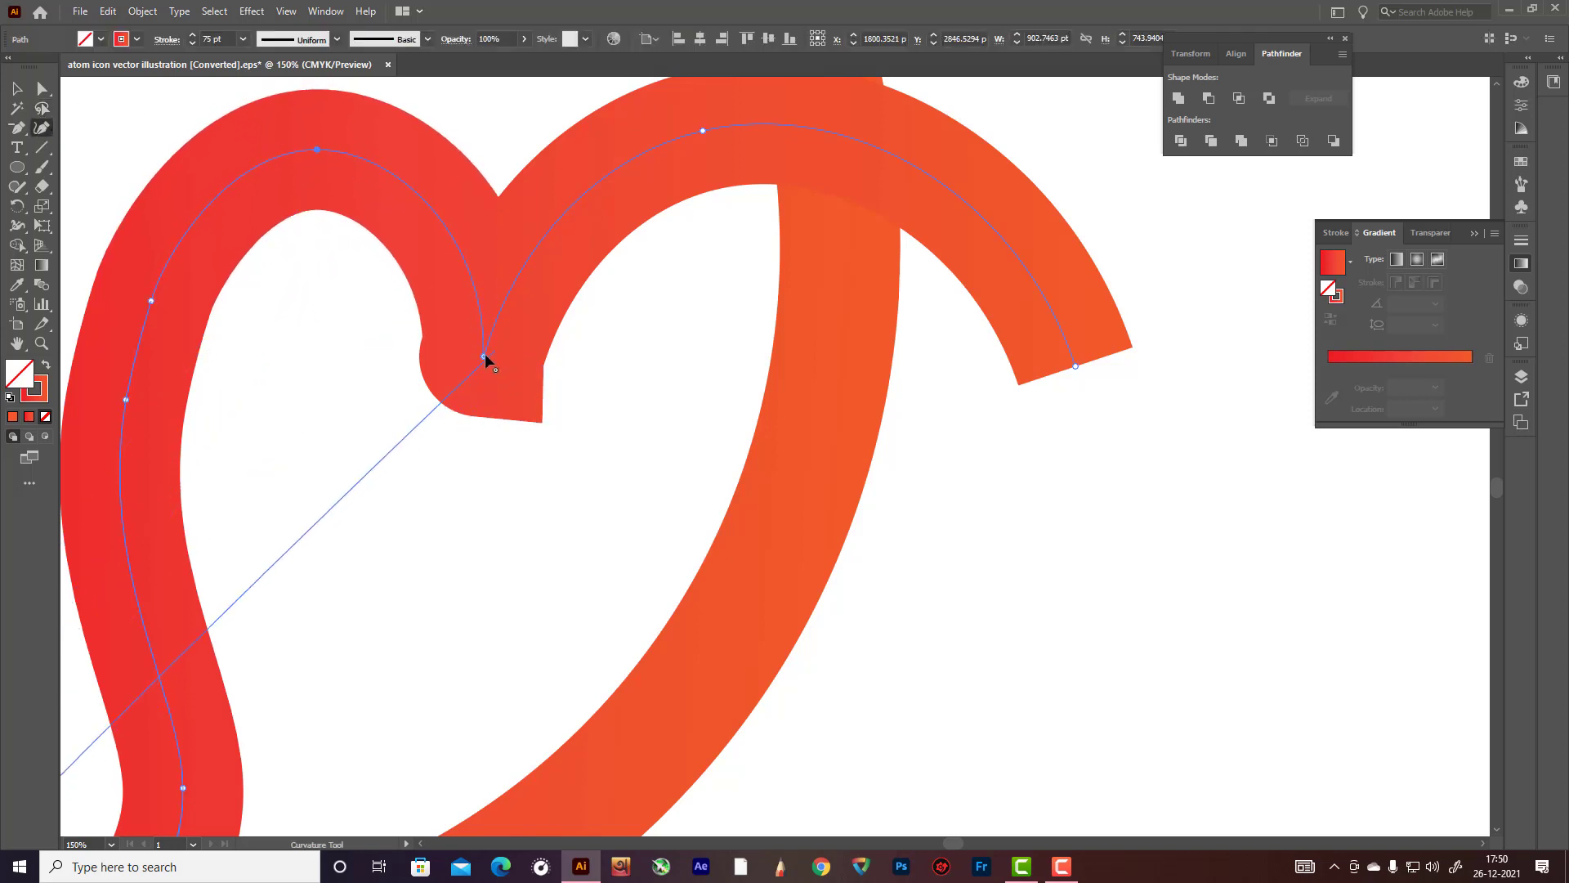
left_click_drag(484, 355, 470, 287)
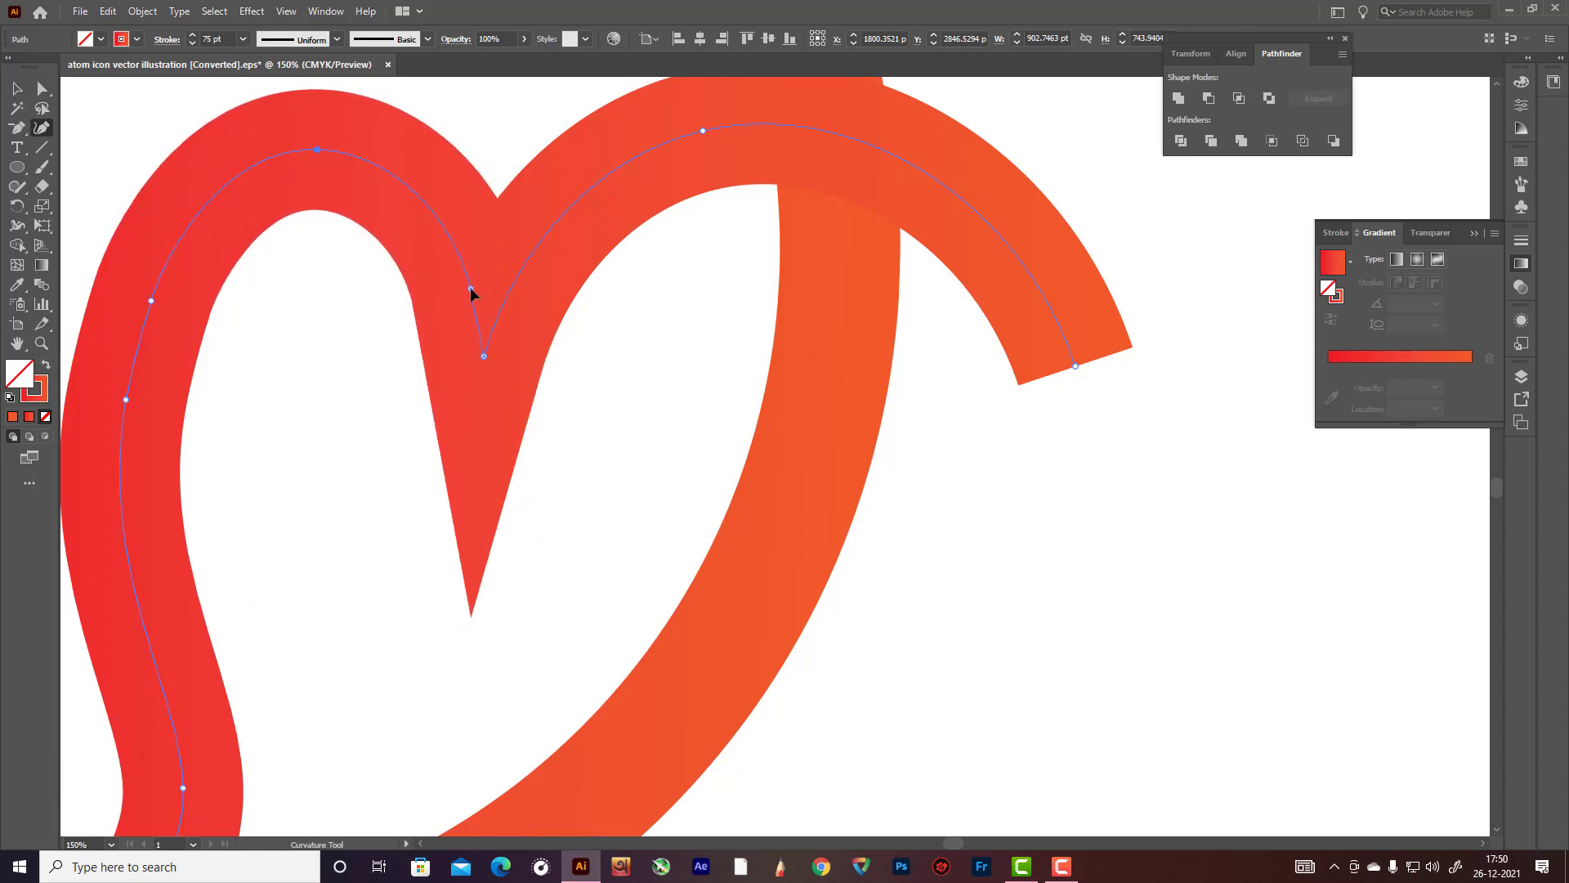
Step: Reshape the right arch into a lower, wider curve with the Curvature tool and nudge the dip point between the arches
left_click(509, 317)
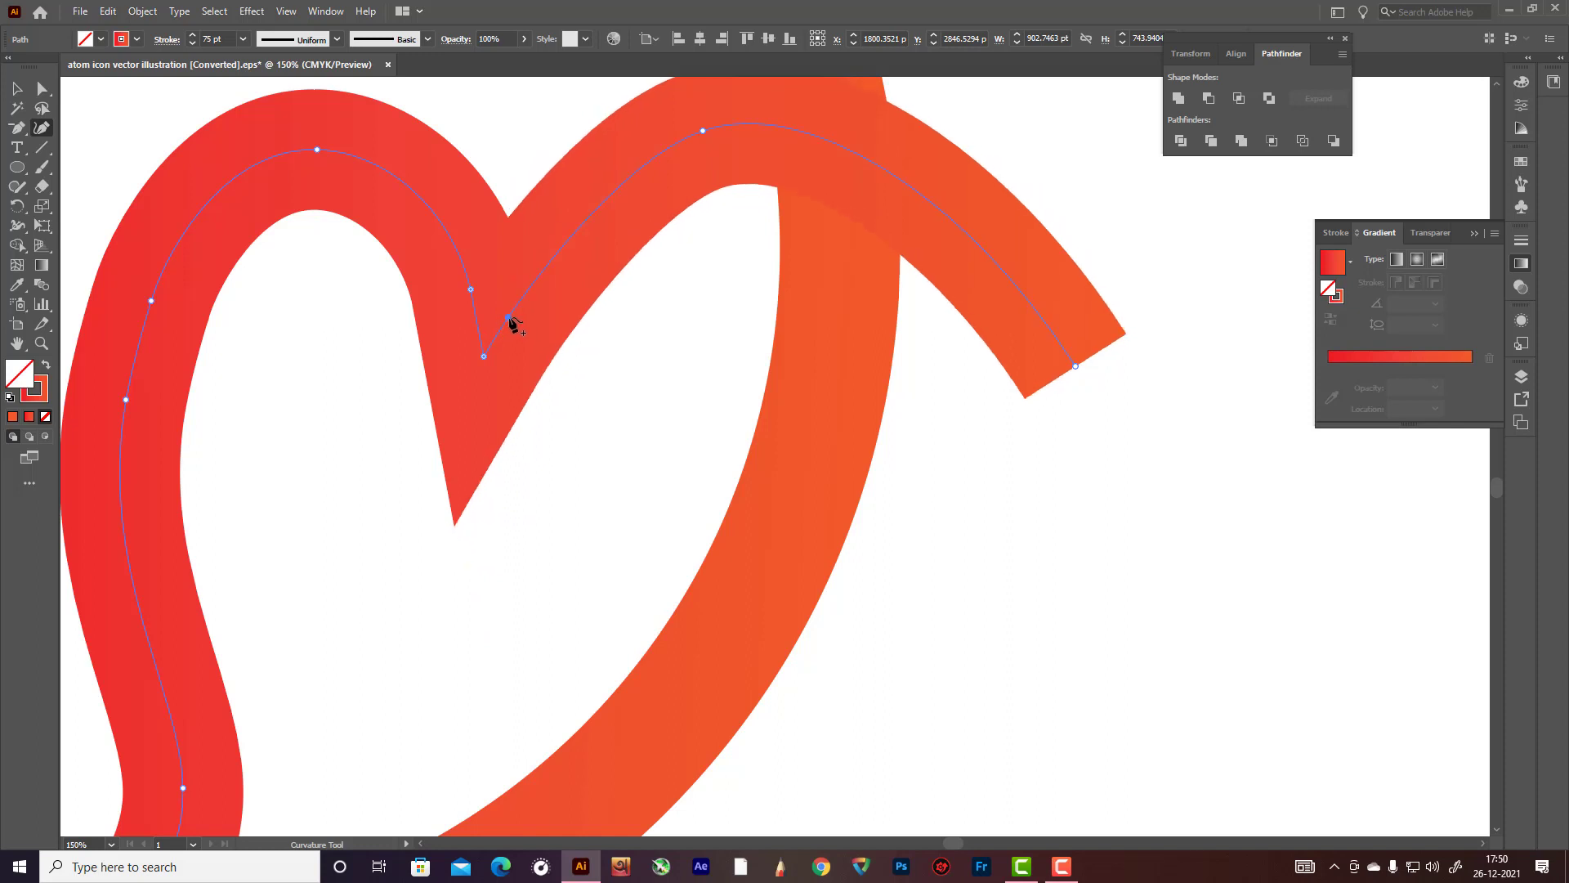
left_click_drag(703, 130, 742, 165)
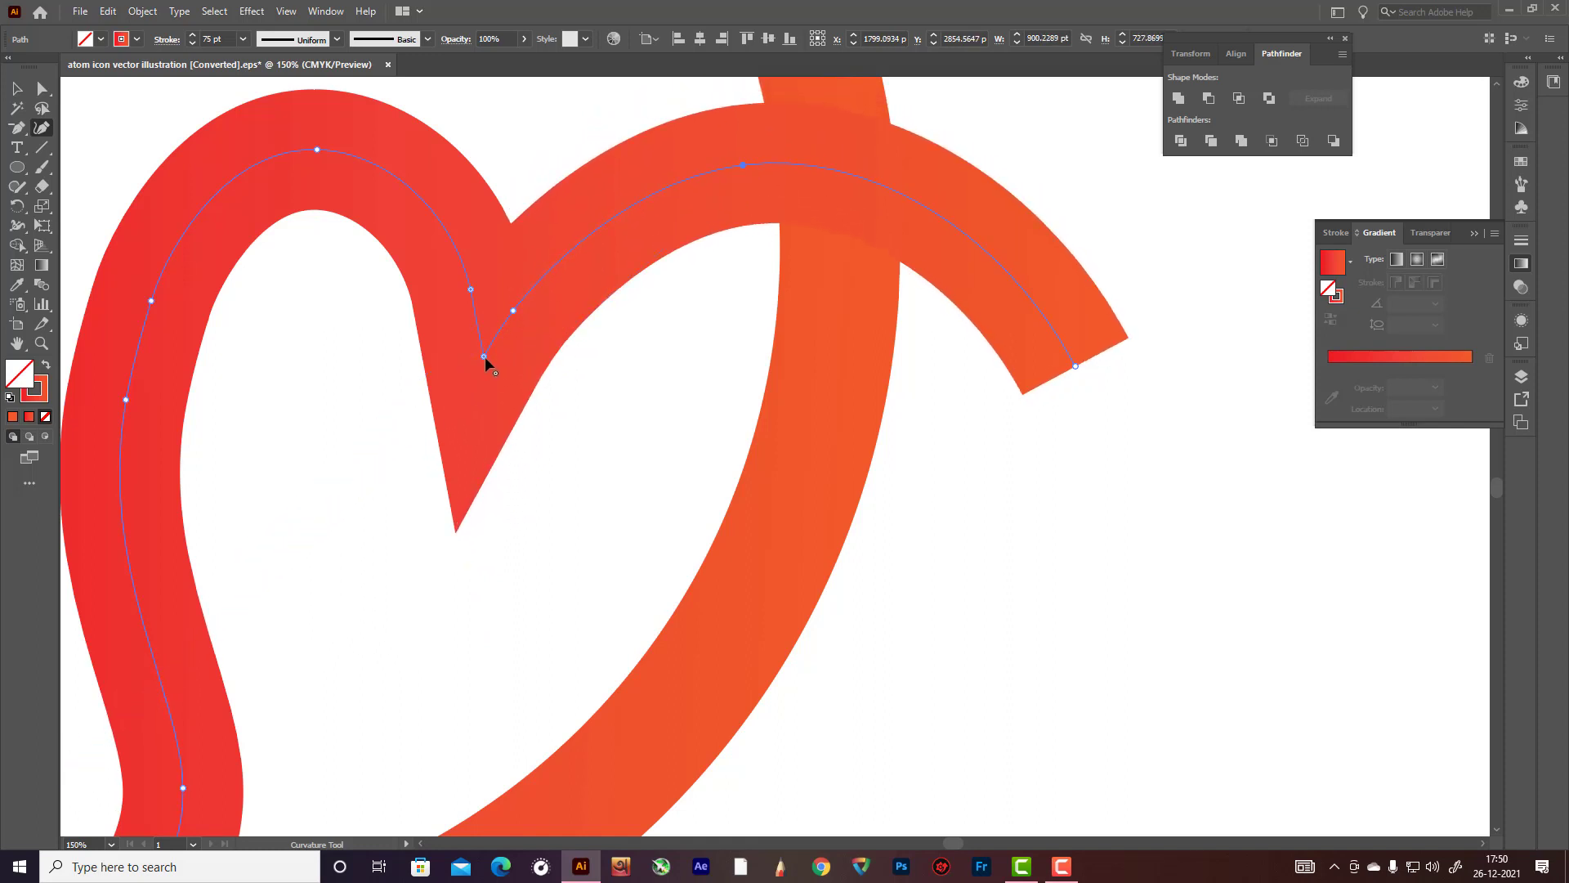
left_click_drag(484, 356, 487, 358)
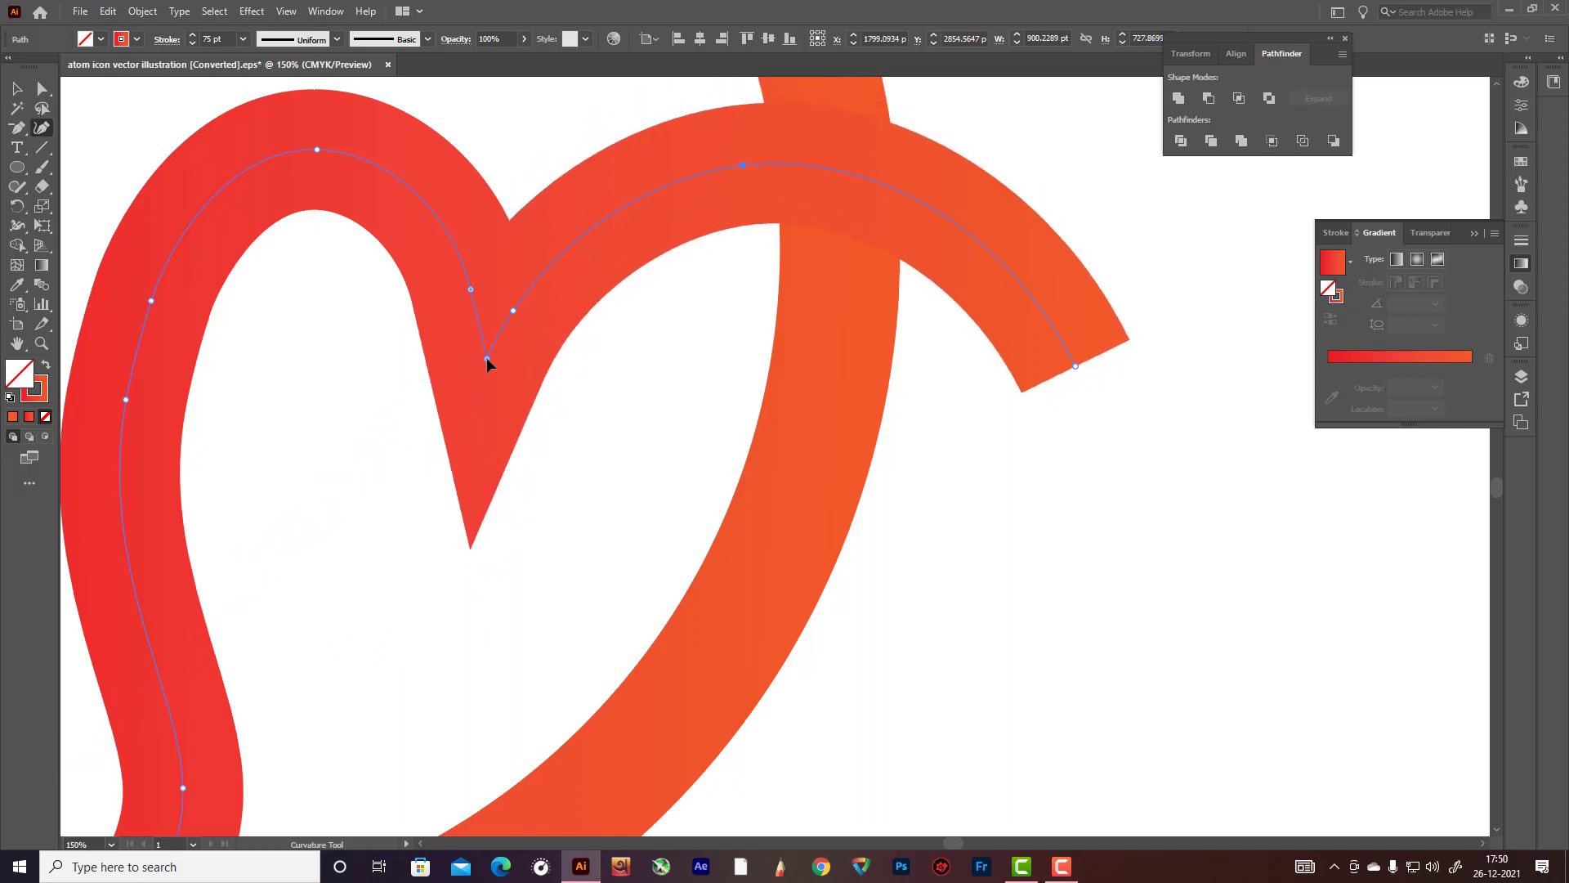
Step: Give the wavy path's stroke round caps and round corner joins
left_click(166, 39)
left_click(82, 80)
left_click(82, 102)
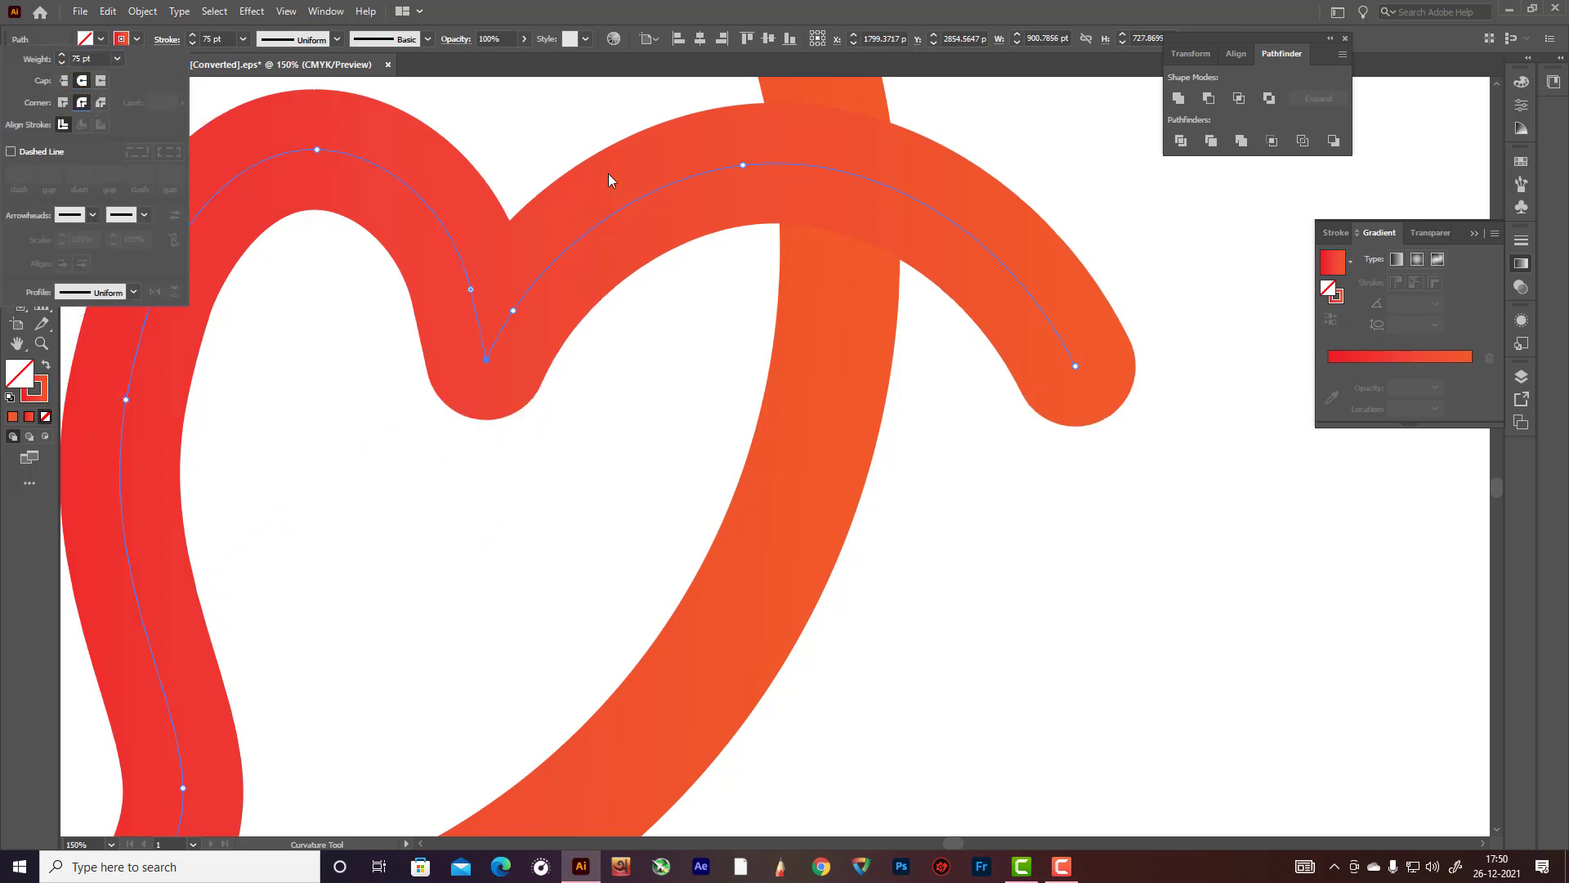
scroll(750, 408, "down", 4)
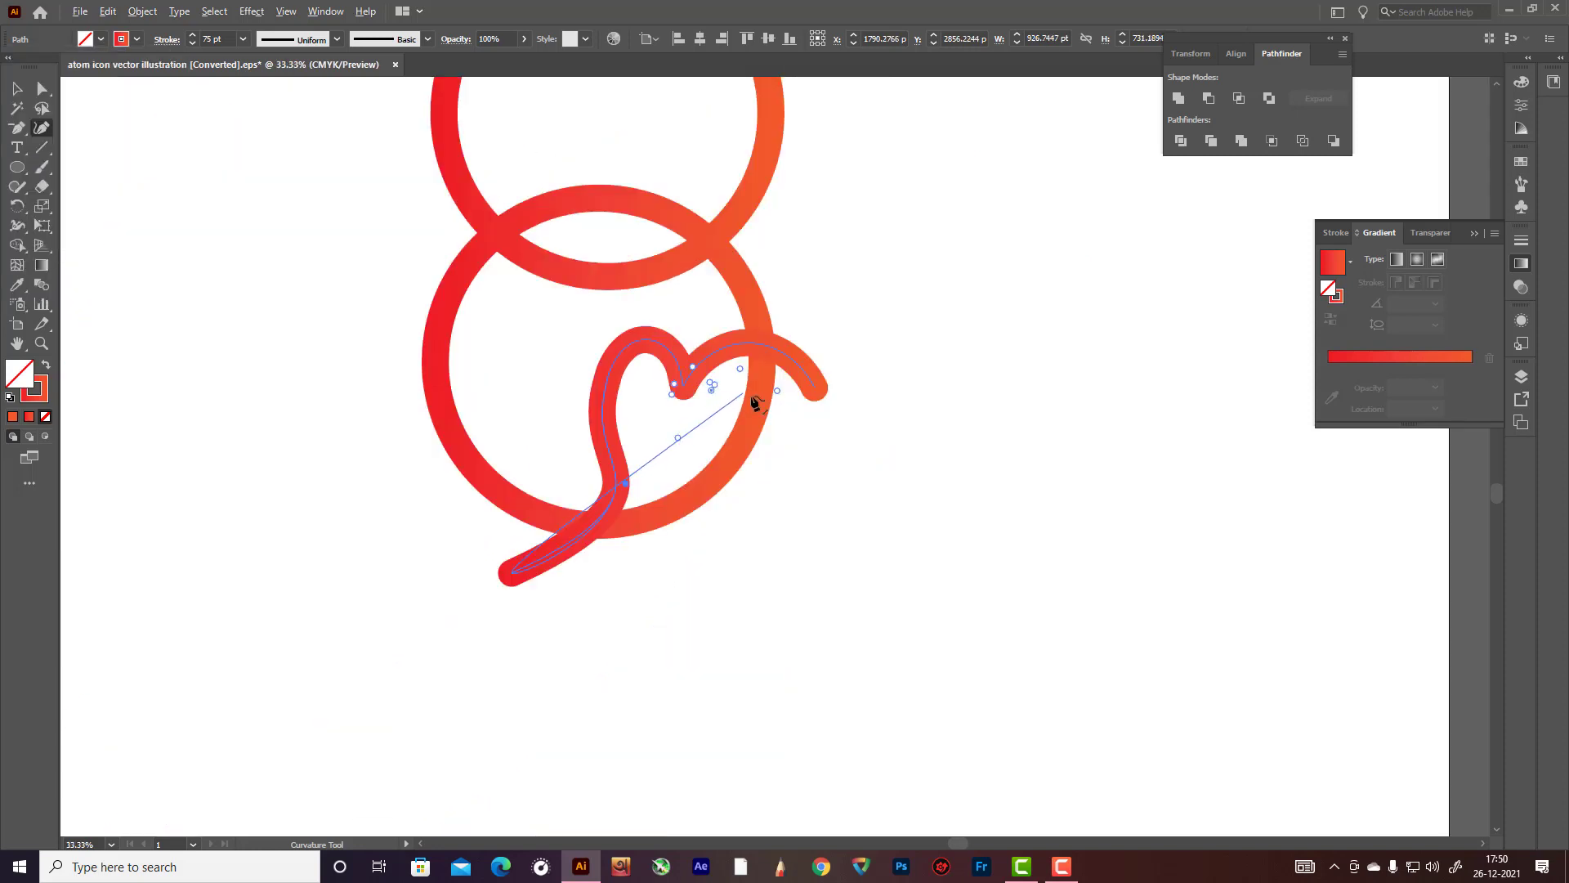
key("v")
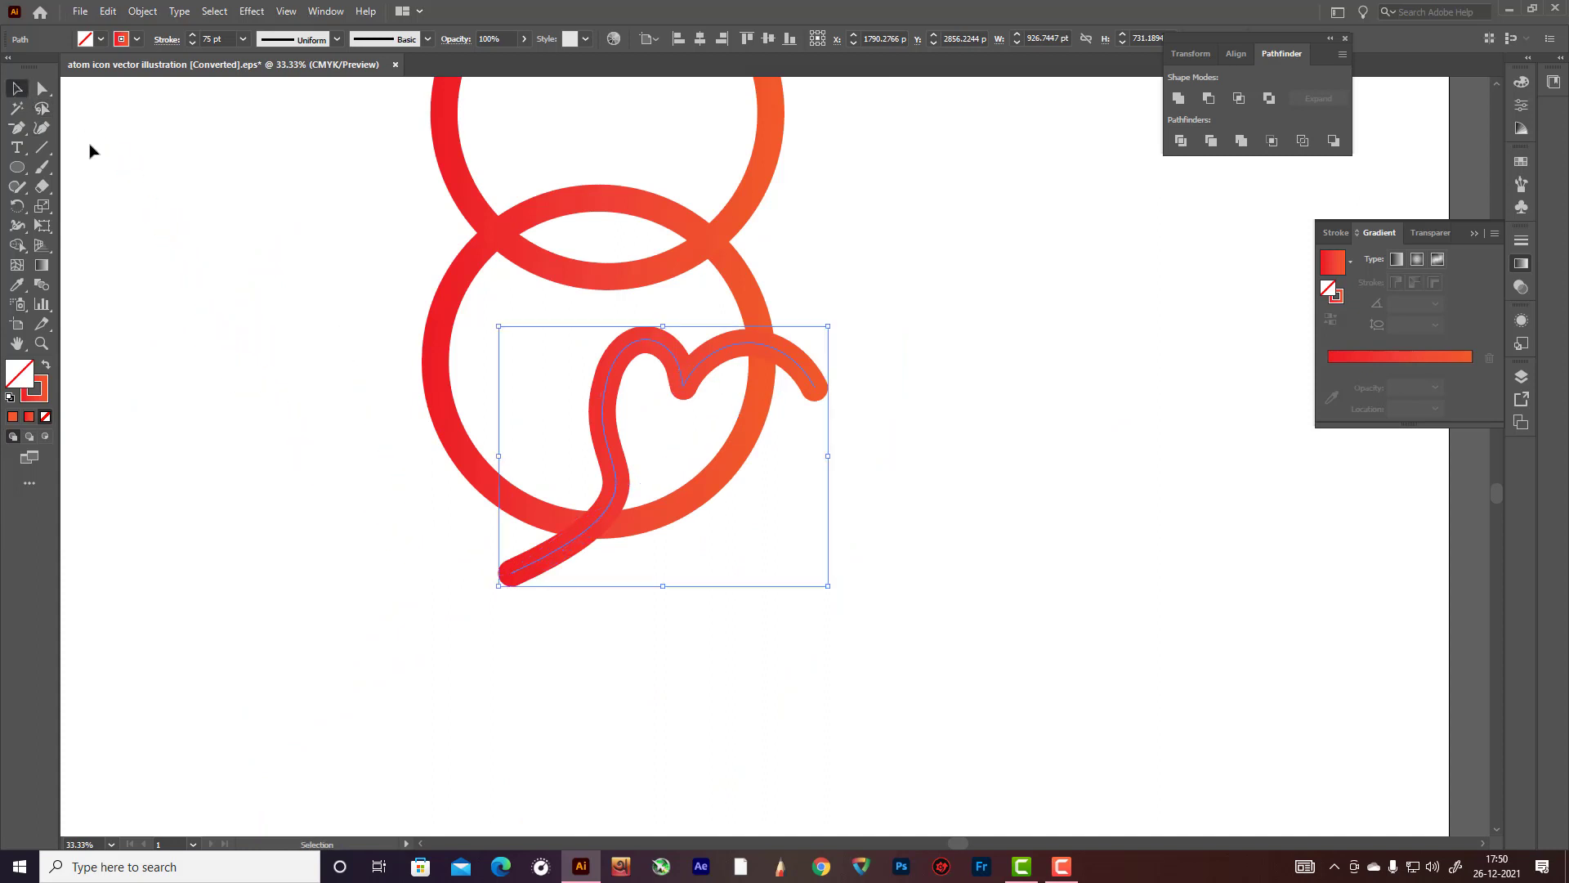
left_click(92, 149)
Step: With Shape Builder, remove the upper ring's part outside the lower ring and both ends of the wavy path that stick out
scroll(302, 343, "up", 4)
scroll(301, 343, "up", 1)
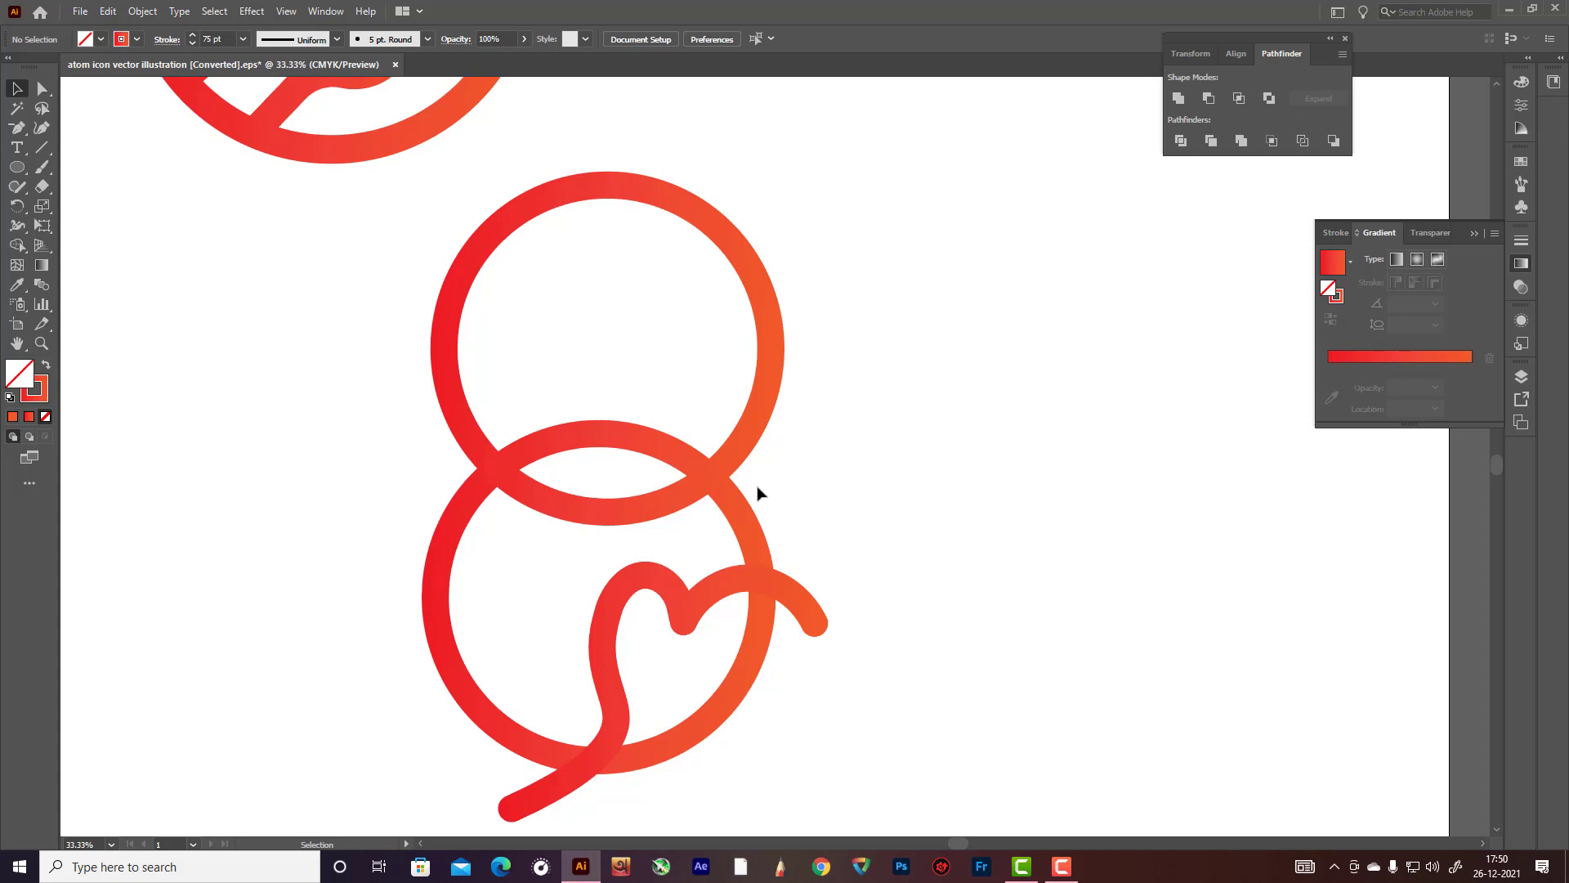
left_click_drag(345, 297, 916, 667)
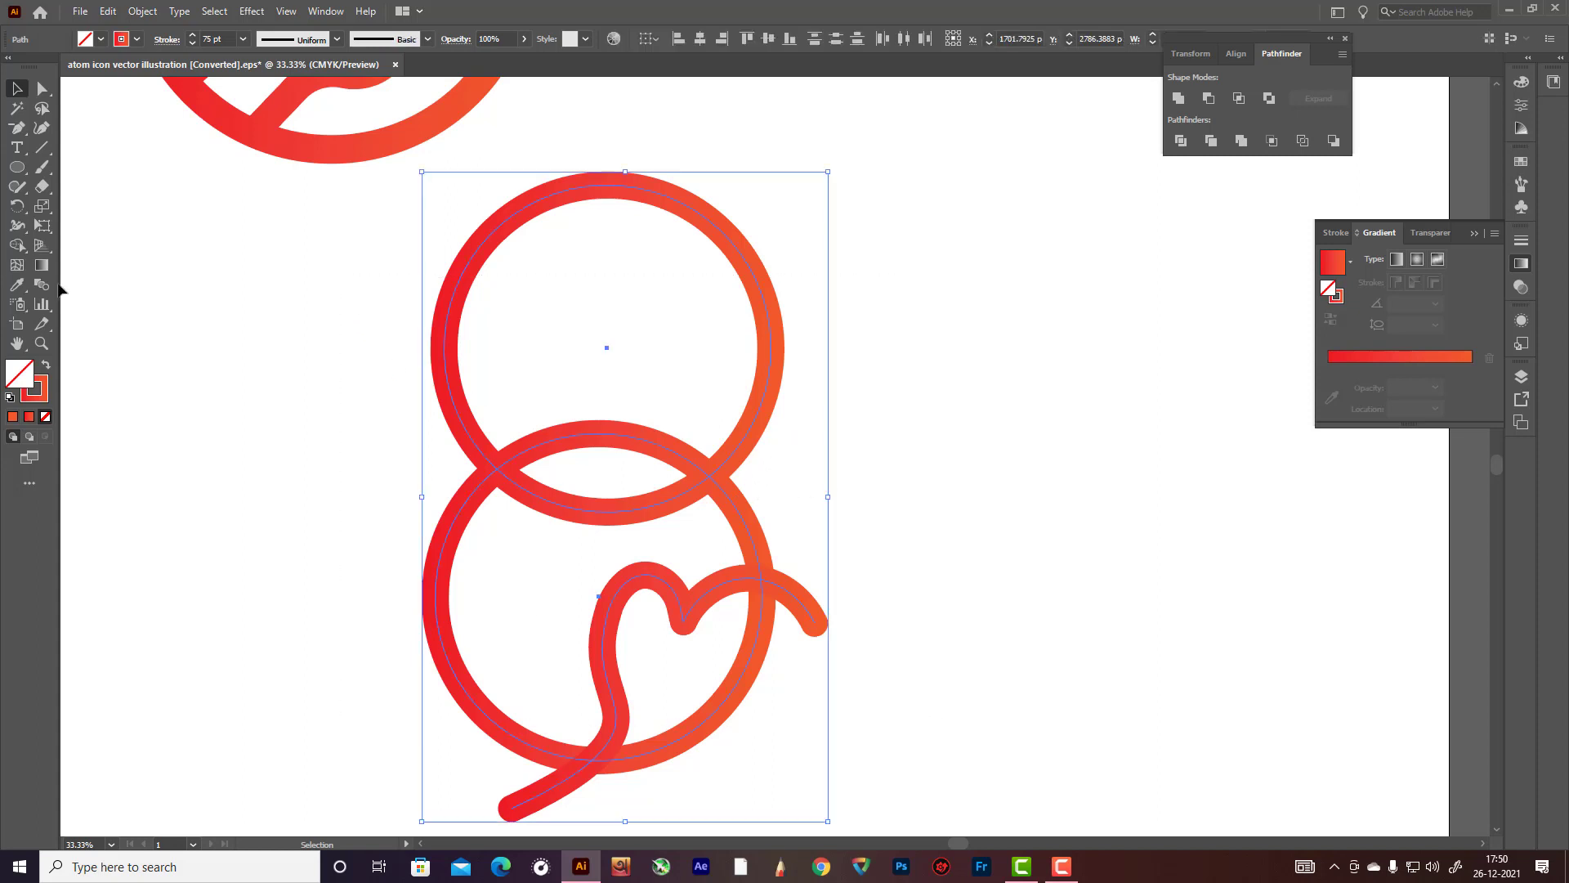
left_click(17, 245)
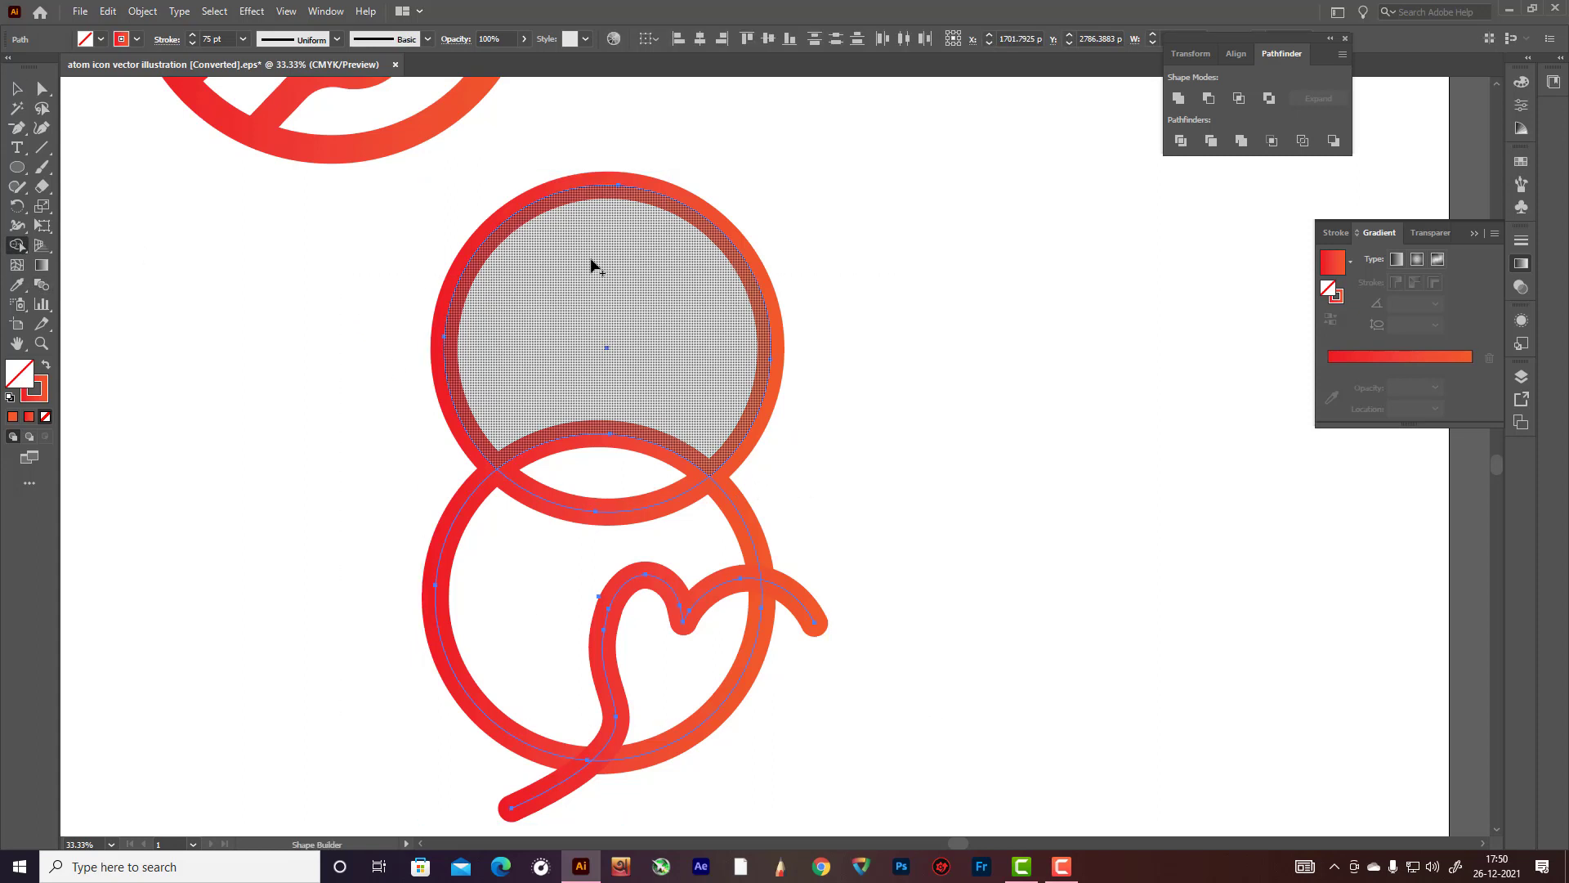
left_click(600, 187, "alt")
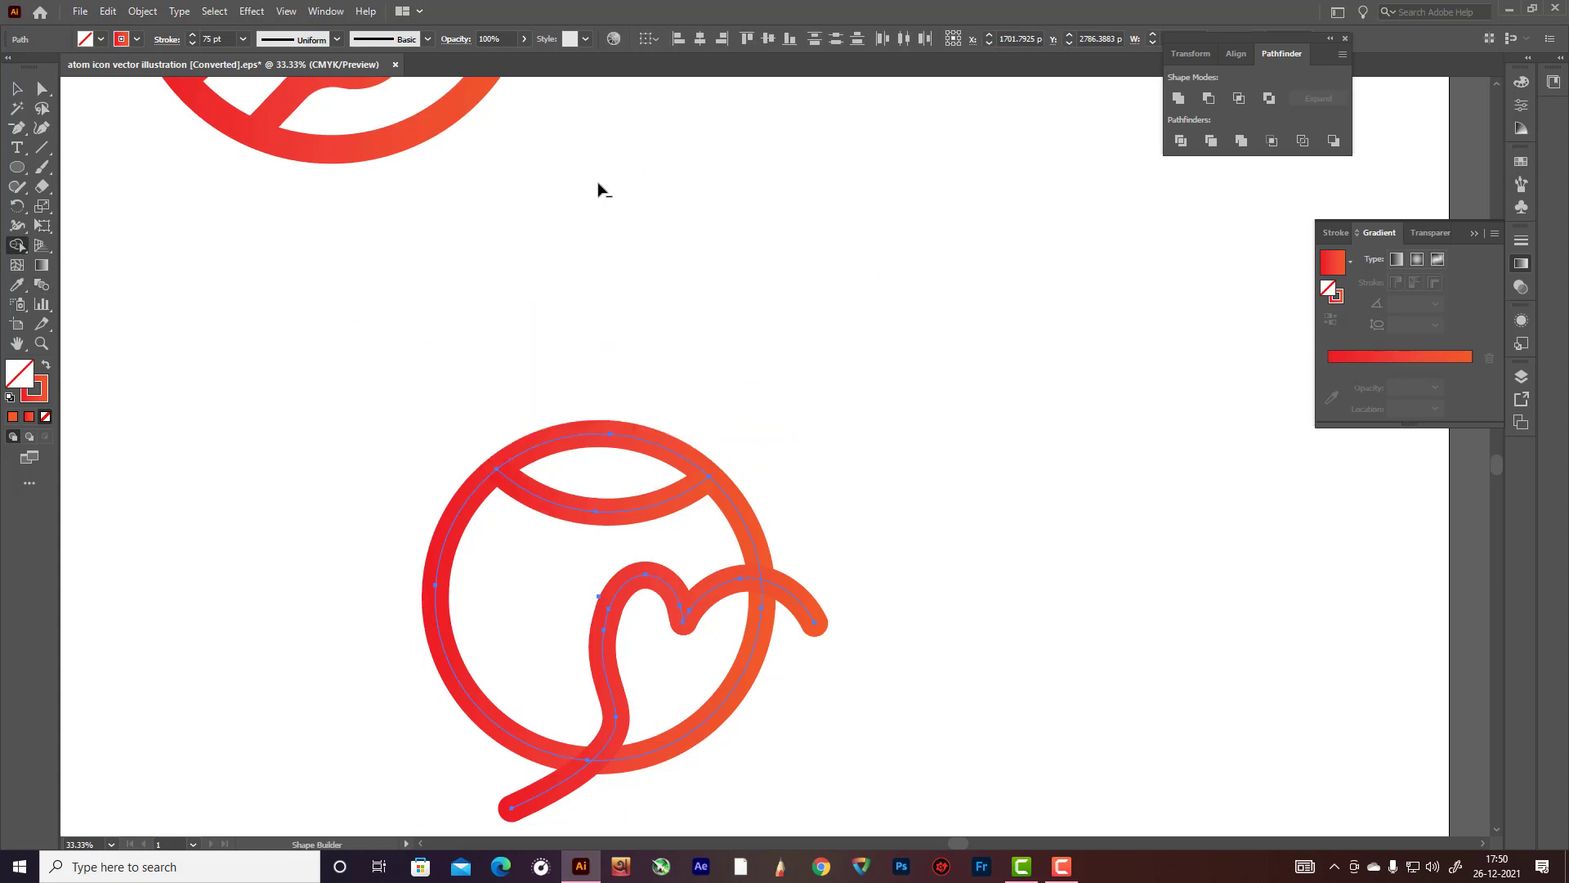
left_click(799, 603, "alt")
scroll(783, 673, "down", 5)
scroll(743, 743, "up", 4)
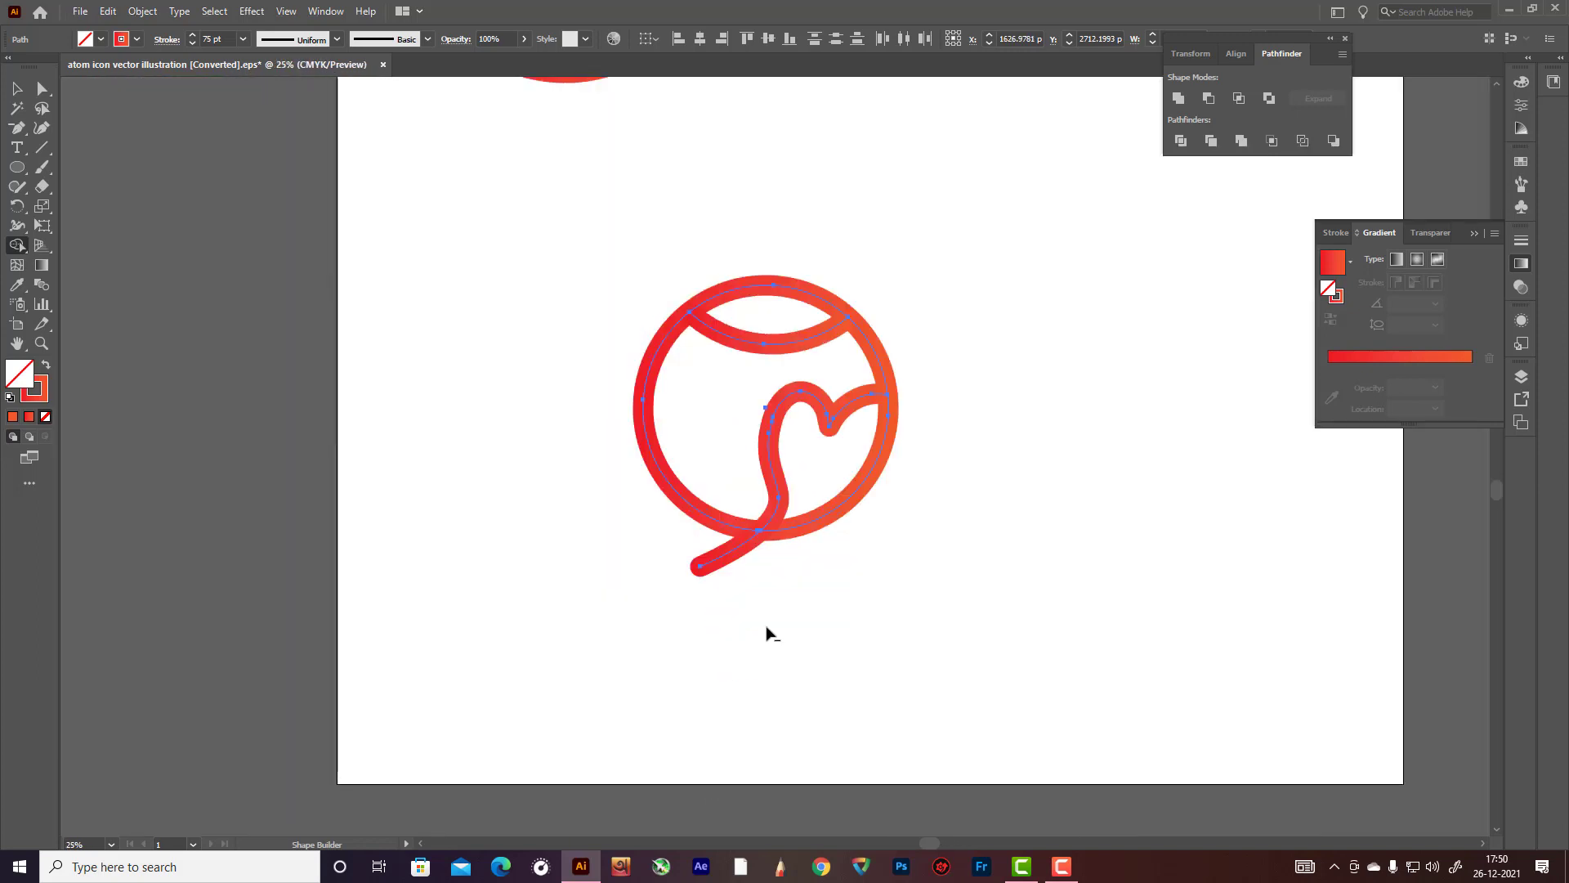
left_click(733, 559, "alt")
key("v")
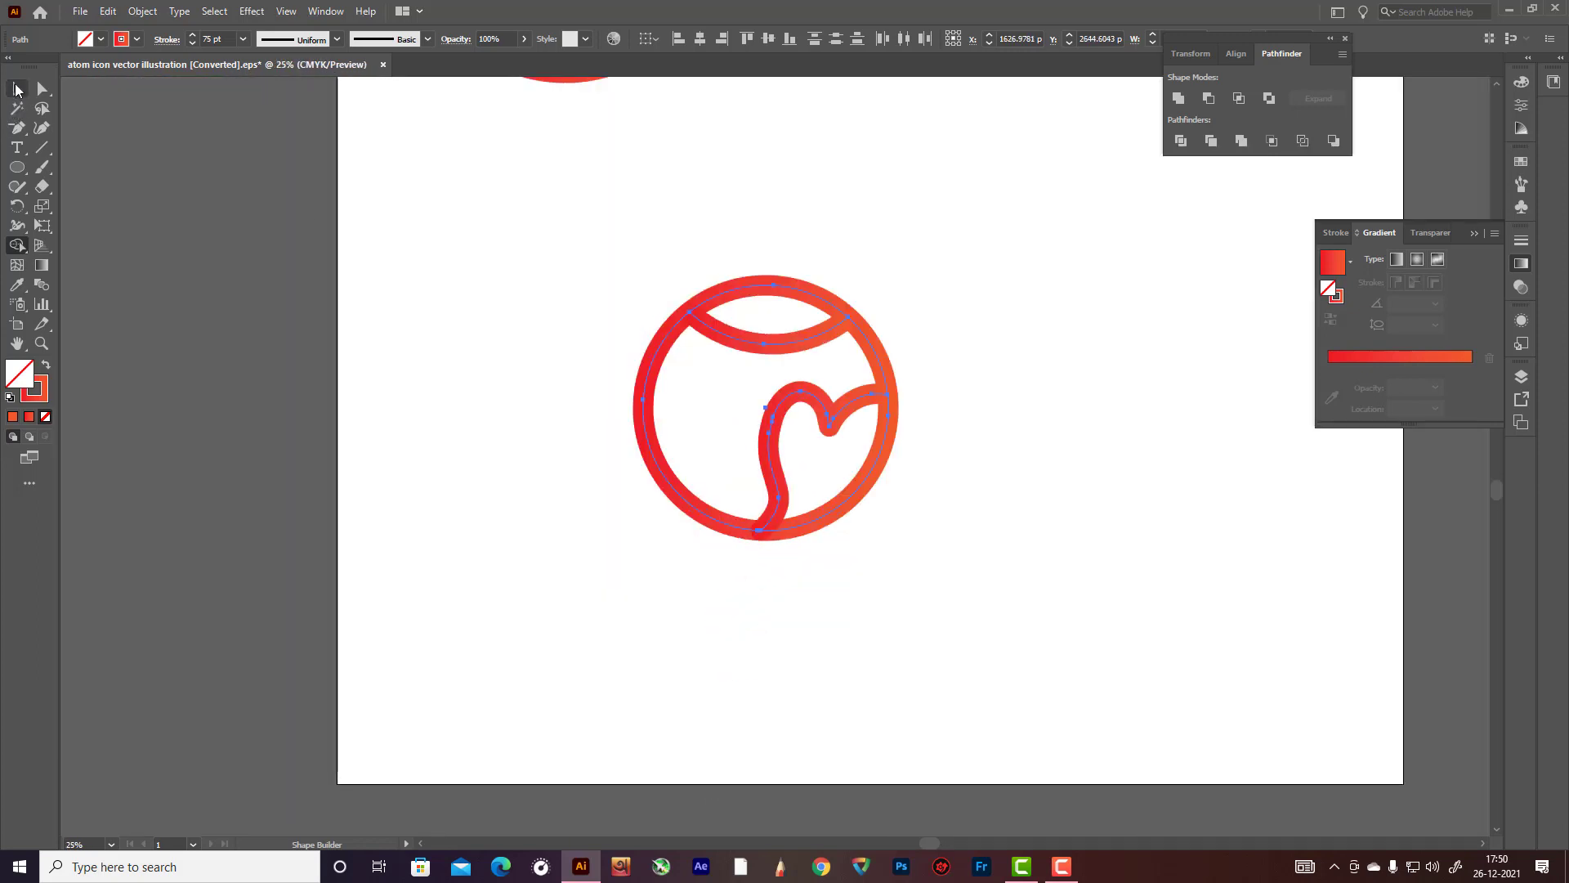
left_click(483, 268)
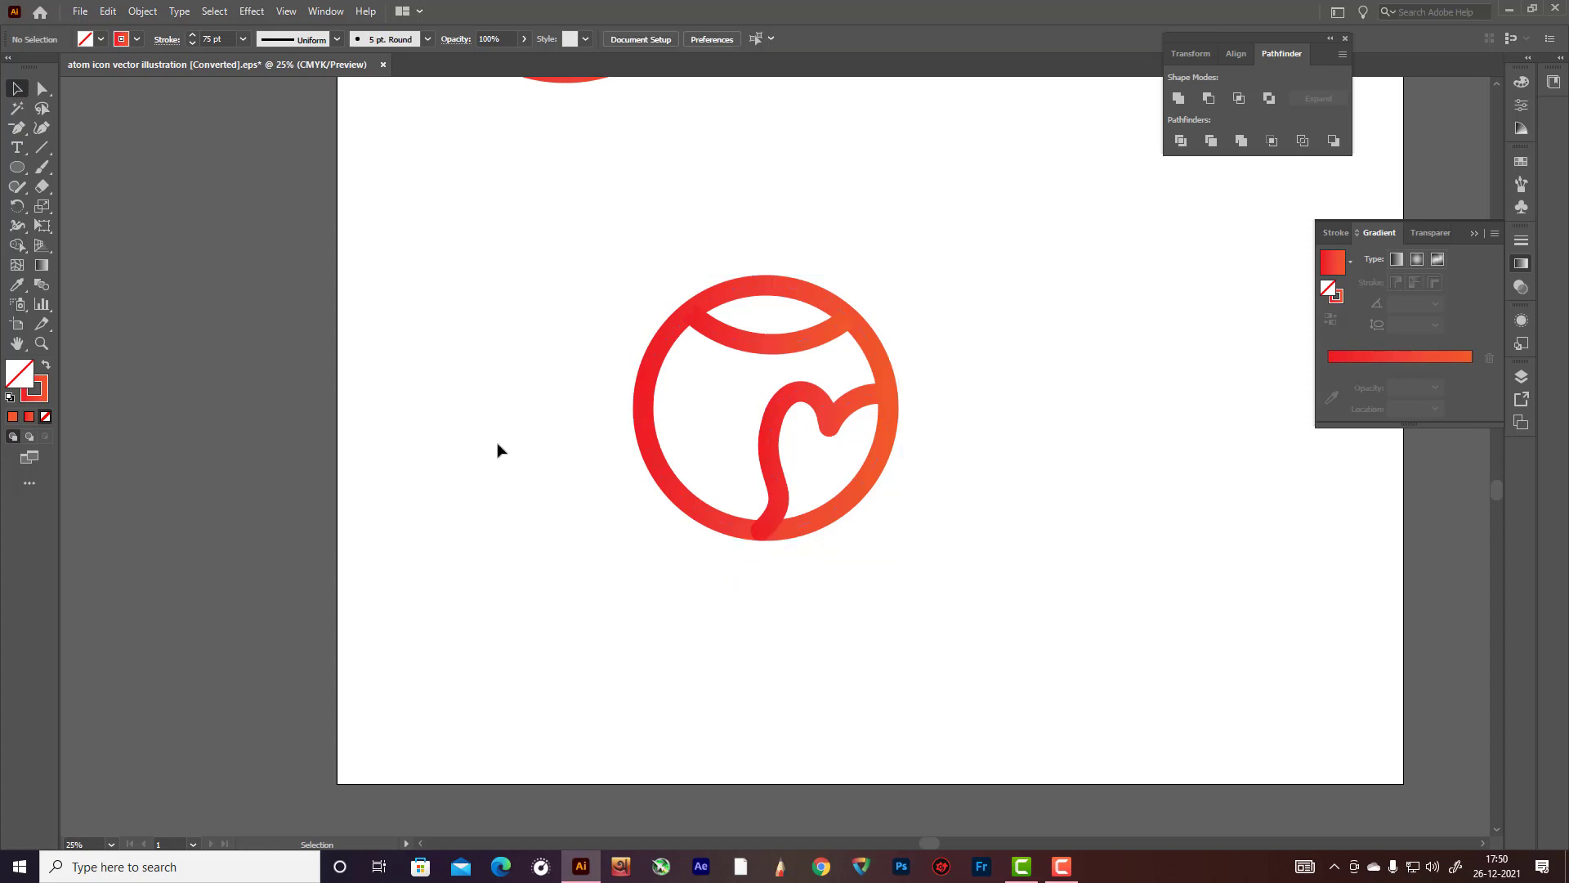
Step: Draw a small 75 pt ring as a crater and place it inside the planet, left of the wavy line
left_click_drag(17, 167, 66, 208)
left_click_drag(443, 362, 462, 388)
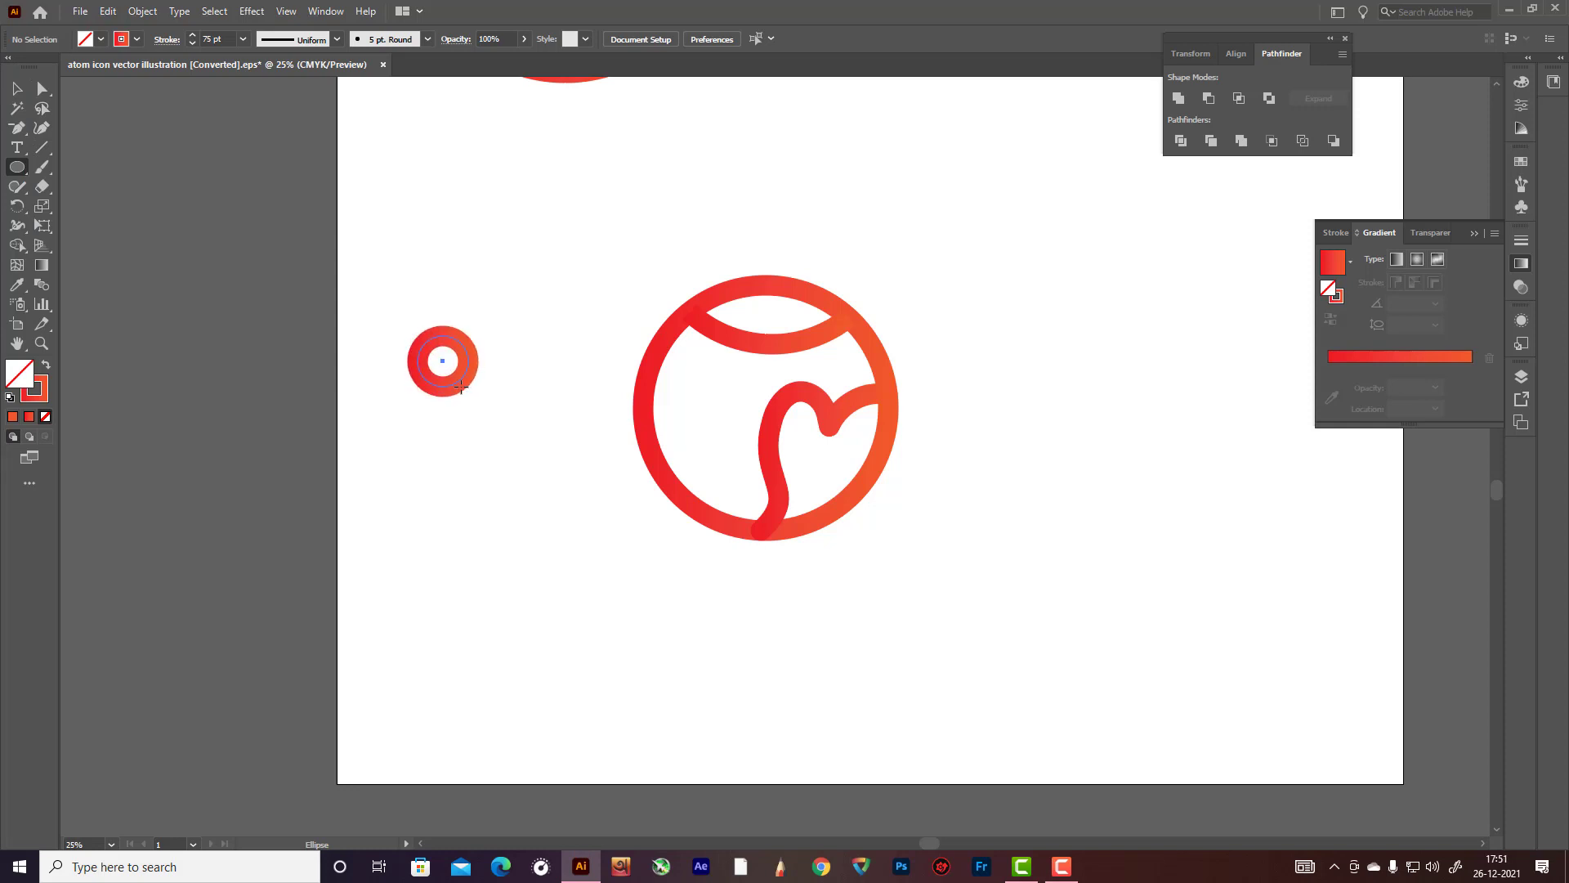
key("v")
left_click(500, 377)
left_click_drag(541, 353, 476, 395)
left_click_drag(449, 343, 708, 387)
left_click(942, 350)
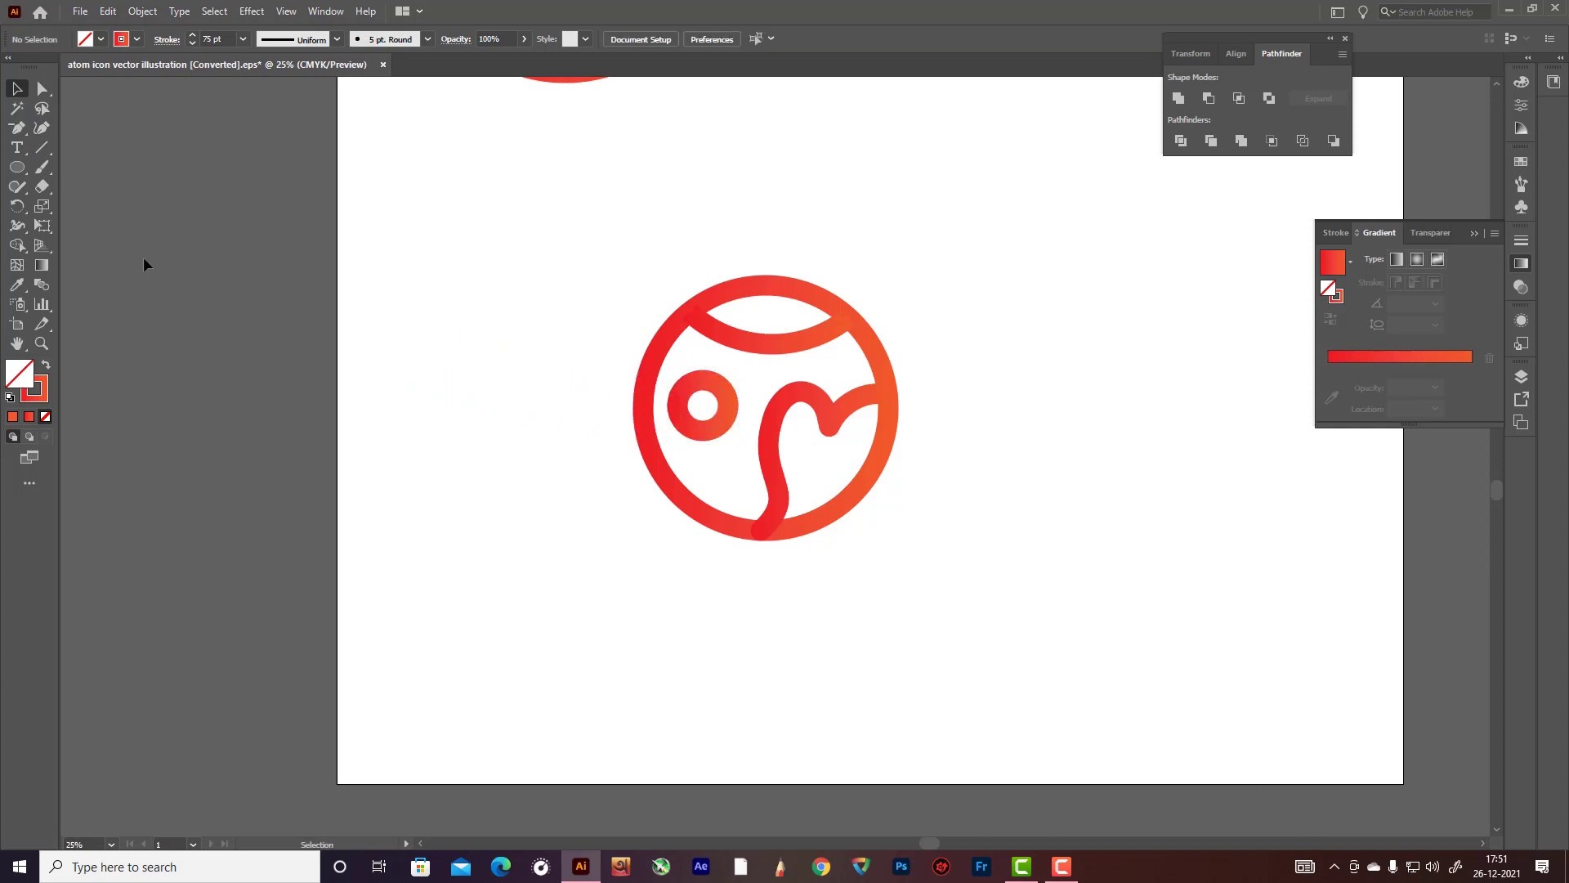
left_click_drag(26, 175, 59, 211)
left_click_drag(383, 273, 410, 294)
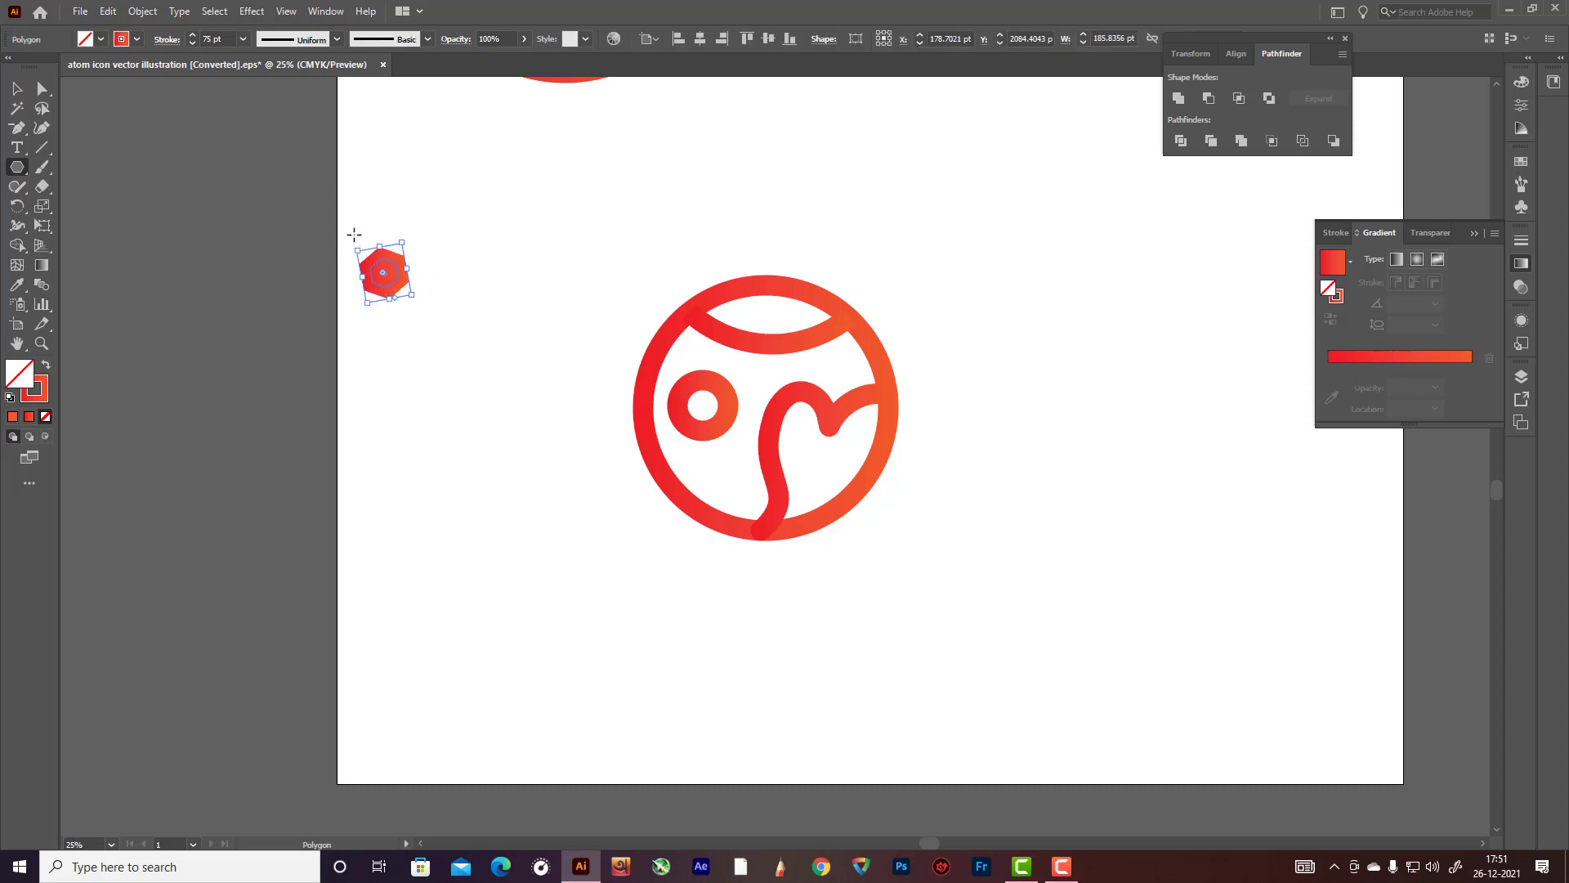
key("Delete")
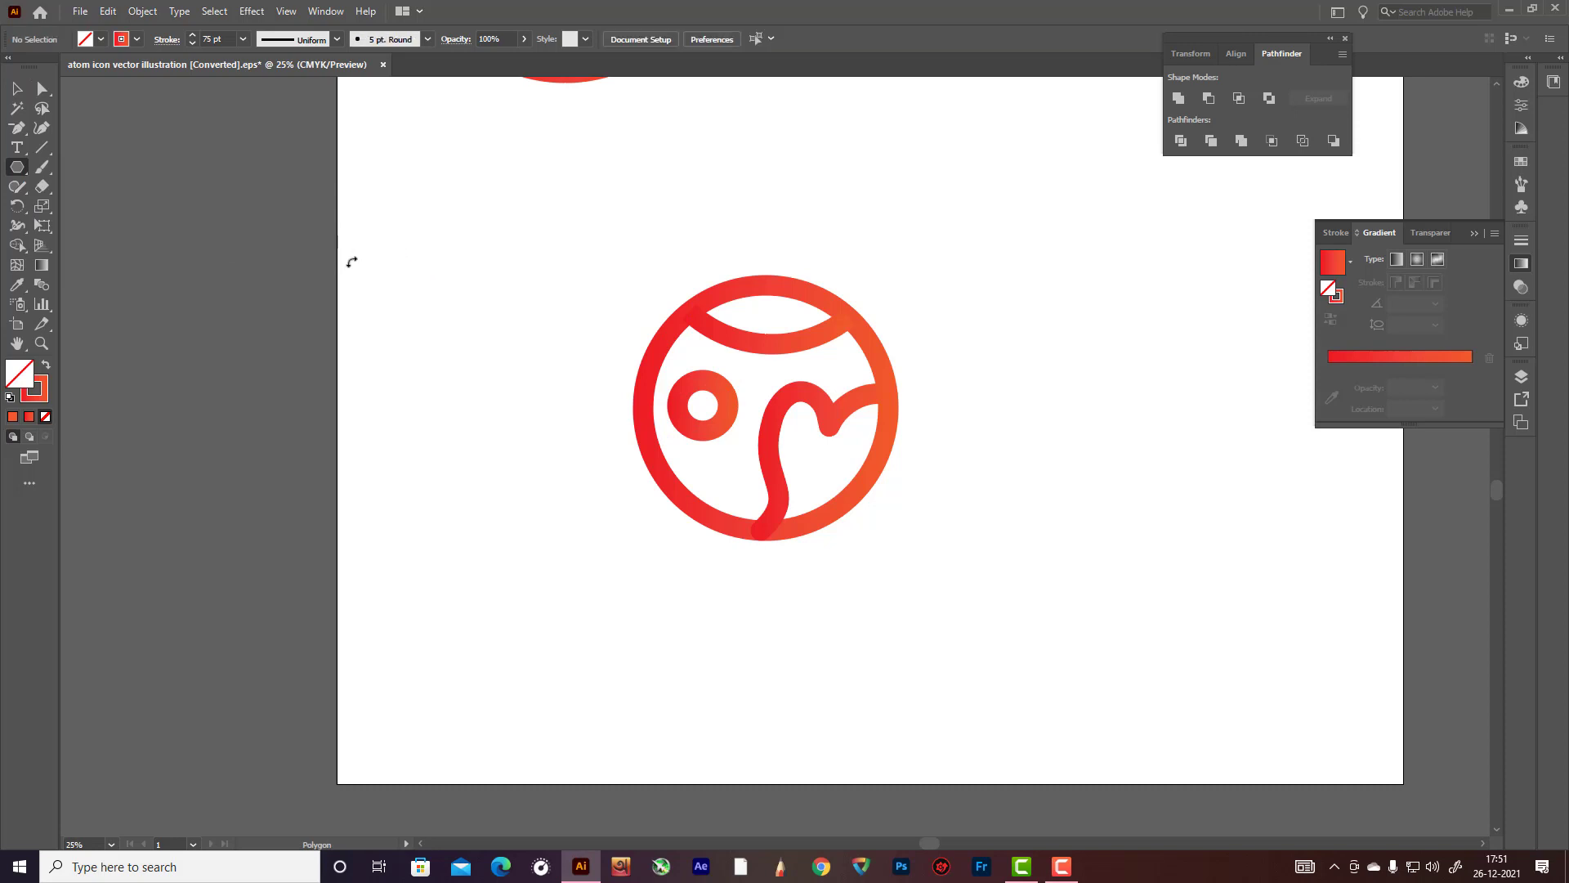
Step: Draw a small rounded polygon ring, shrink it to about 63 pt wide, and place copies above the wavy line's dip and below the crater
left_click(24, 174)
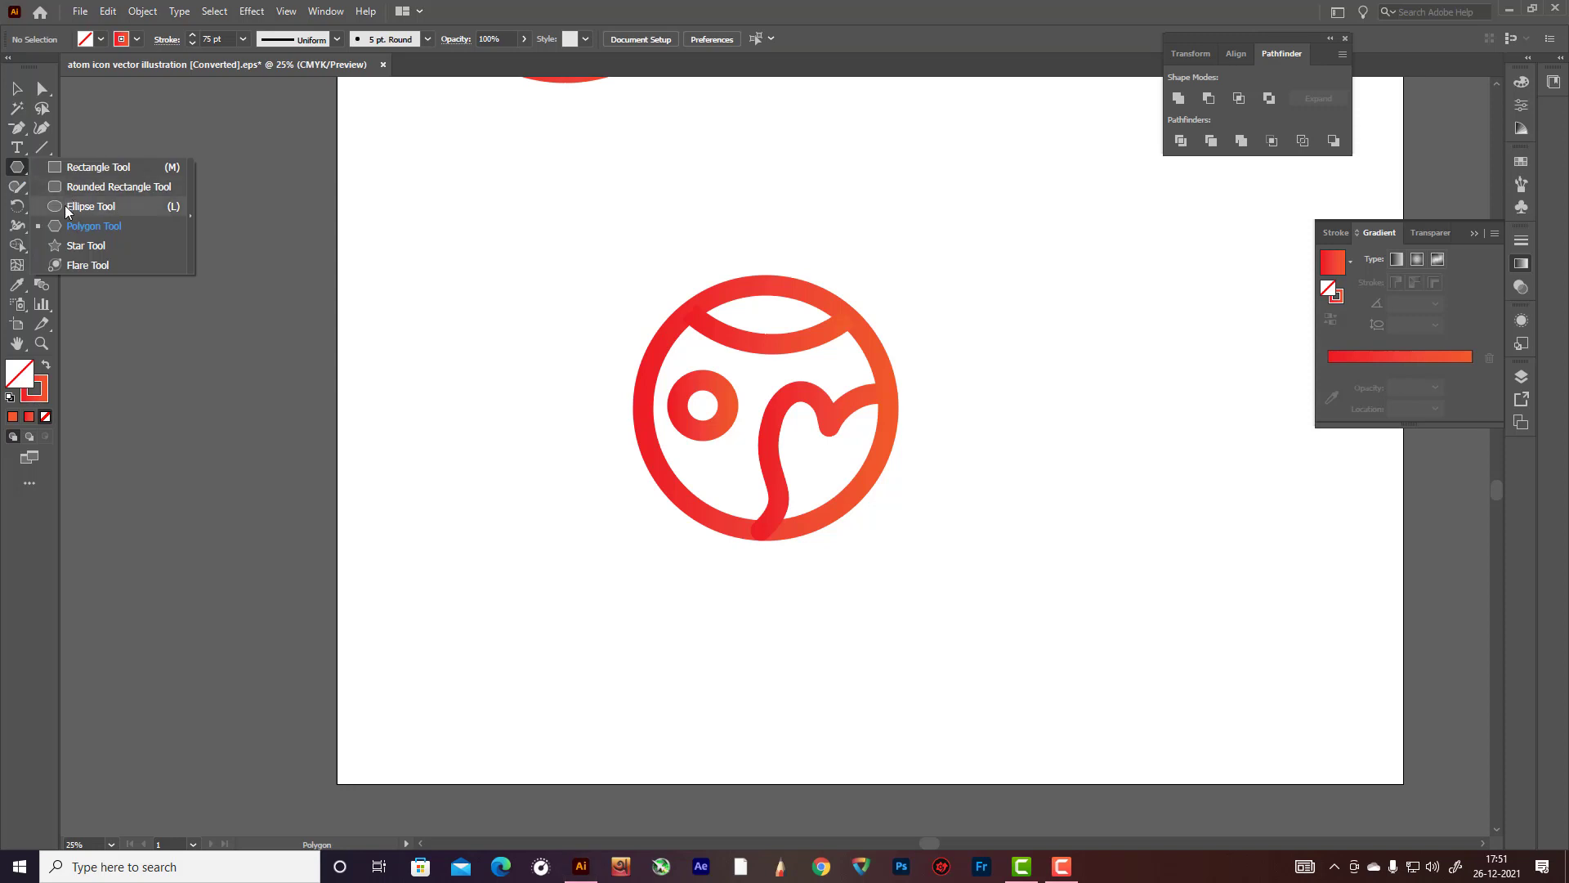
left_click_drag(493, 272, 456, 325)
left_click(42, 89)
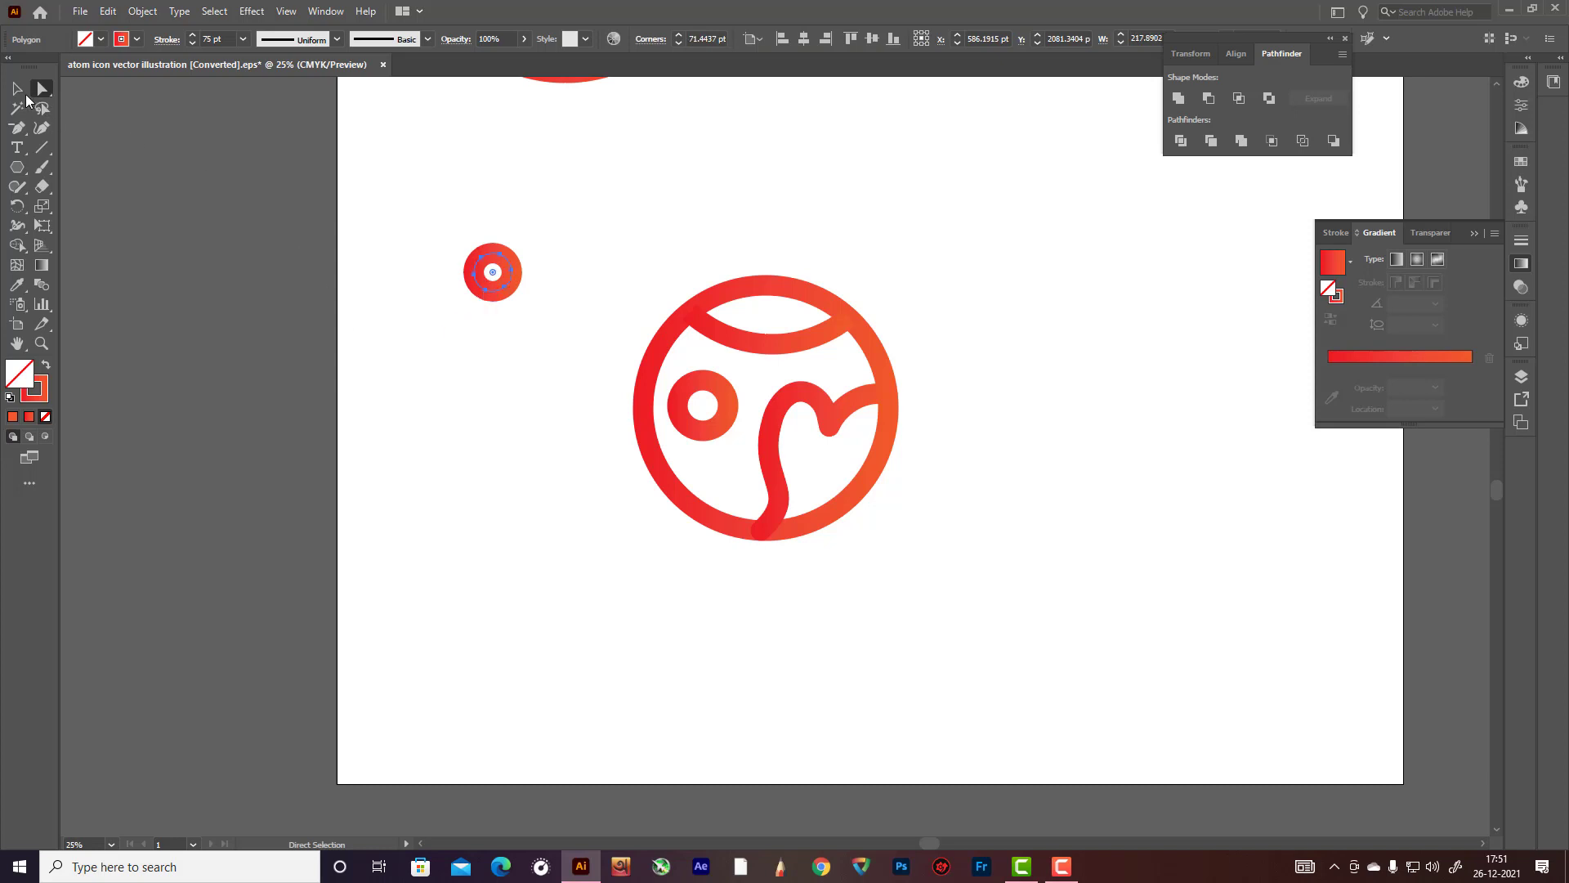
left_click(18, 90)
left_click(689, 236)
left_click_drag(511, 270, 760, 376)
left_click(532, 353)
left_click(521, 338)
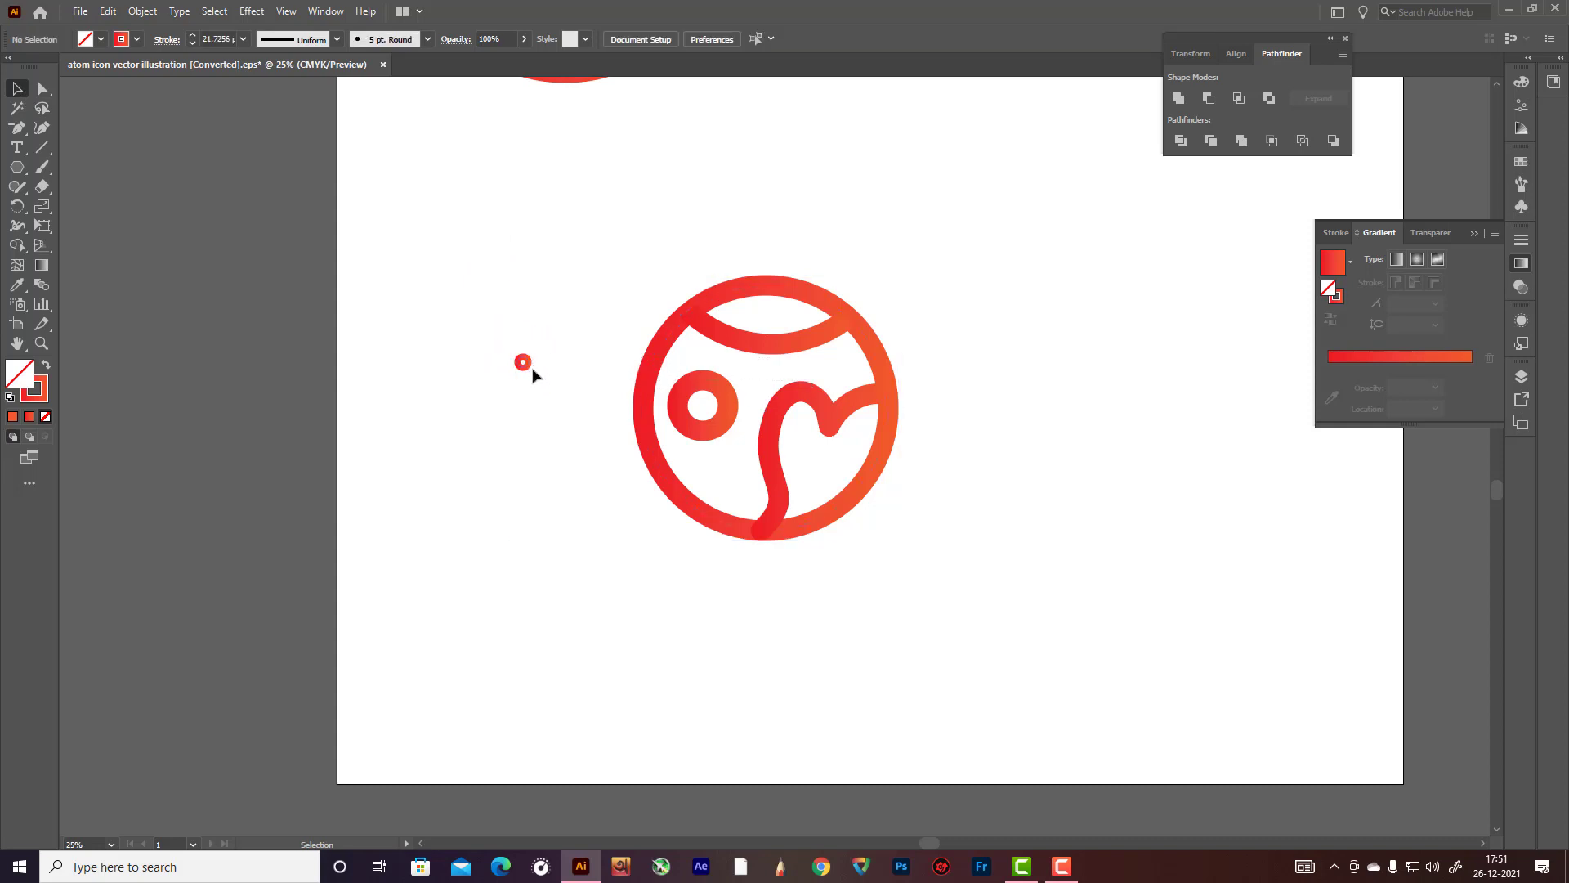
left_click_drag(532, 365, 732, 475)
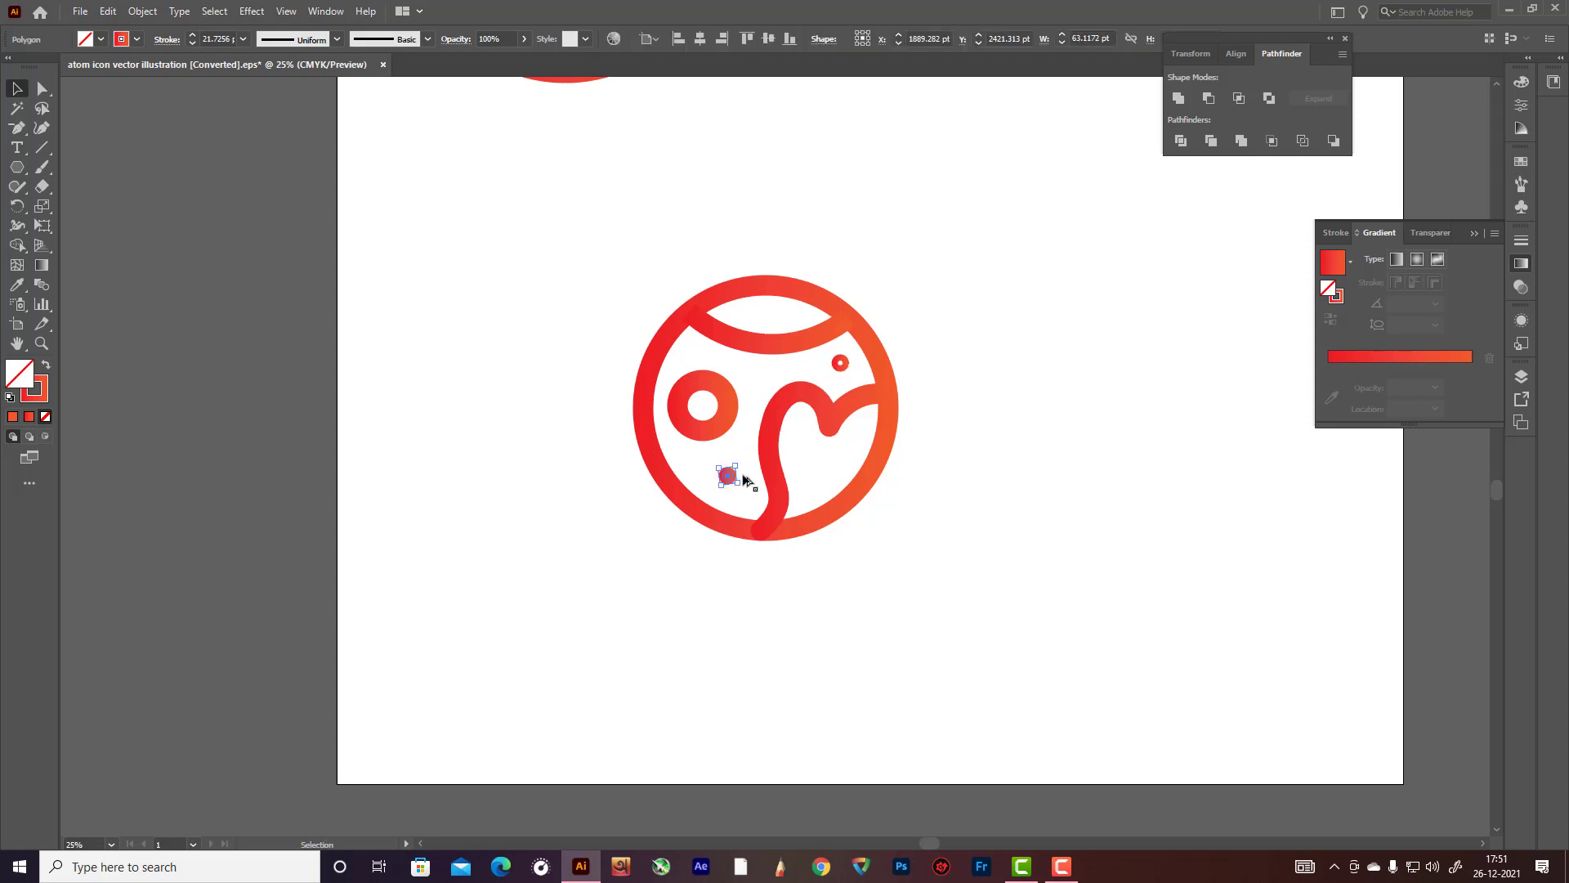
left_click(983, 386)
Step: Convert all strokes of the second planet to filled shapes with Outline Stroke
scroll(979, 378, "down", 3)
scroll(880, 362, "up", 1)
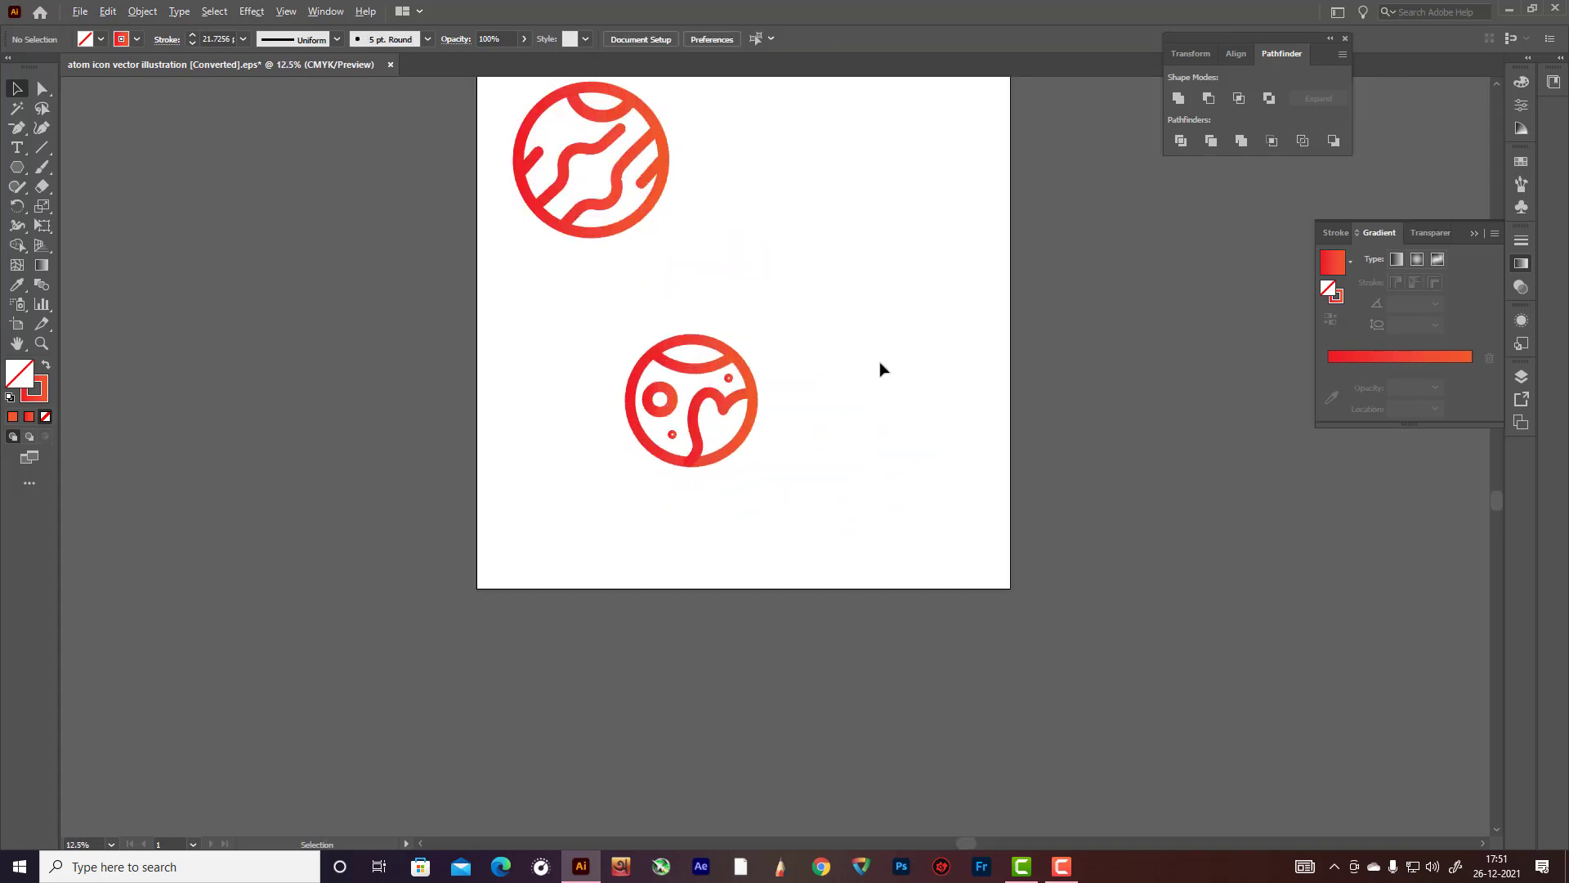
left_click_drag(592, 319, 878, 433)
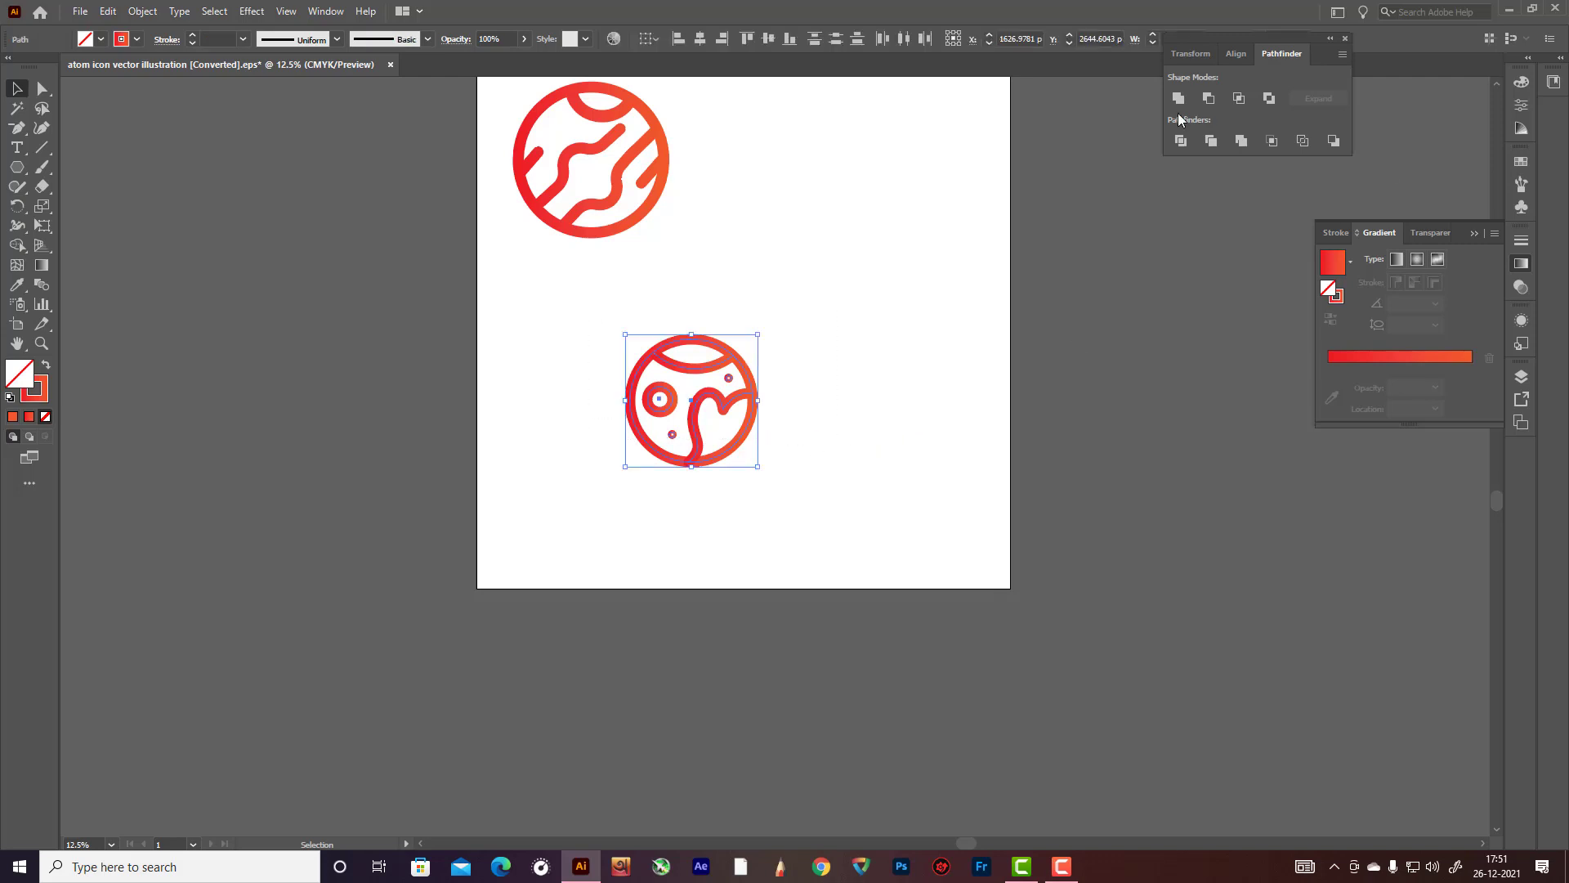
left_click(154, 13)
mouse_move(198, 398)
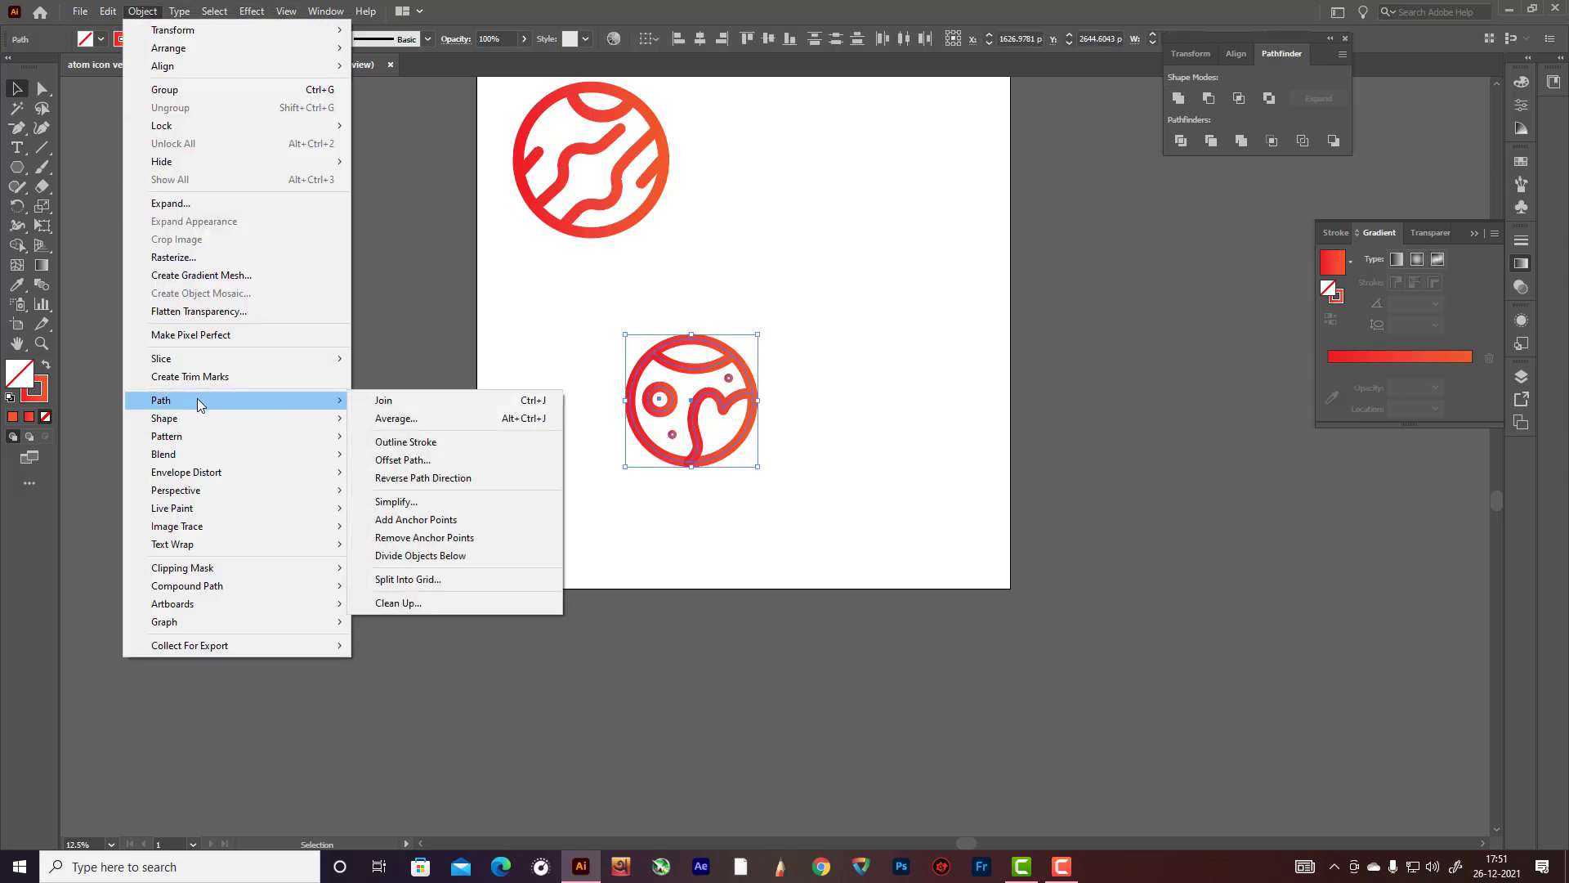
left_click(409, 442)
left_click(878, 397)
left_click(715, 422)
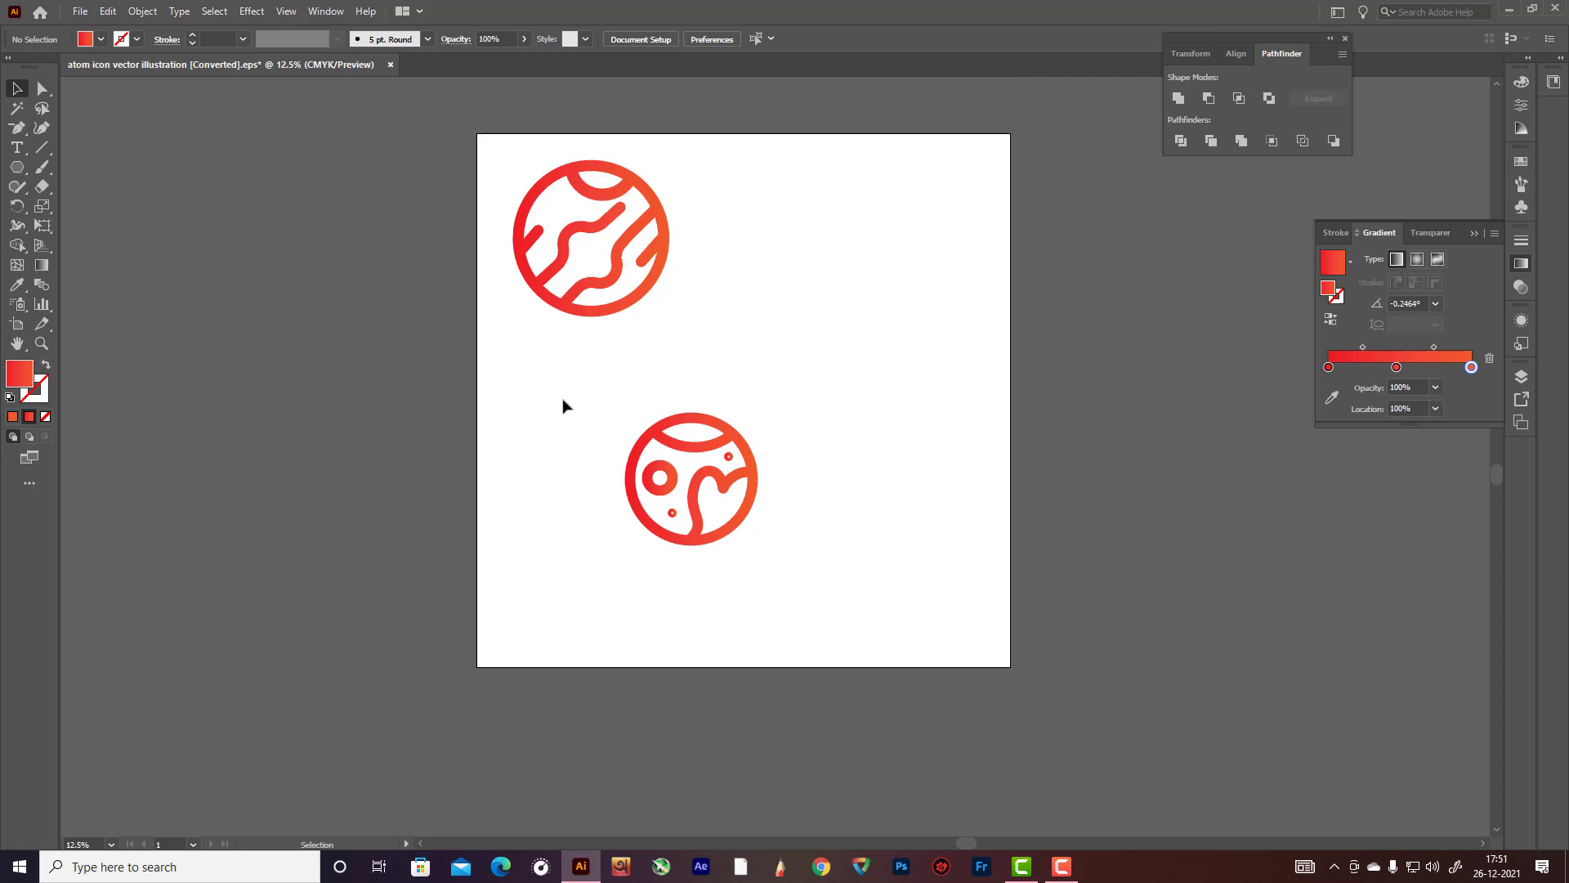
Step: Move the second planet beside the first one and enlarge it to about 1250 pt wide
left_click(629, 429)
left_click_drag(728, 483, 809, 254)
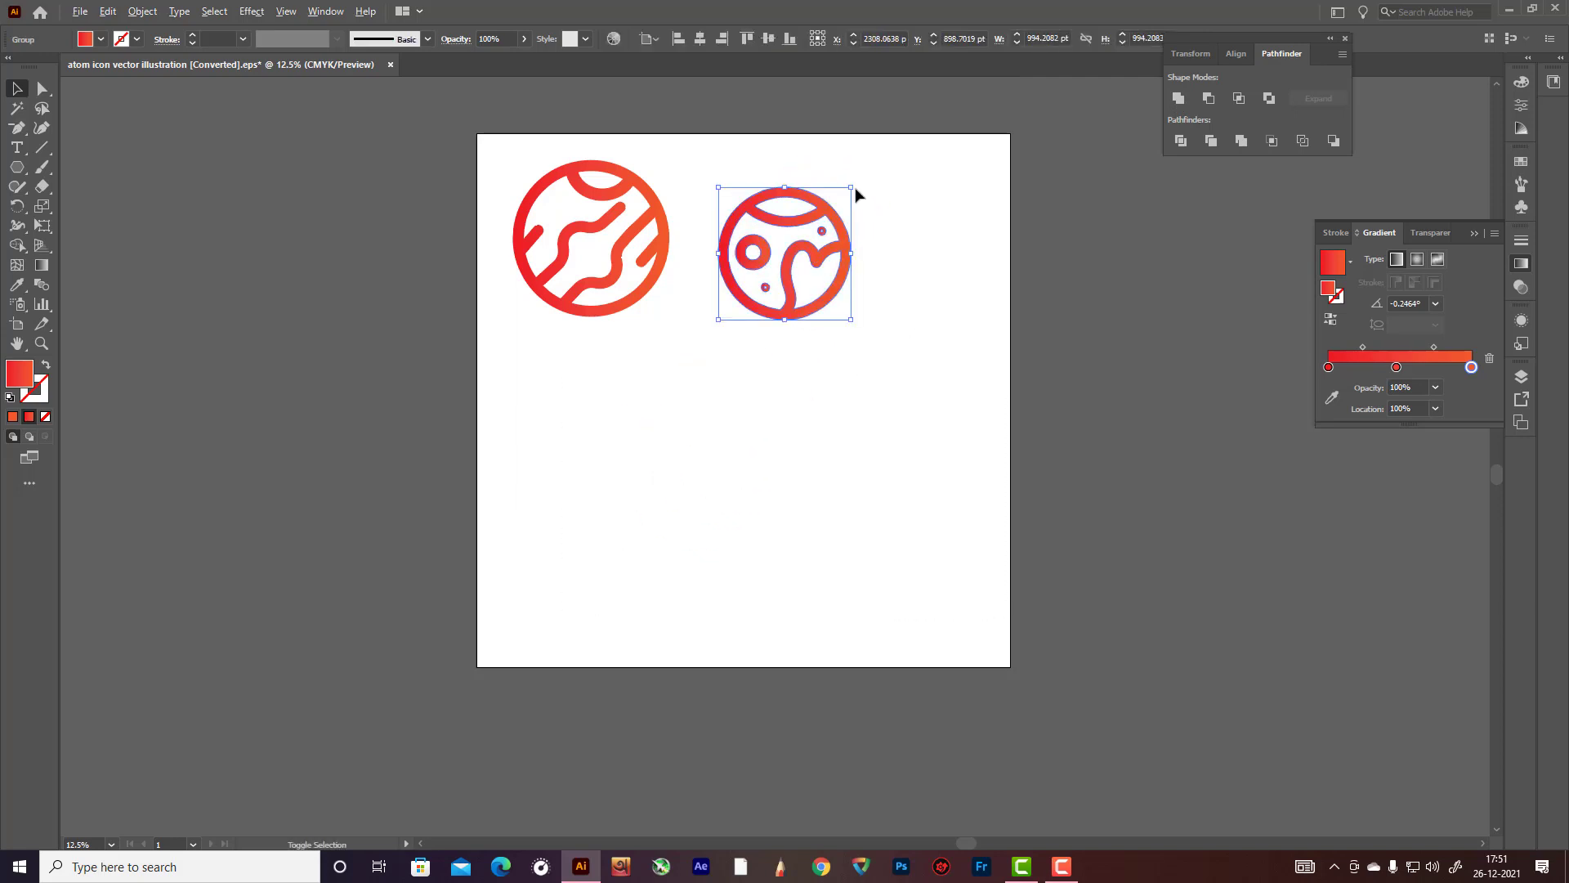
left_click_drag(852, 188, 868, 170)
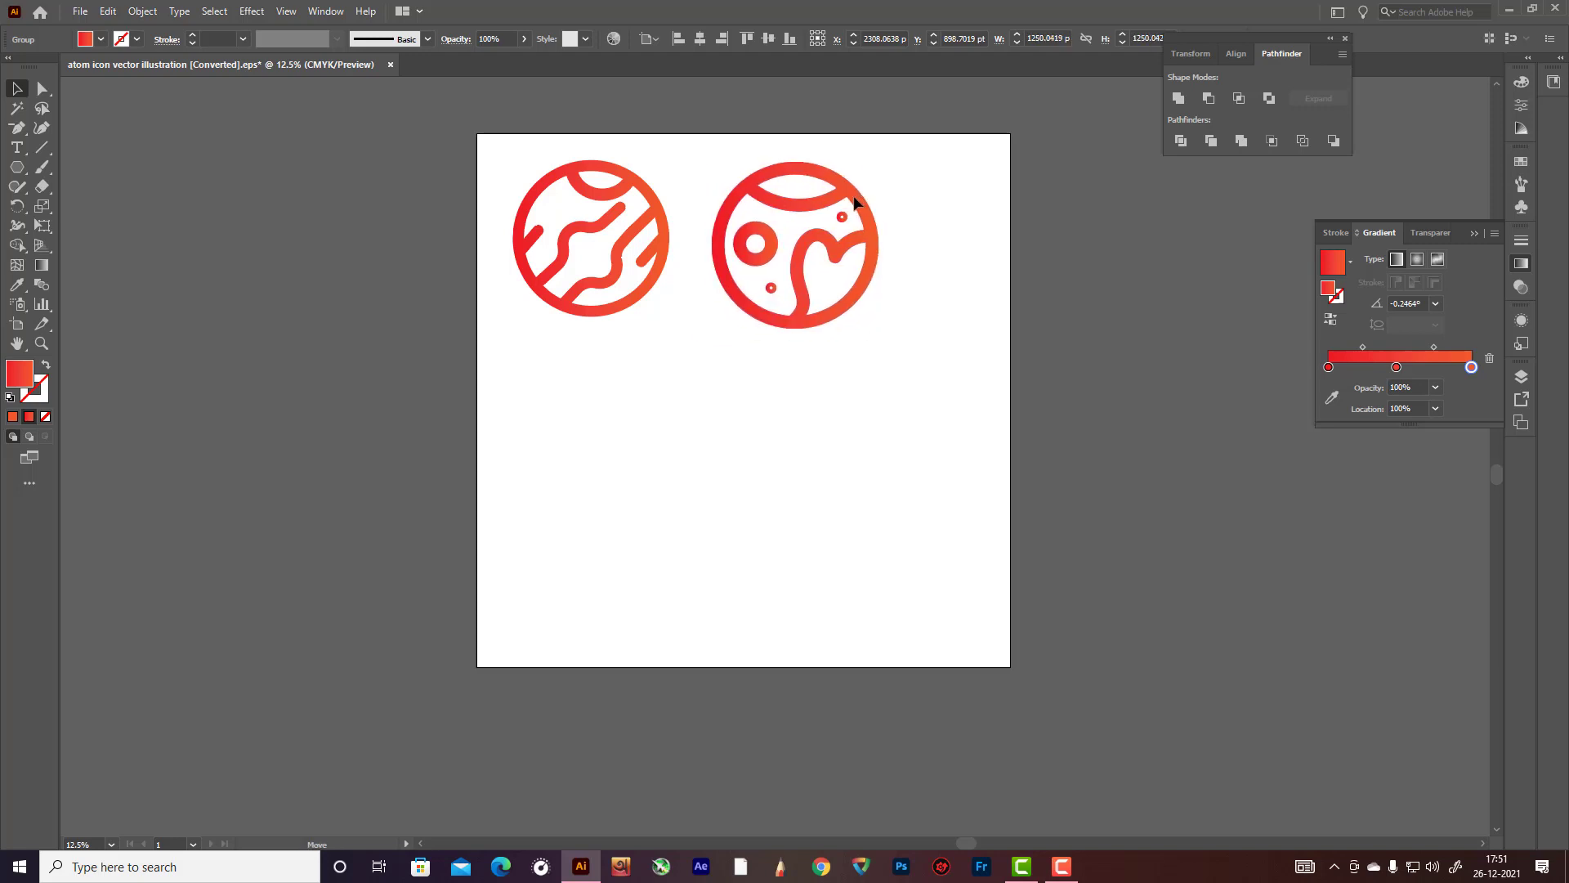
left_click(907, 442)
Step: Draw a circle about 1250 pt in diameter below the planets, with no fill and a 102 pt gradient stroke
scroll(913, 439, "down", 1)
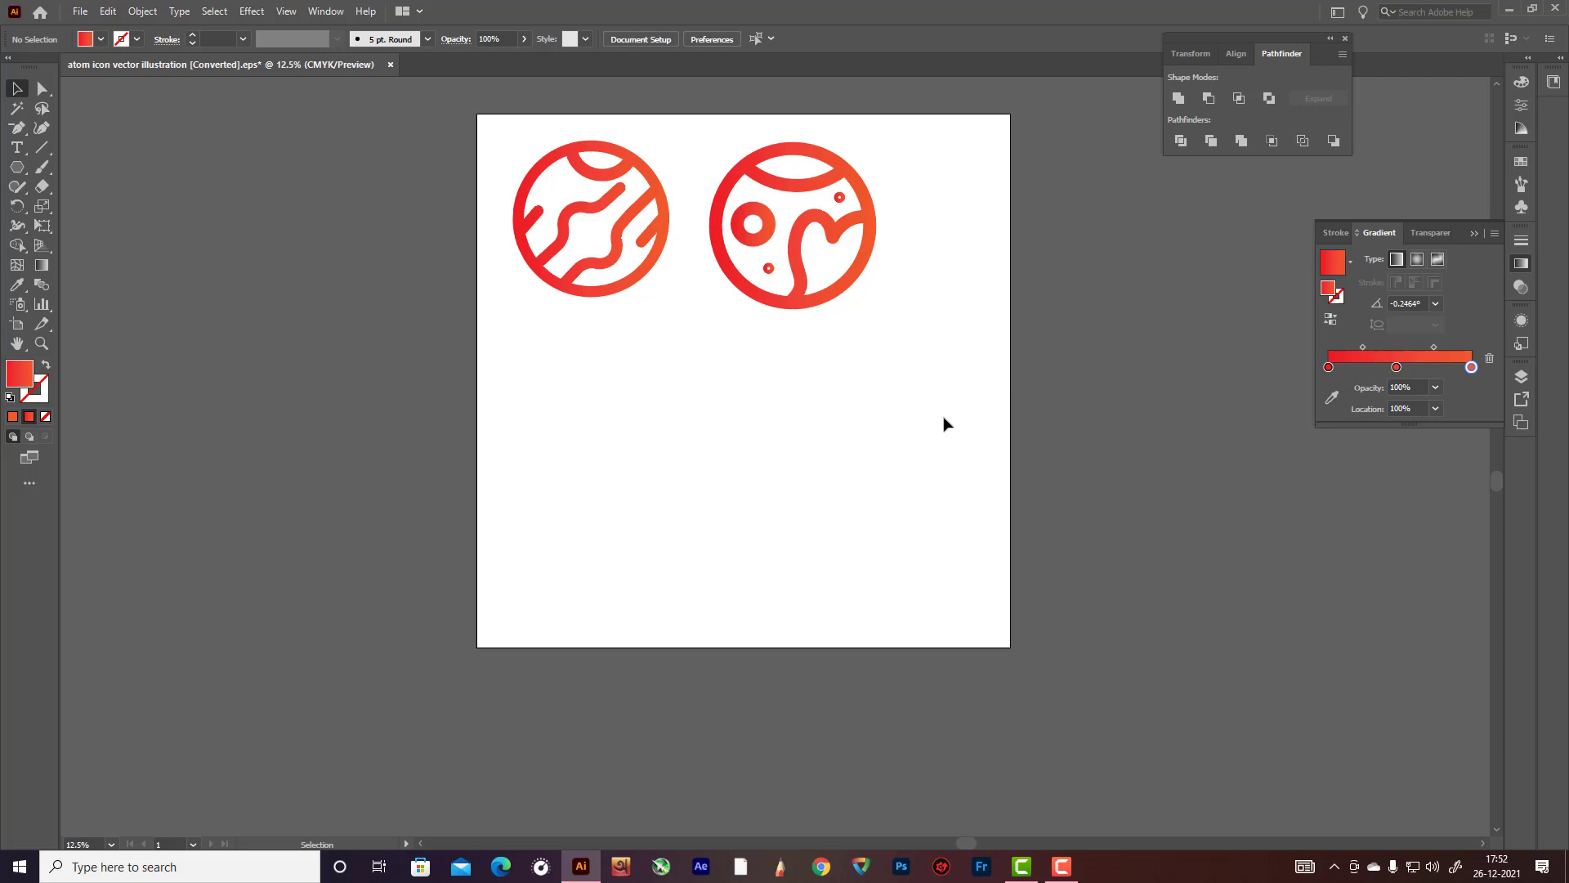
left_click(16, 167)
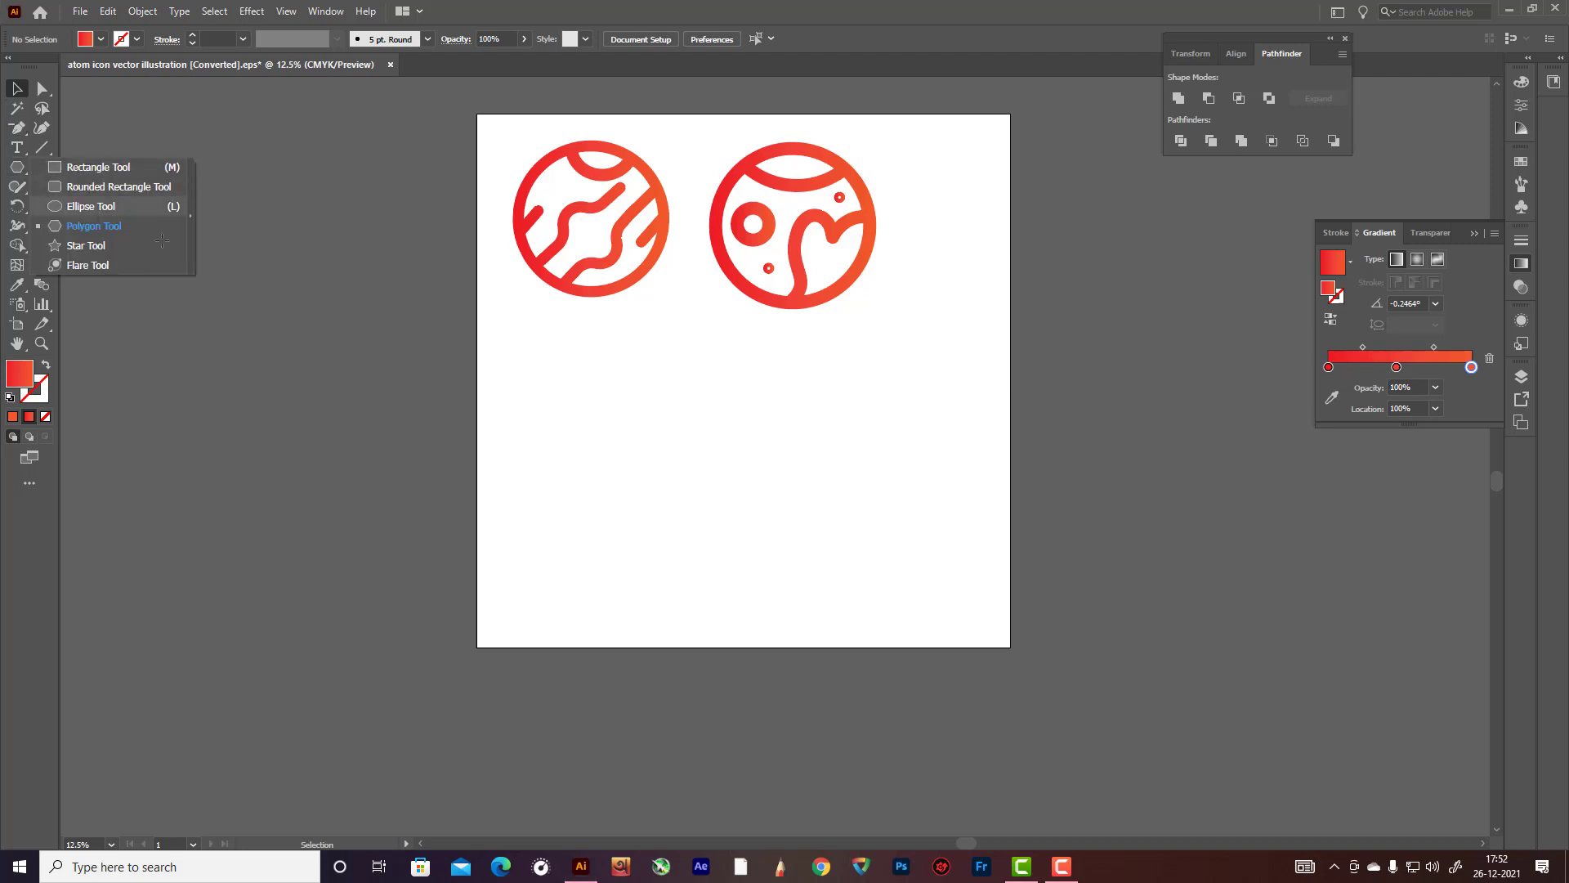
left_click(82, 205)
left_click_drag(678, 453, 759, 515)
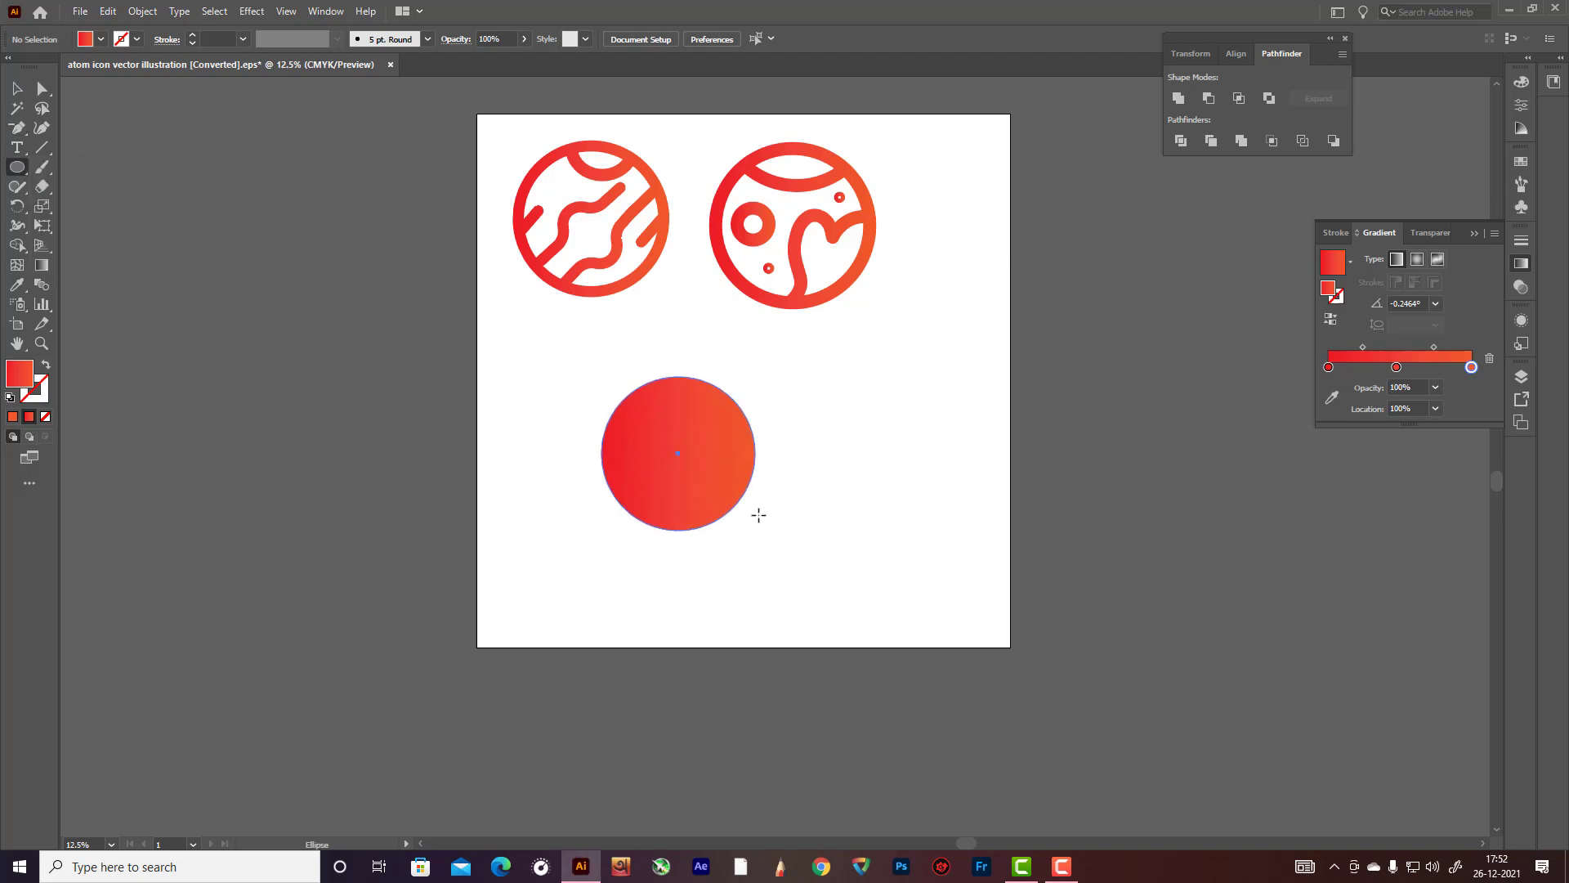
left_click(47, 366)
scroll(228, 39, "up", 20)
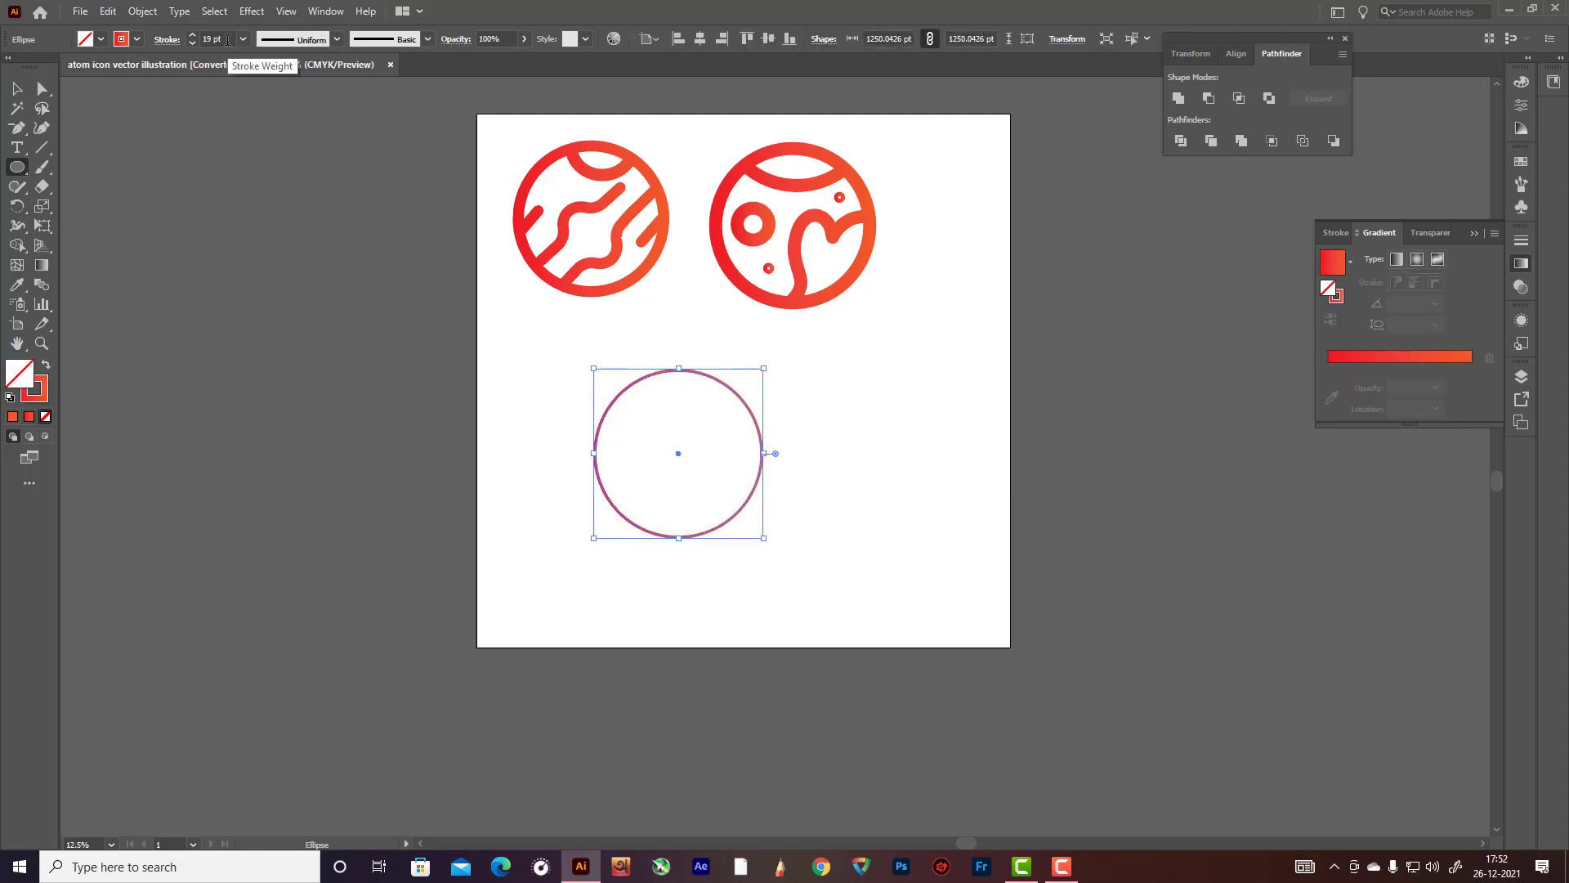
scroll(228, 39, "up", 20)
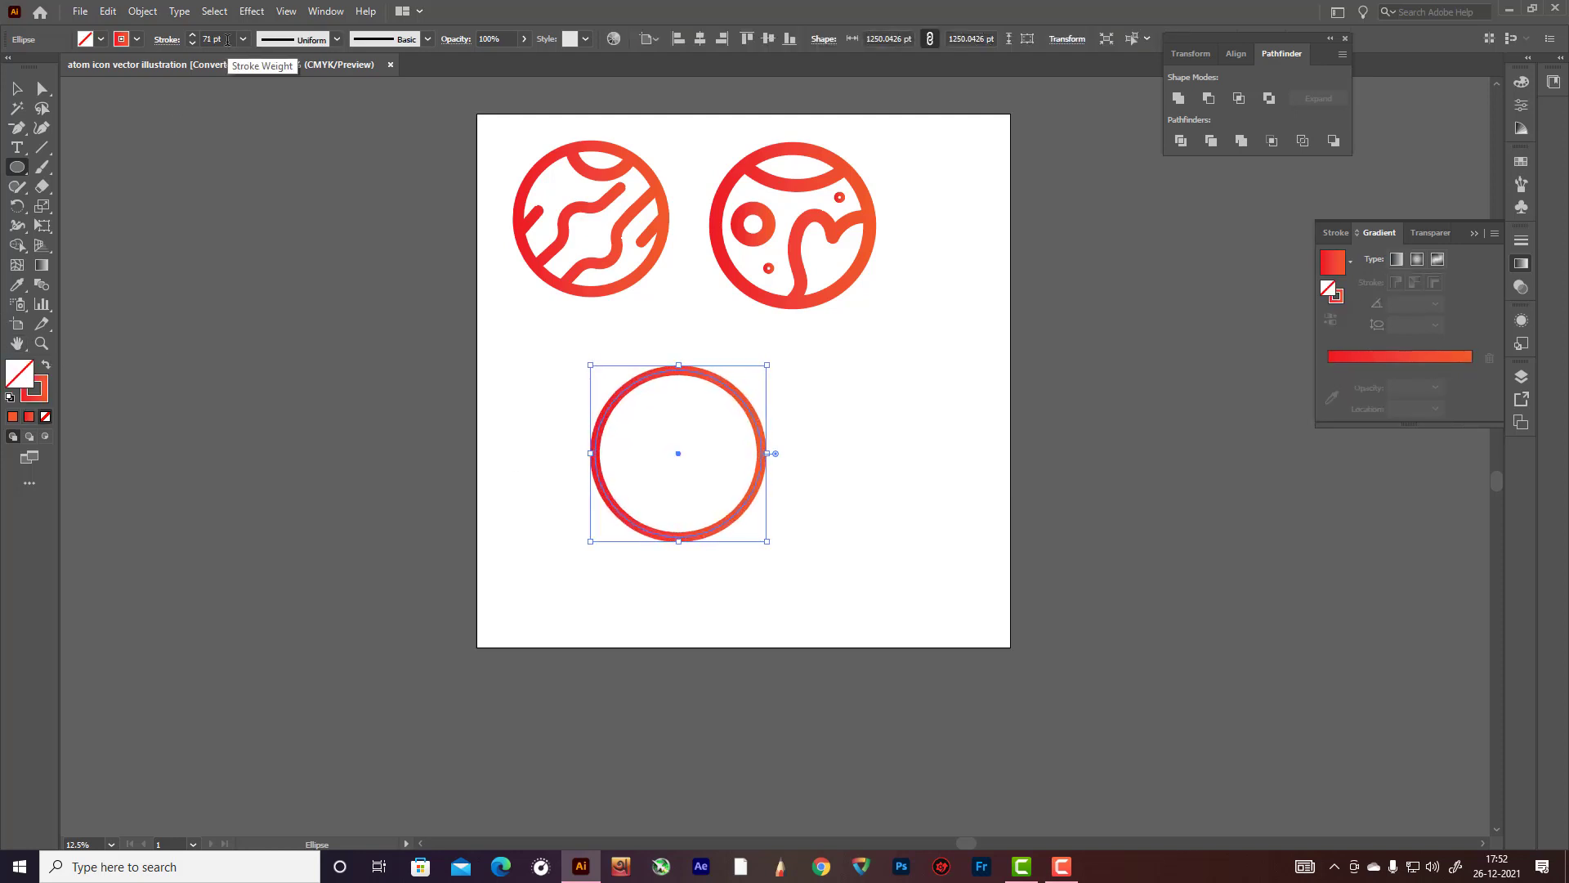
scroll(228, 39, "up", 5)
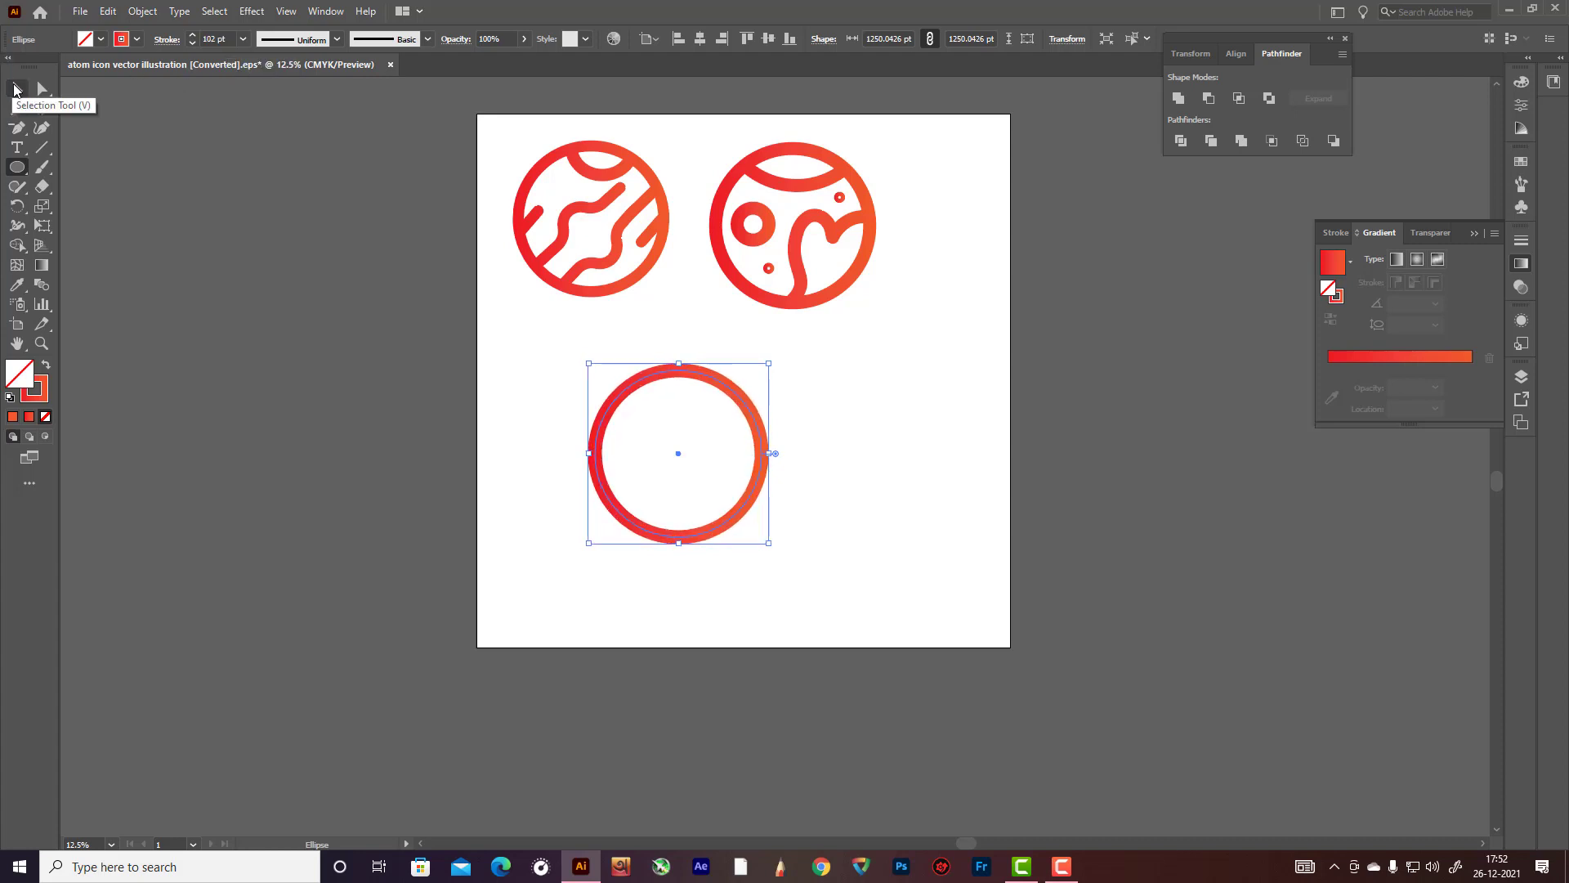
left_click(17, 88)
left_click(879, 450)
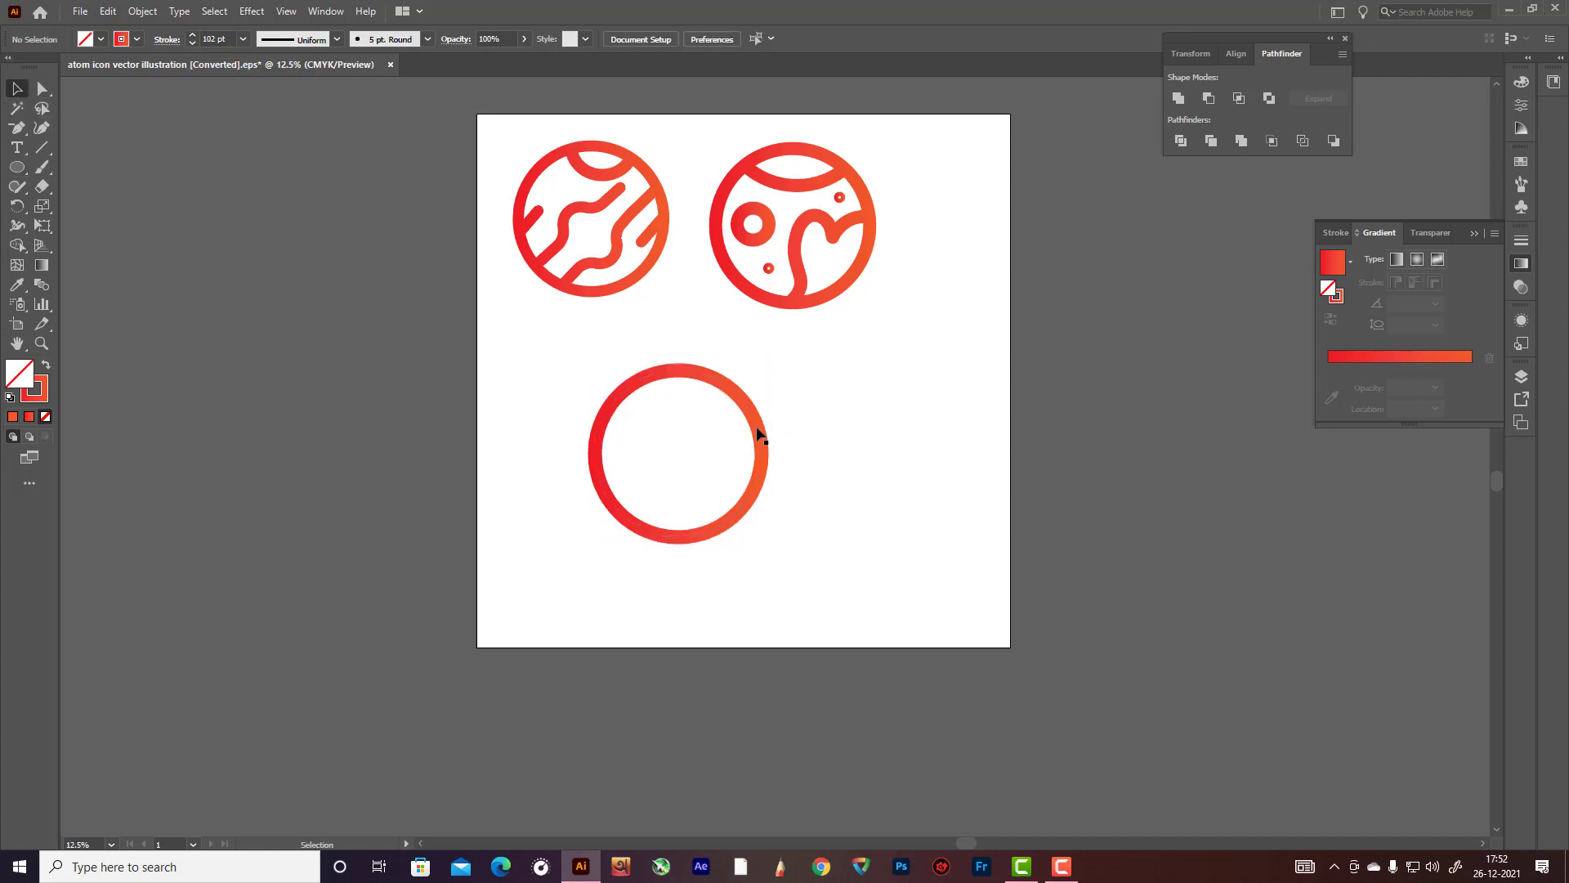
Step: Duplicate the new ring and shrink the copy to a stroke of about 89.5 pt, overlapping the original's upper right
left_click(759, 437)
left_click_drag(762, 441, 824, 396)
mouse_move(833, 331)
left_mouse_down()
mouse_move(780, 365)
mouse_move(801, 379)
left_mouse_up()
left_click(714, 409)
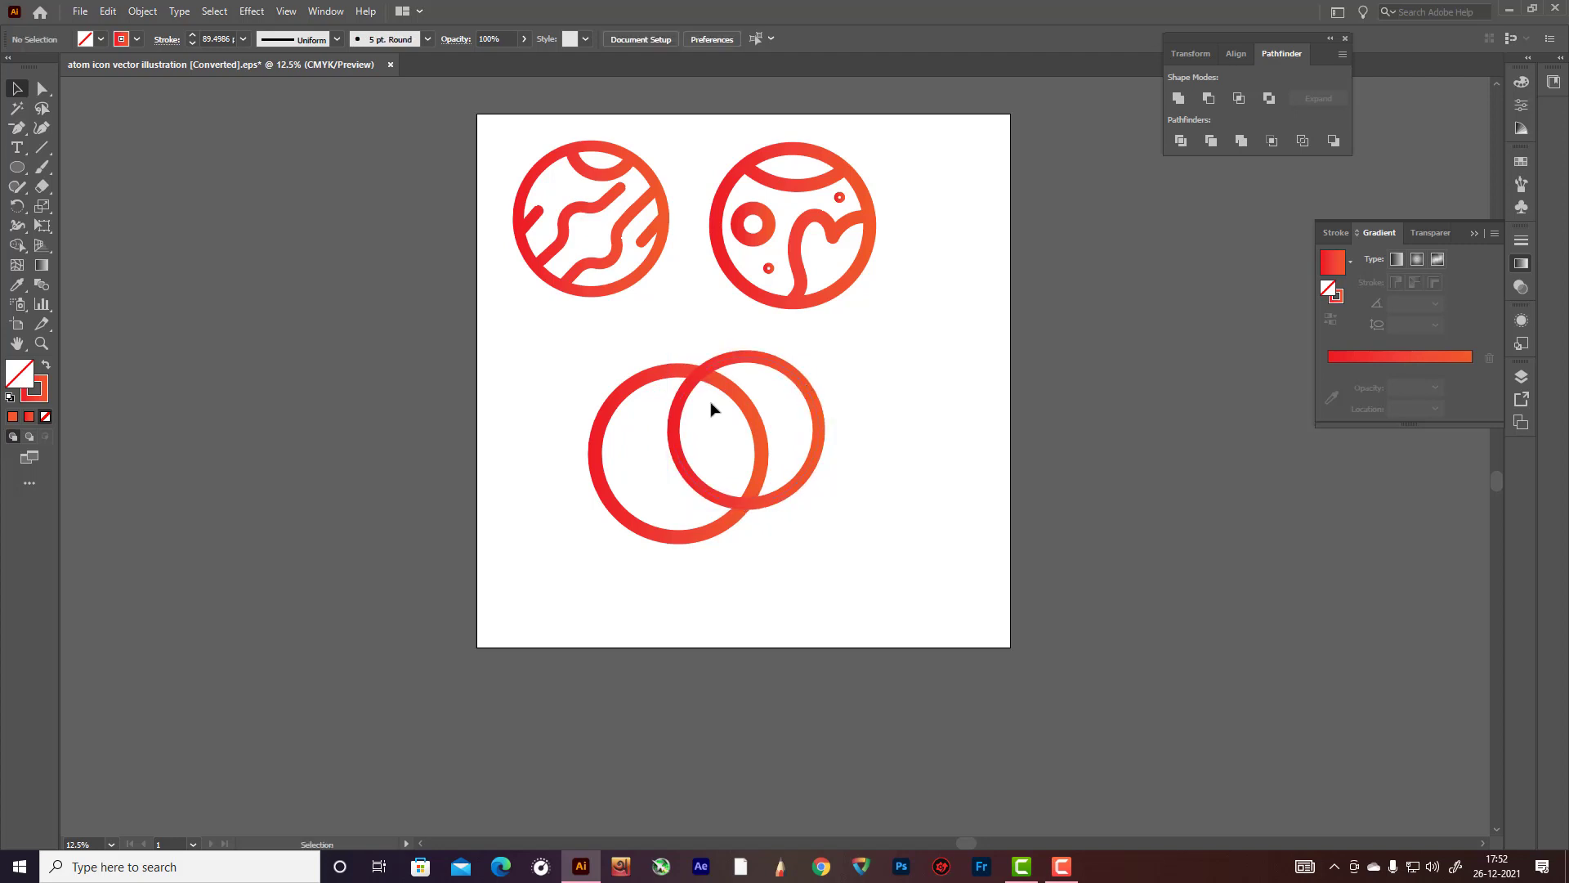
Step: Cut the smaller ring out of the larger one with Shape Builder, leaving a crescent moon outline
left_click_drag(577, 375, 826, 526)
left_click(17, 246)
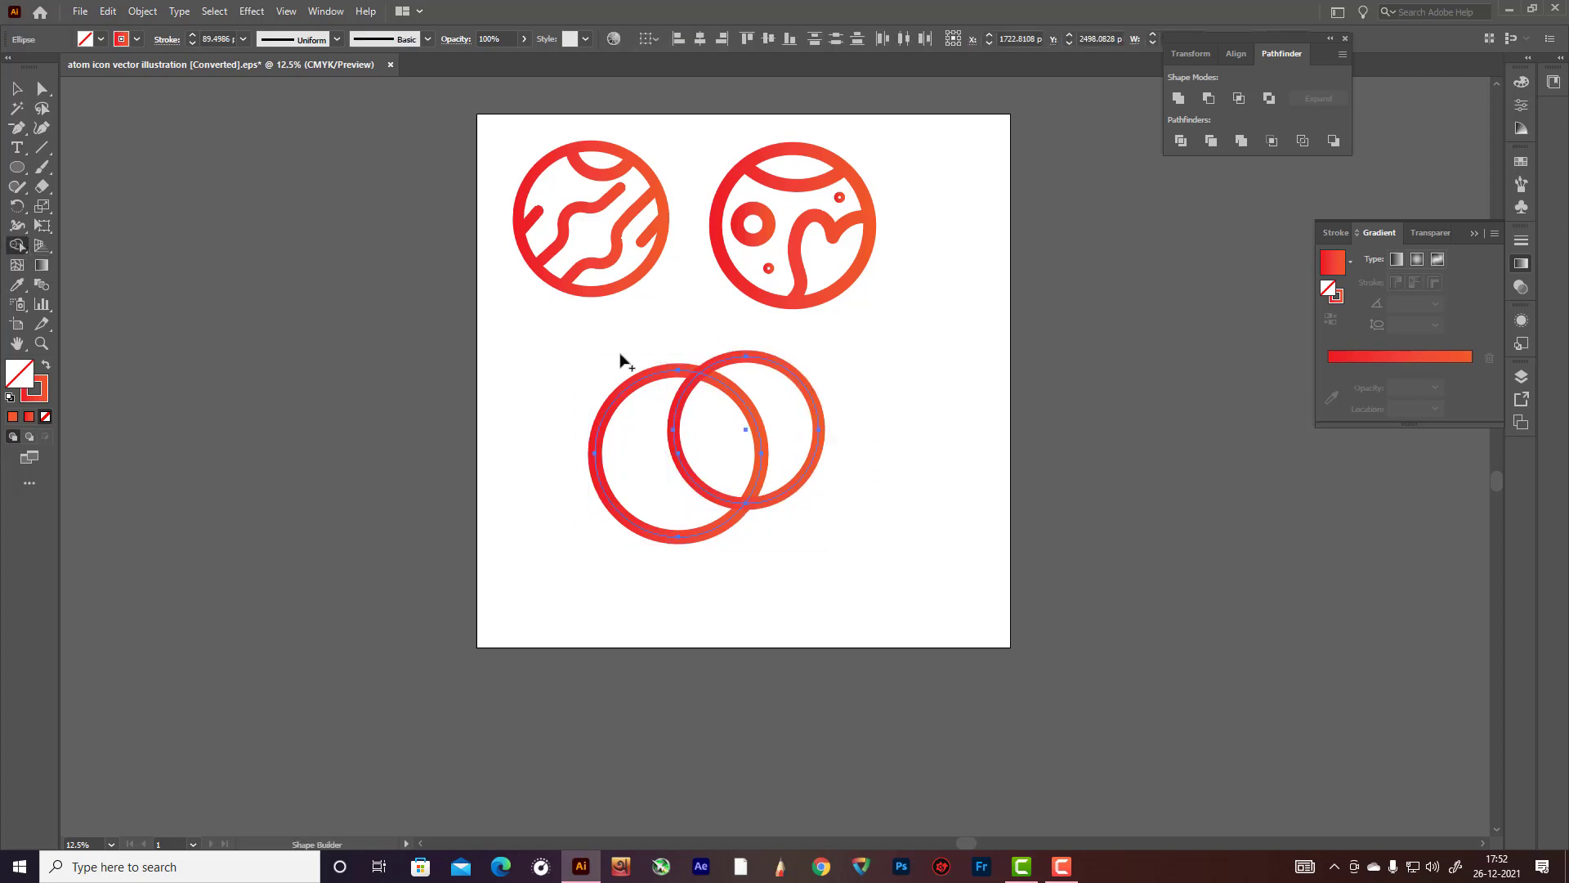
left_click_drag(738, 435, 841, 420)
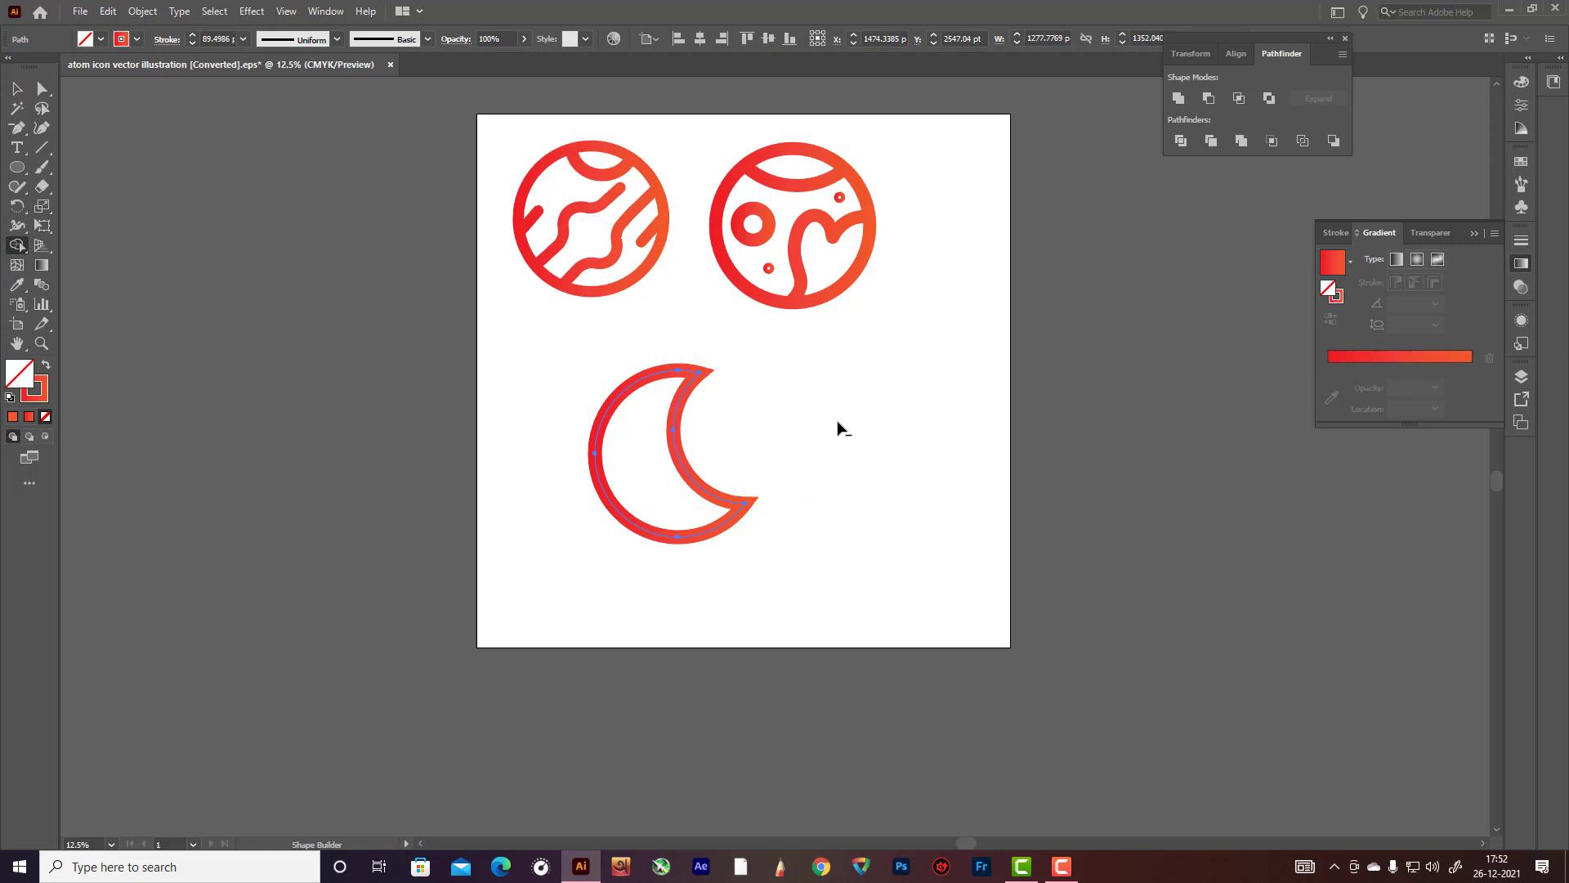
left_click(17, 88)
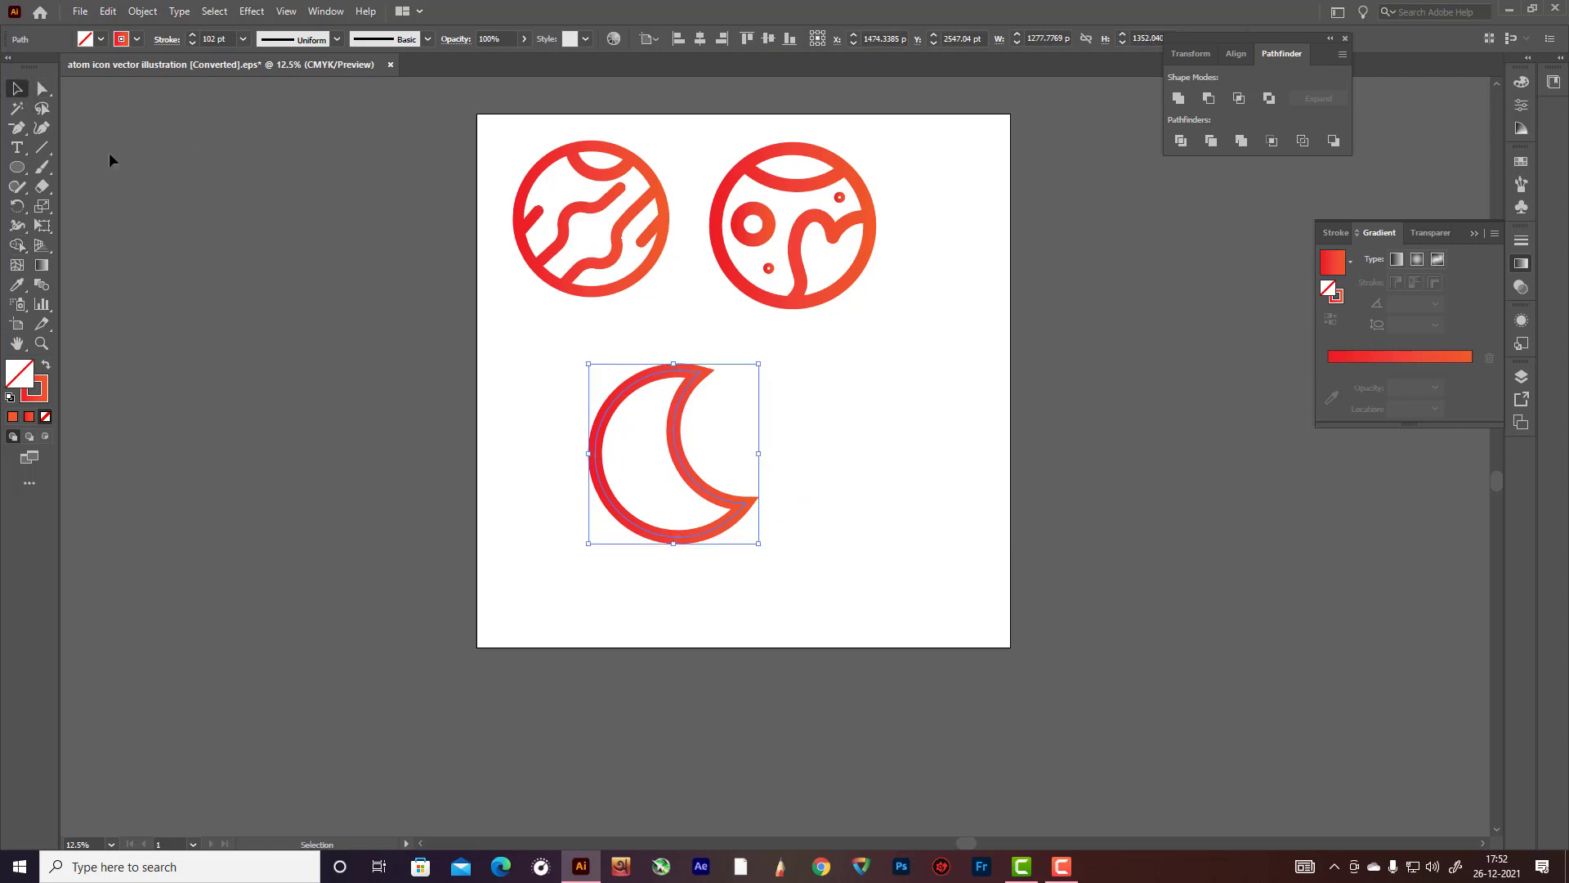
left_click(568, 466)
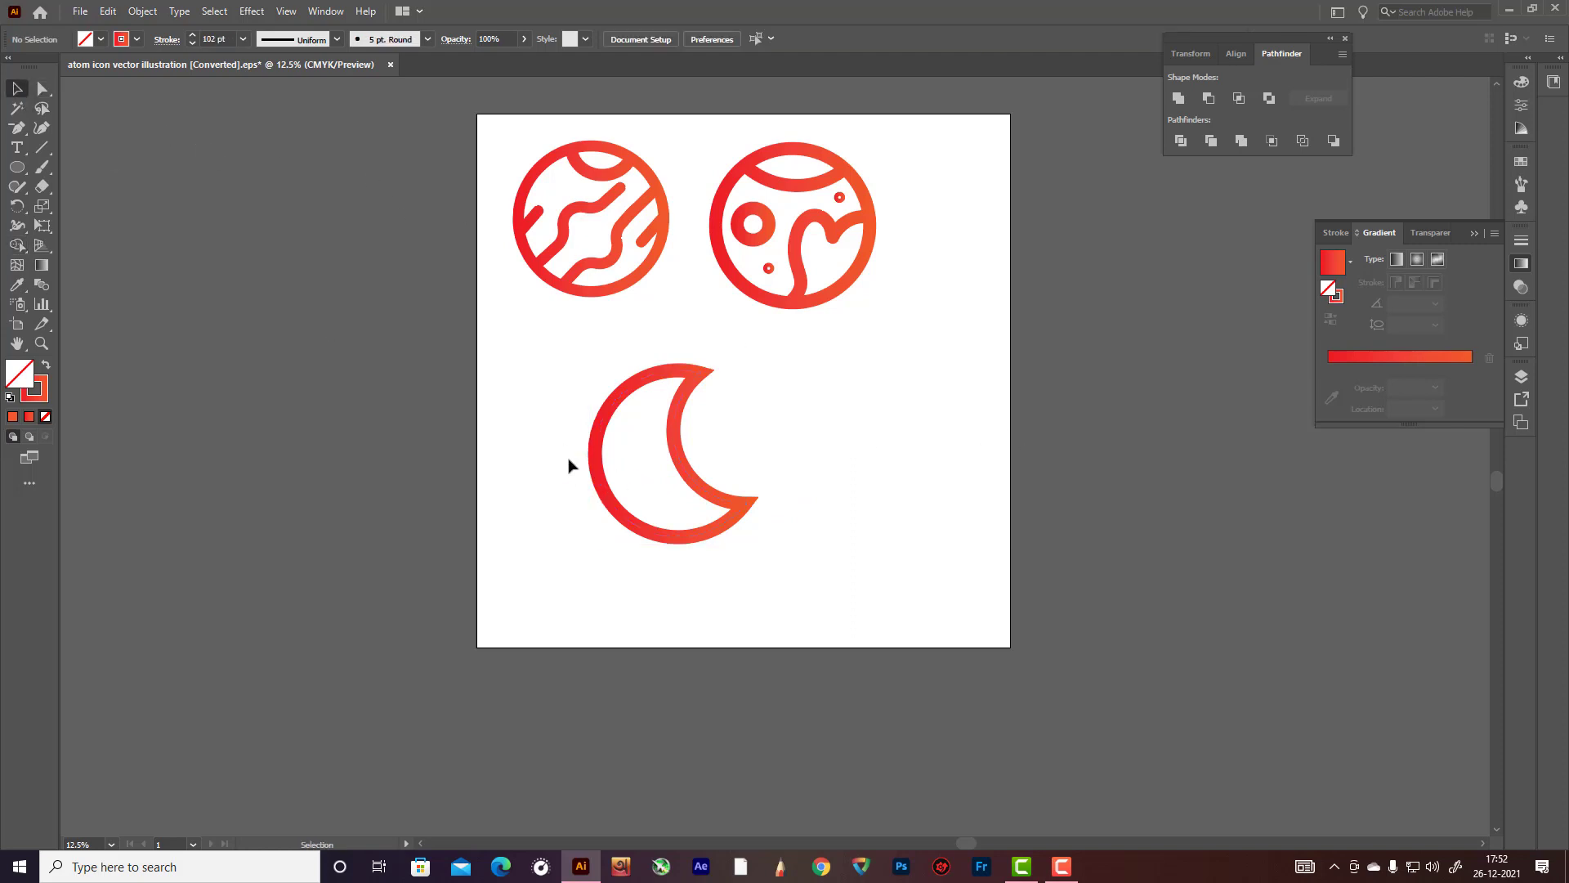
Step: Rotate the crescent about 20° counterclockwise and give its stroke rounded caps and corners
left_click_drag(517, 388, 723, 339)
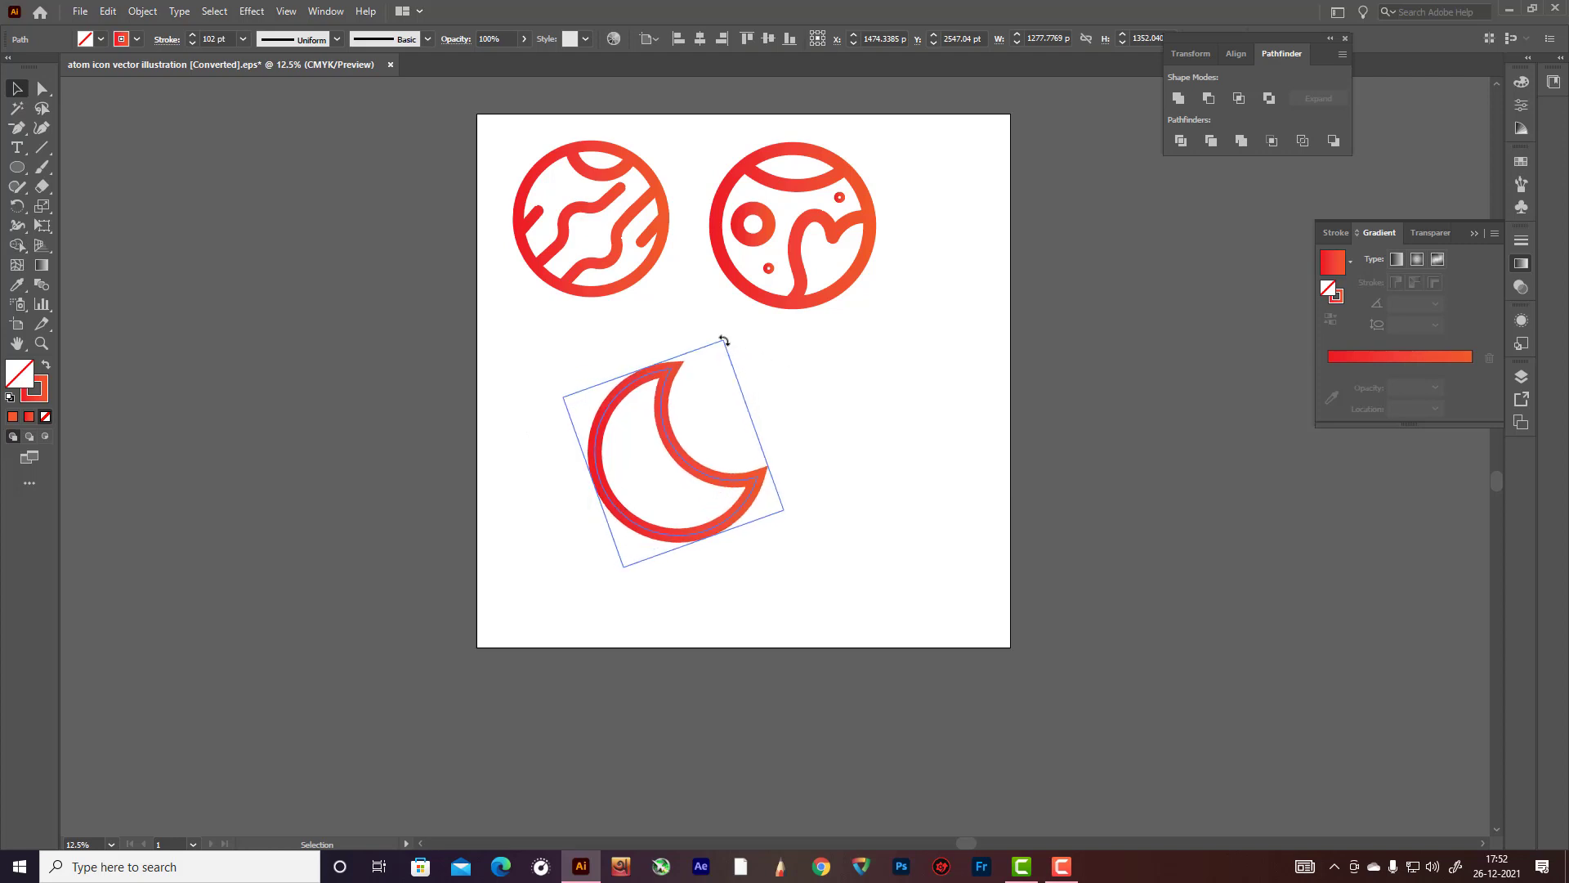
left_click(172, 40)
left_click(84, 81)
left_click(84, 101)
left_click(553, 356)
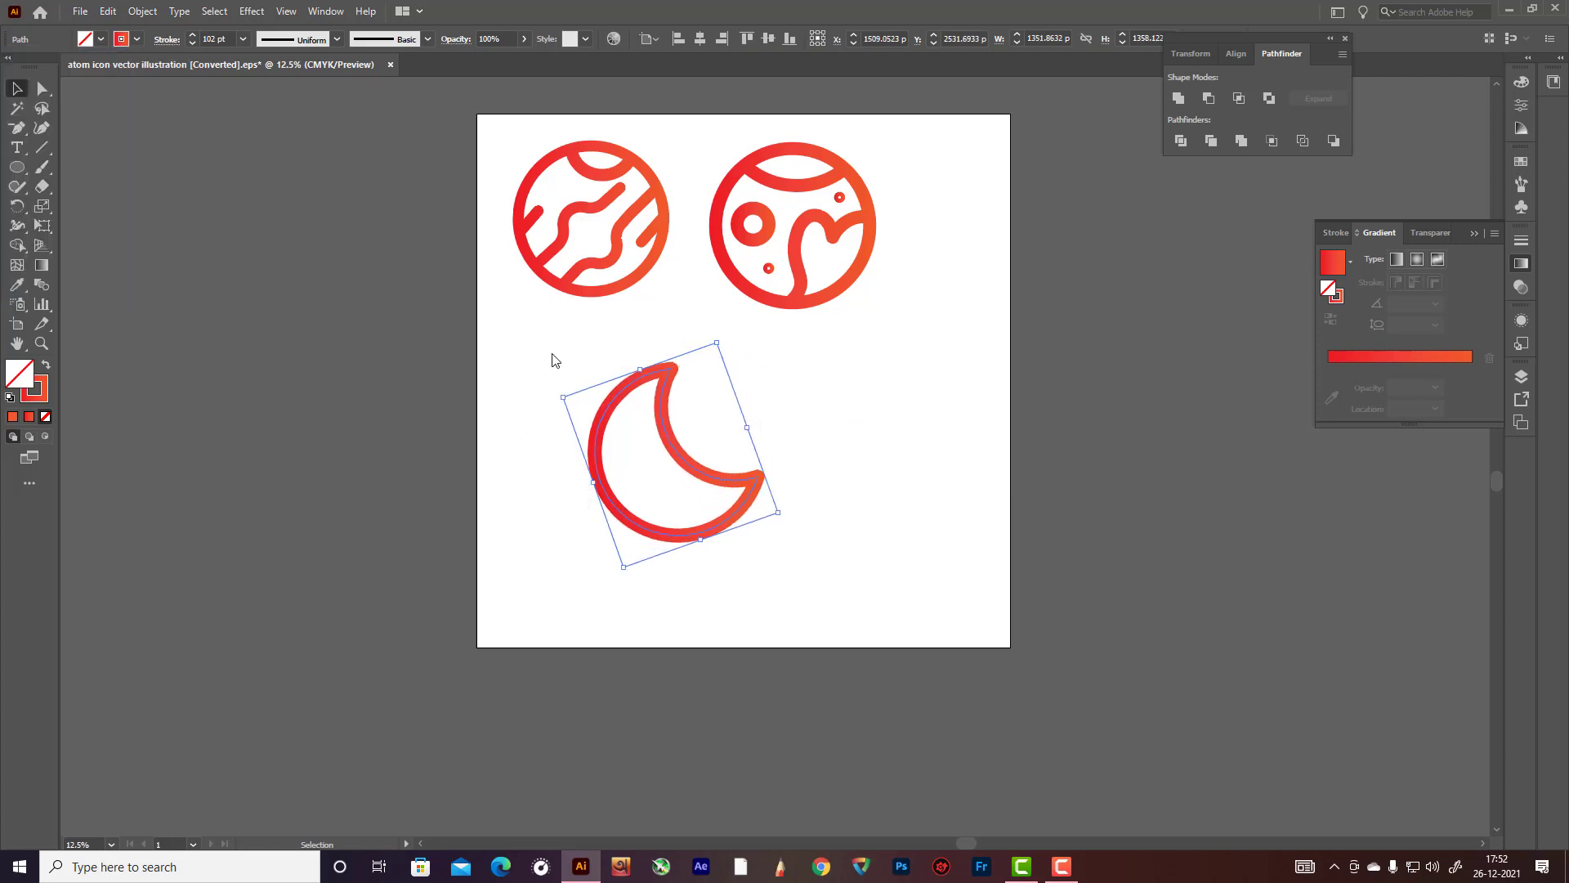
left_click(782, 399)
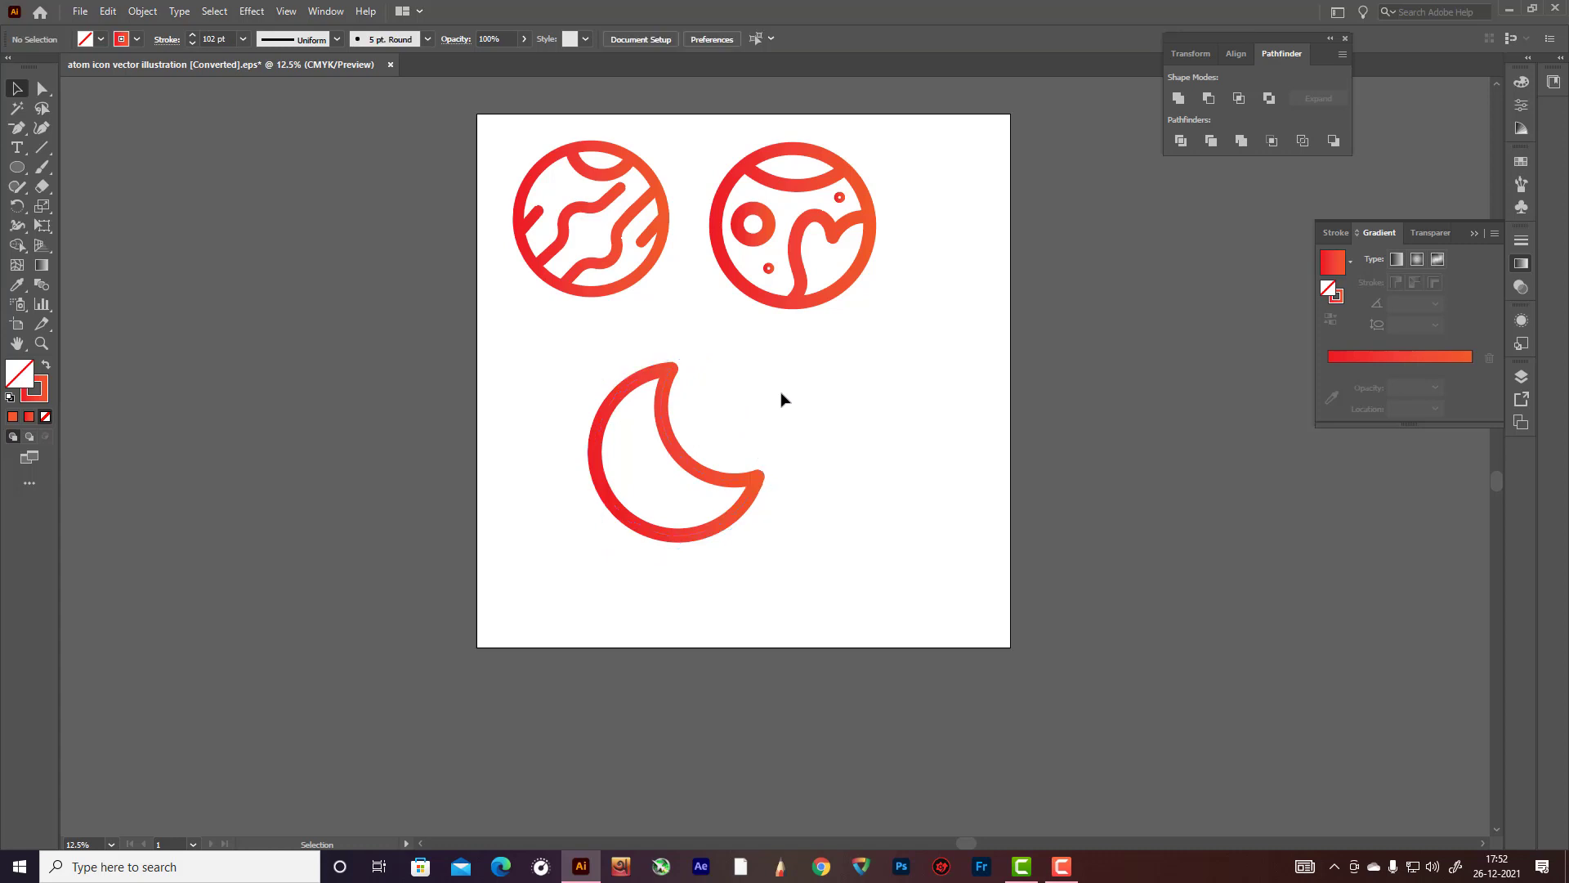
Step: Draw a rectangle about 325 × 49 pt outside the artboard, with the gradient as its fill and no stroke
left_click(17, 166)
left_click(61, 168)
left_click_drag(195, 282, 243, 291)
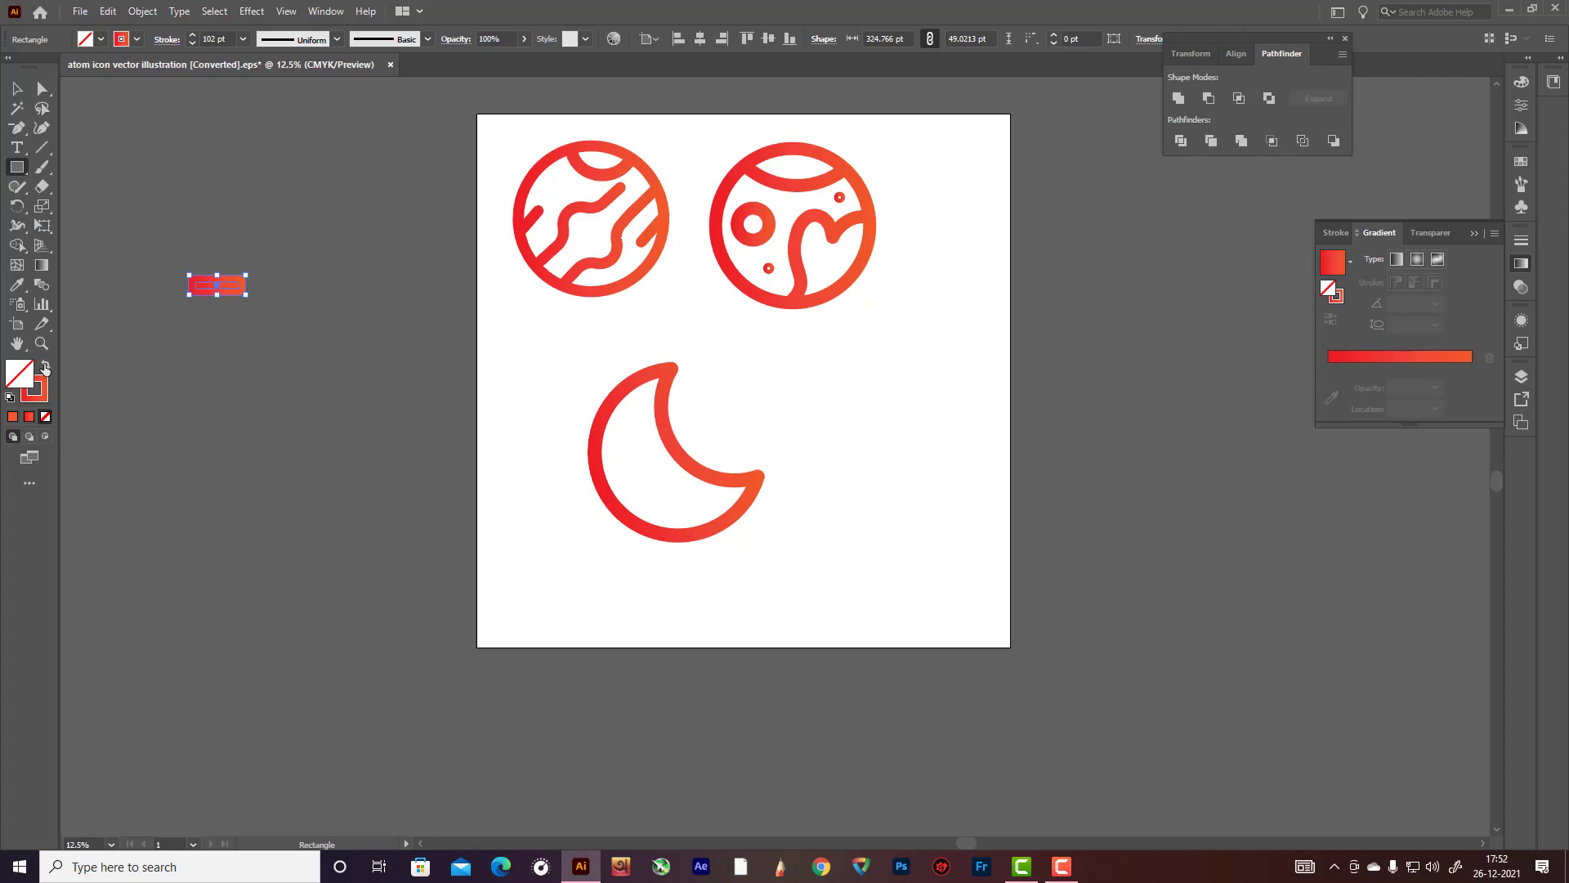
left_click(45, 366)
left_click(17, 88)
left_click(245, 284)
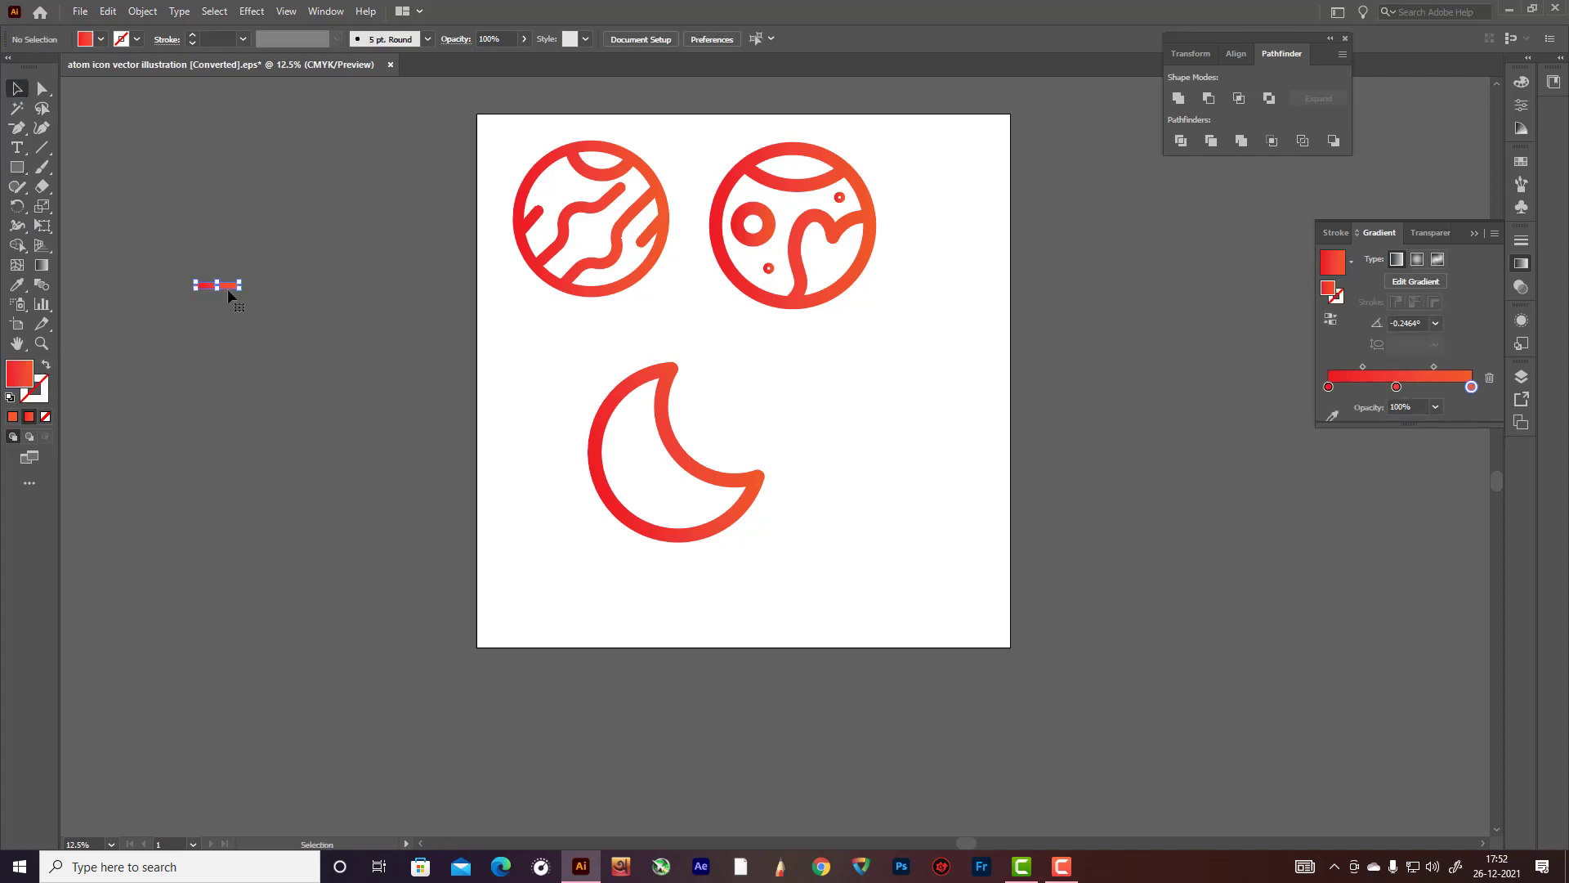
Step: Move the small bar into open space and fully round its corners into a pill shape
left_click(228, 287)
scroll(230, 286, "up", 6)
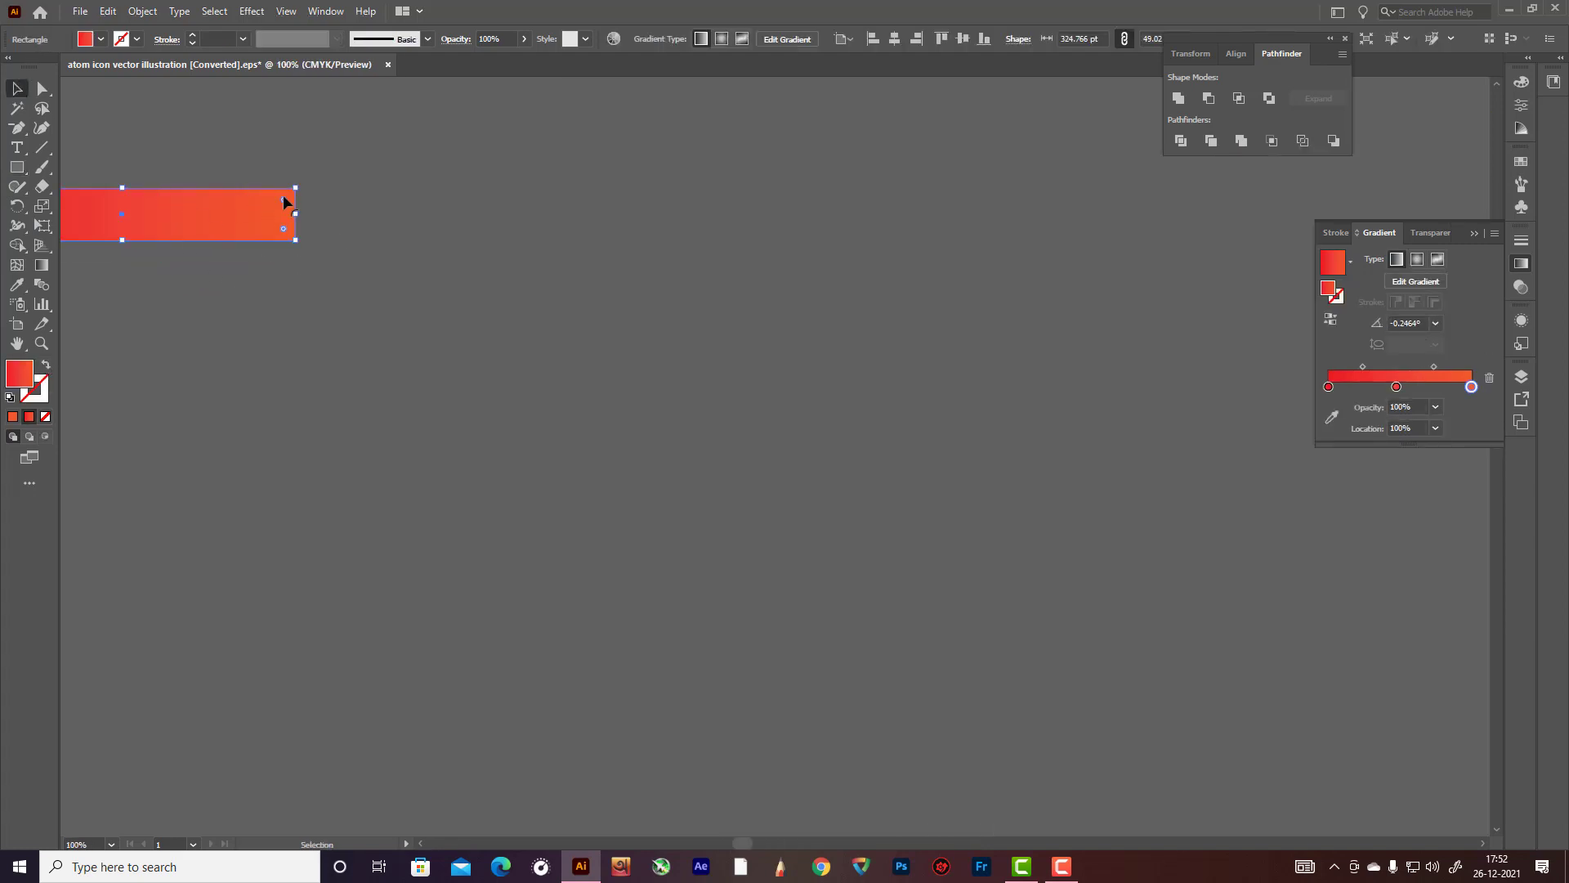
left_click_drag(271, 211, 655, 332)
key("a")
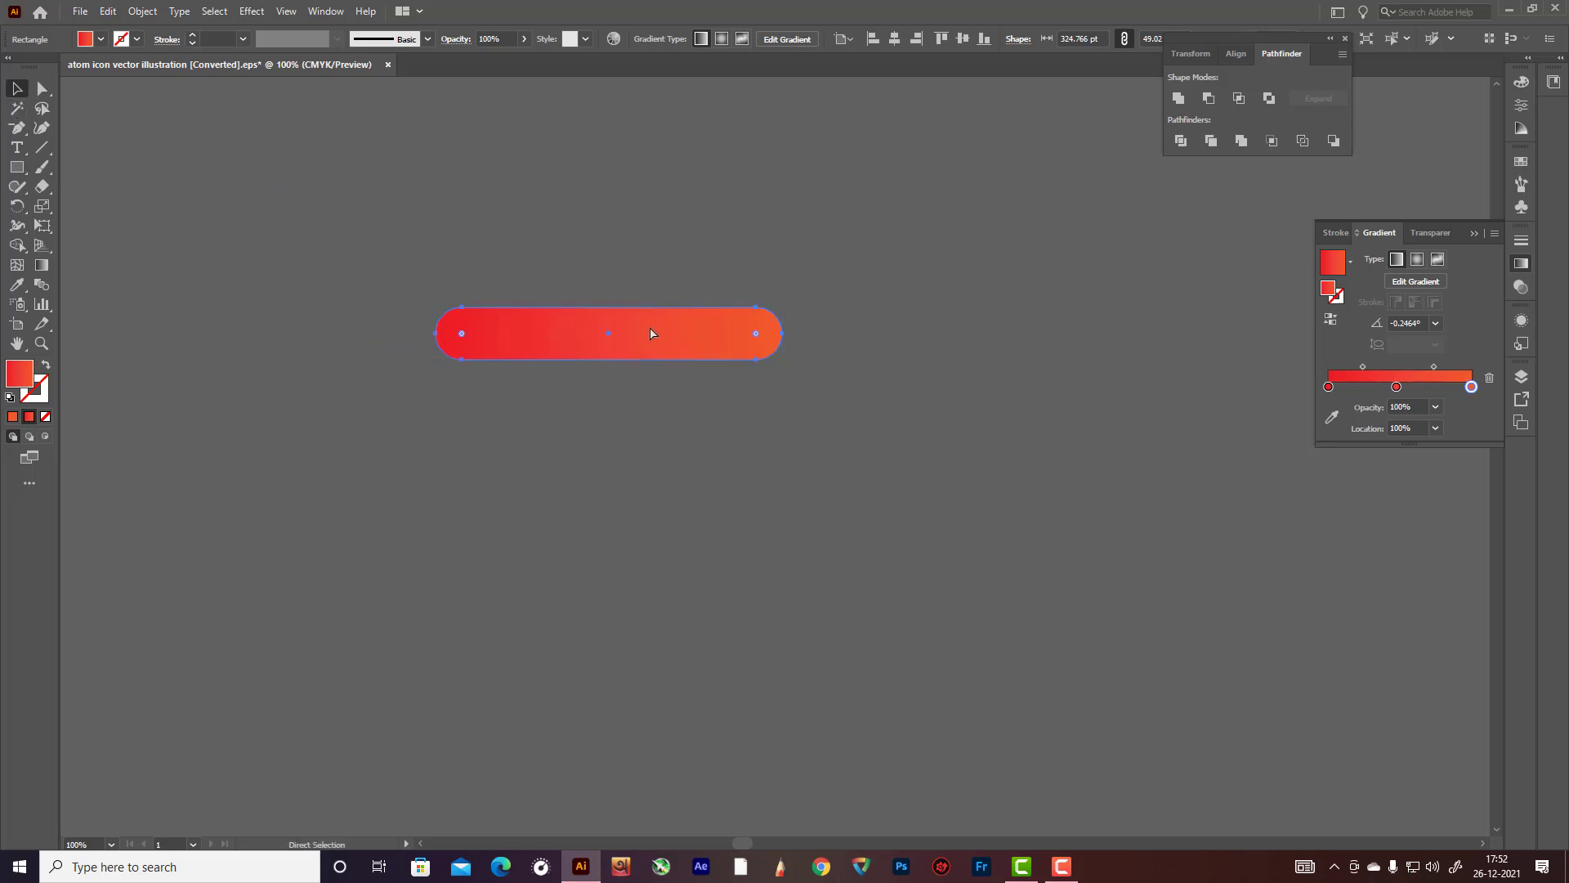
Step: Add a copy of the pill rotated 90° over its center and unite the two into one plus sign
key("v")
left_click_drag(792, 304, 634, 490)
left_click(757, 458)
scroll(743, 456, "down", 5)
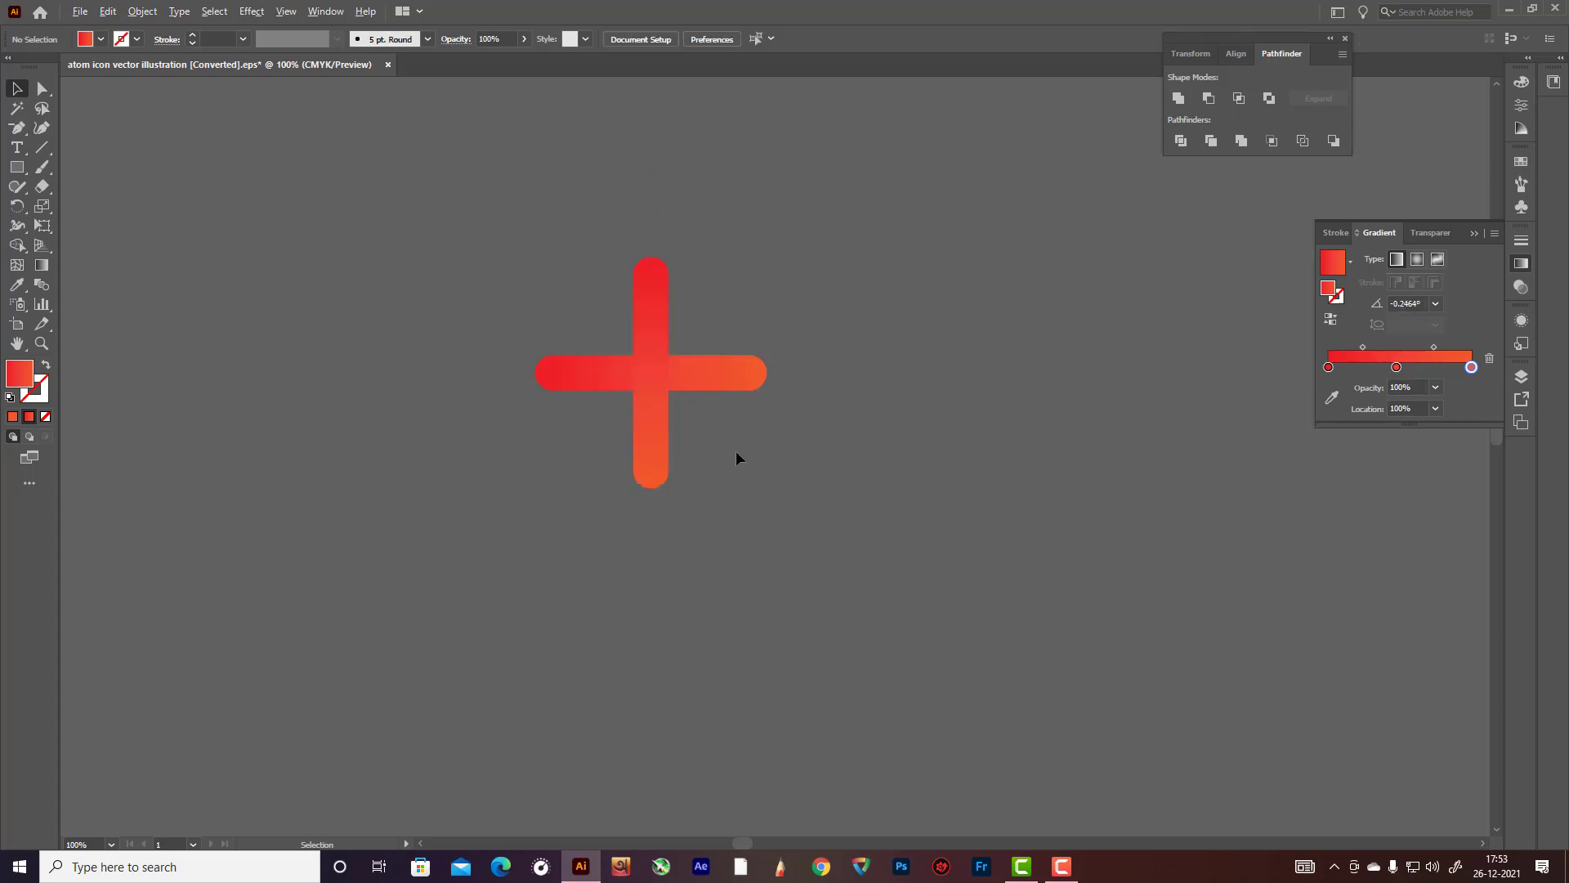
left_click(691, 437)
key("a")
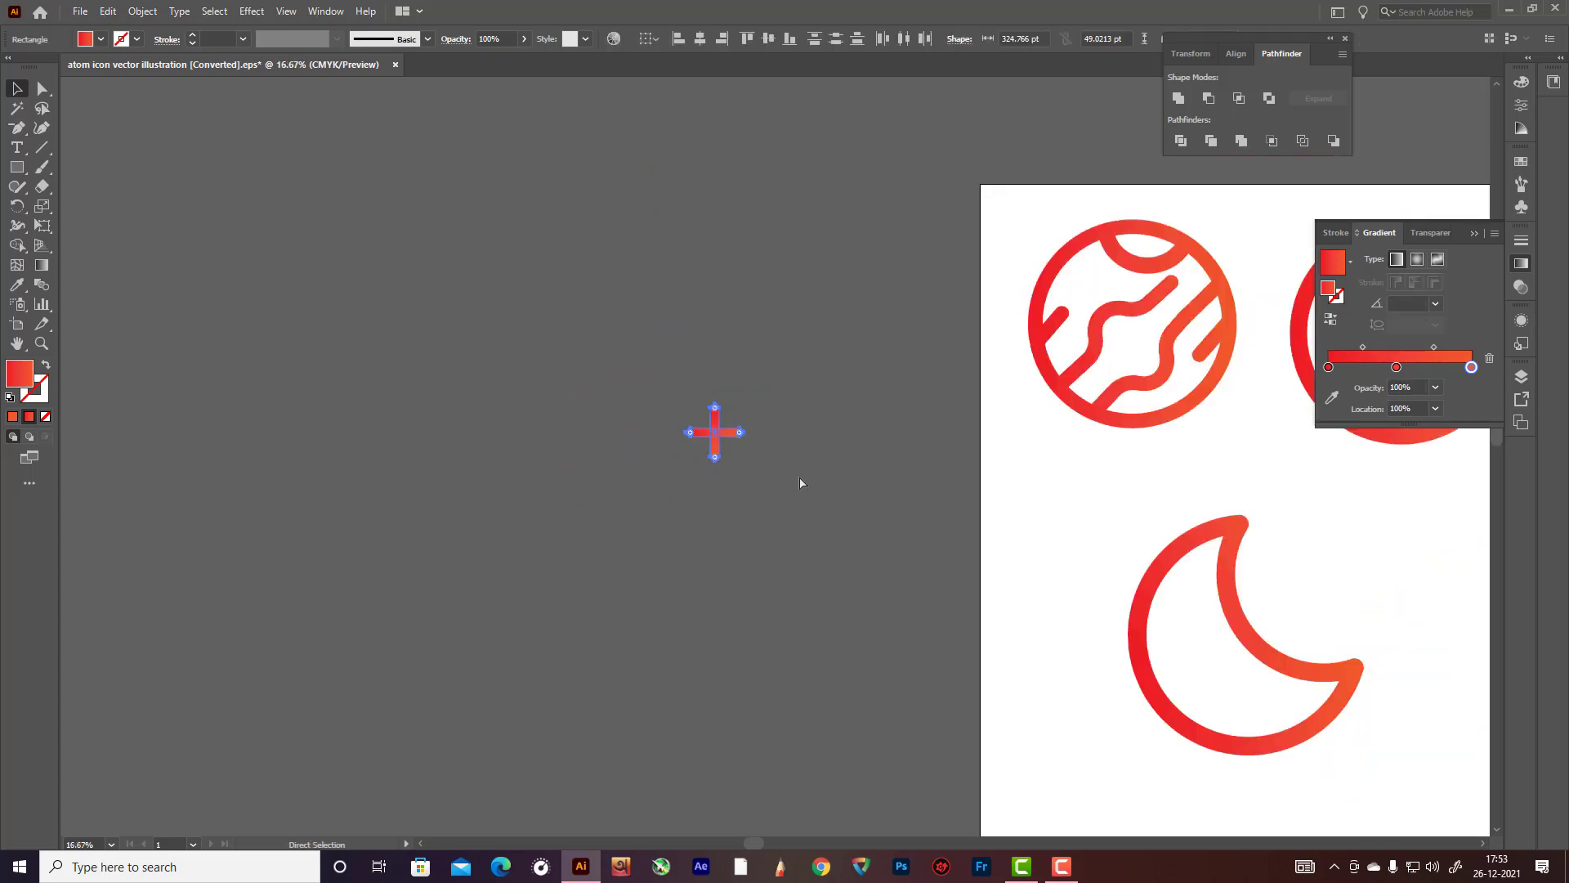
key("v")
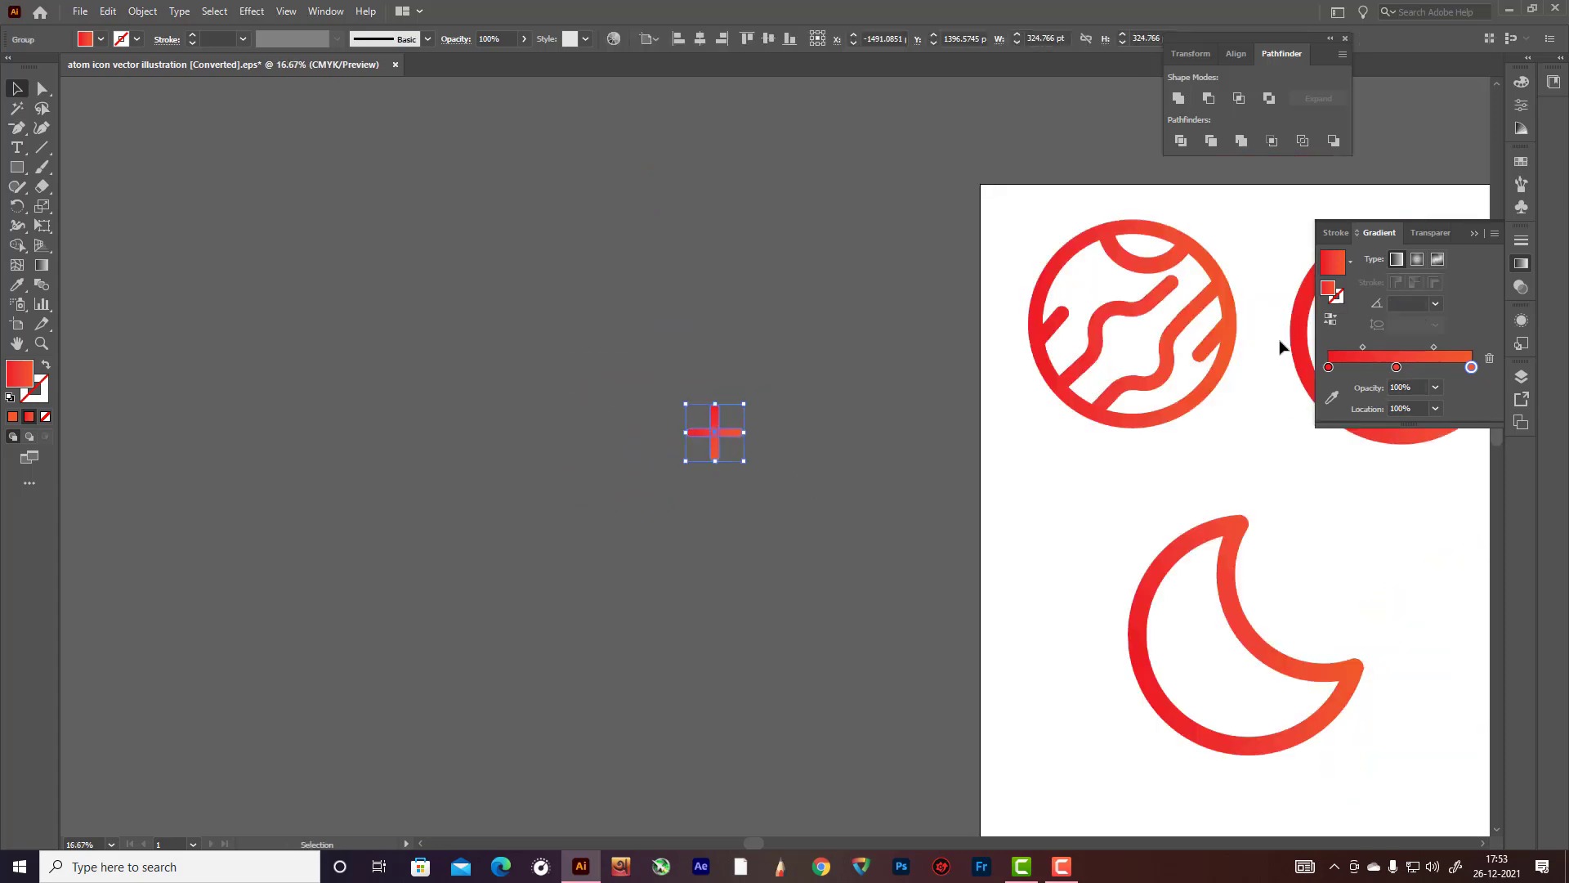
left_click(1178, 98)
Step: Move the plus sign onto the artboard, into the opening of the crescent moon
left_click_drag(733, 437, 1311, 574)
scroll(1384, 575, "down", 5)
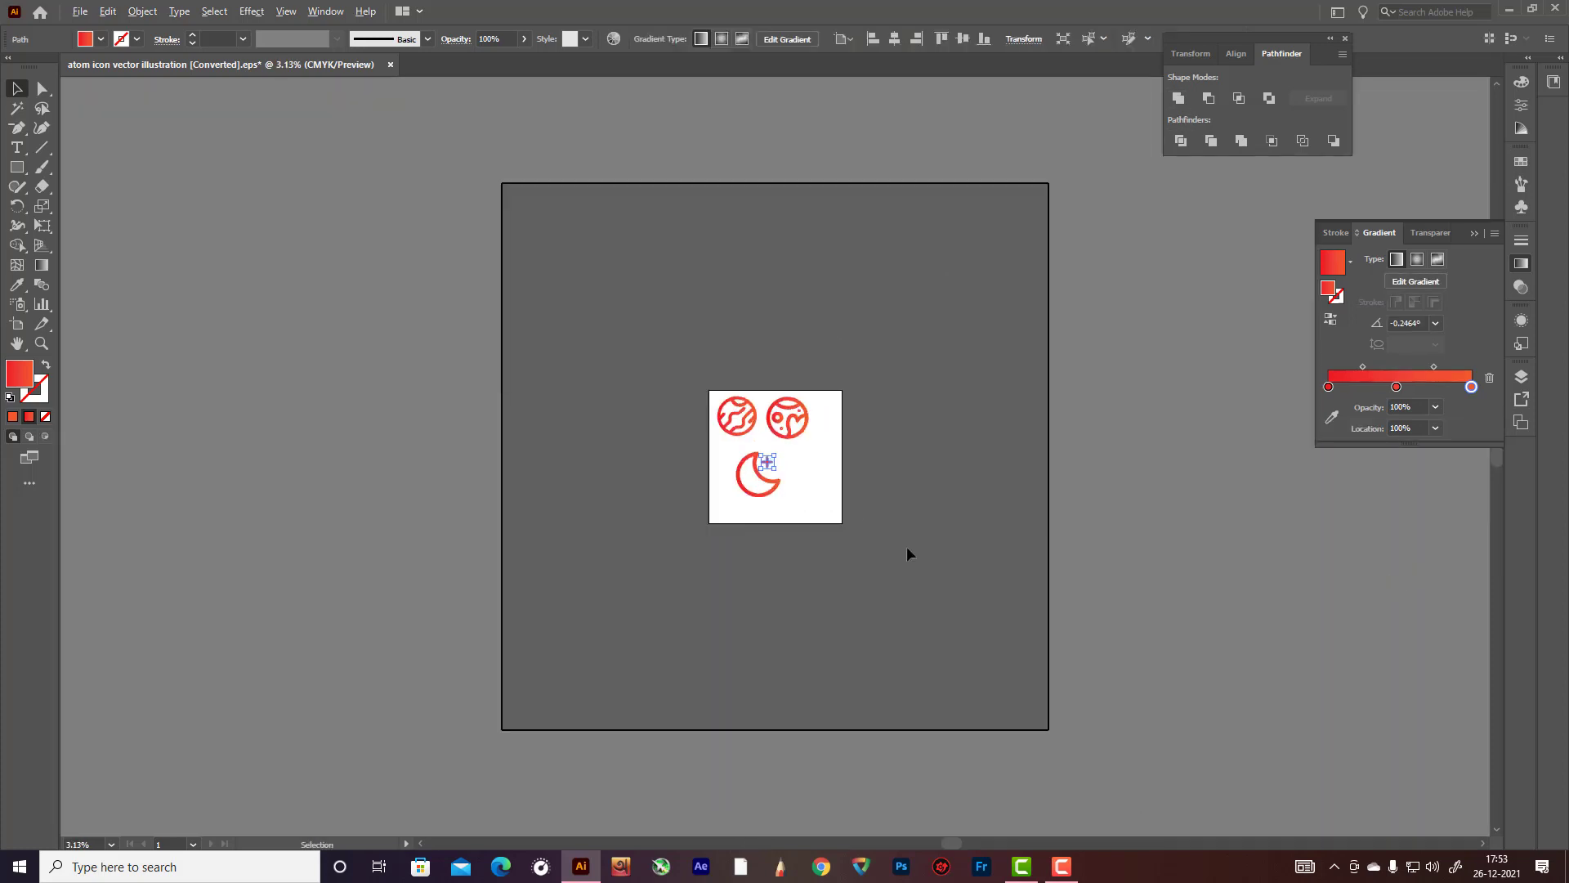
scroll(778, 474, "up", 5)
scroll(773, 478, "up", 1)
left_click(880, 533)
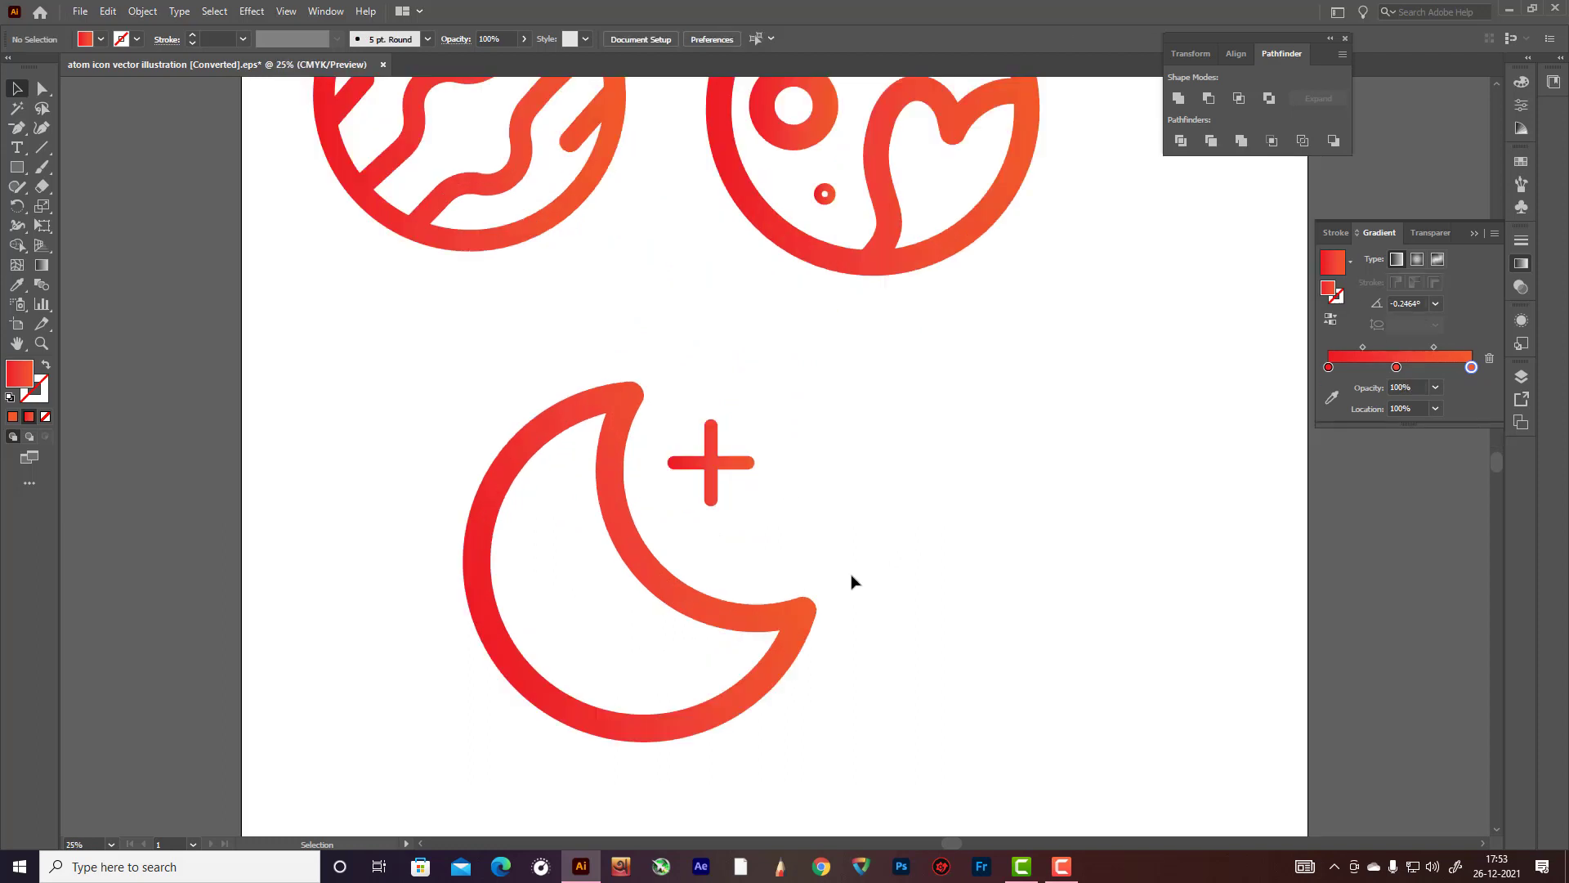
Step: Draw a small gradient-filled five-point star near the crescent and round its corners
left_click(17, 166)
left_click(82, 245)
mouse_move(324, 389)
left_mouse_down()
mouse_move(340, 407)
mouse_move(356, 356)
mouse_move(772, 553)
mouse_move(724, 540)
mouse_move(763, 391)
mouse_move(677, 419)
mouse_move(688, 409)
left_mouse_up()
key("Down")
key("Up")
key("a")
Step: Arrange three rounded stars of different sizes around the plus sign, shrinking the one at its upper right
left_click(18, 89)
left_click(310, 271)
left_click(872, 466)
left_click(766, 399)
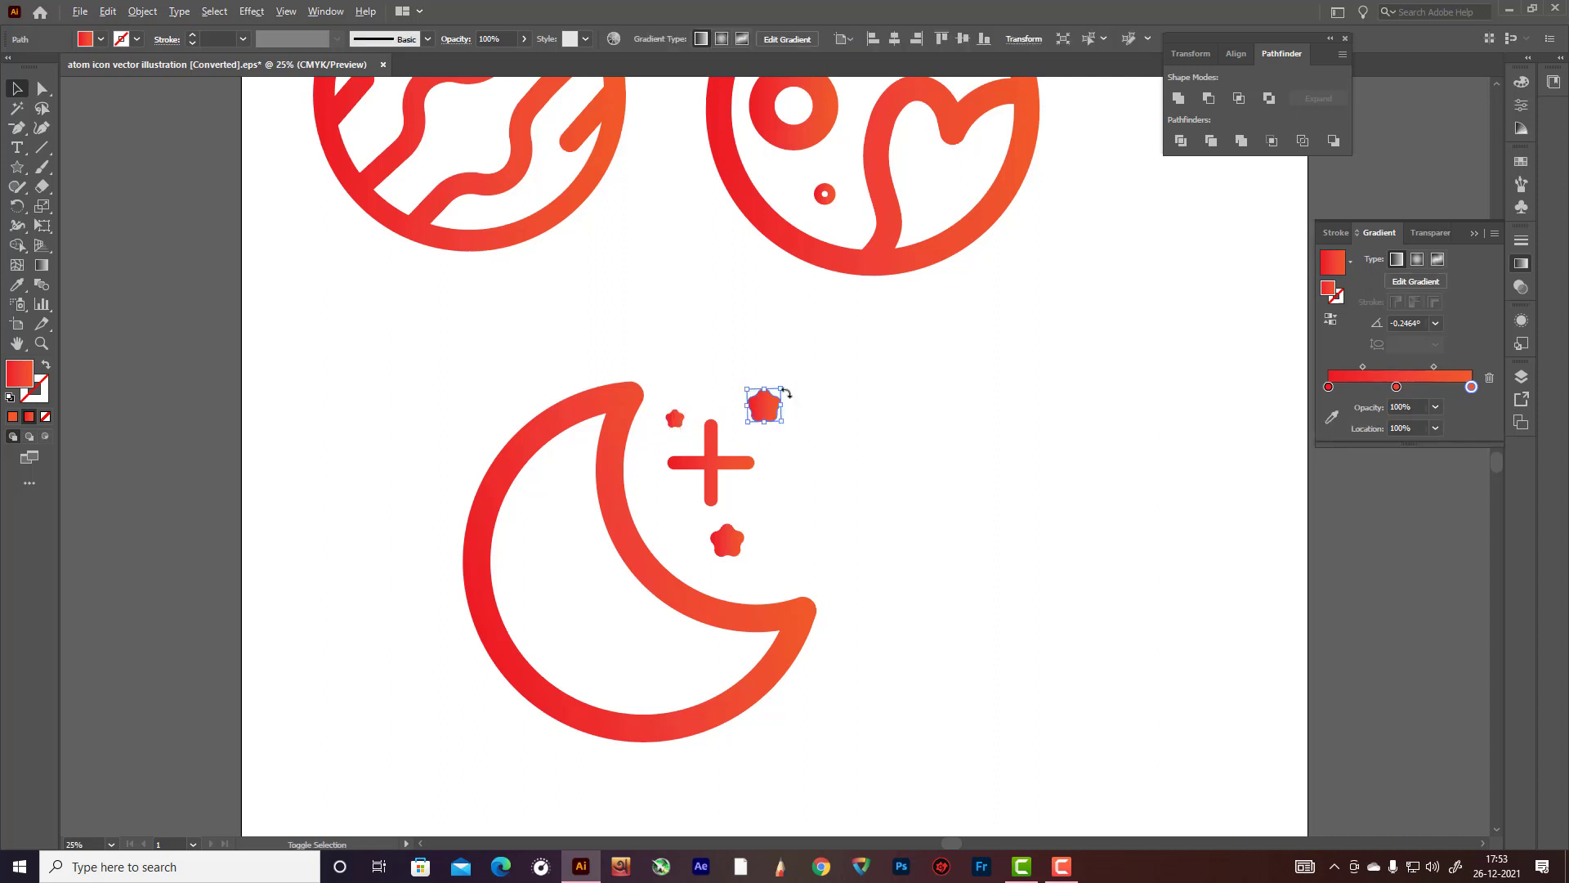
left_click_drag(781, 395, 775, 399, "alt+shift")
left_click(836, 441)
Step: Group the crescent with its plus sign and stars, scale the group down, and place it below the first planet
scroll(849, 454, "down", 4)
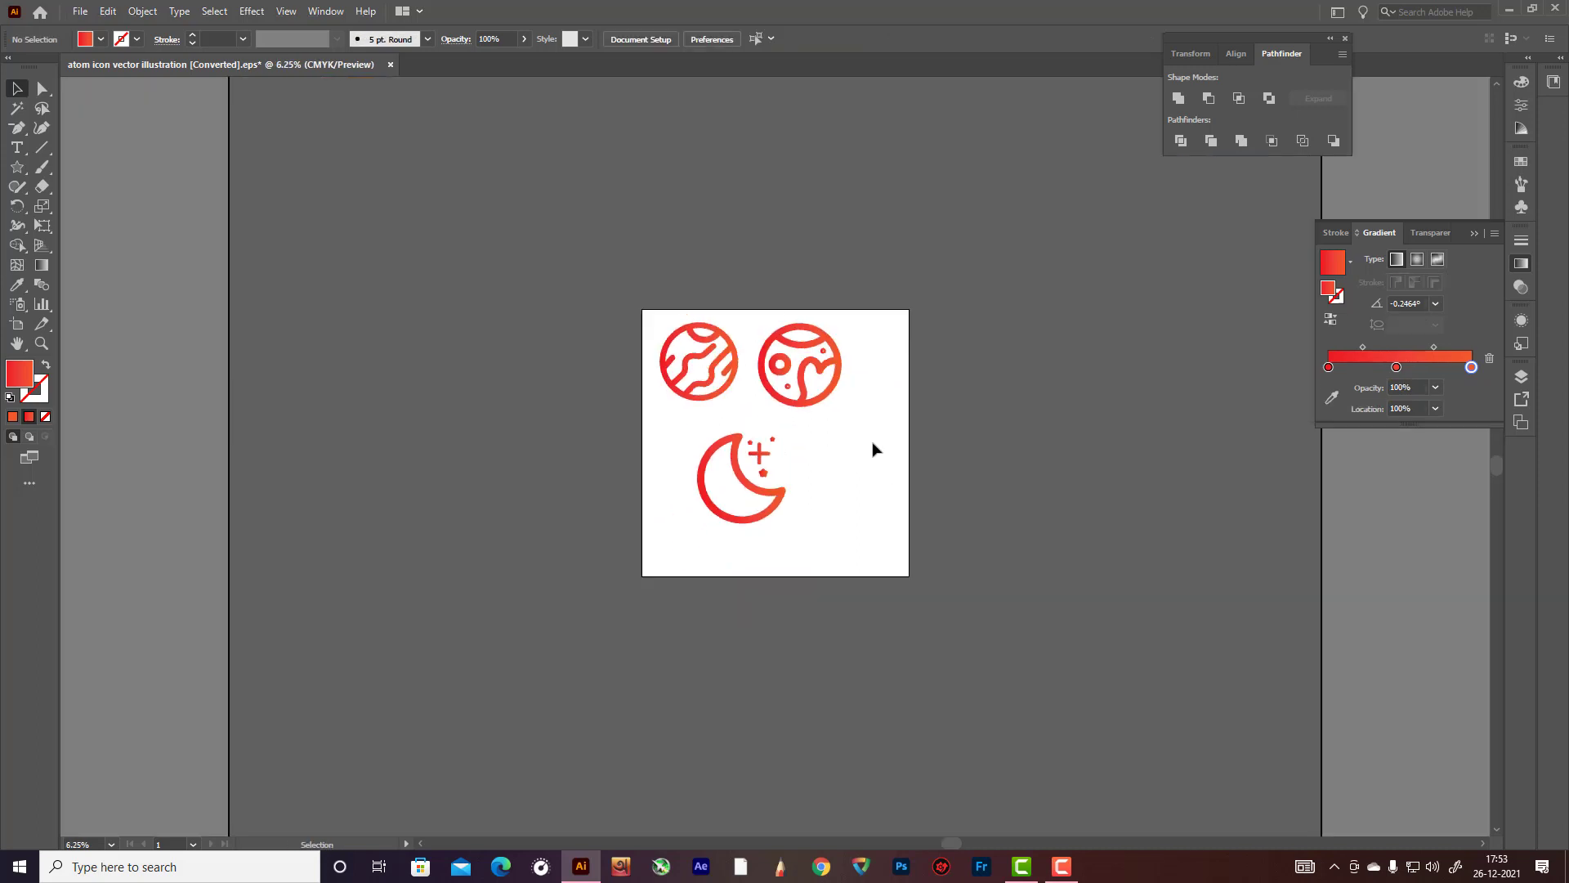
scroll(850, 461, "up", 1)
left_click_drag(671, 446, 837, 549)
left_click(840, 548)
left_click_drag(679, 460, 792, 550)
key("ctrl+g")
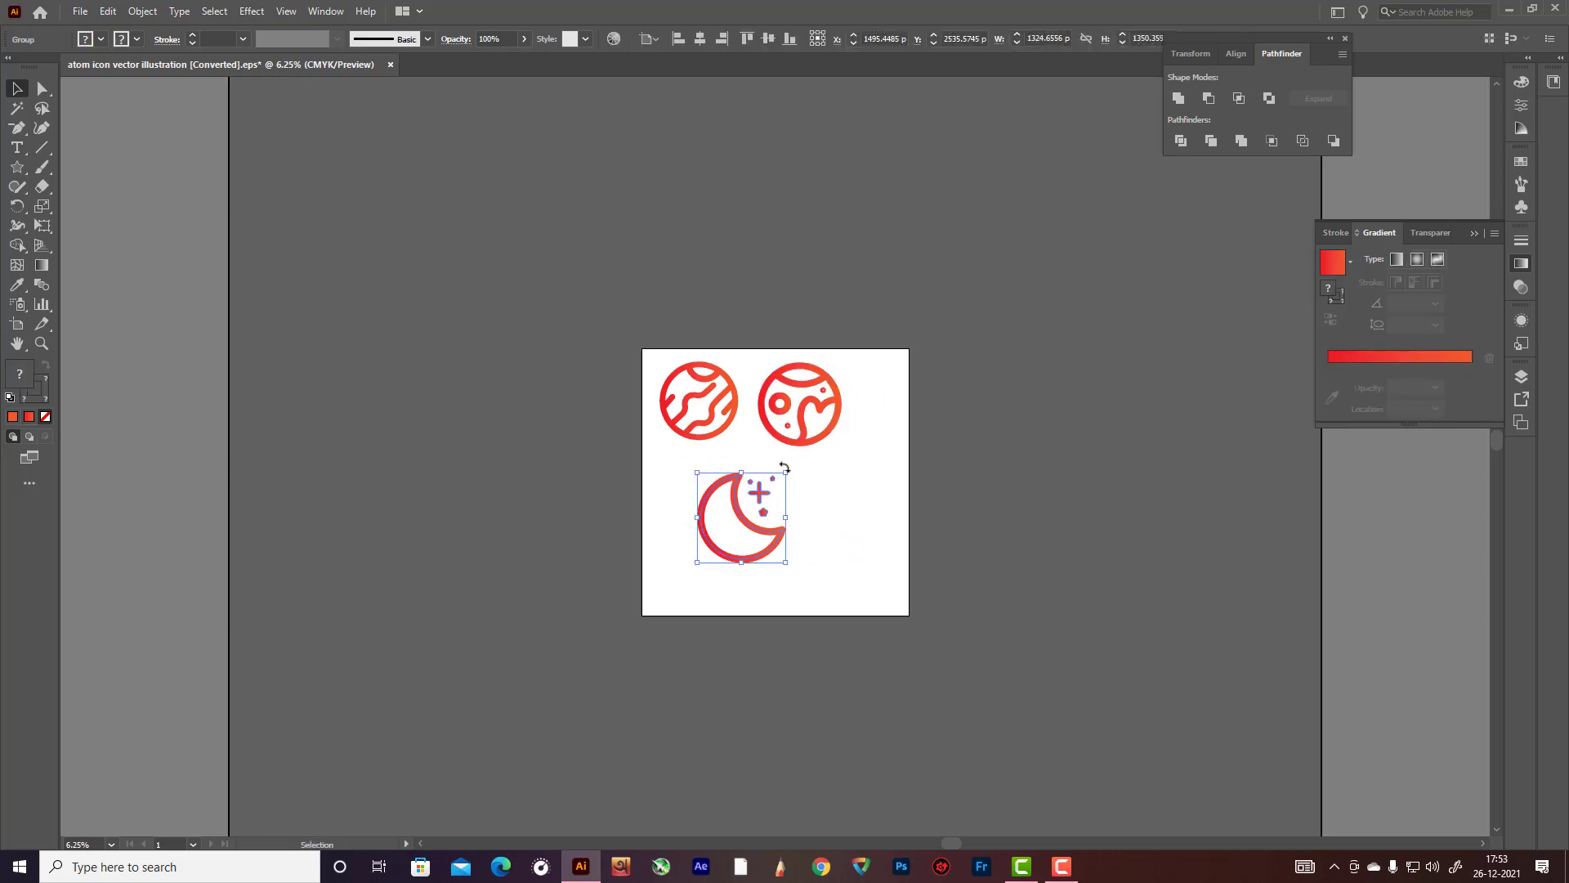
left_click_drag(786, 472, 736, 523, "alt+shift")
left_click(810, 562)
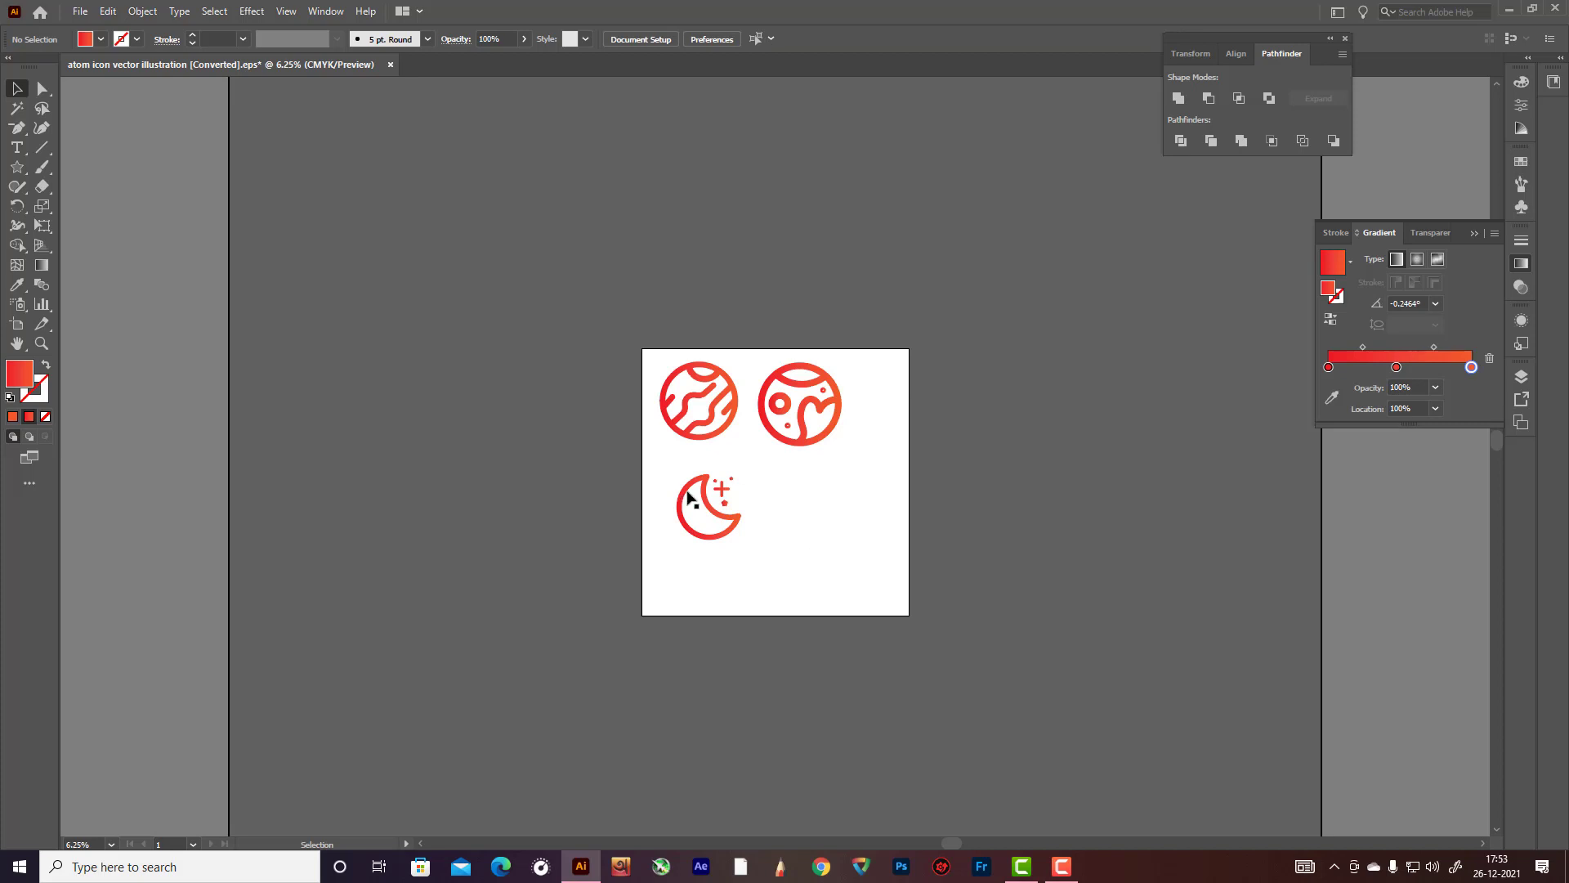
Step: Draw an upright rectangle about 650 × 1238 pt outside the artboard, with no fill and a 94 pt gradient stroke
left_click(16, 167)
left_click(66, 167)
left_click_drag(383, 254, 426, 337)
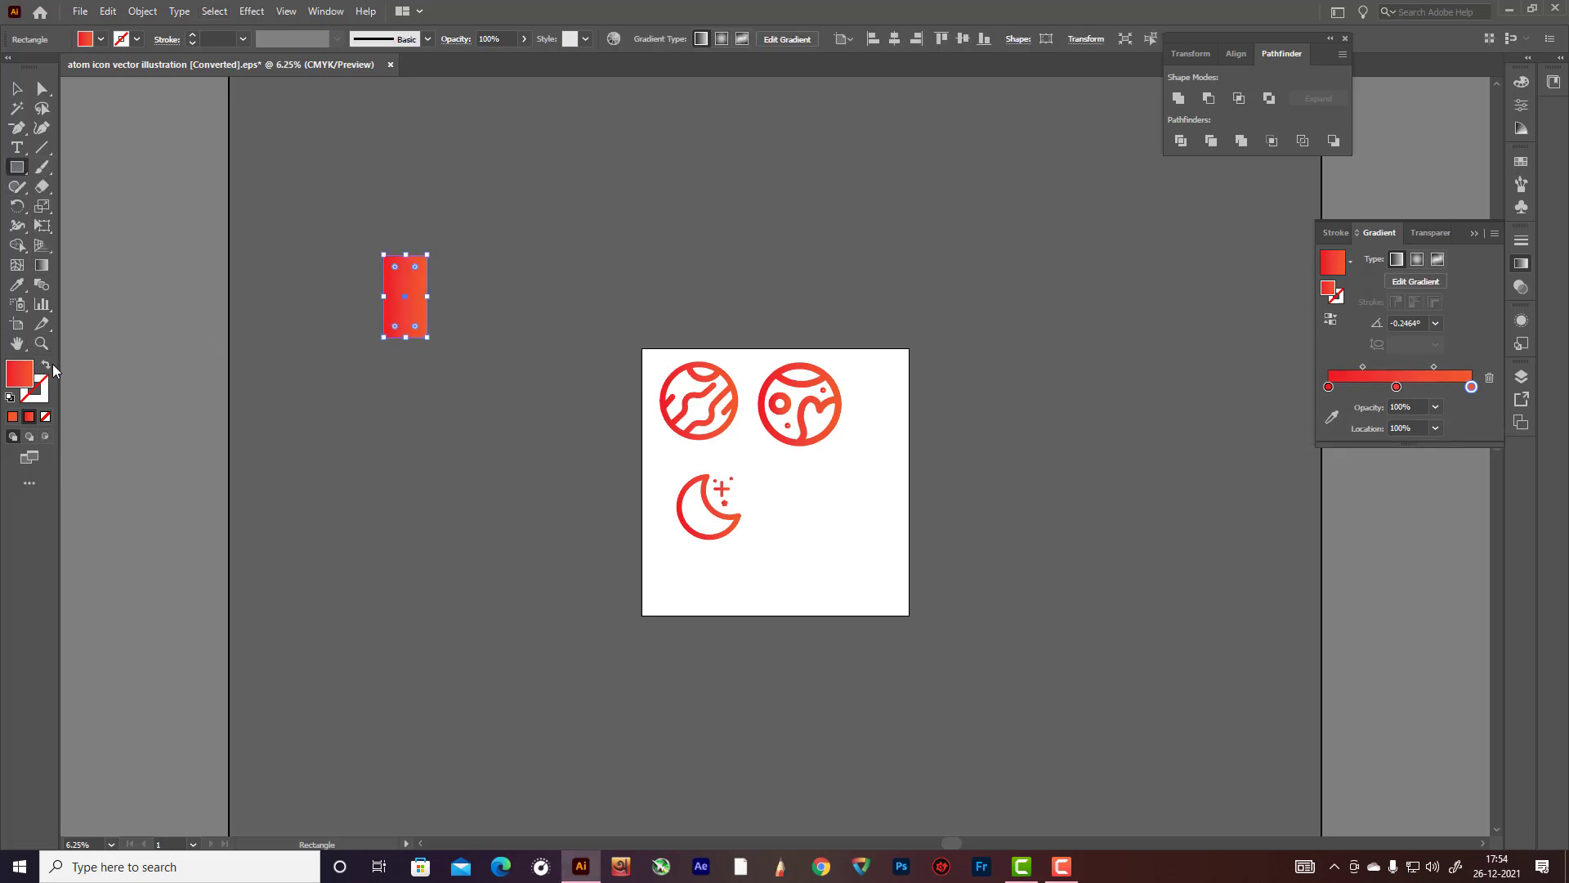
left_click(47, 364)
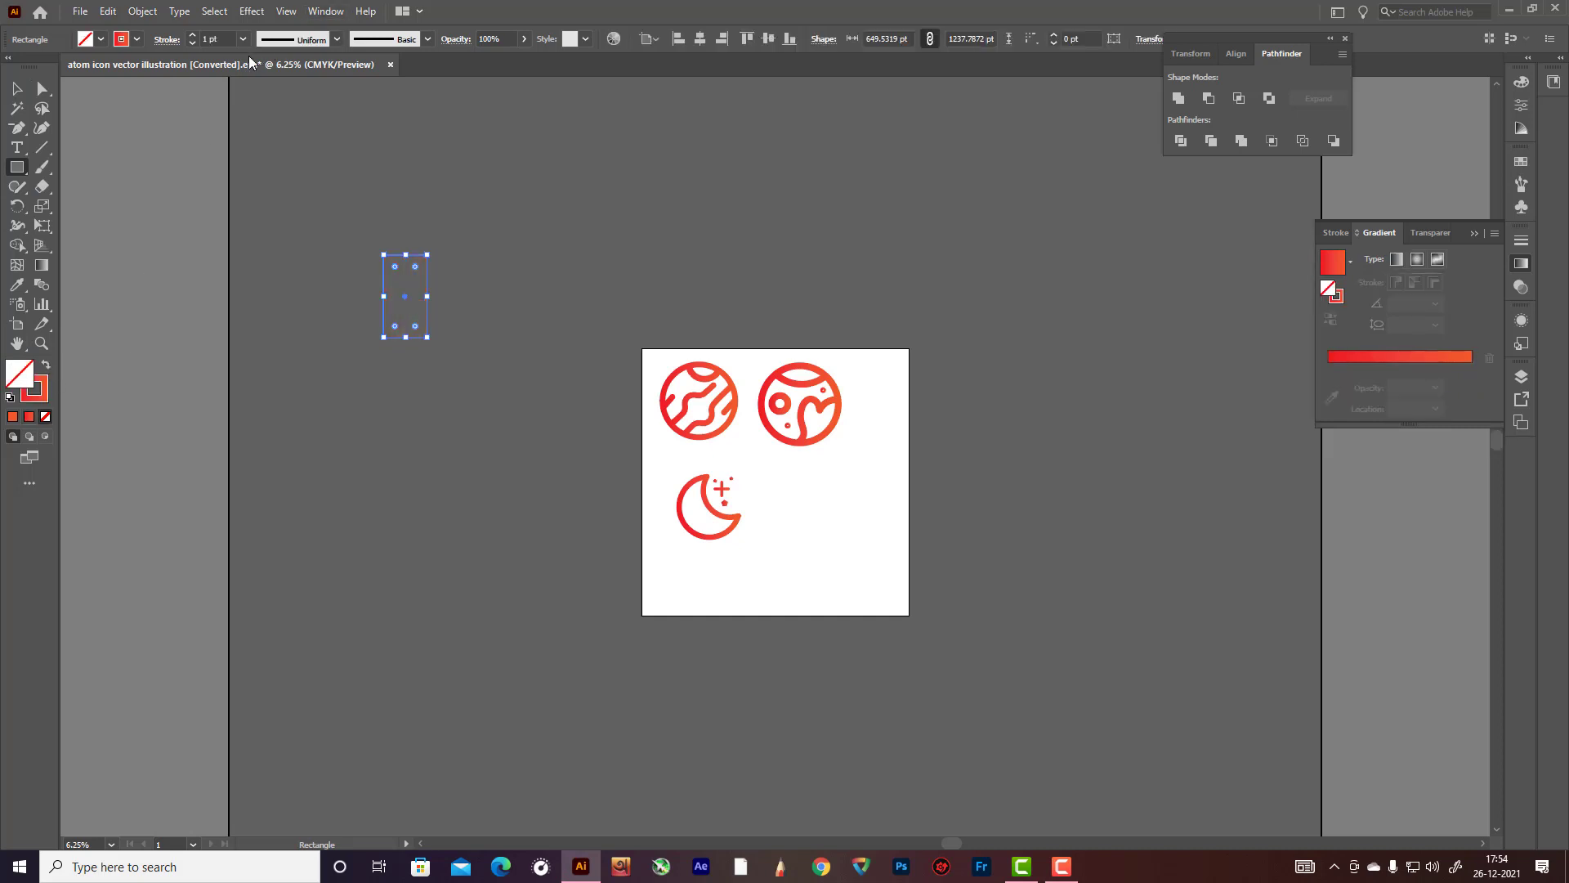
scroll(214, 33, "up", 17)
scroll(217, 38, "up", 9)
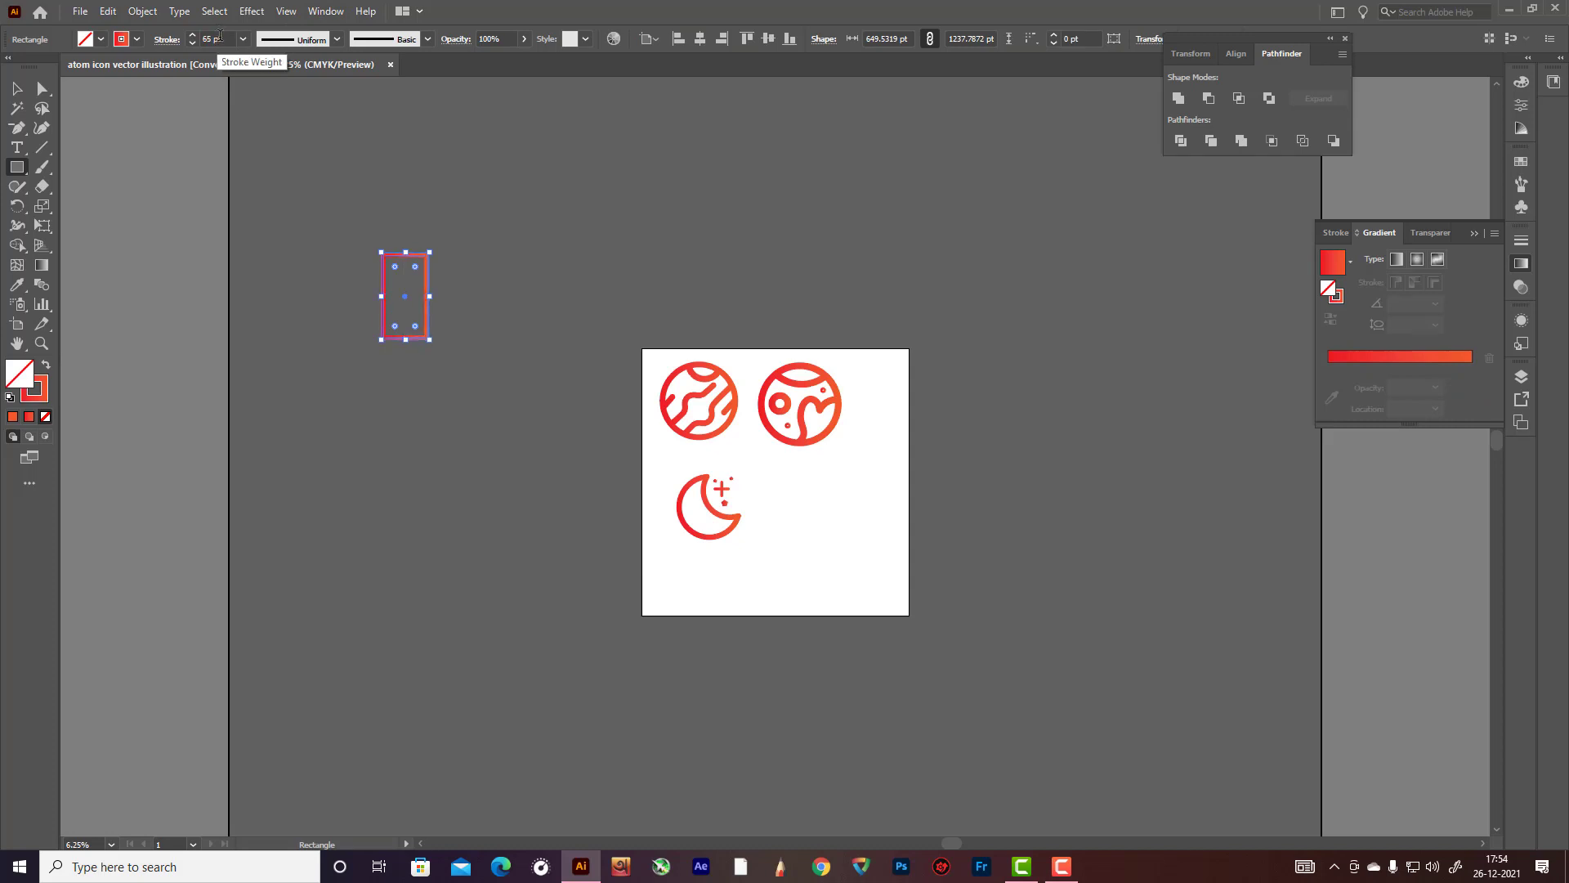
scroll(223, 41, "up", 5)
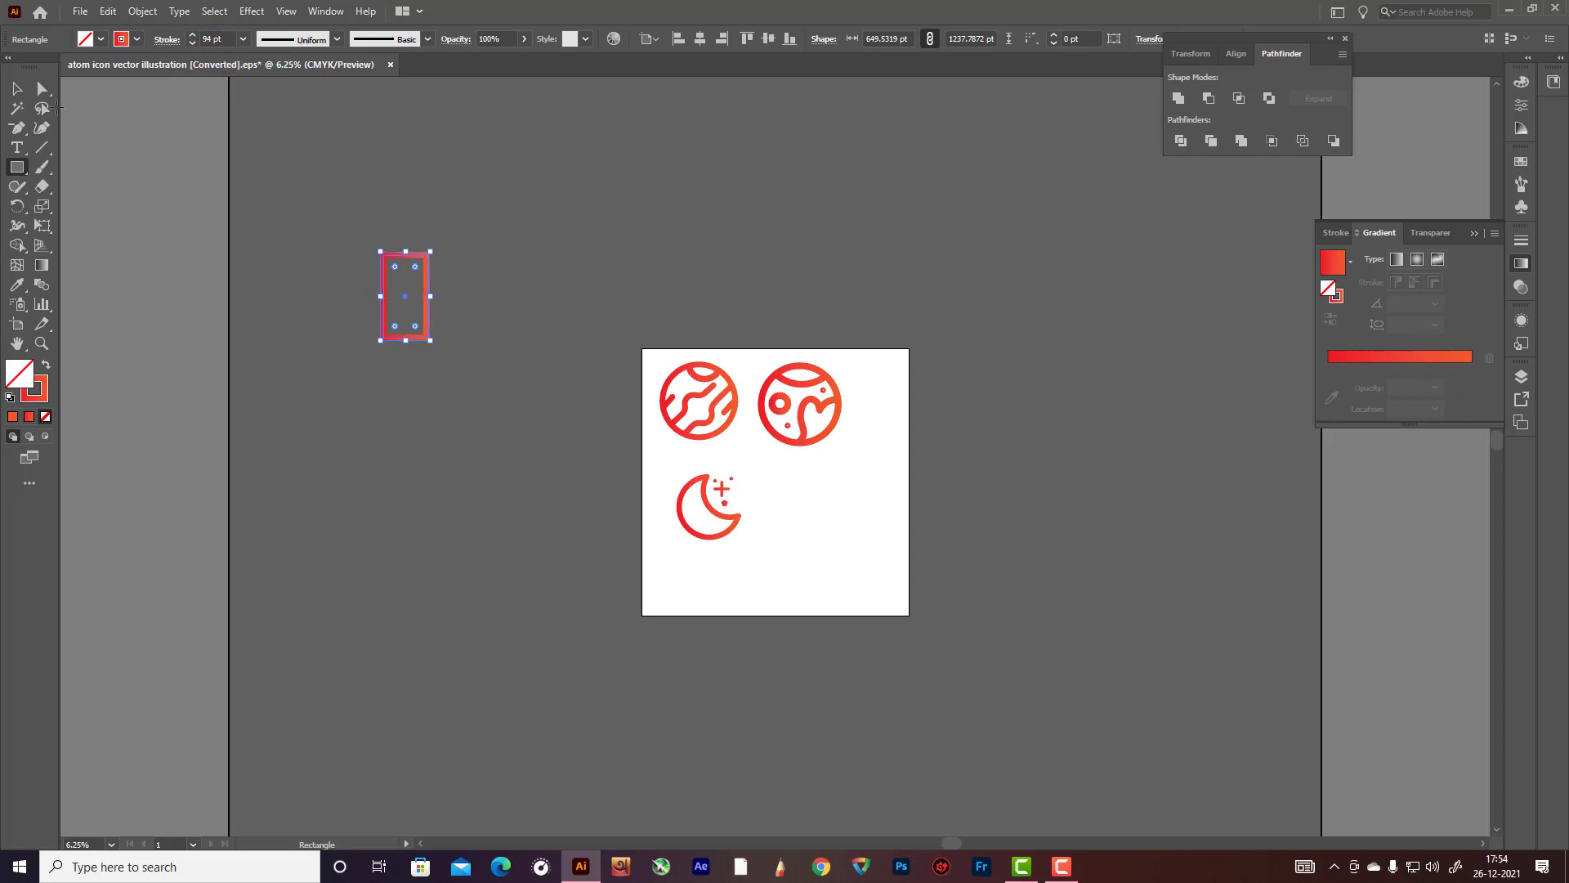
Step: Move the rectangle to the right of the moon on the artboard and shrink it to about 418 × 797 pt
left_click(17, 88)
left_click(413, 234)
left_click_drag(426, 296, 860, 531)
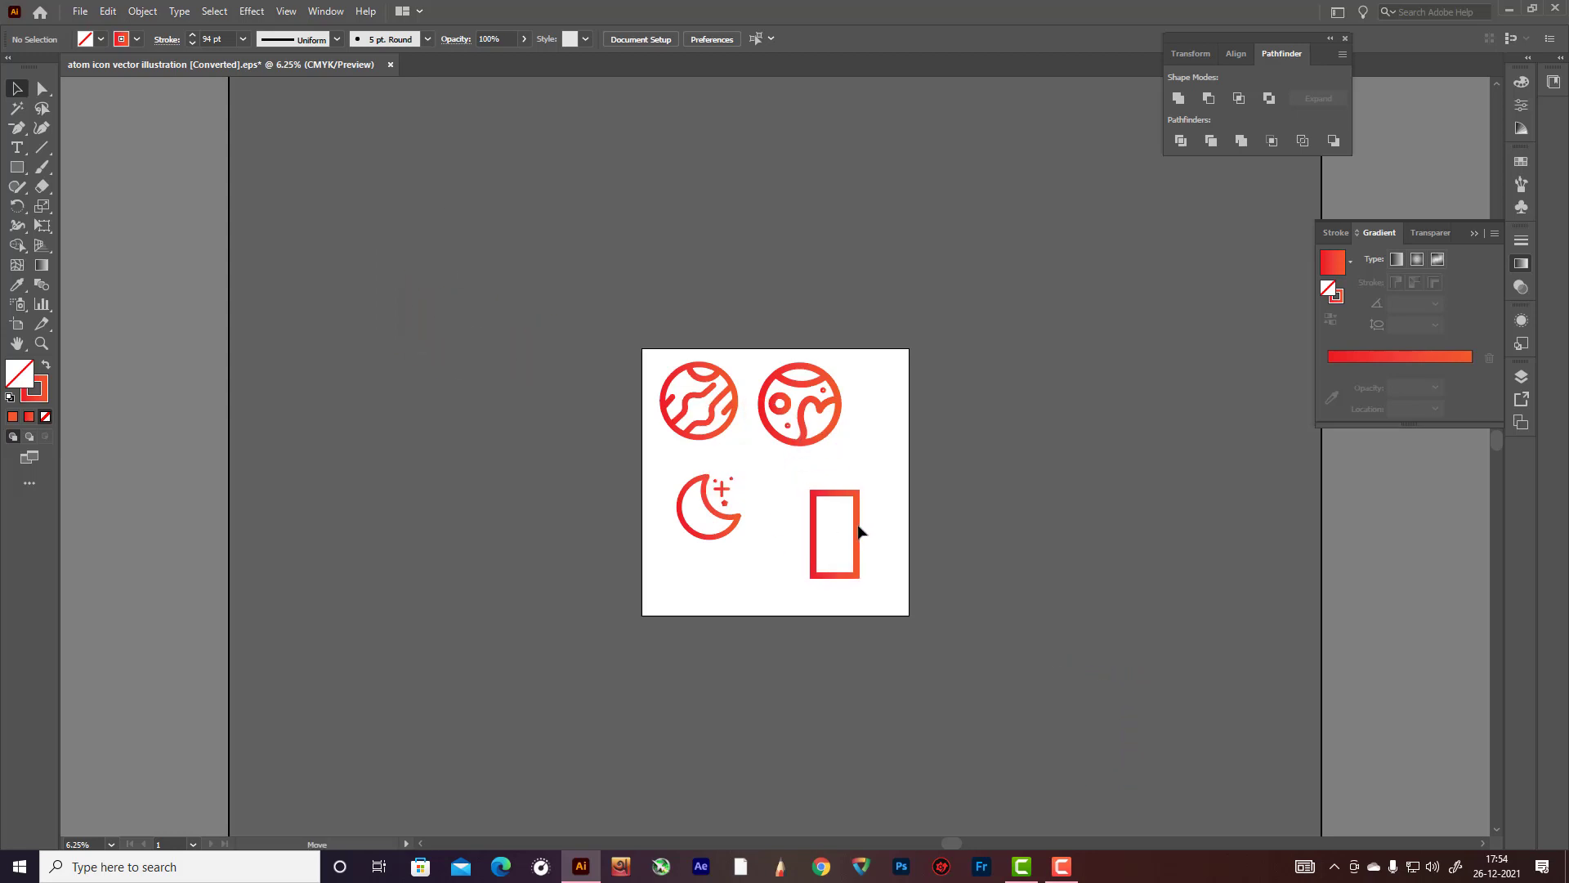
left_click(946, 491)
left_click(855, 521)
left_click_drag(860, 491, 858, 509)
left_click(902, 492)
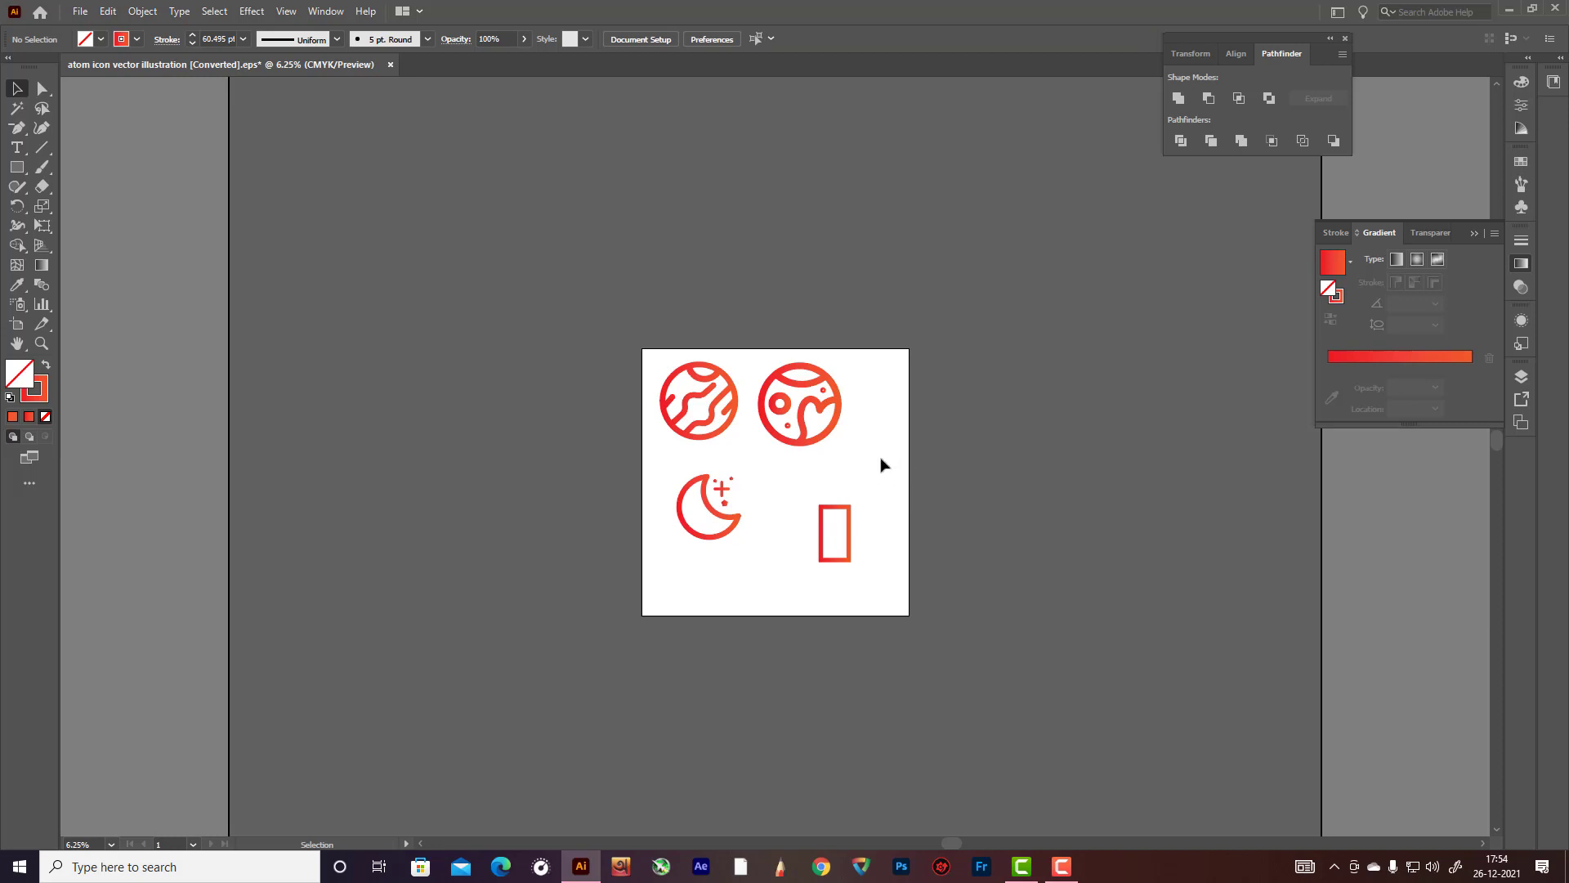
Step: Place a slightly shorter rectangle copy of about 423 × 748 pt on each side of the original
left_click(850, 531)
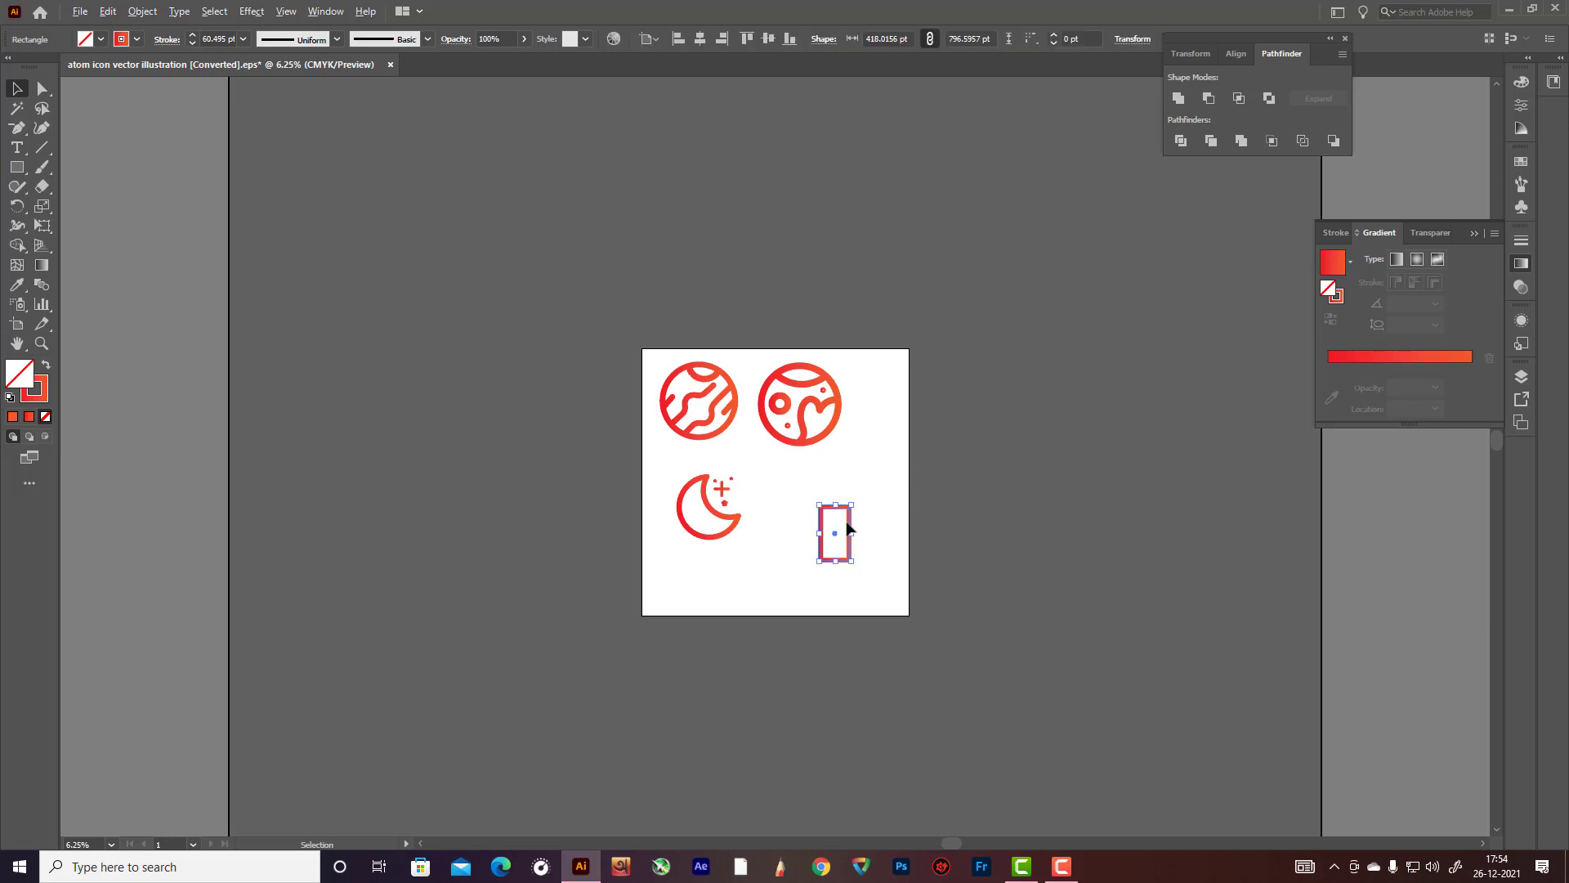
left_click(860, 528)
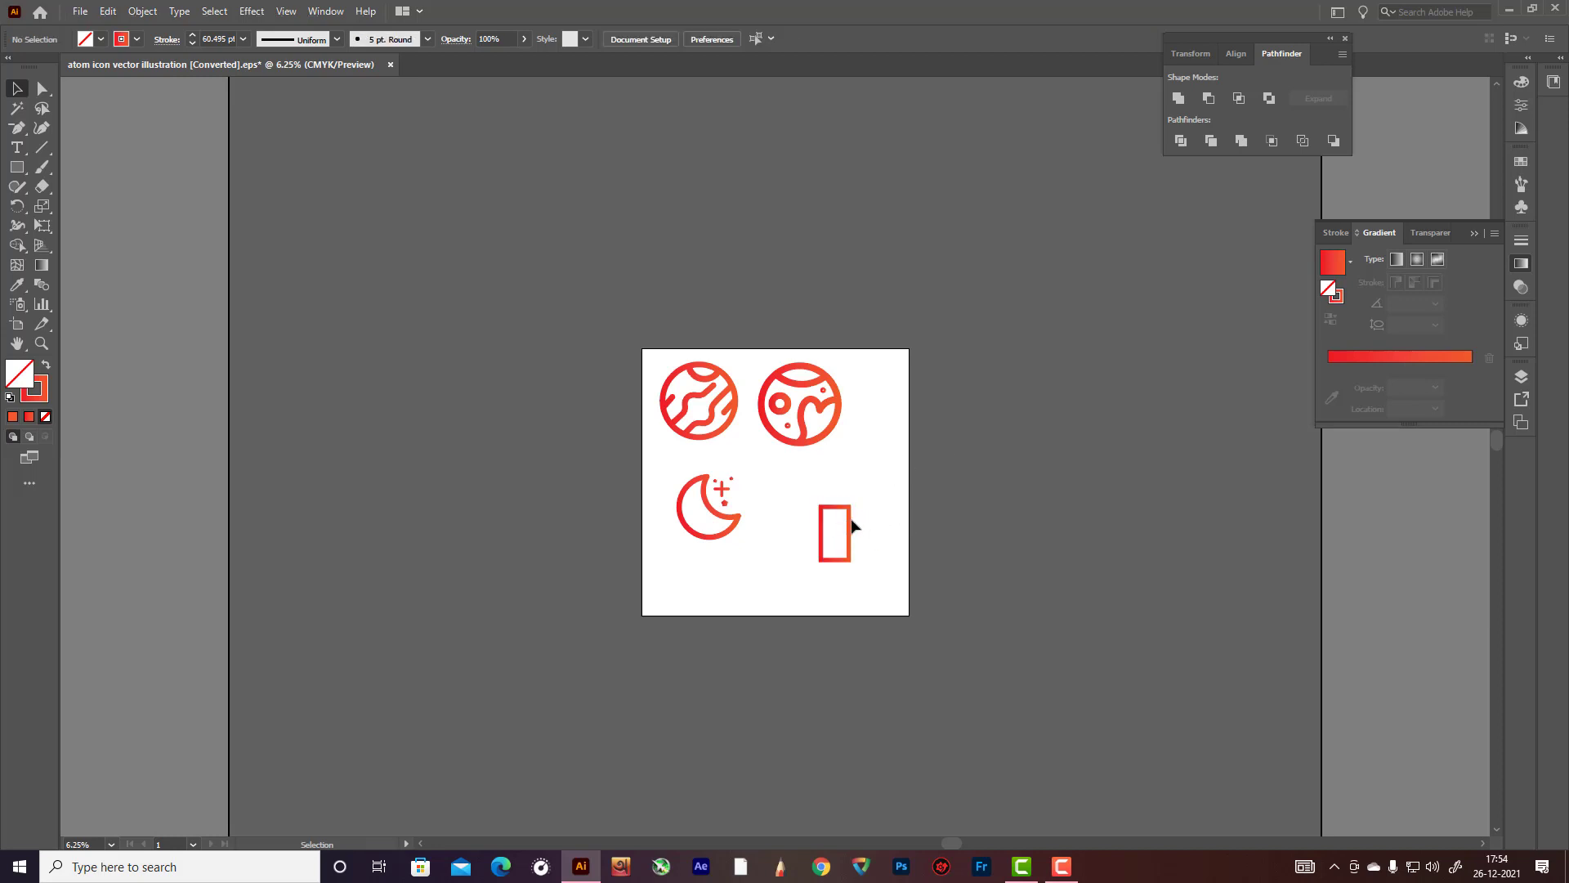
left_click_drag(835, 530, 869, 533)
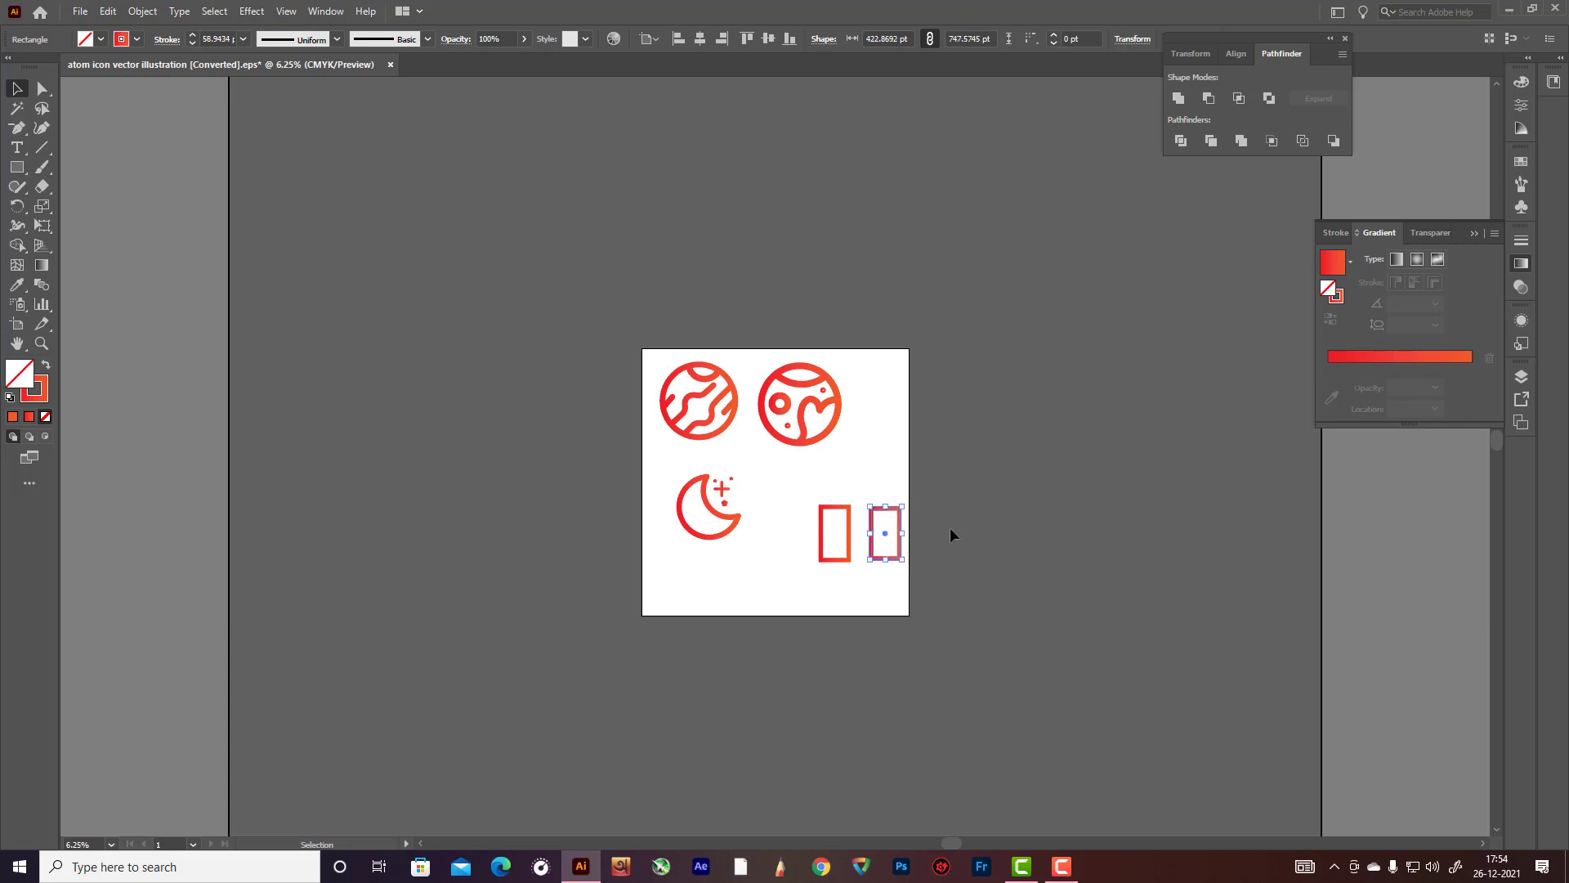
left_click(950, 527)
left_click(902, 536)
left_click(927, 527)
left_click_drag(883, 532, 790, 535)
Step: Align the two outer rectangles to each other by their vertical centers
left_click_drag(875, 484, 933, 572)
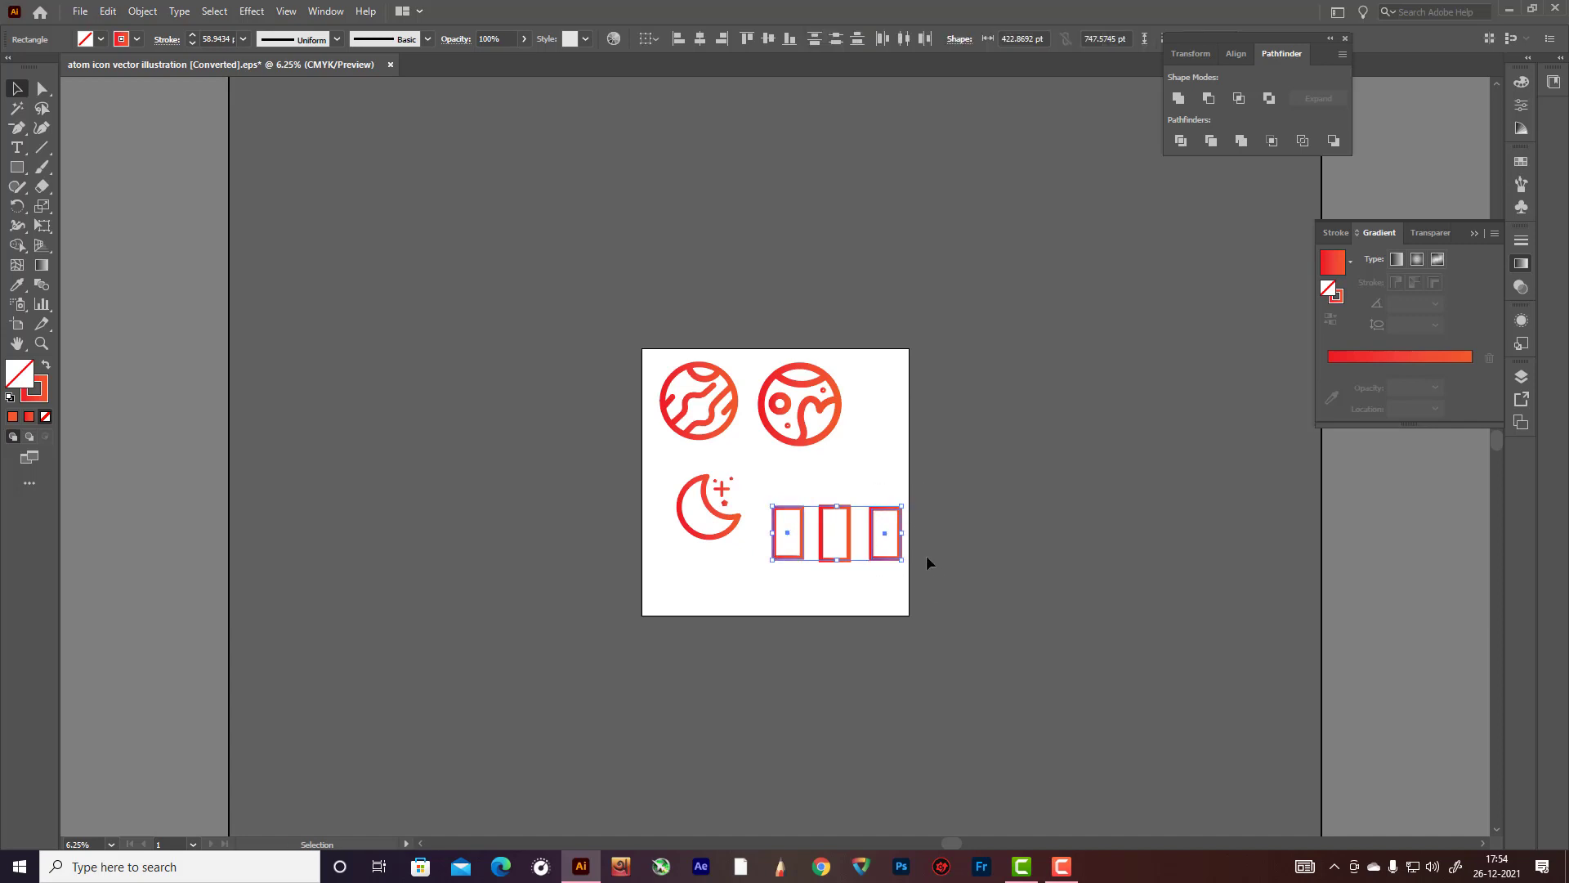
left_click(879, 525)
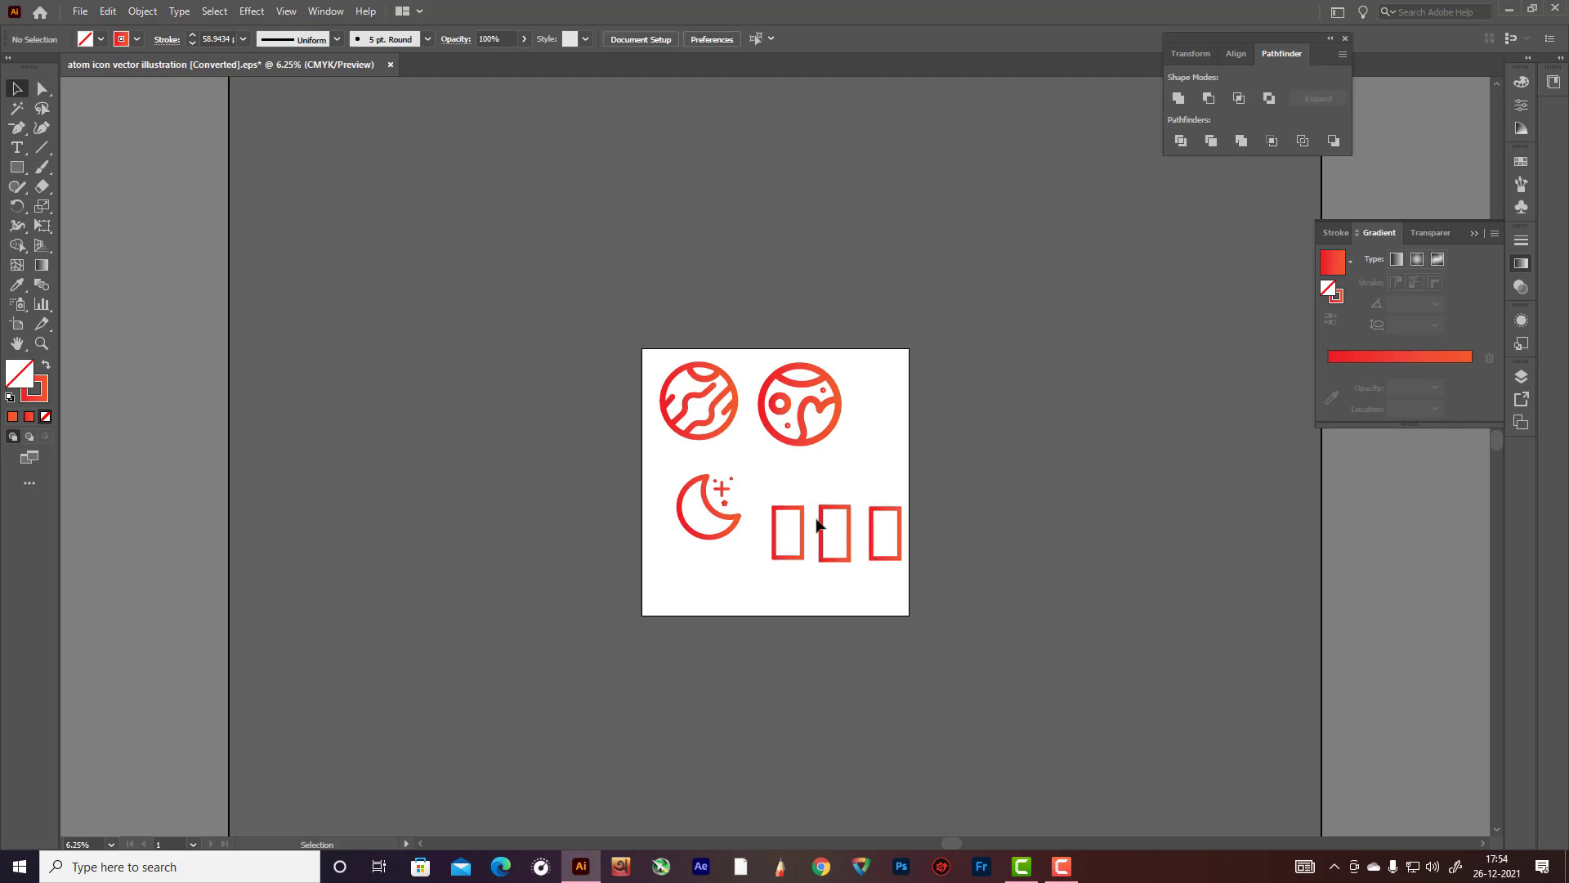
left_click(804, 531, "shift")
left_click(891, 513, "shift")
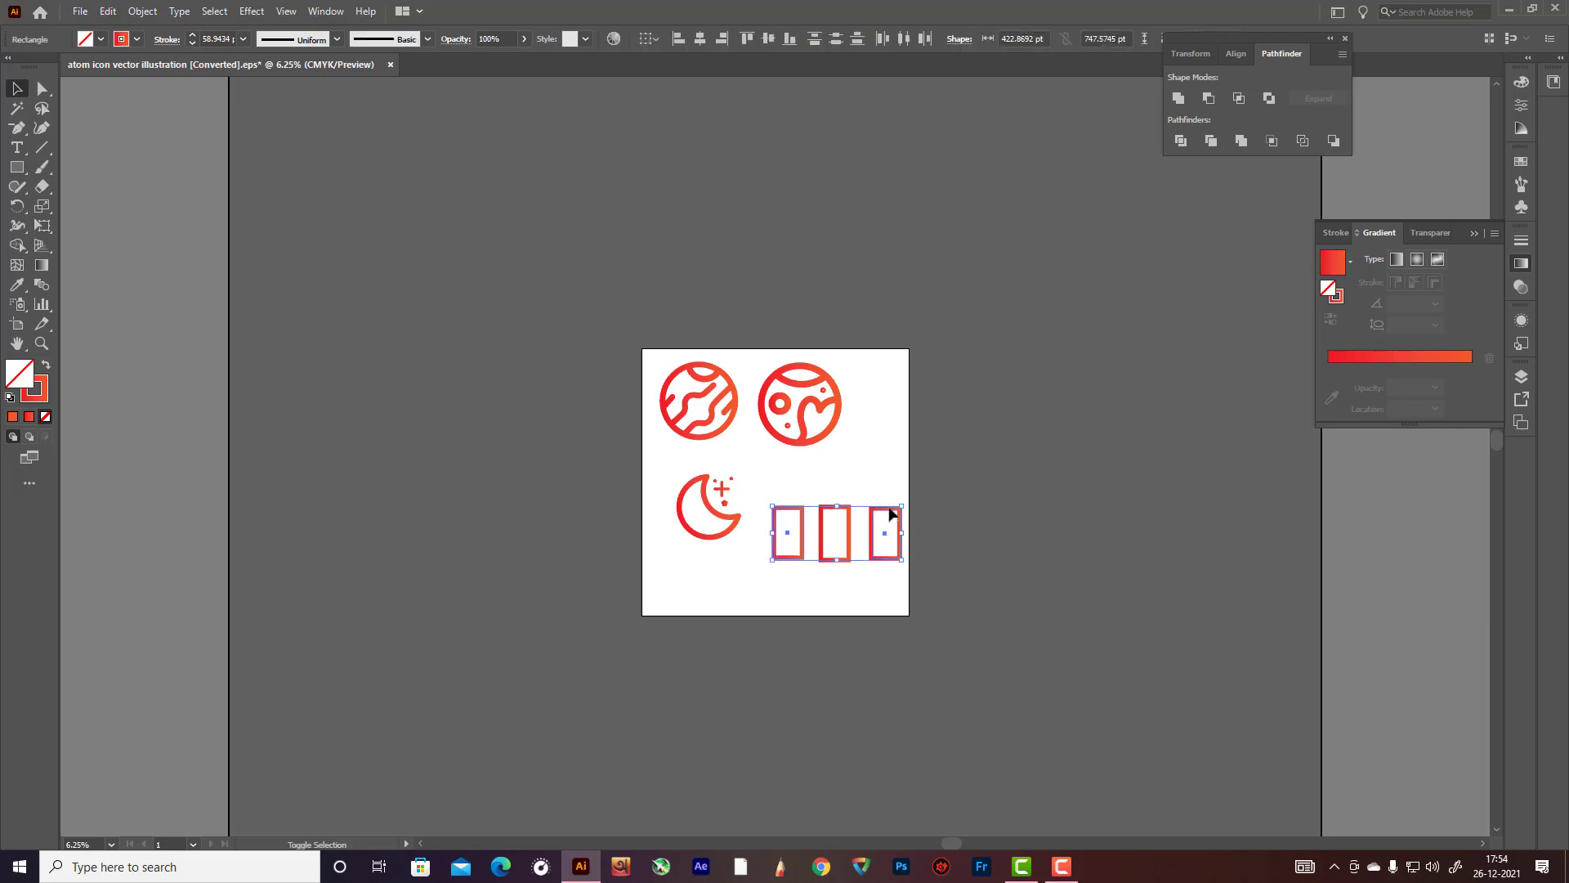
left_click(890, 517)
left_click(768, 38)
left_click(1002, 490)
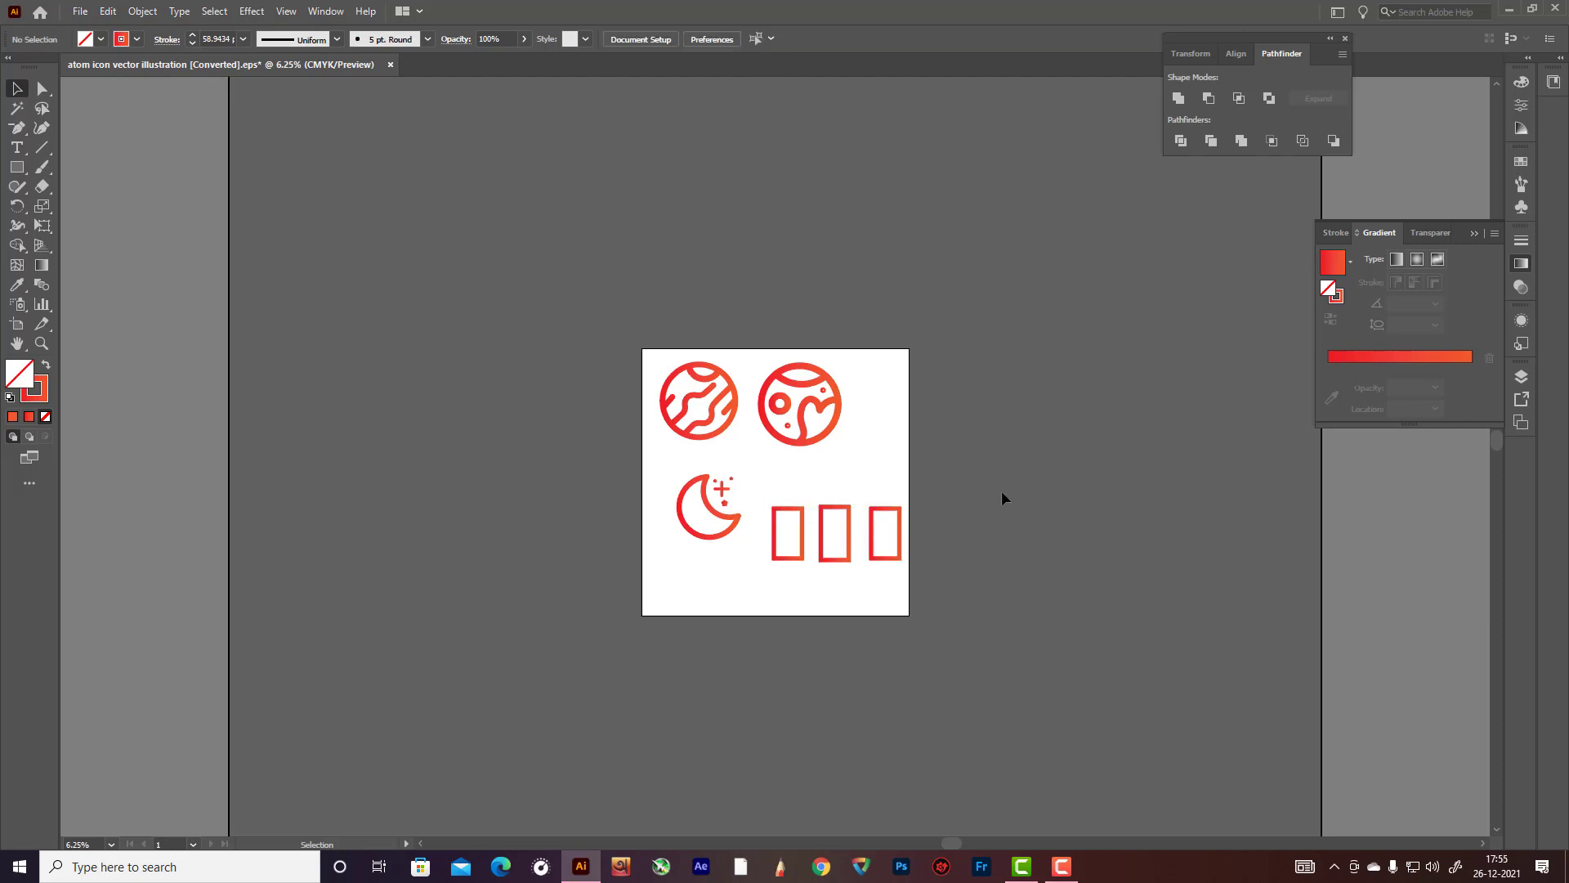
Step: Draw a horizontal line about 736 pt wide from the left rectangle's outer edge to the middle rectangle with the Pen tool
left_click(17, 127)
left_click(772, 532)
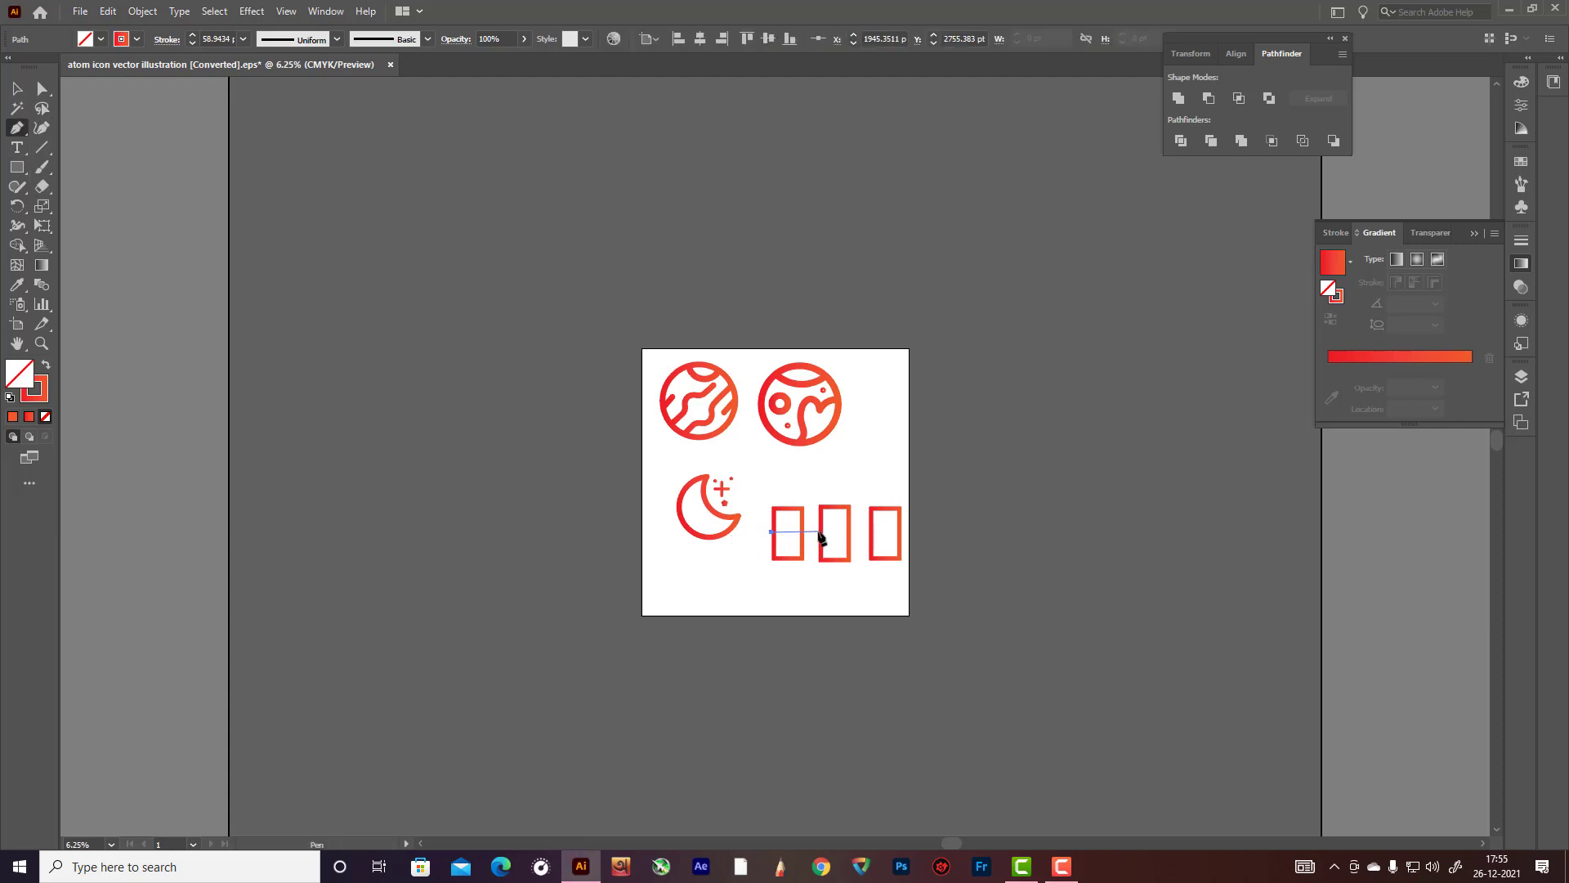
left_click(822, 535)
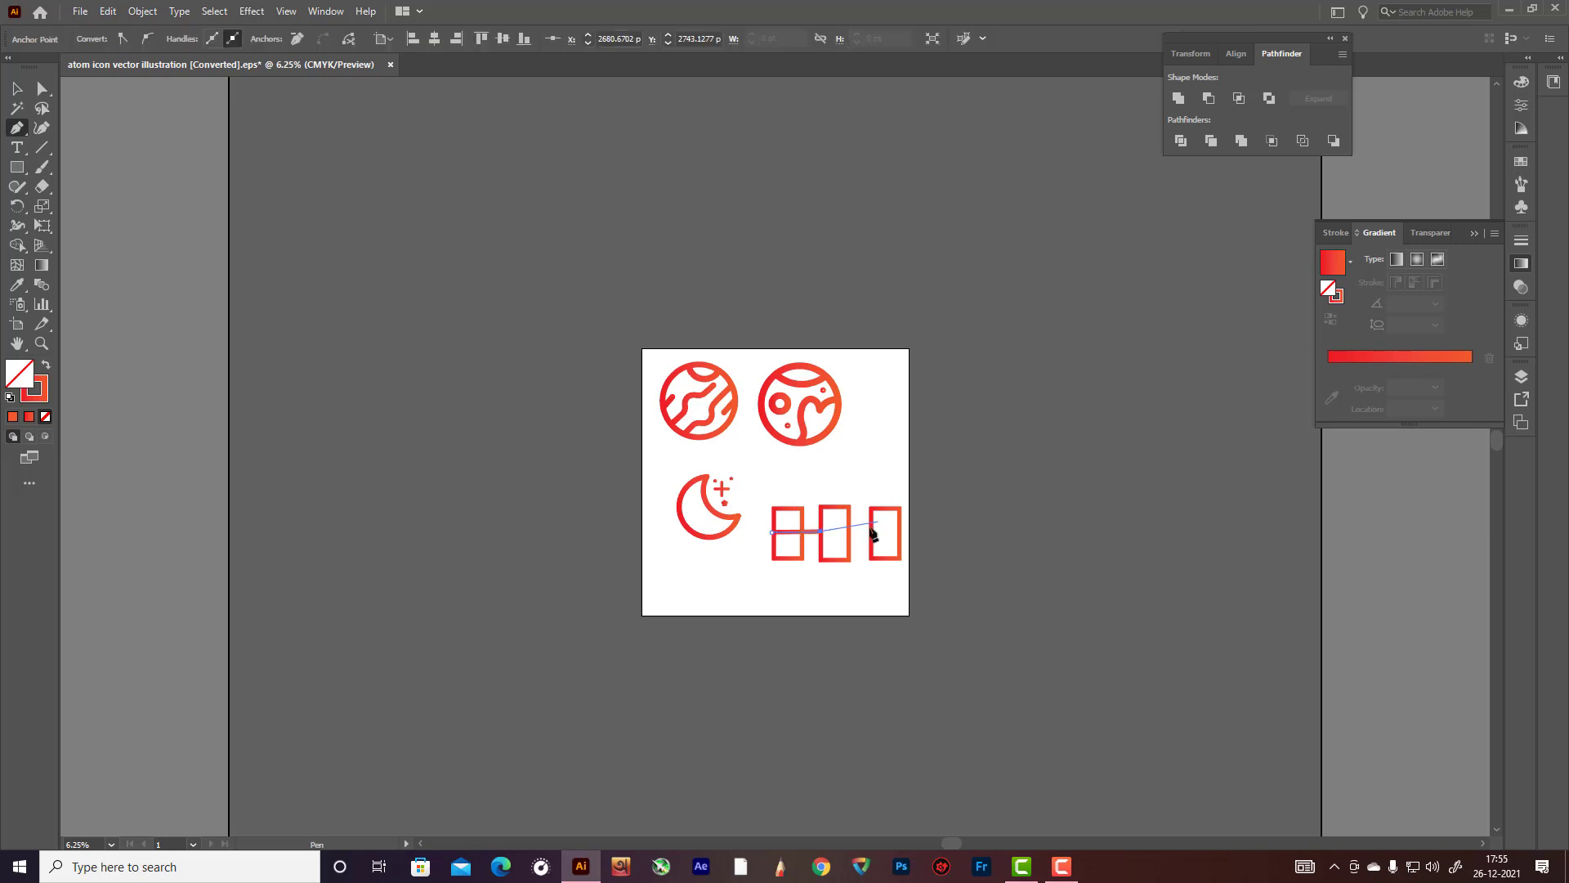
key("v")
left_click(961, 537)
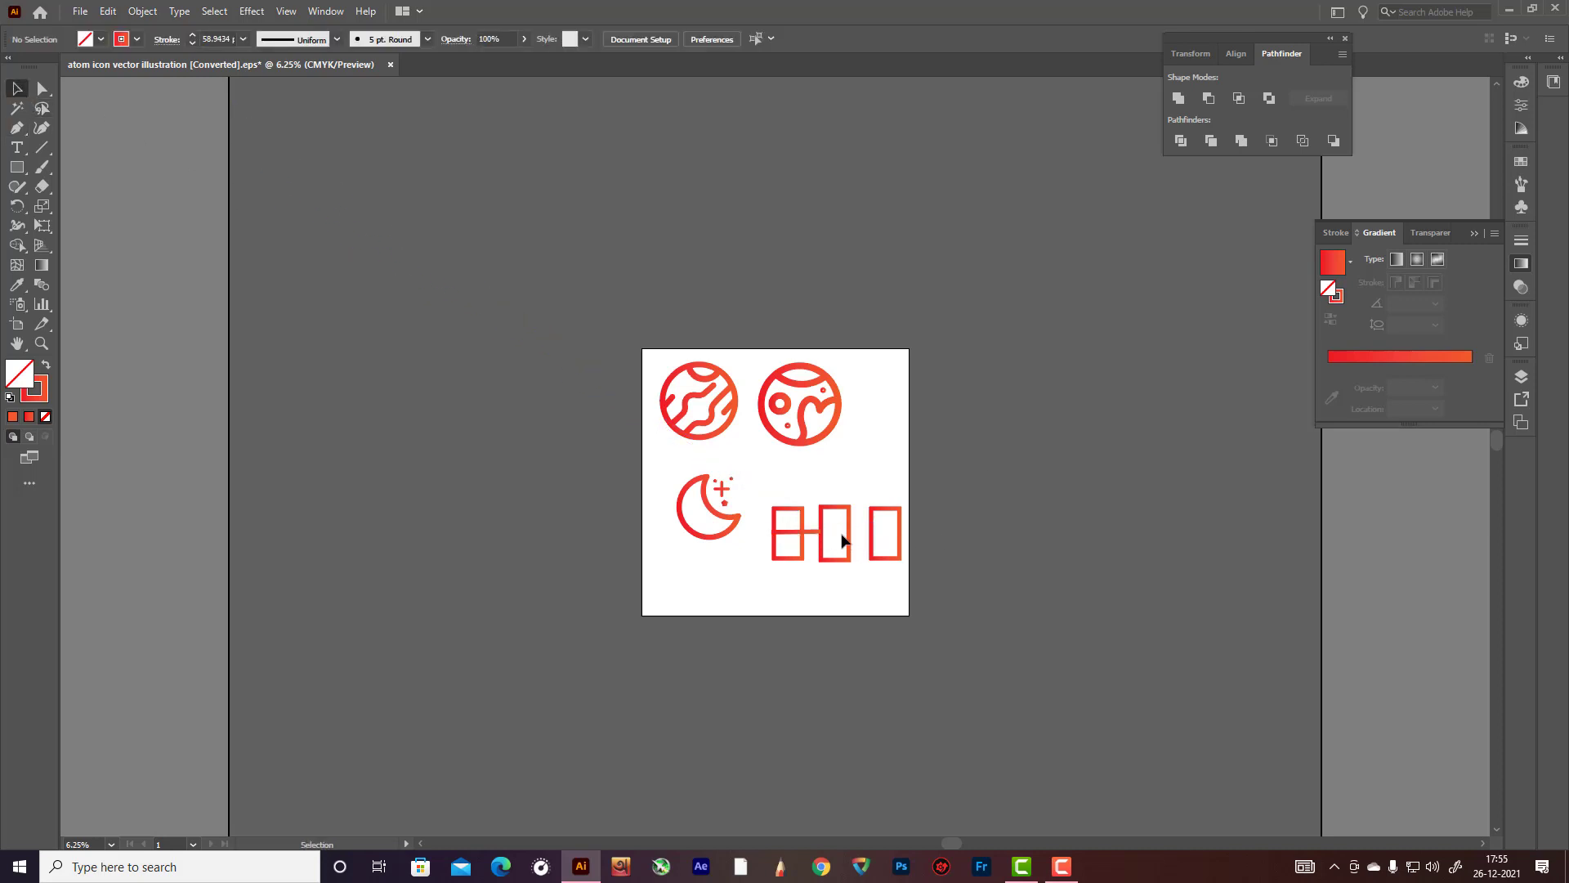
scroll(808, 523, "up", 4)
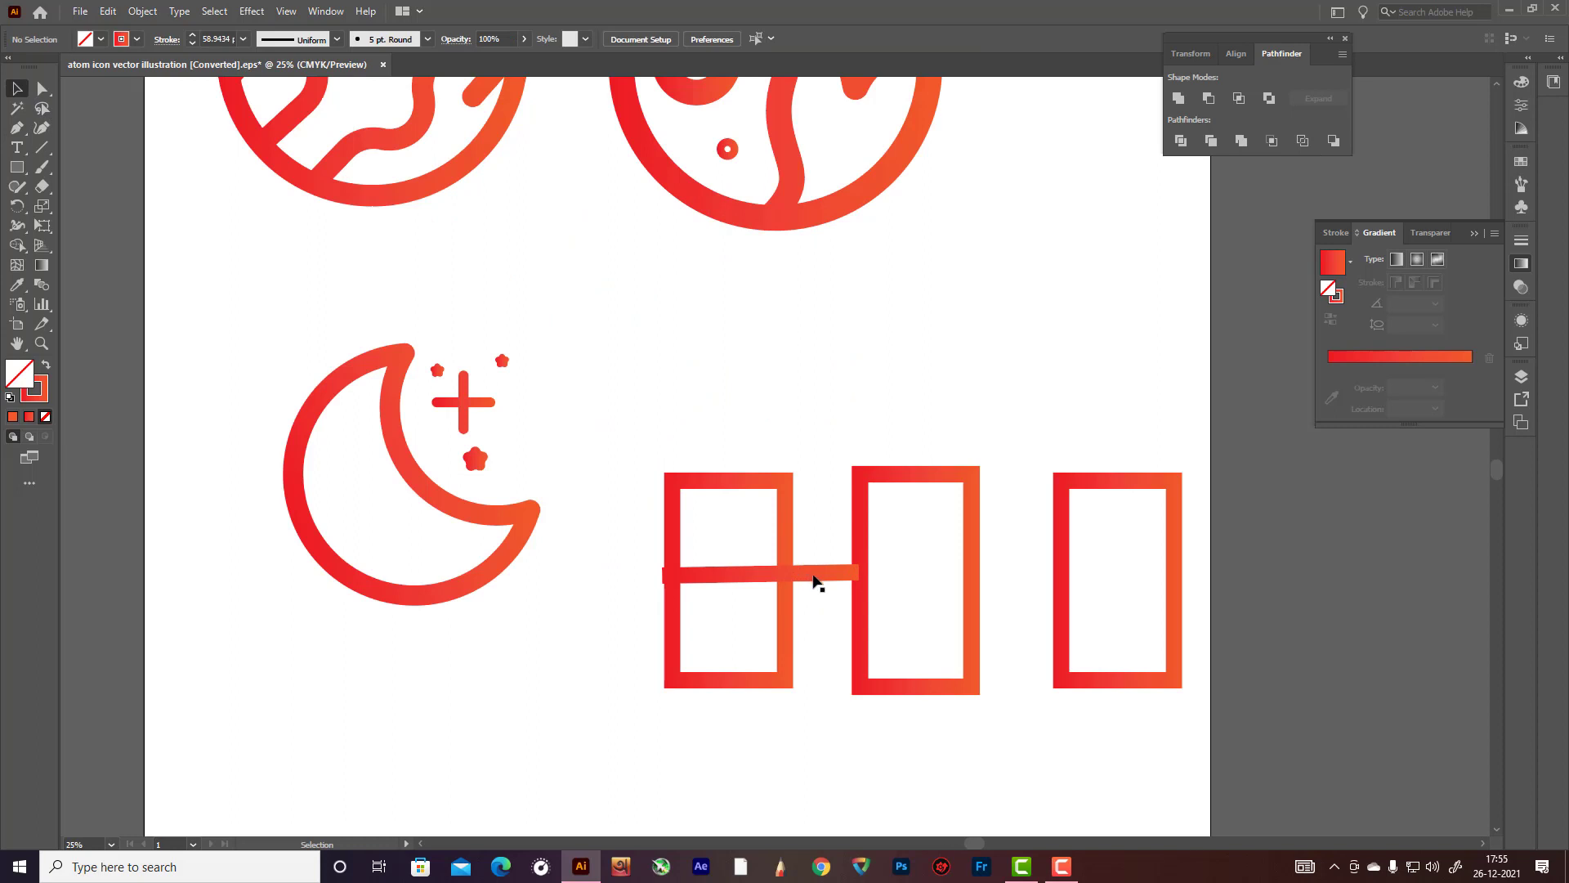
Step: Level the connecting line by adjusting both endpoints so it spans about 711 pt from the left rectangle's outer side to the middle rectangle
left_click(815, 576)
key("shift+grave")
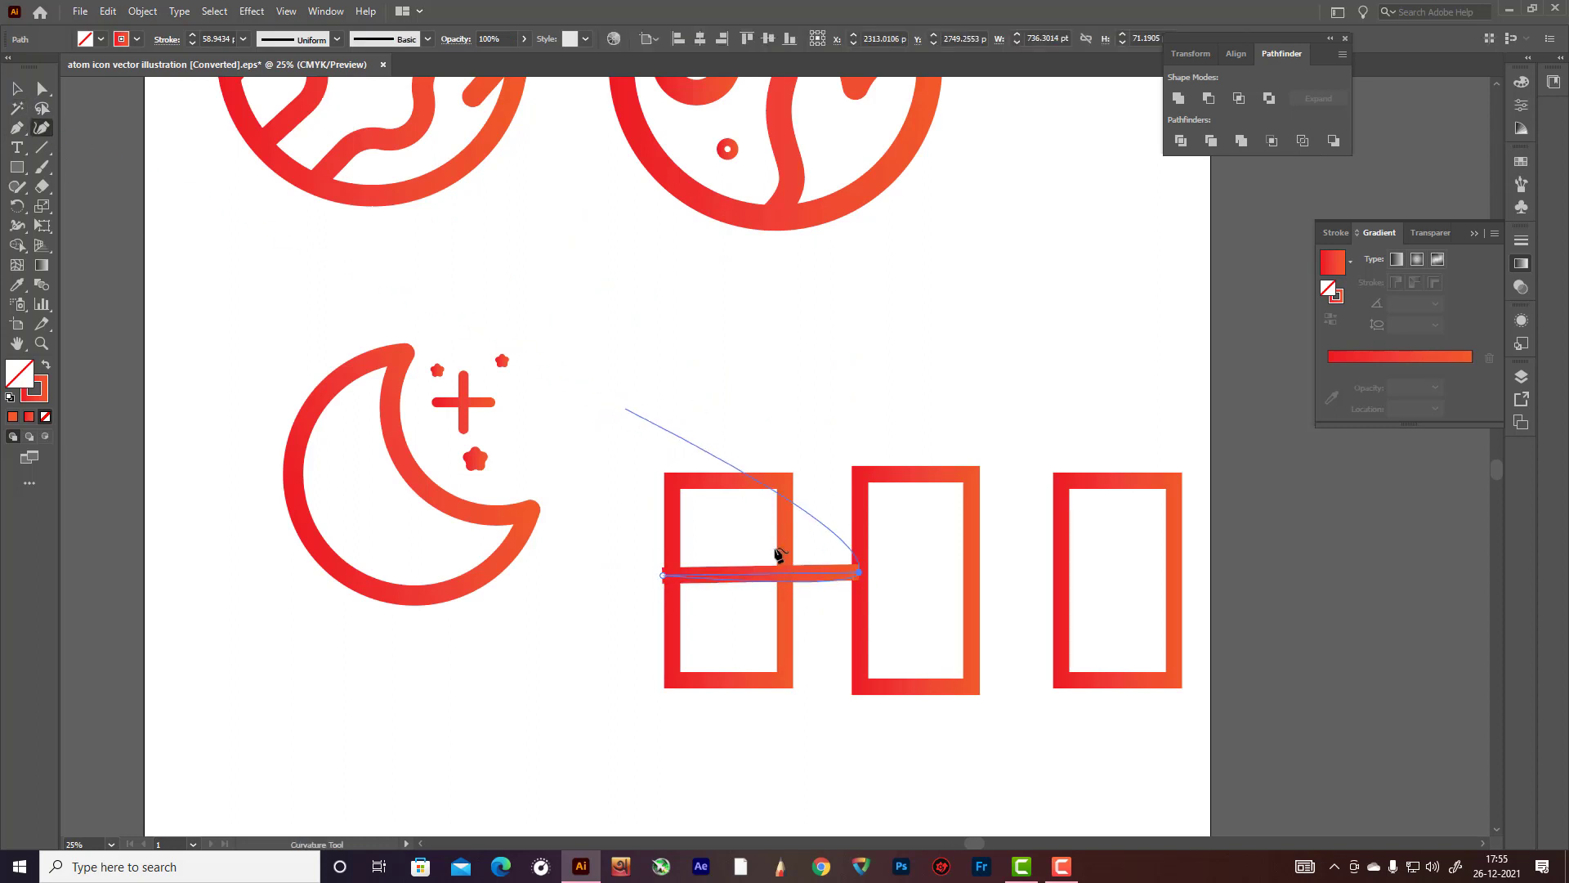
mouse_move(858, 573)
left_mouse_down()
mouse_move(854, 590)
mouse_move(862, 575)
left_mouse_up()
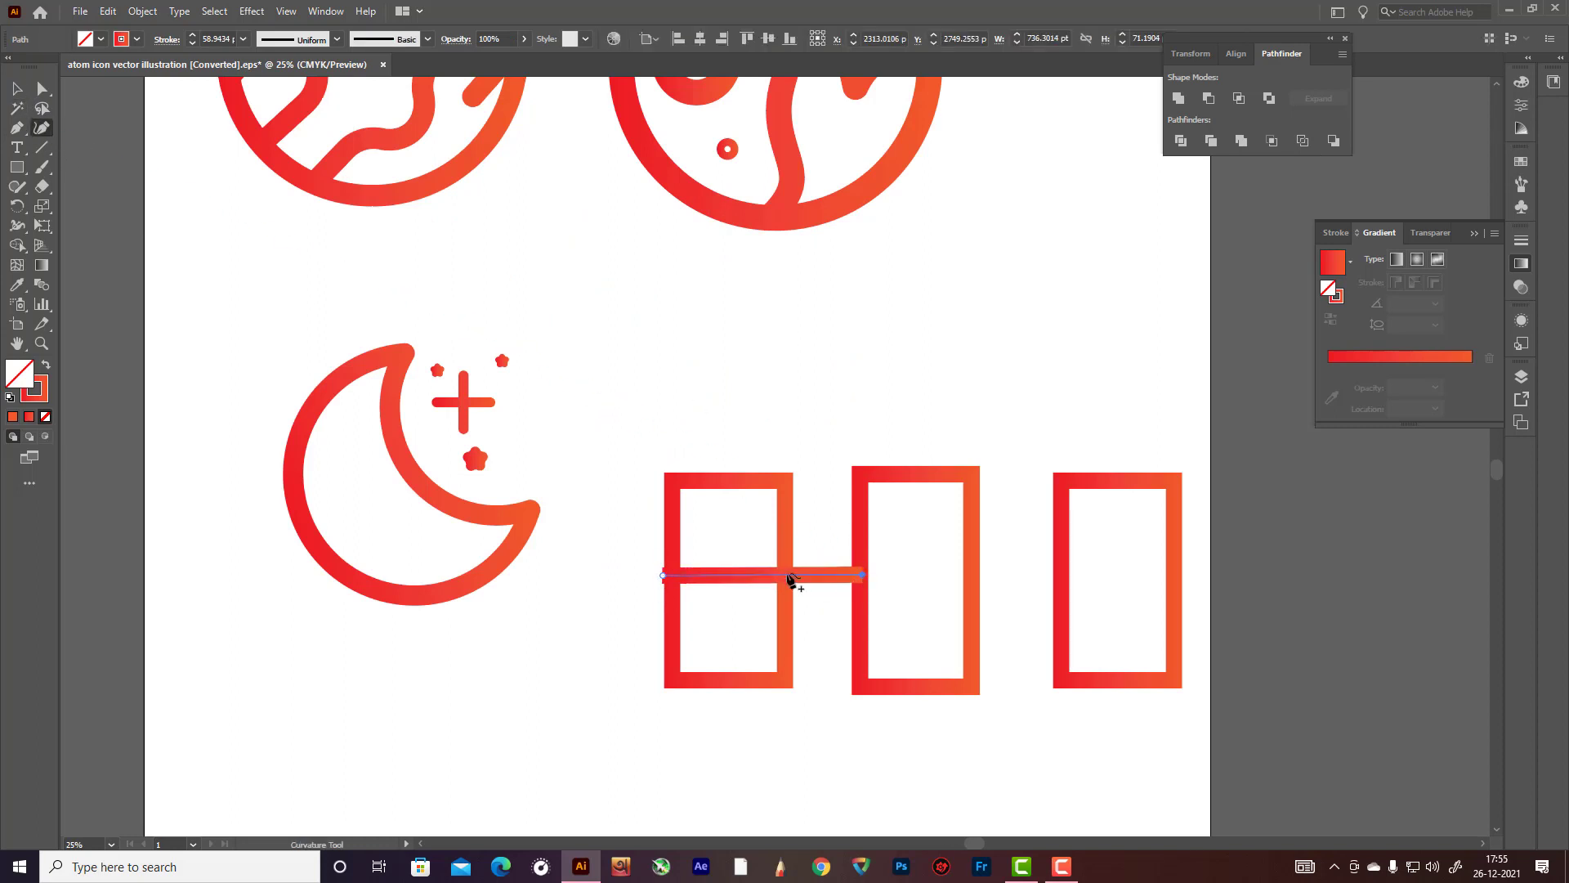
left_click_drag(663, 574, 673, 577)
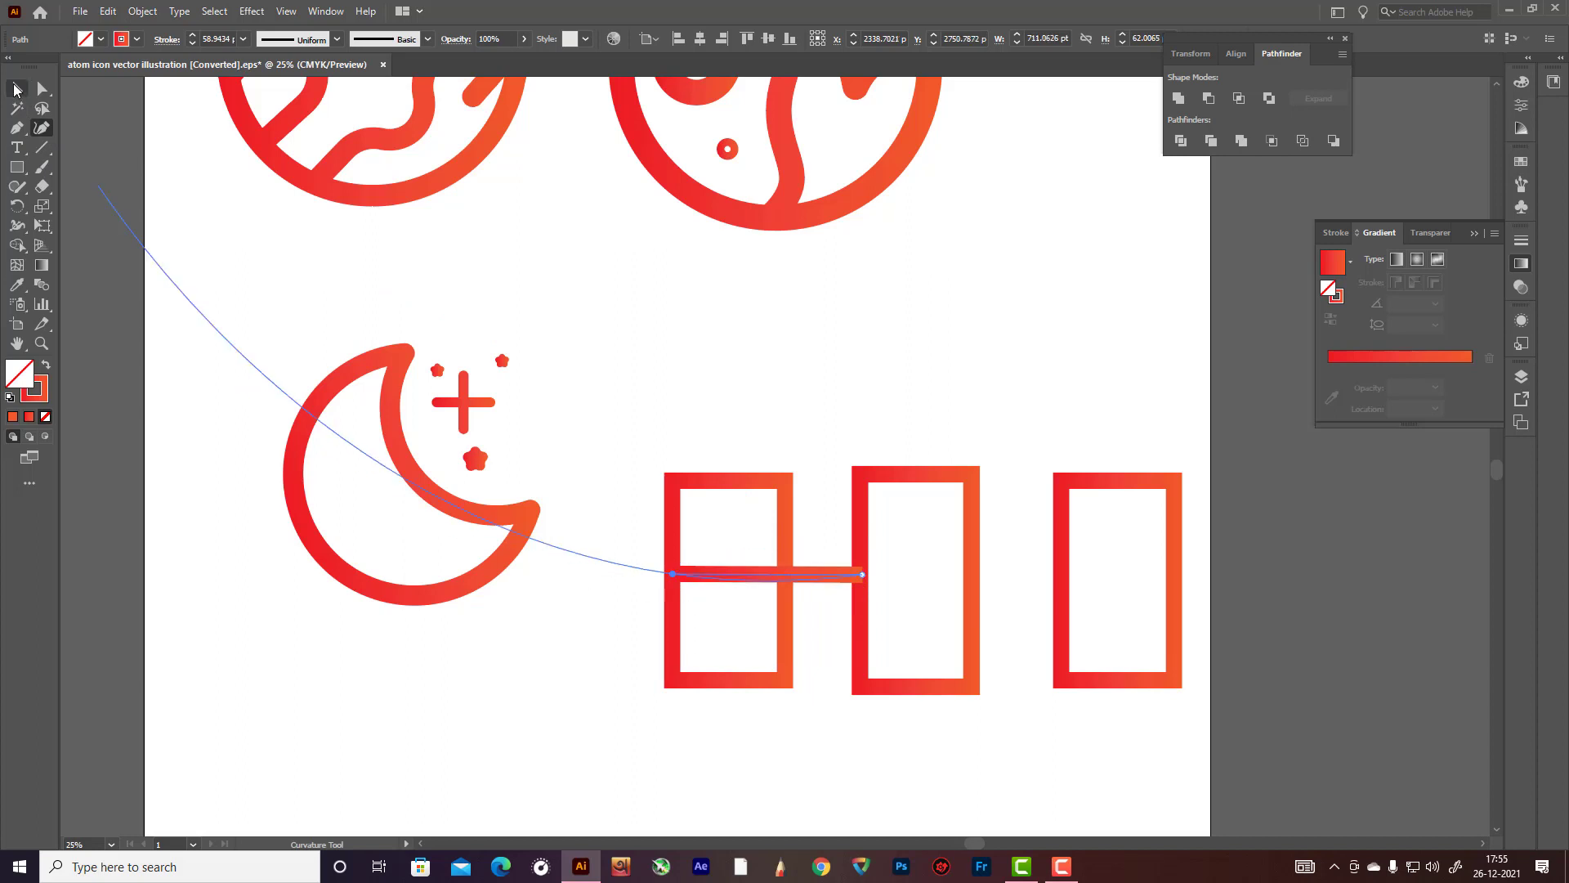
left_click(17, 88)
left_click(775, 332)
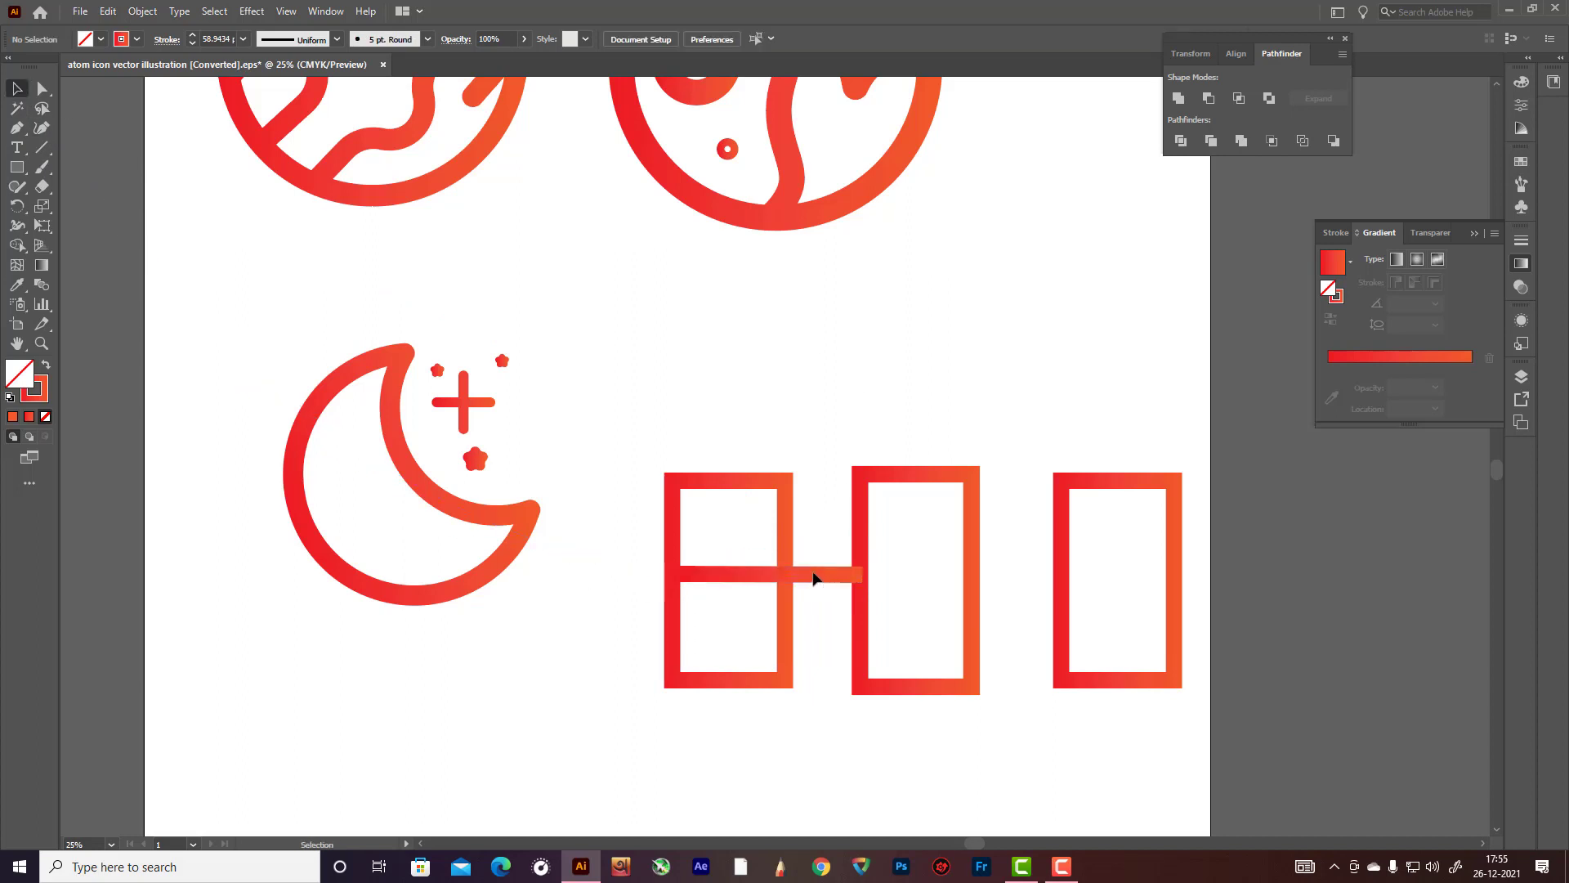
left_click(42, 88)
left_click(827, 575)
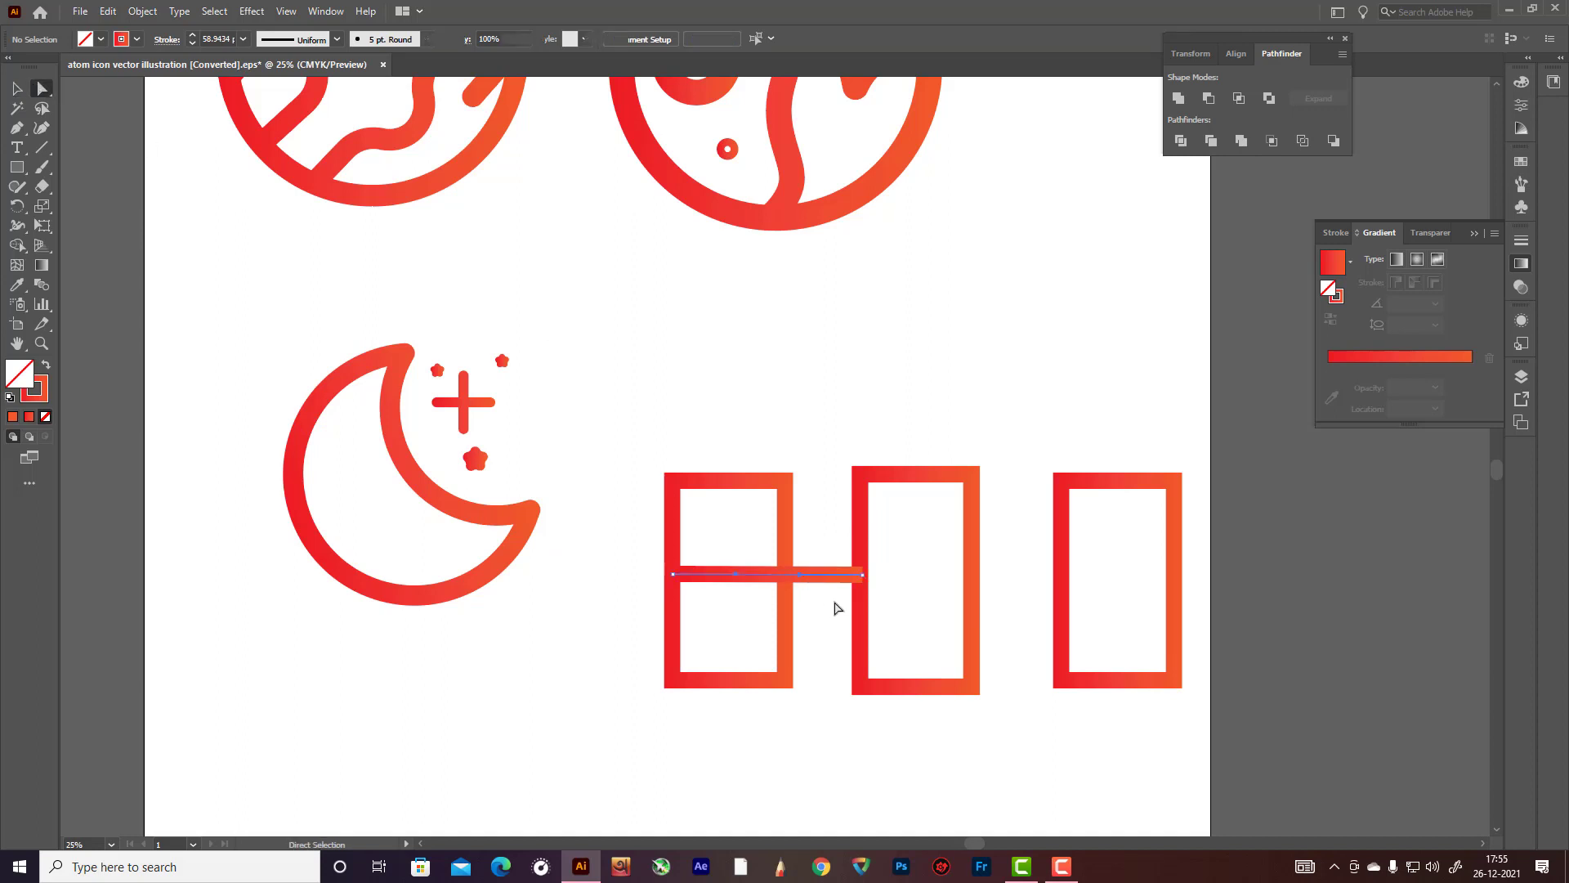
left_click(14, 91)
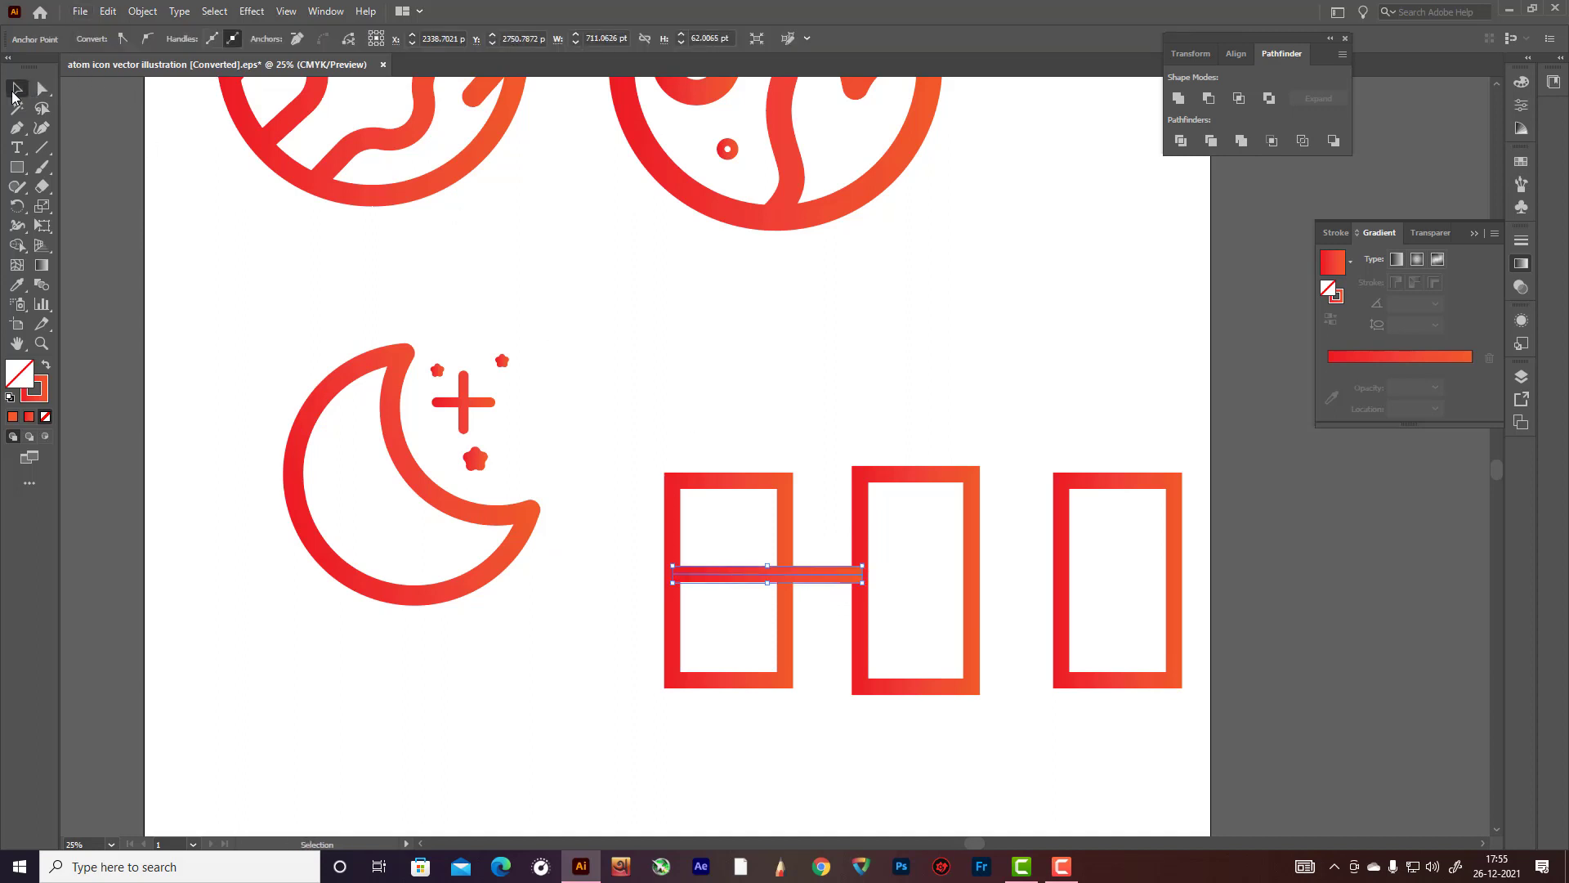
left_click_drag(866, 571, 1026, 592)
left_click(995, 557)
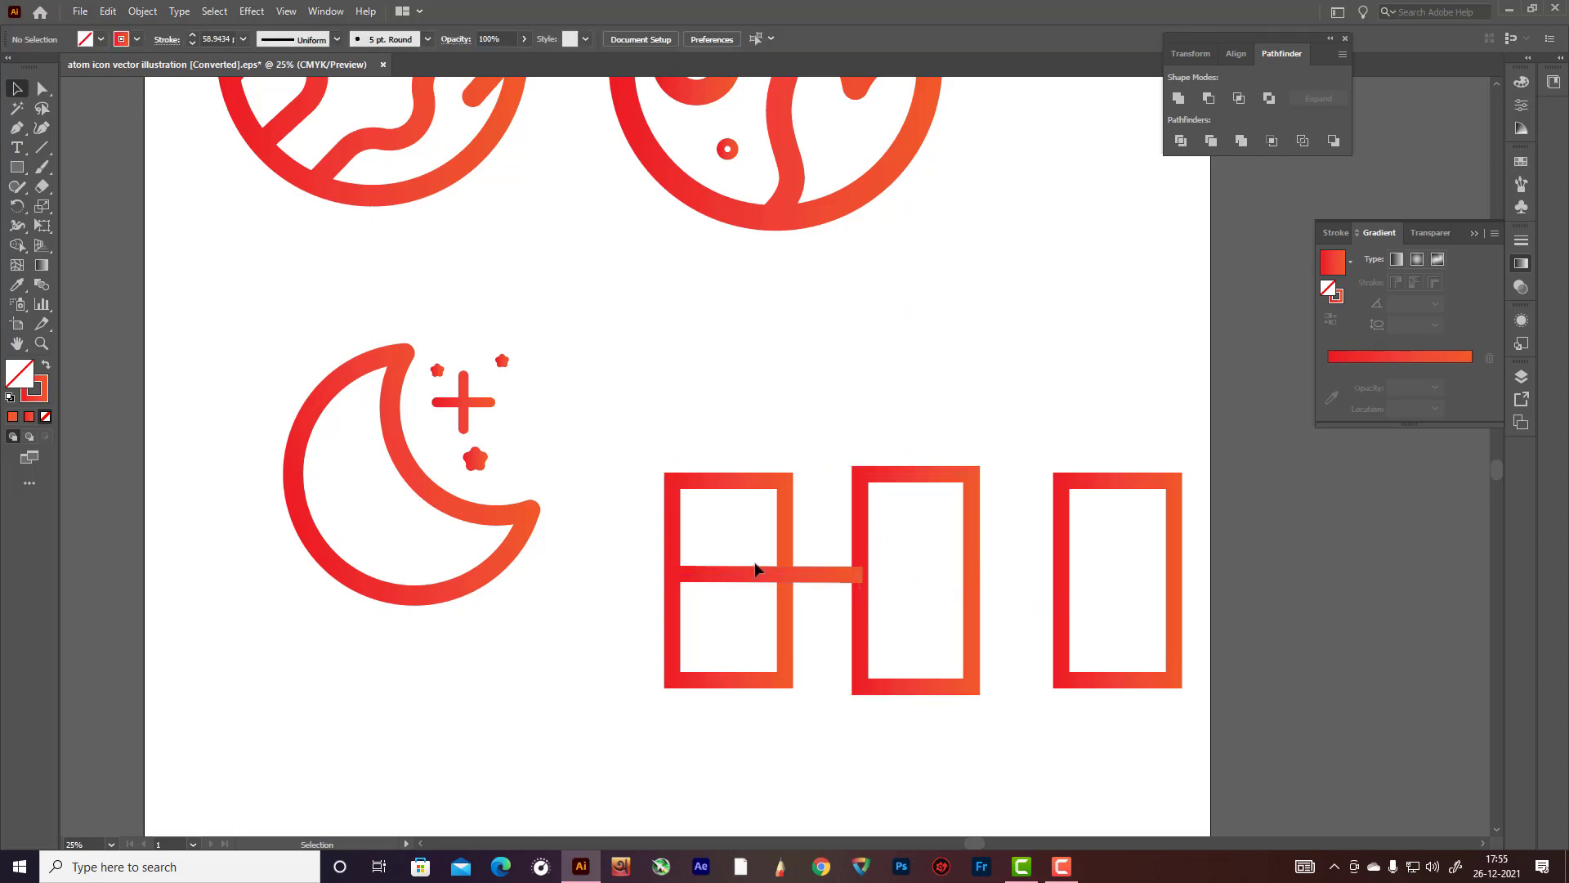
Step: Copy the connecting line to the other side so it joins the middle rectangle to the right rectangle
left_click(816, 576)
left_click_drag(827, 581, 1137, 582, "alt")
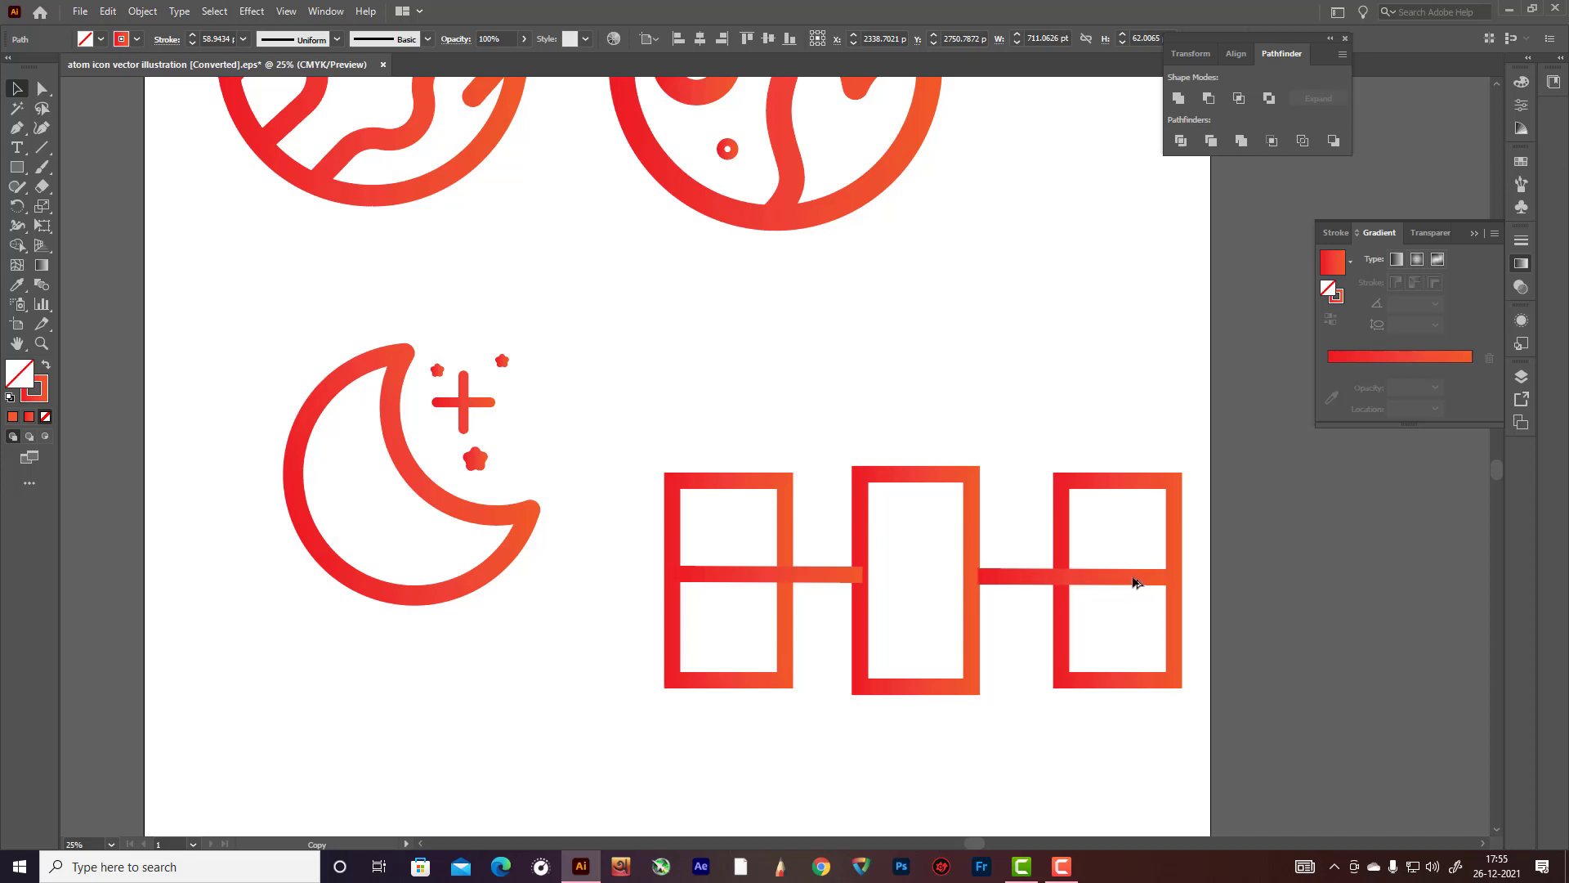
left_click_drag(1133, 577, 1132, 577, "alt")
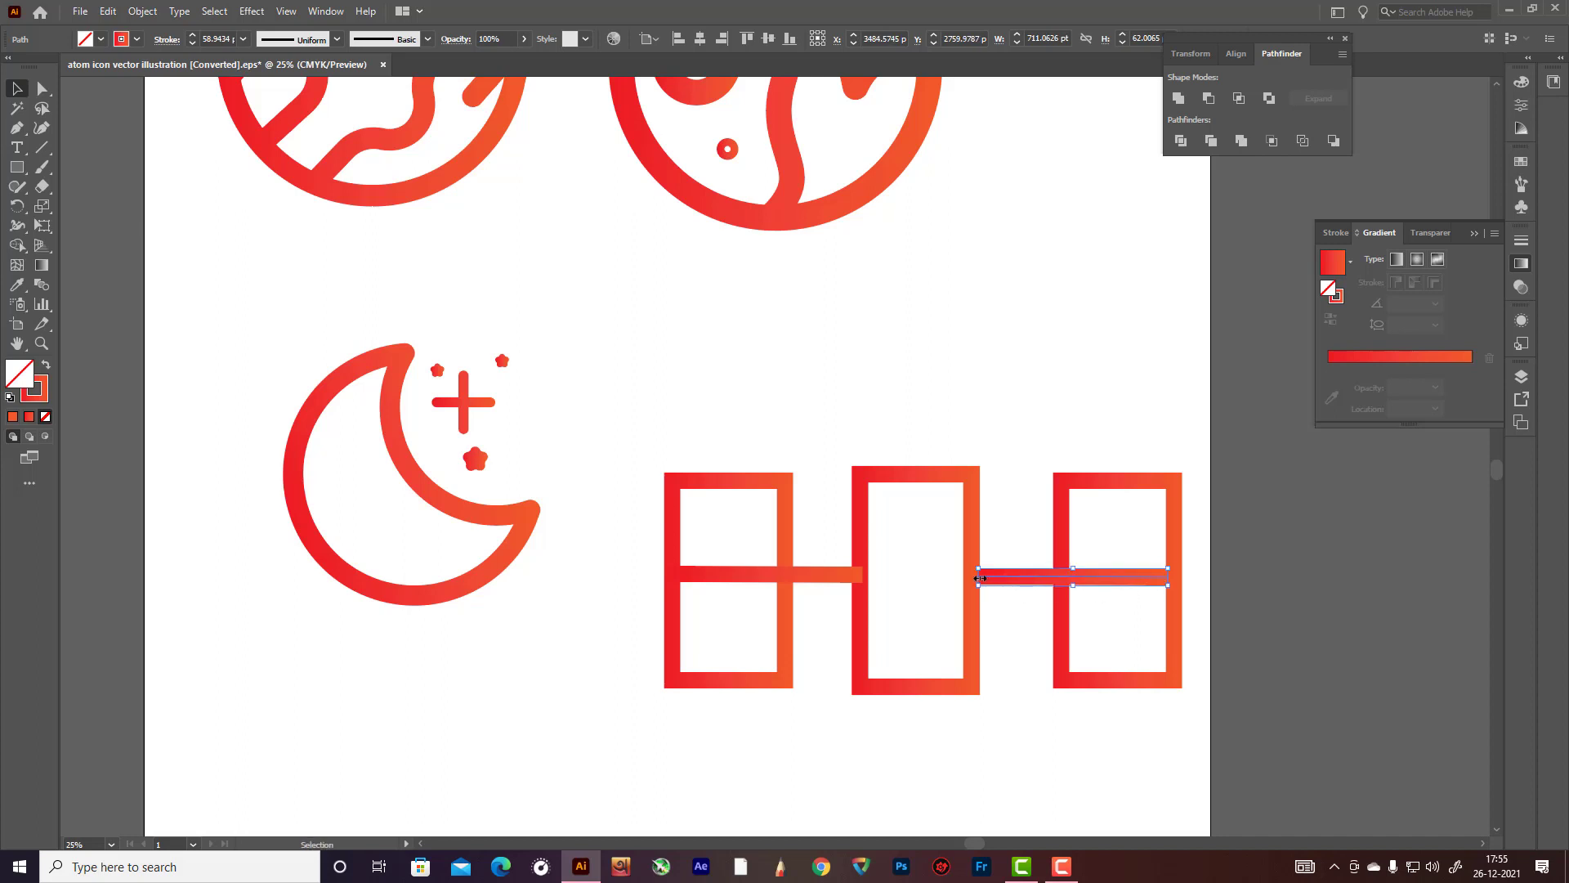
left_click(1202, 513)
Step: Nudge the right rectangle slightly toward the middle one and lower its connecting line slightly
left_click(1175, 502)
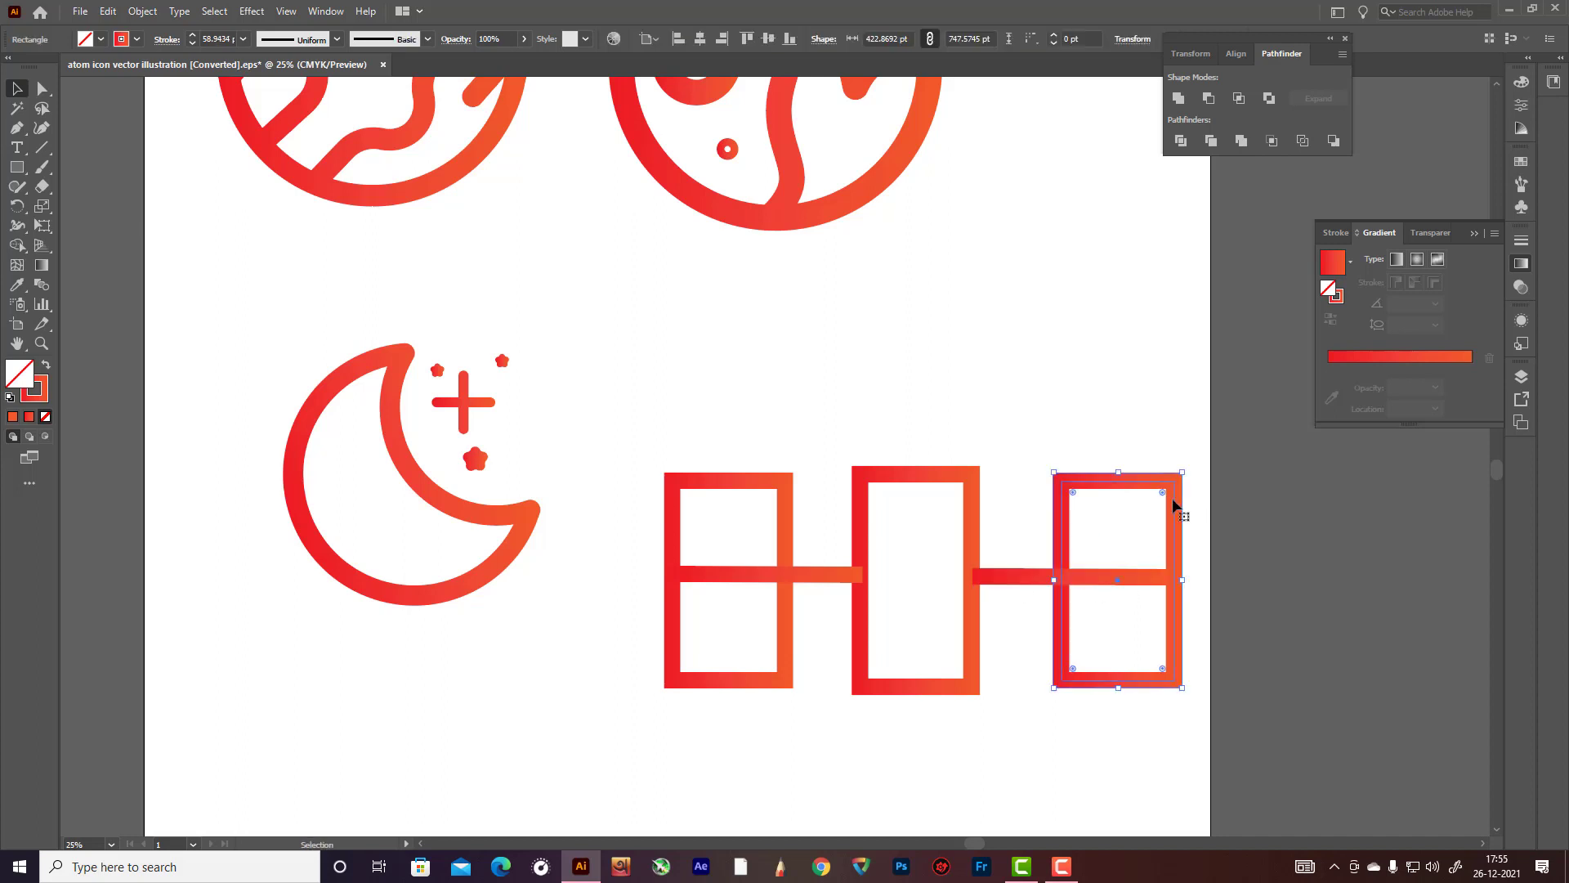
key("Left")
key("Left")
key("Left")
key("Left")
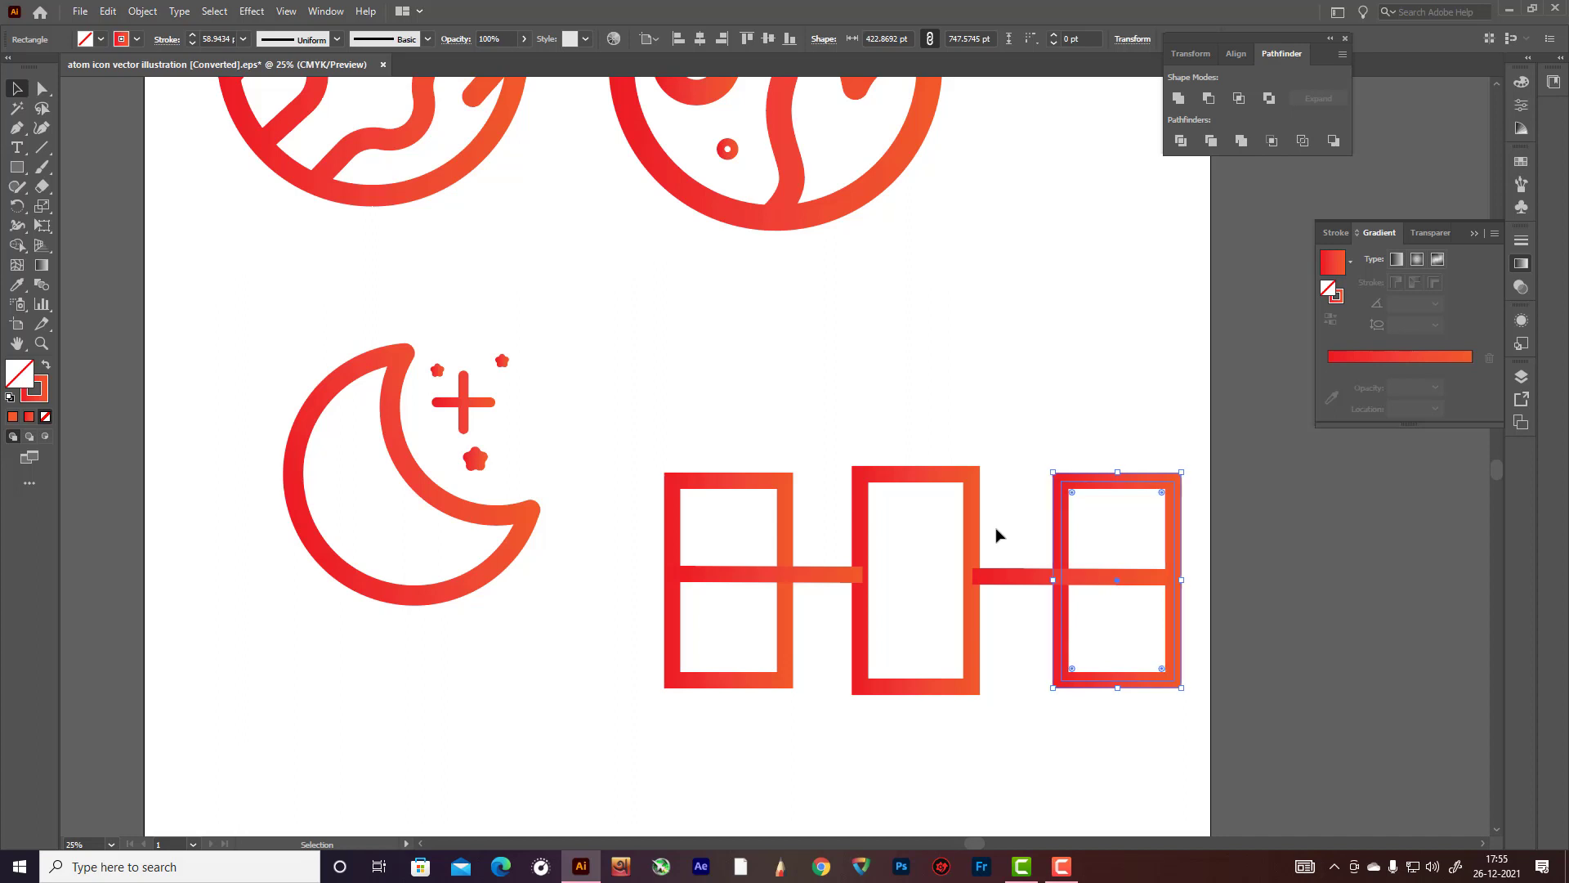
left_click(1208, 531)
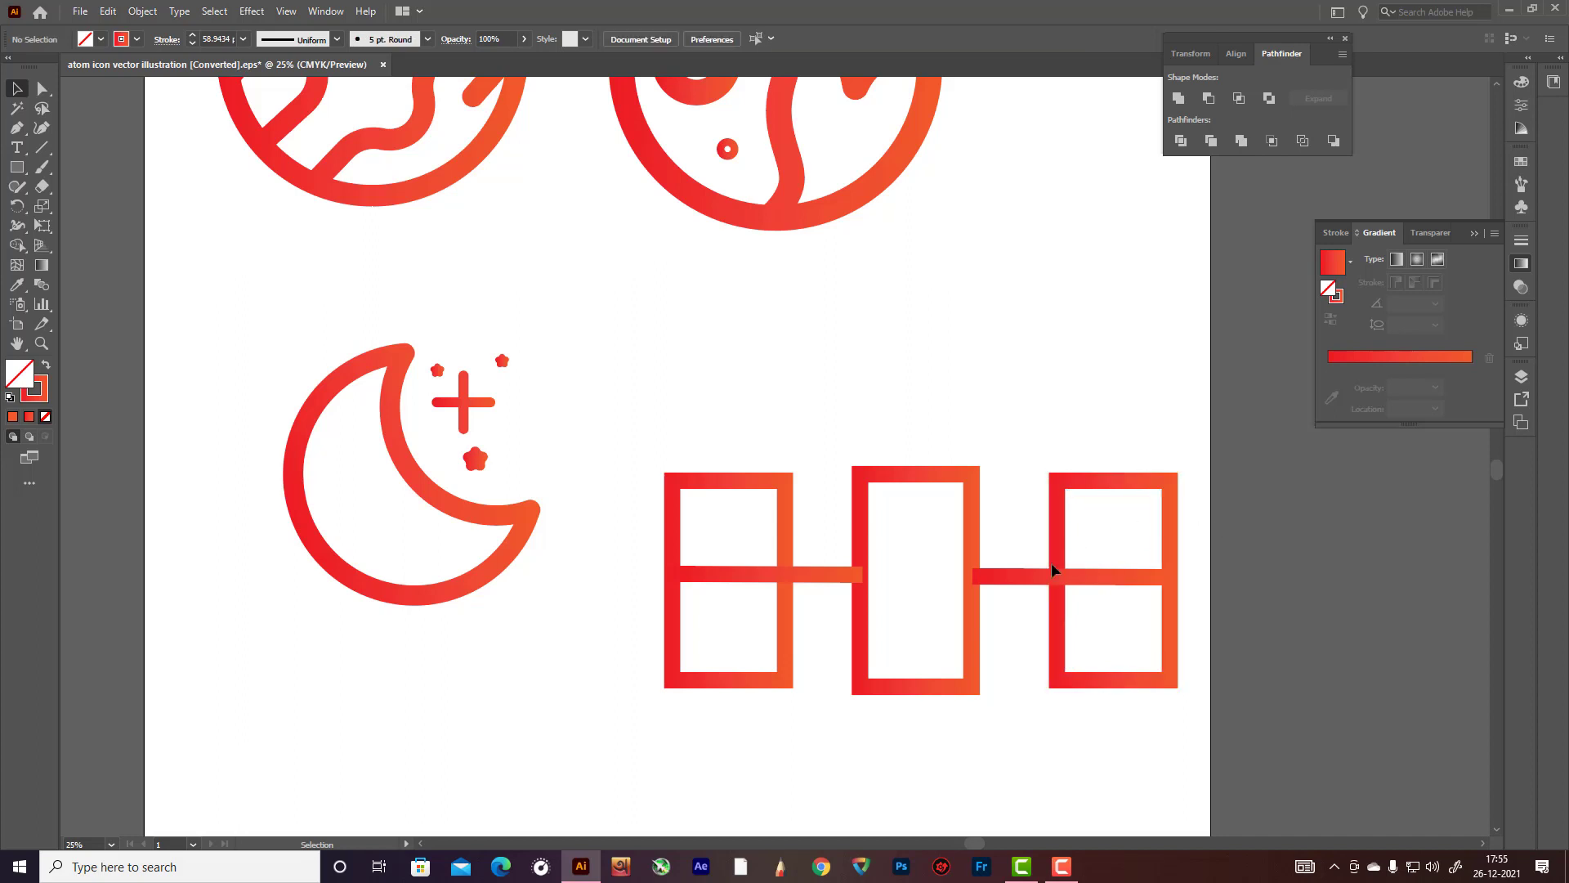
left_click_drag(1028, 582, 1025, 586)
left_click(1254, 589)
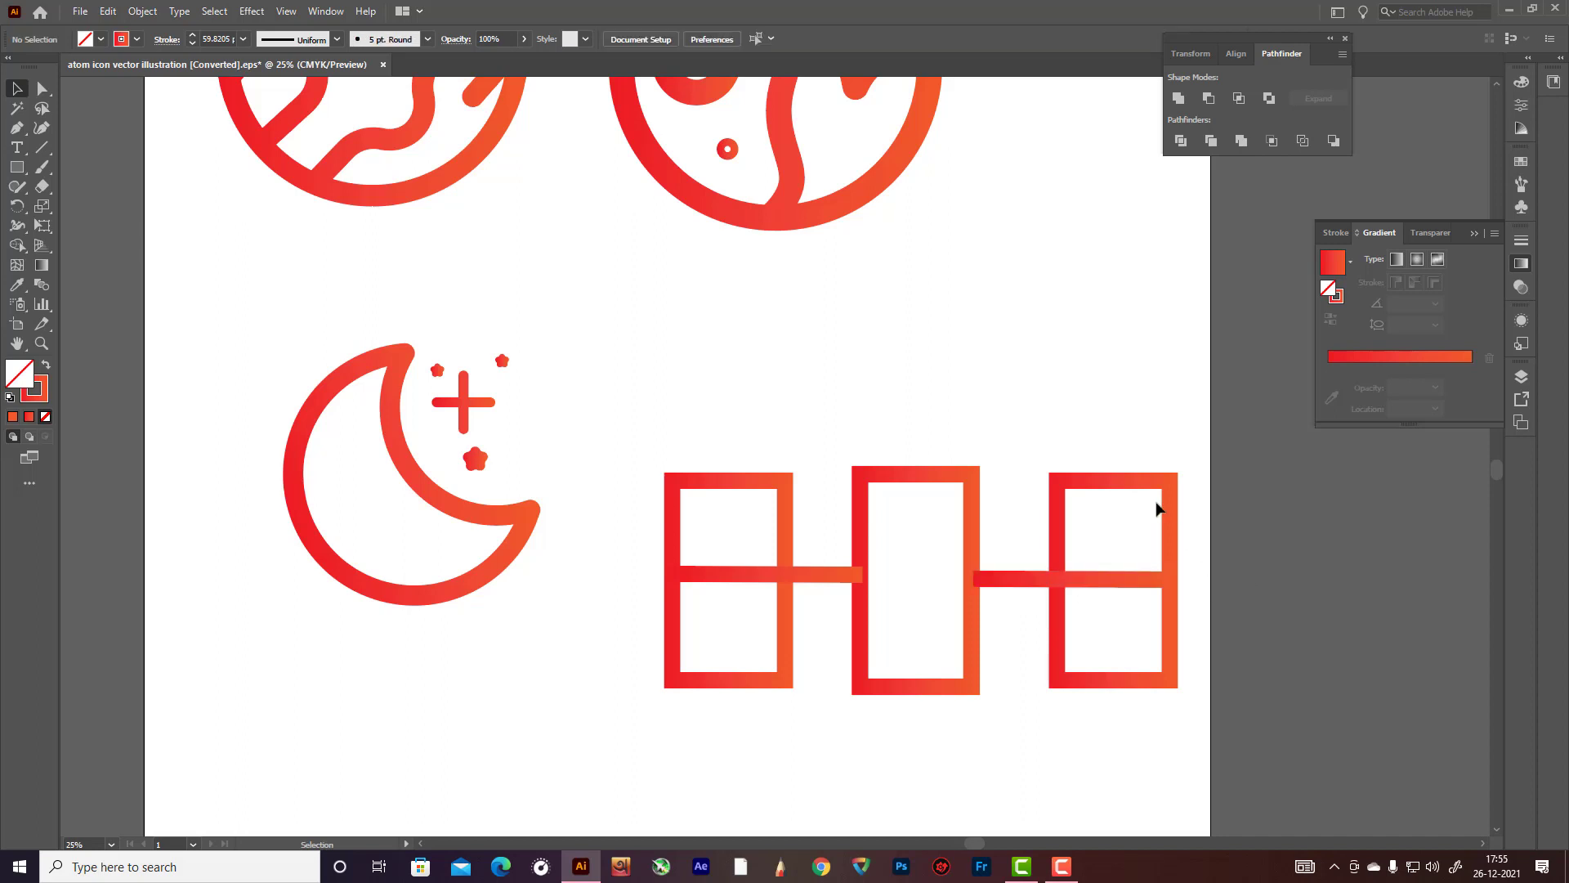
Step: Scale each outer rectangle down slightly together with its connecting line, first the right pair and then the left pair
left_click_drag(1057, 454, 1226, 718)
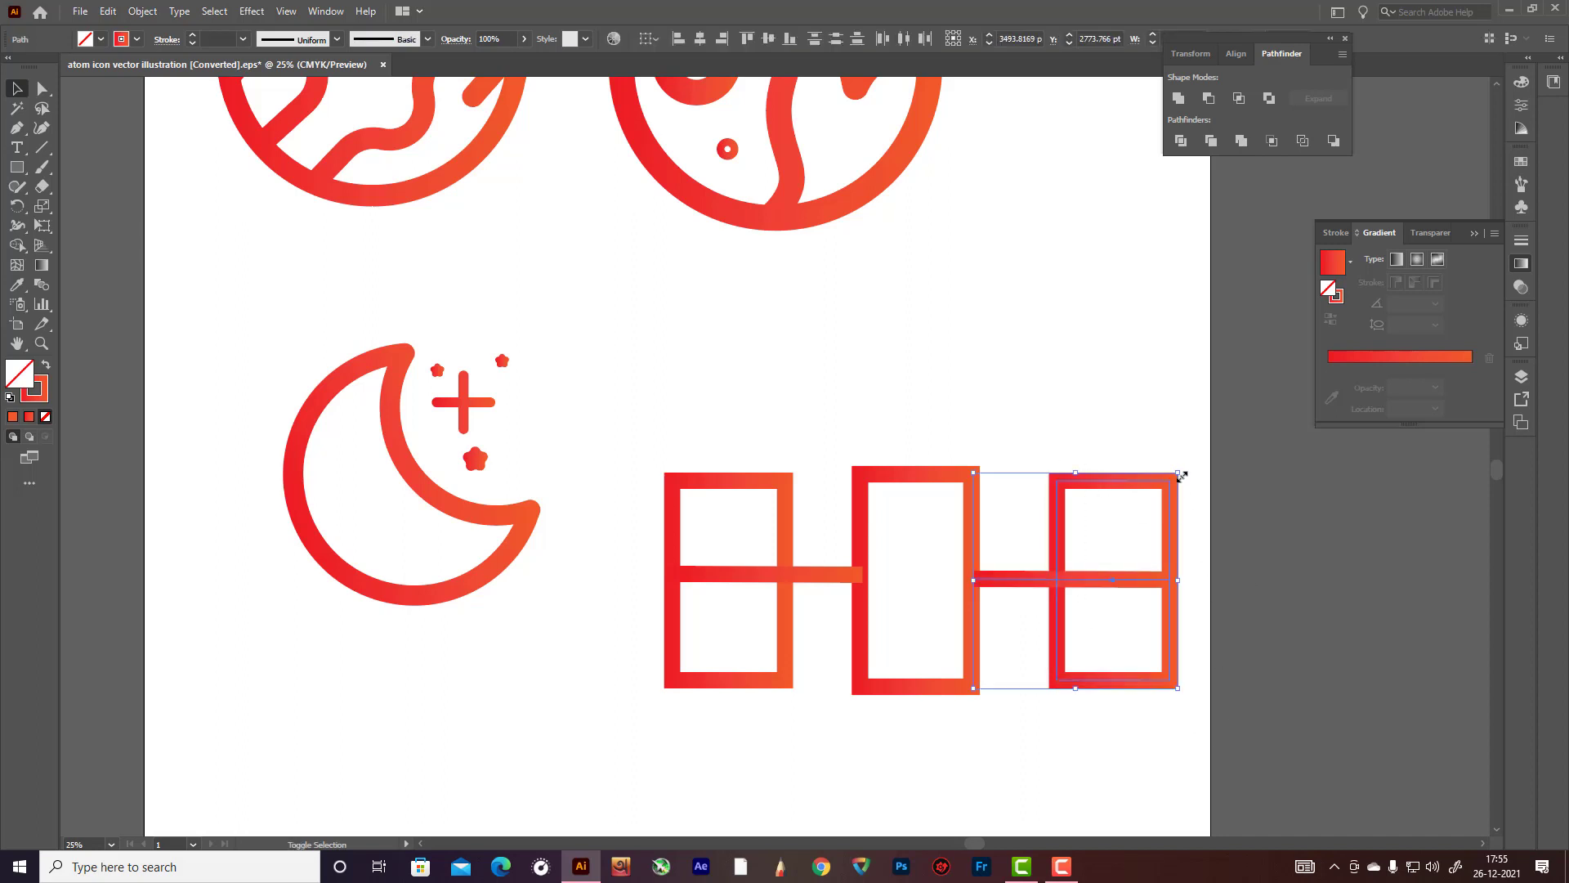
left_click_drag(1181, 475, 1173, 480)
left_click(1243, 501)
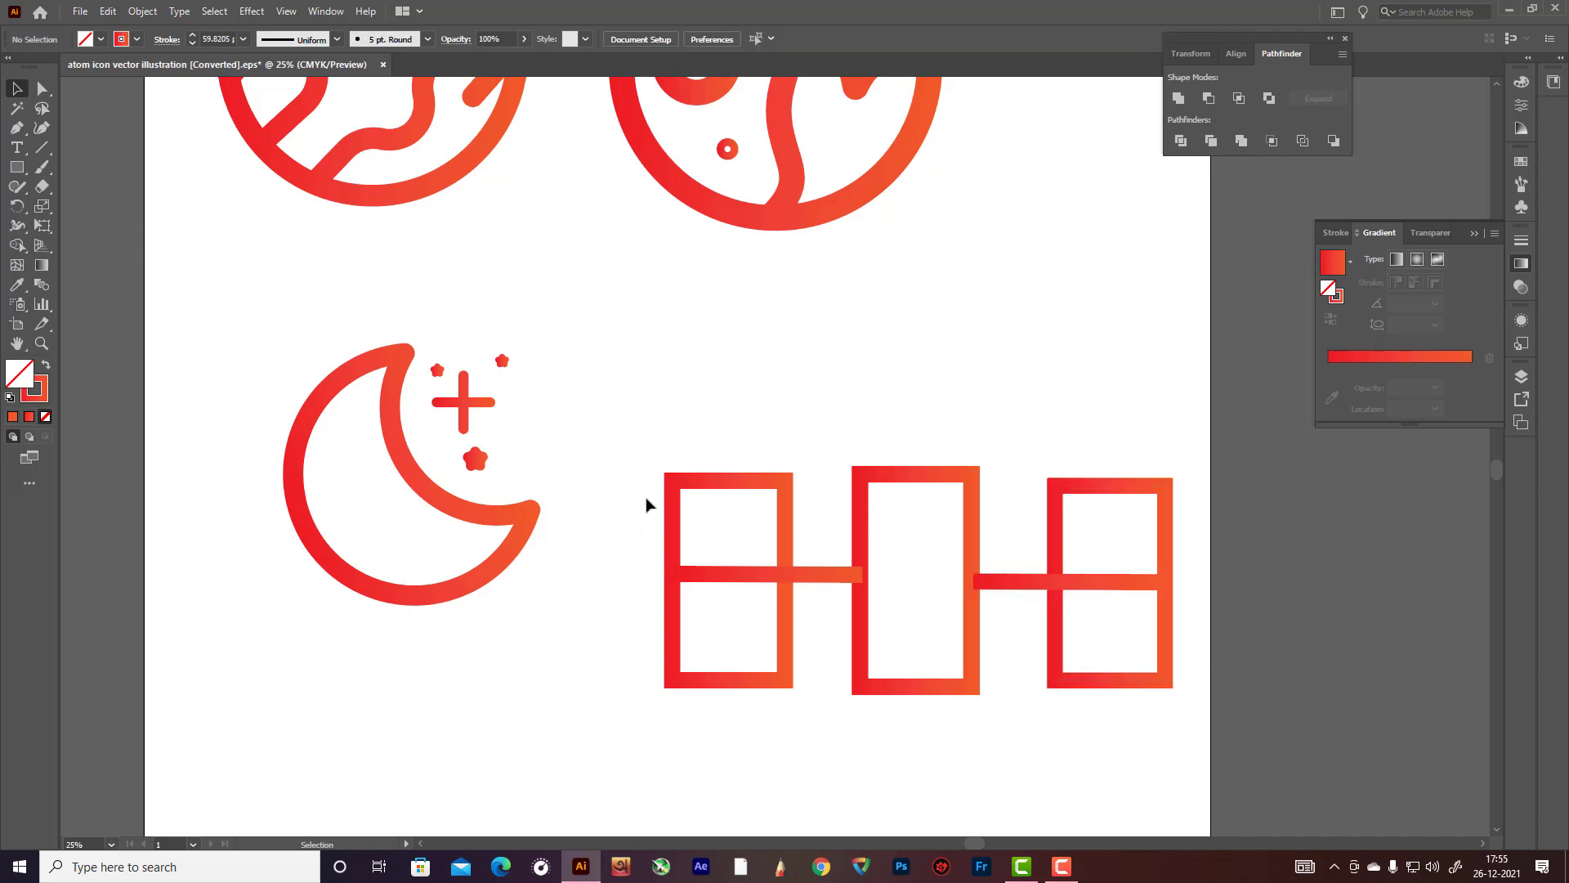
left_click_drag(646, 504, 777, 676)
left_click_drag(864, 473, 857, 478)
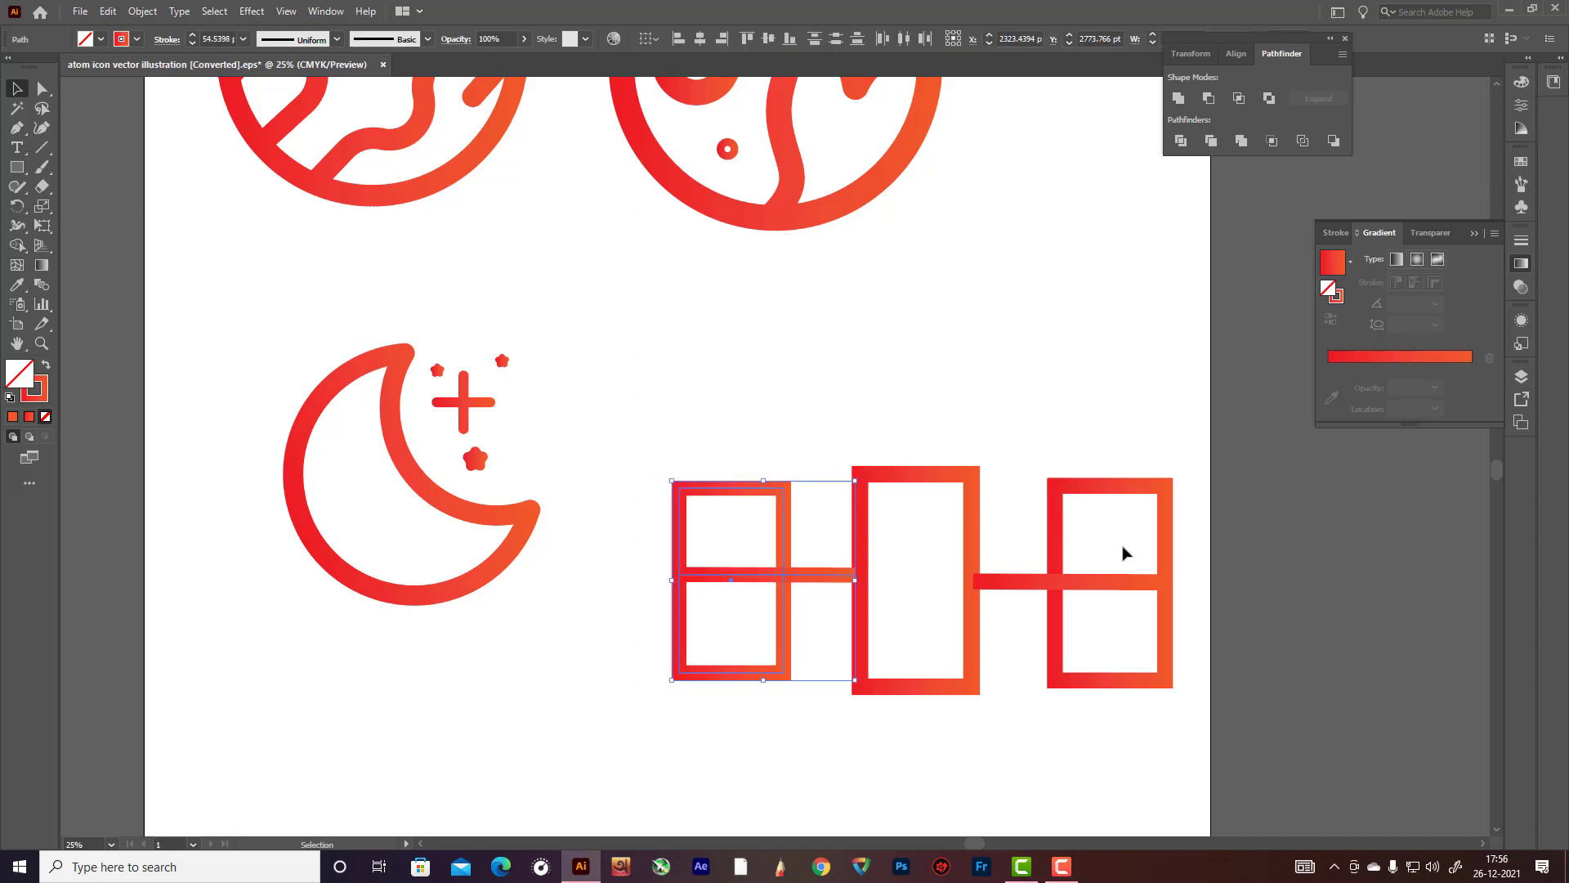
left_click(1243, 580)
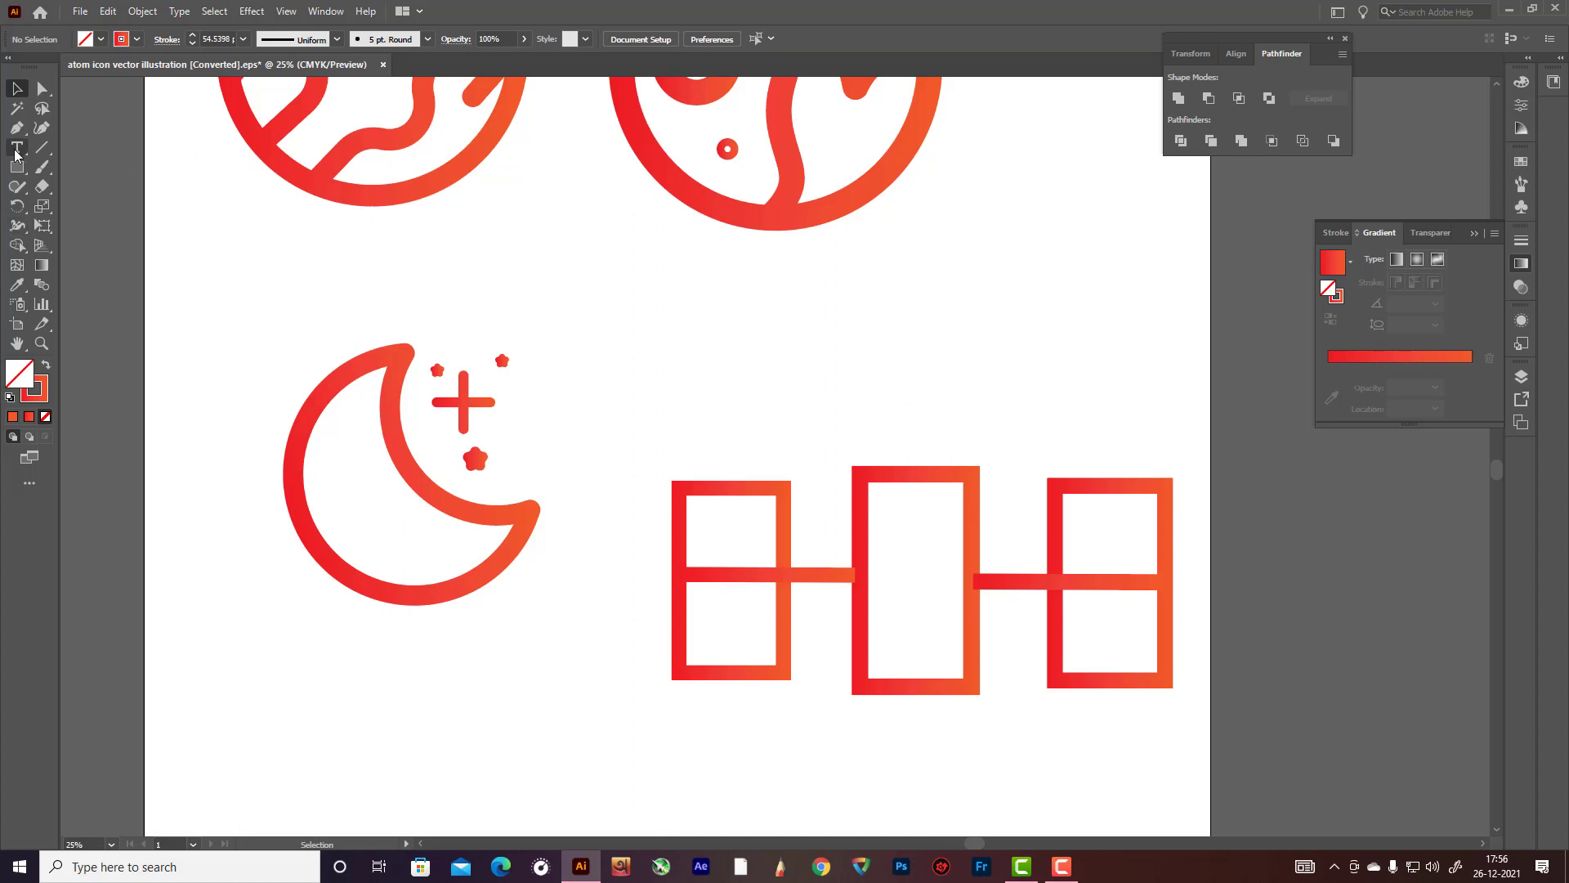
Step: Draw a short vertical mast with the Pen tool rising from the center of the middle rectangle's top edge
left_click_drag(16, 128, 66, 130)
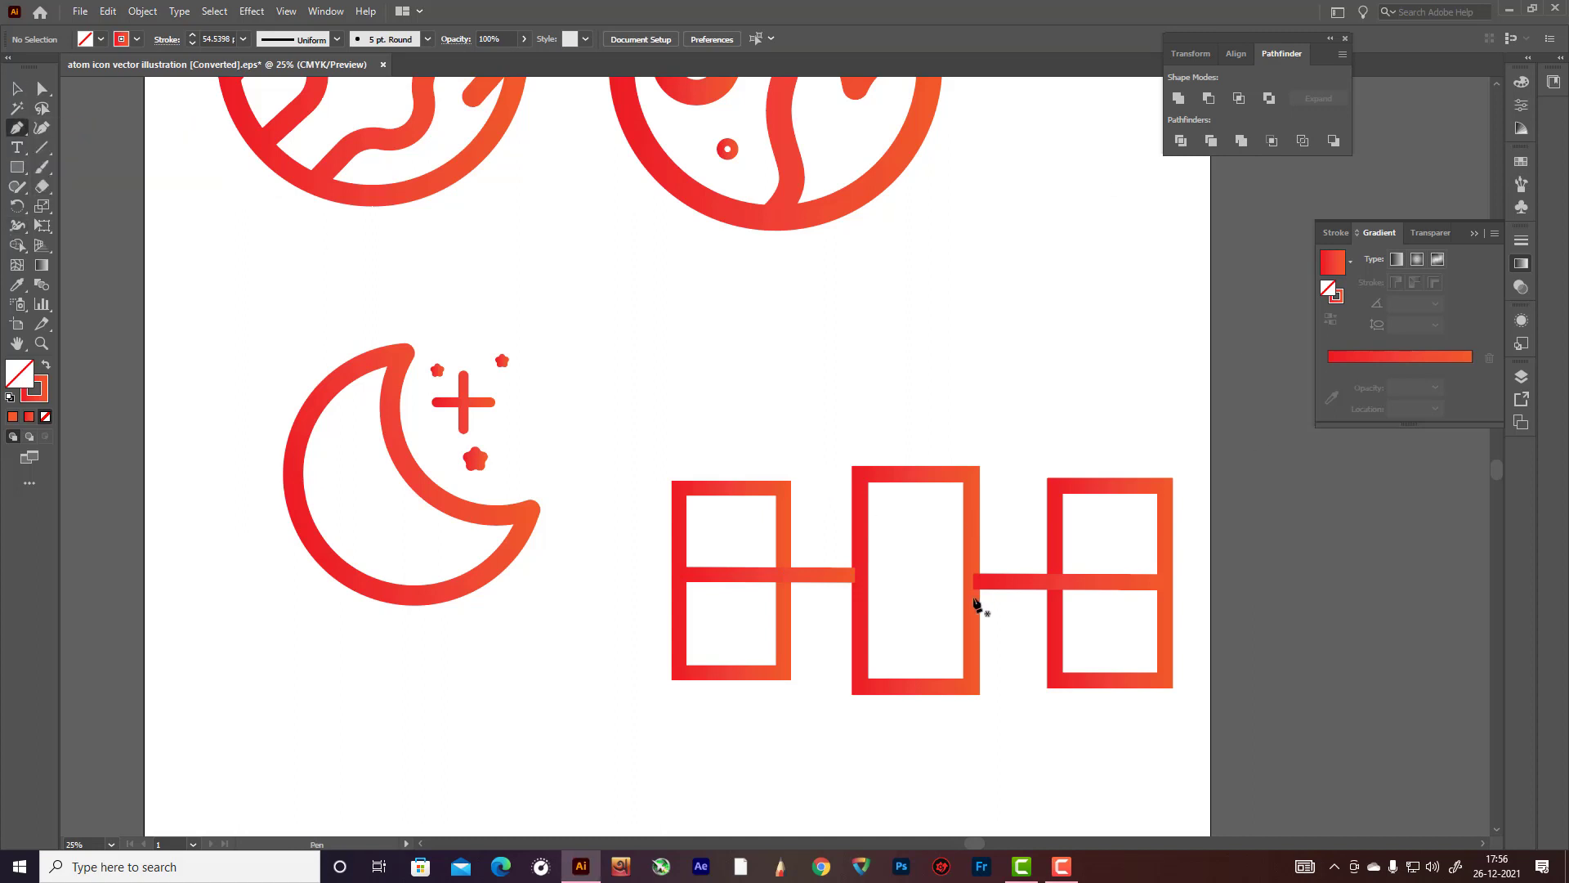
left_click(913, 473)
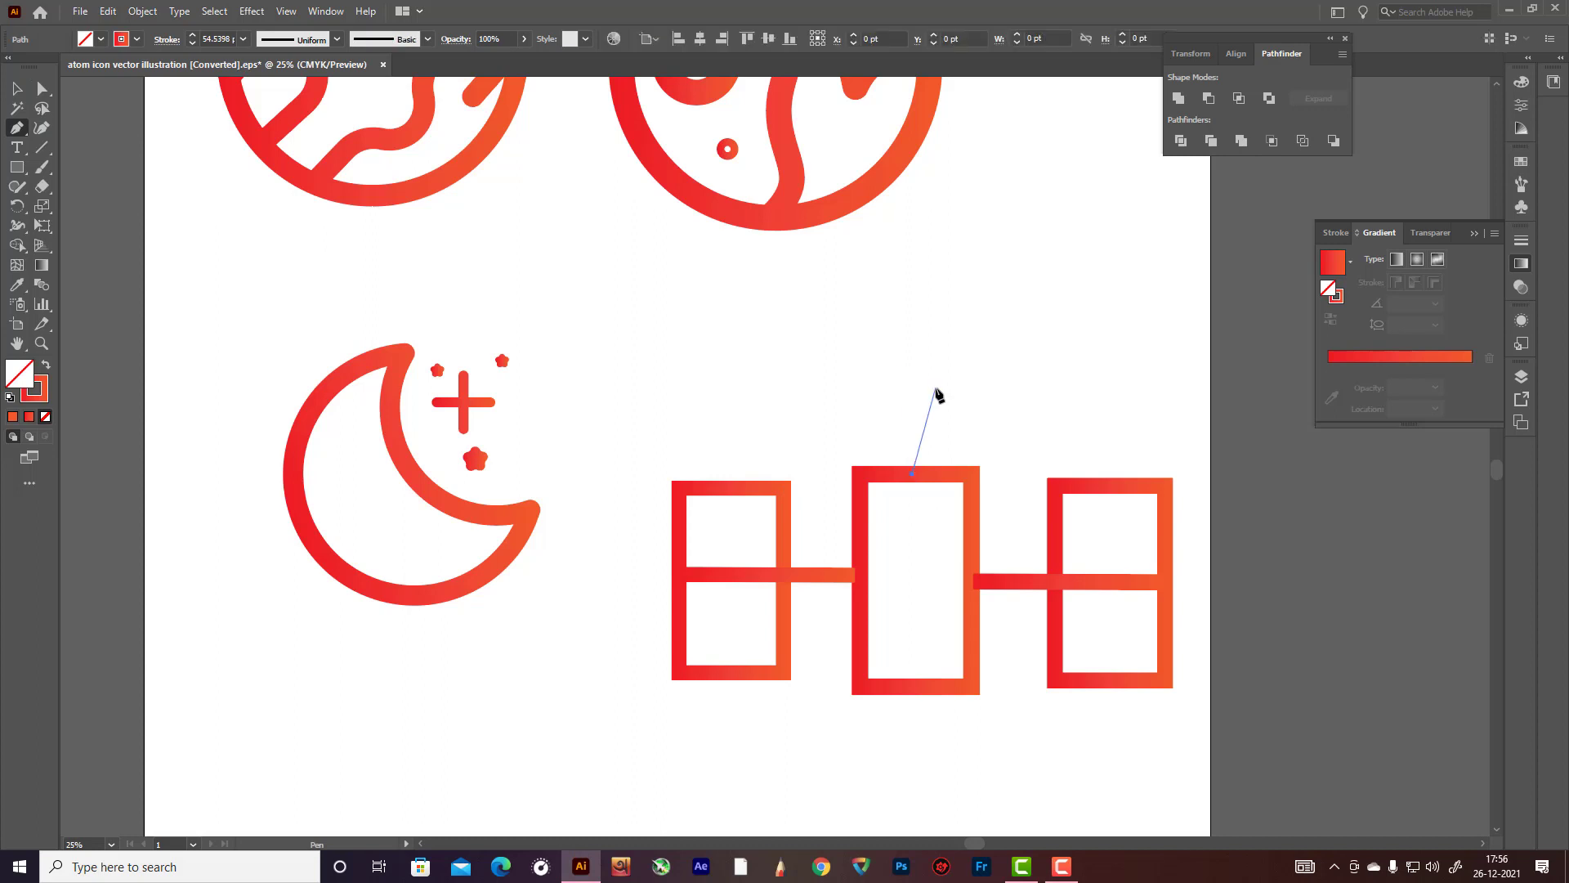
left_click(912, 379)
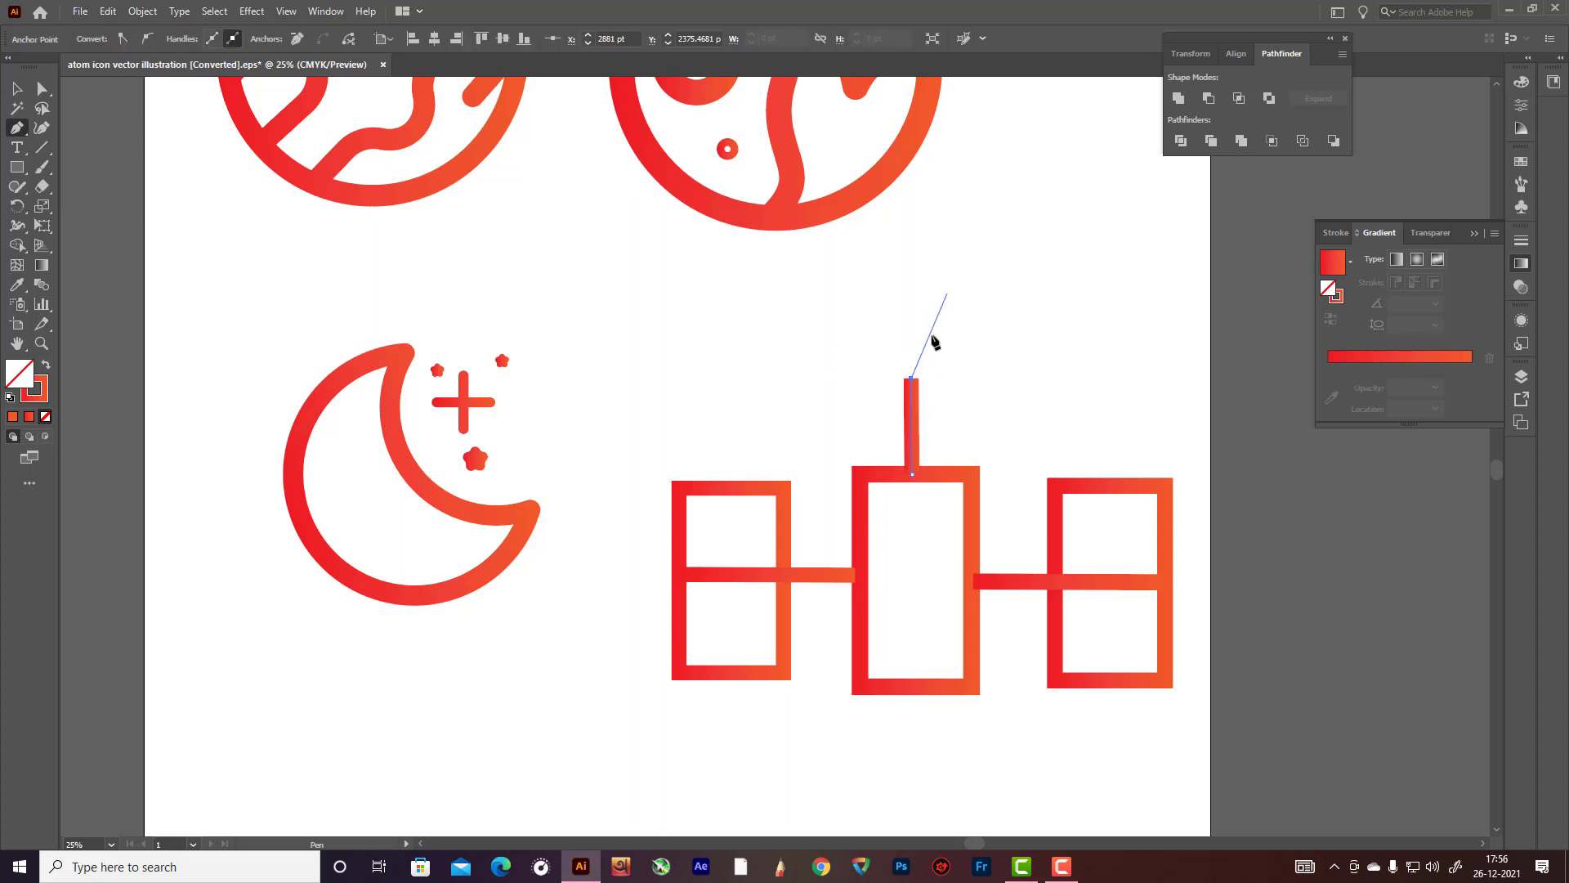
key("v")
left_click(145, 166)
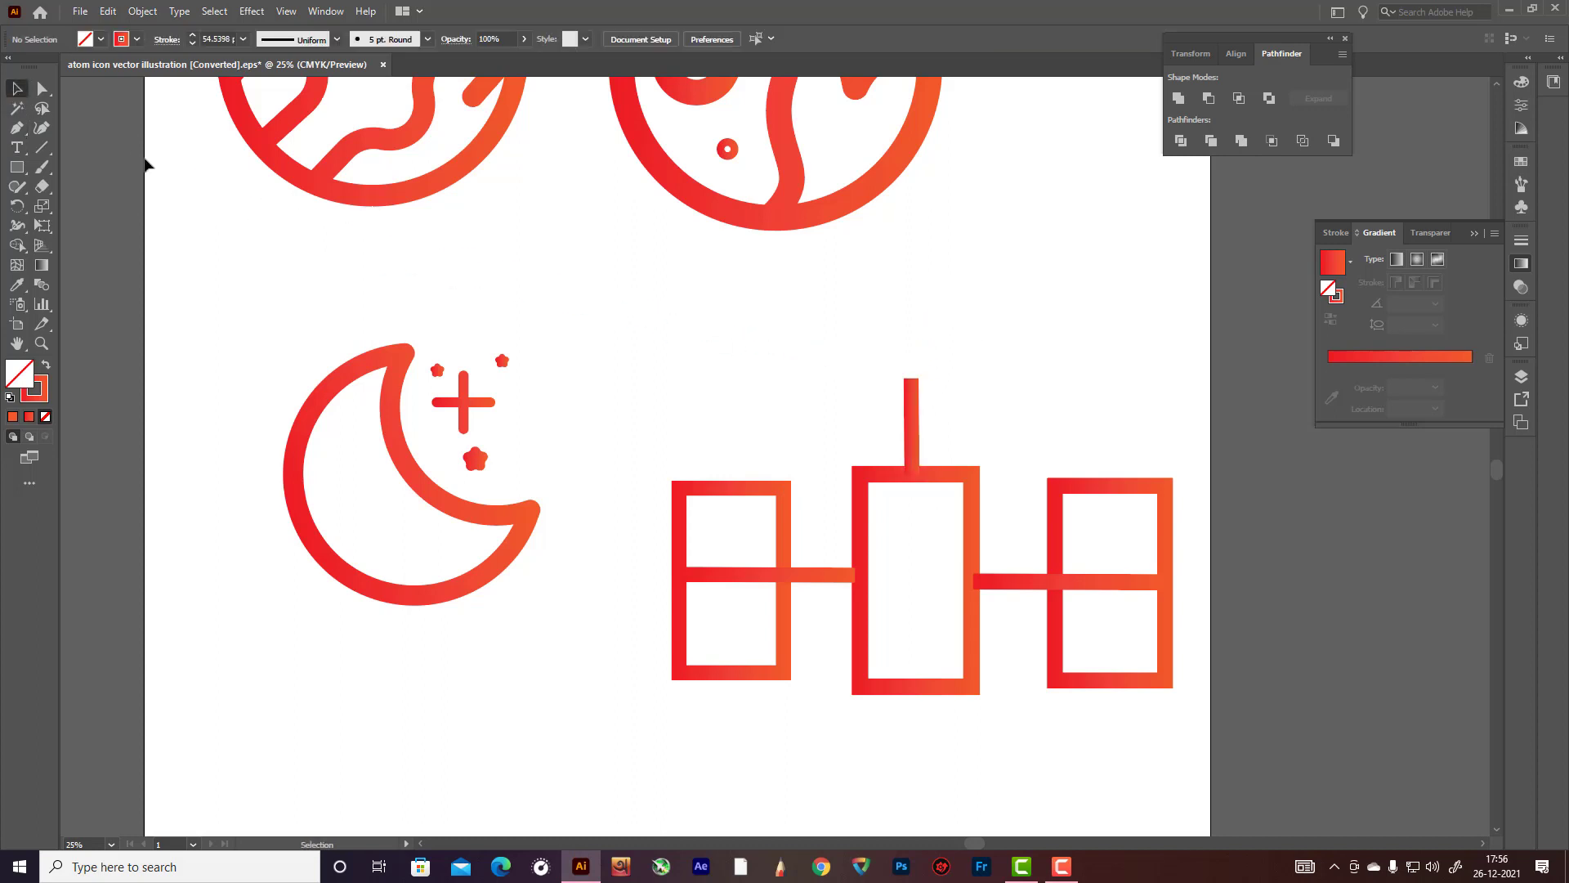
Step: Draw a horizontal crossbar across the mast's upper end and level it at about 531 pt wide
left_click(16, 127)
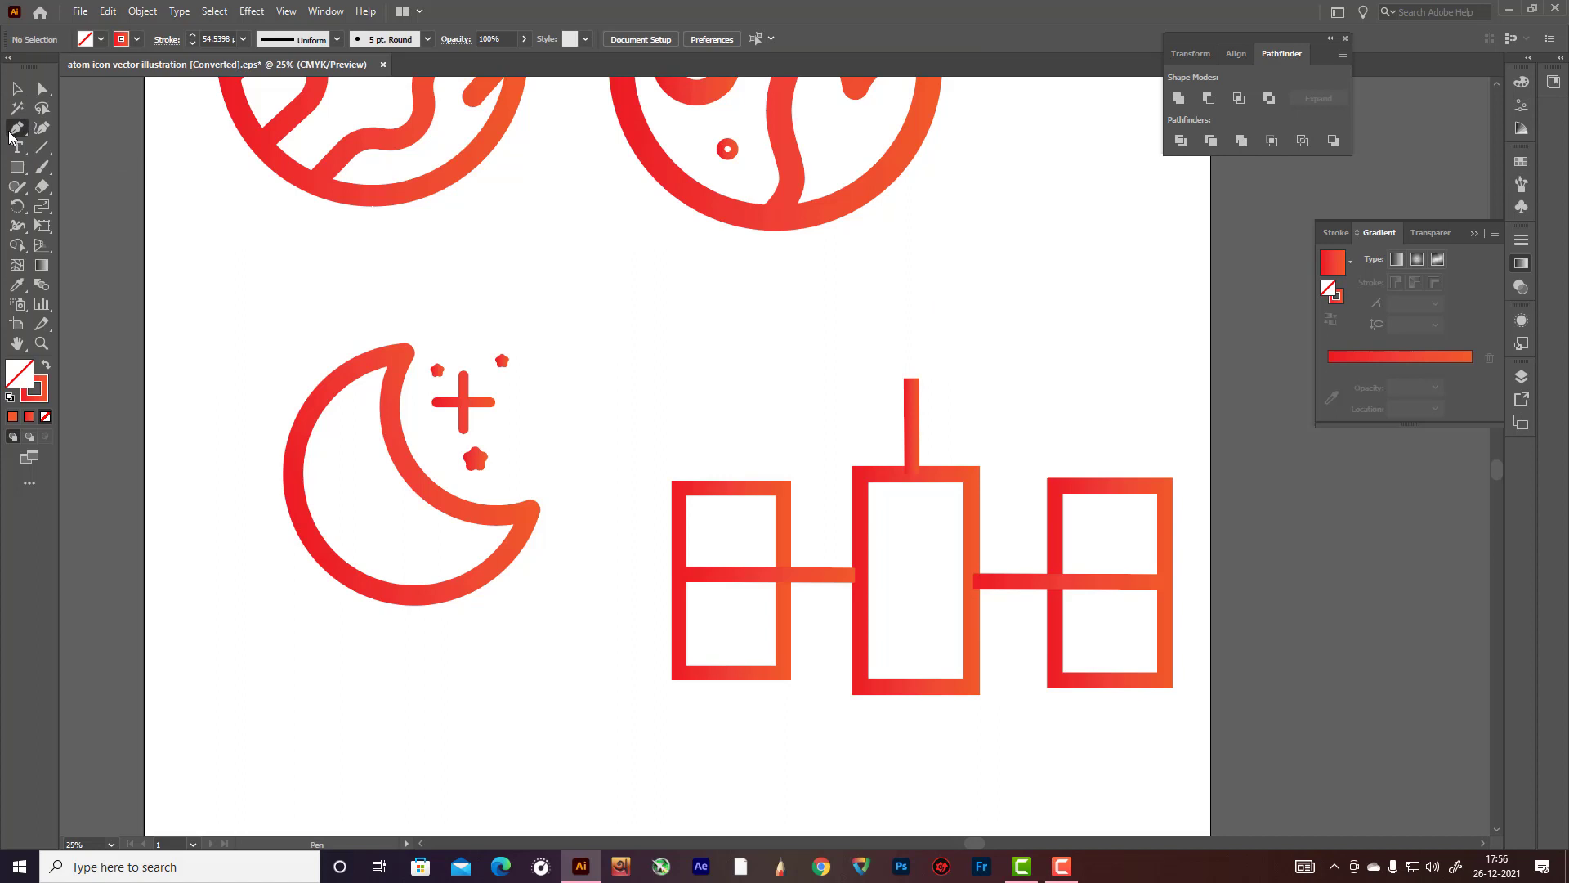
left_click(844, 380)
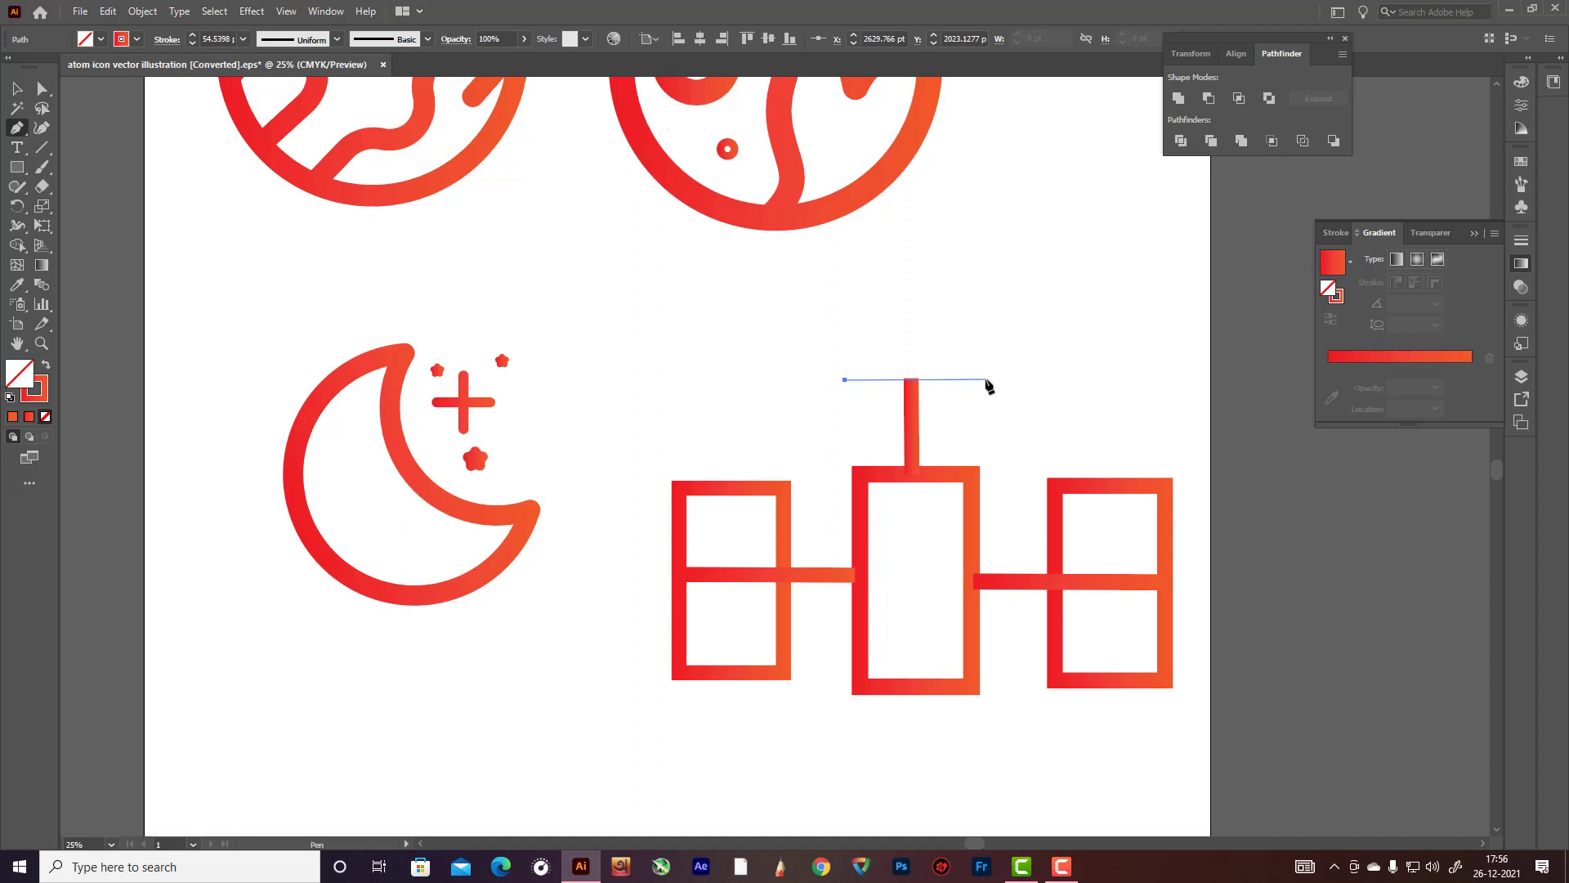
left_click(986, 376)
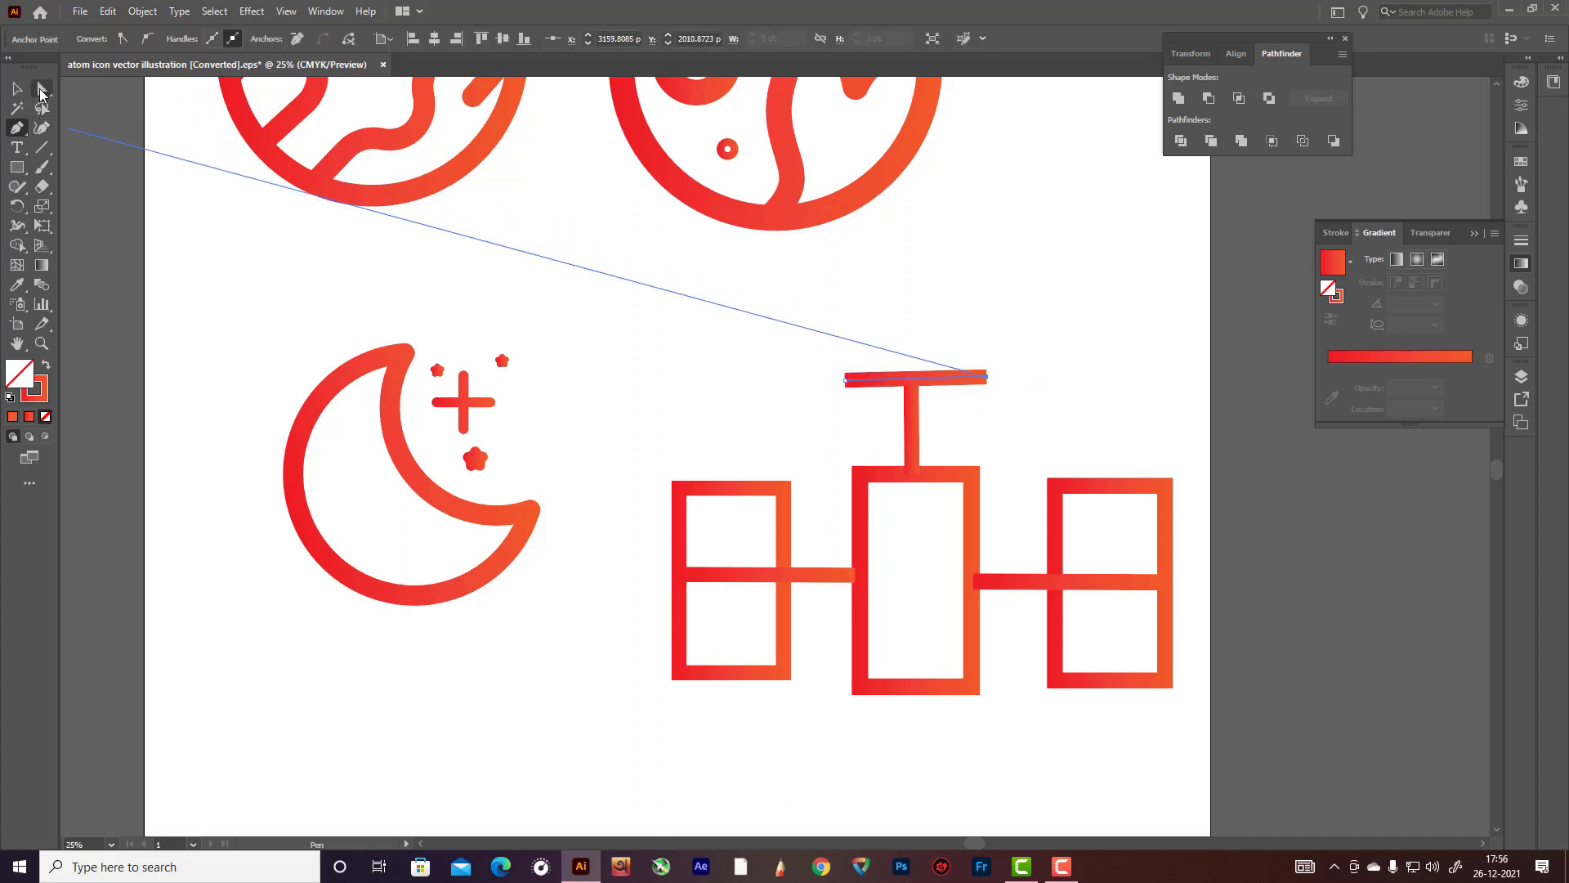
left_click(42, 127)
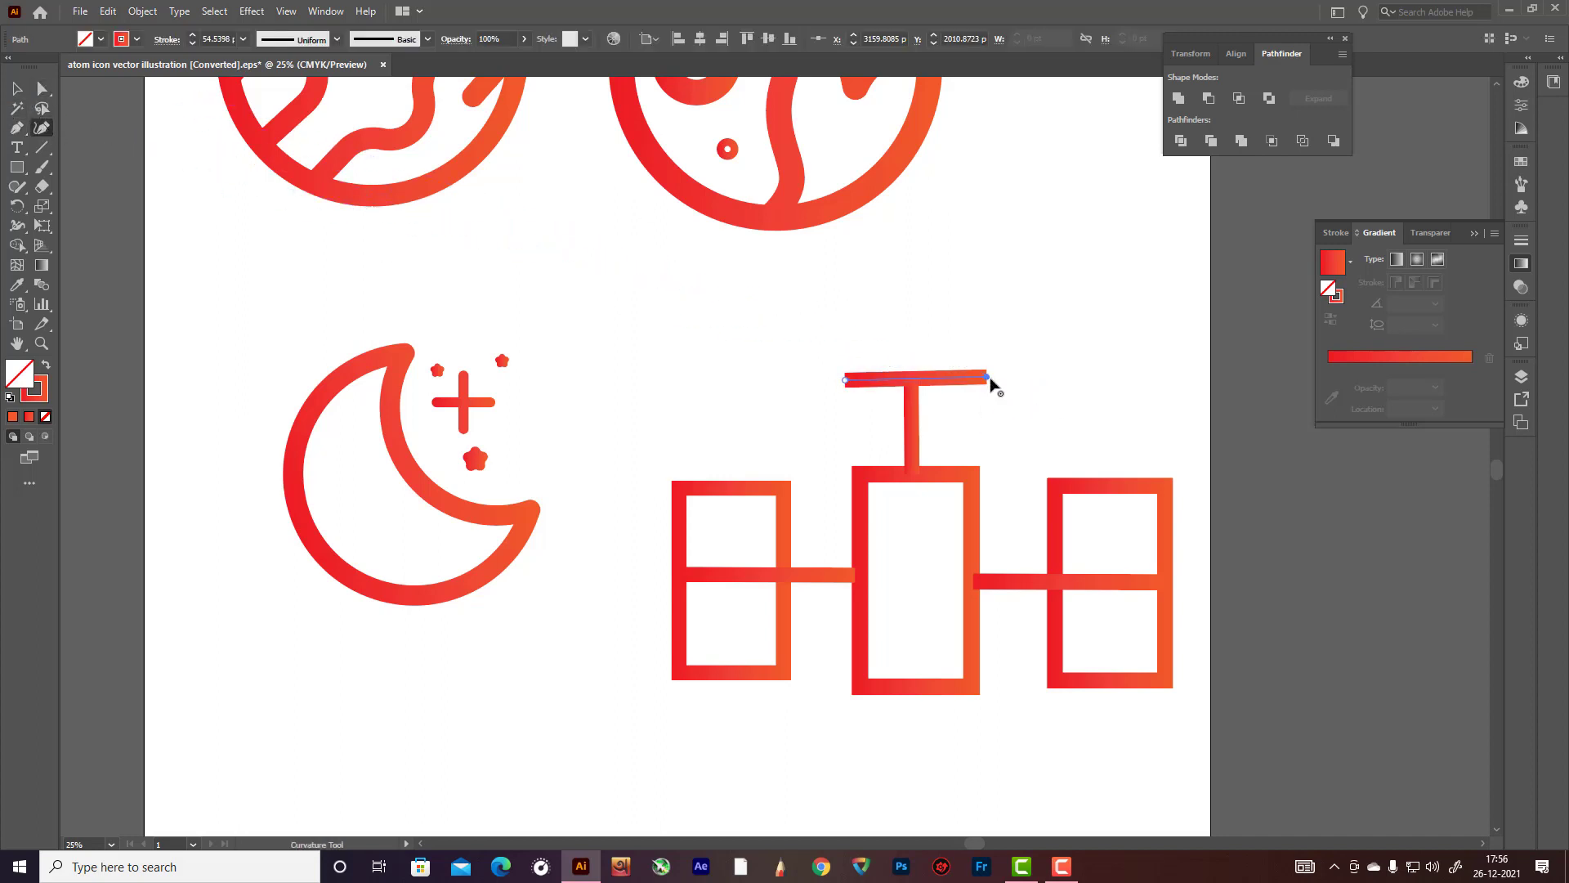
left_click_drag(987, 378, 979, 381)
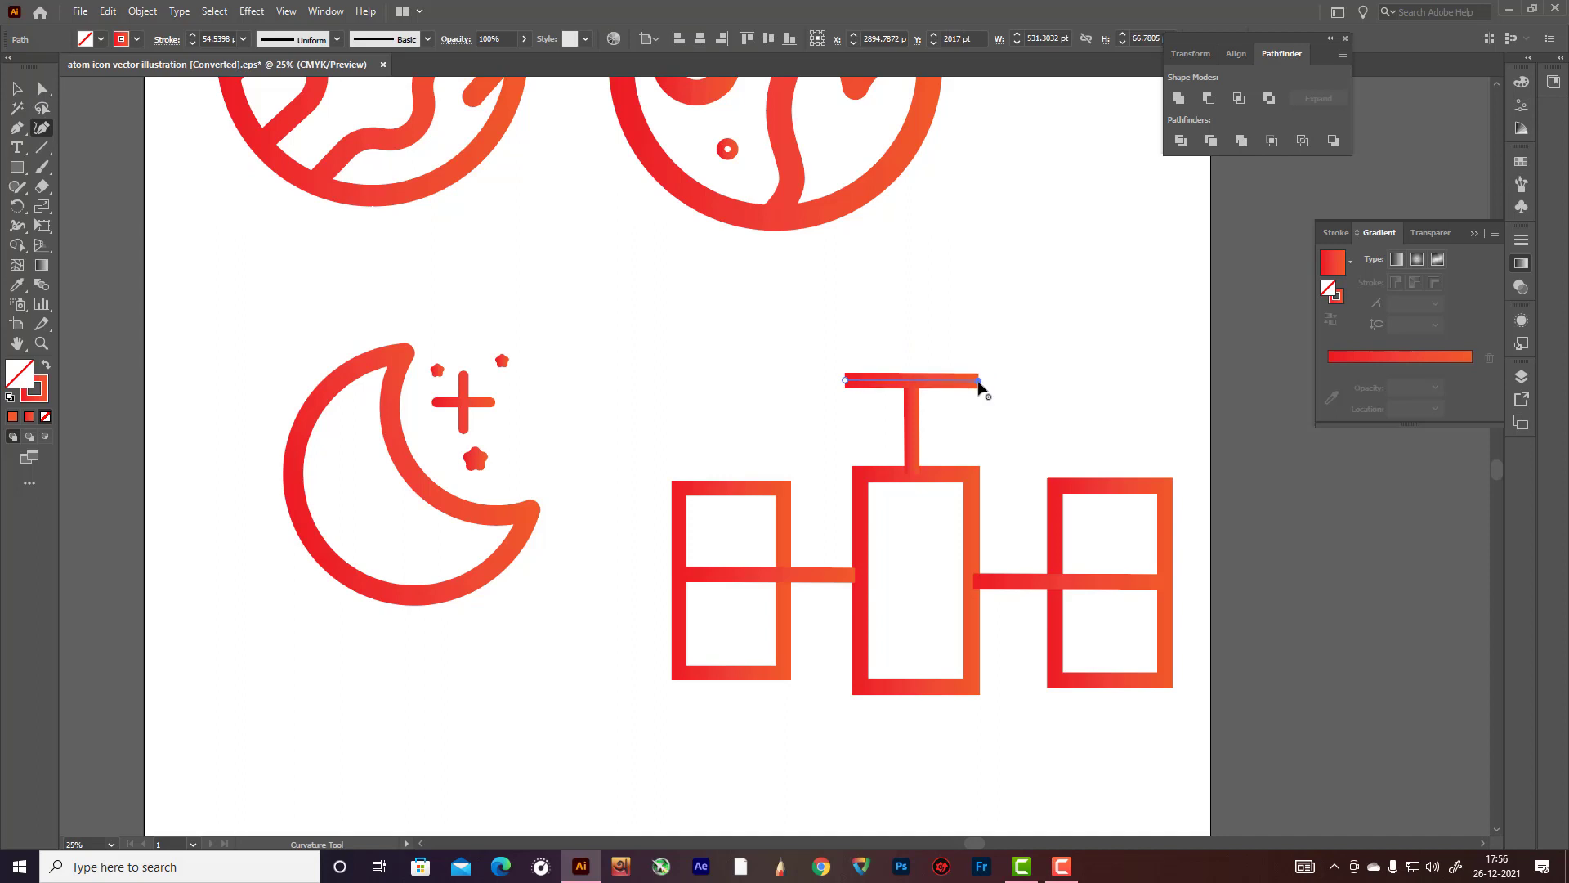
Step: Apply round caps and round corner joins to the strokes of all the satellite's parts
left_click(17, 88)
left_click_drag(652, 326, 1381, 838)
left_click(167, 39)
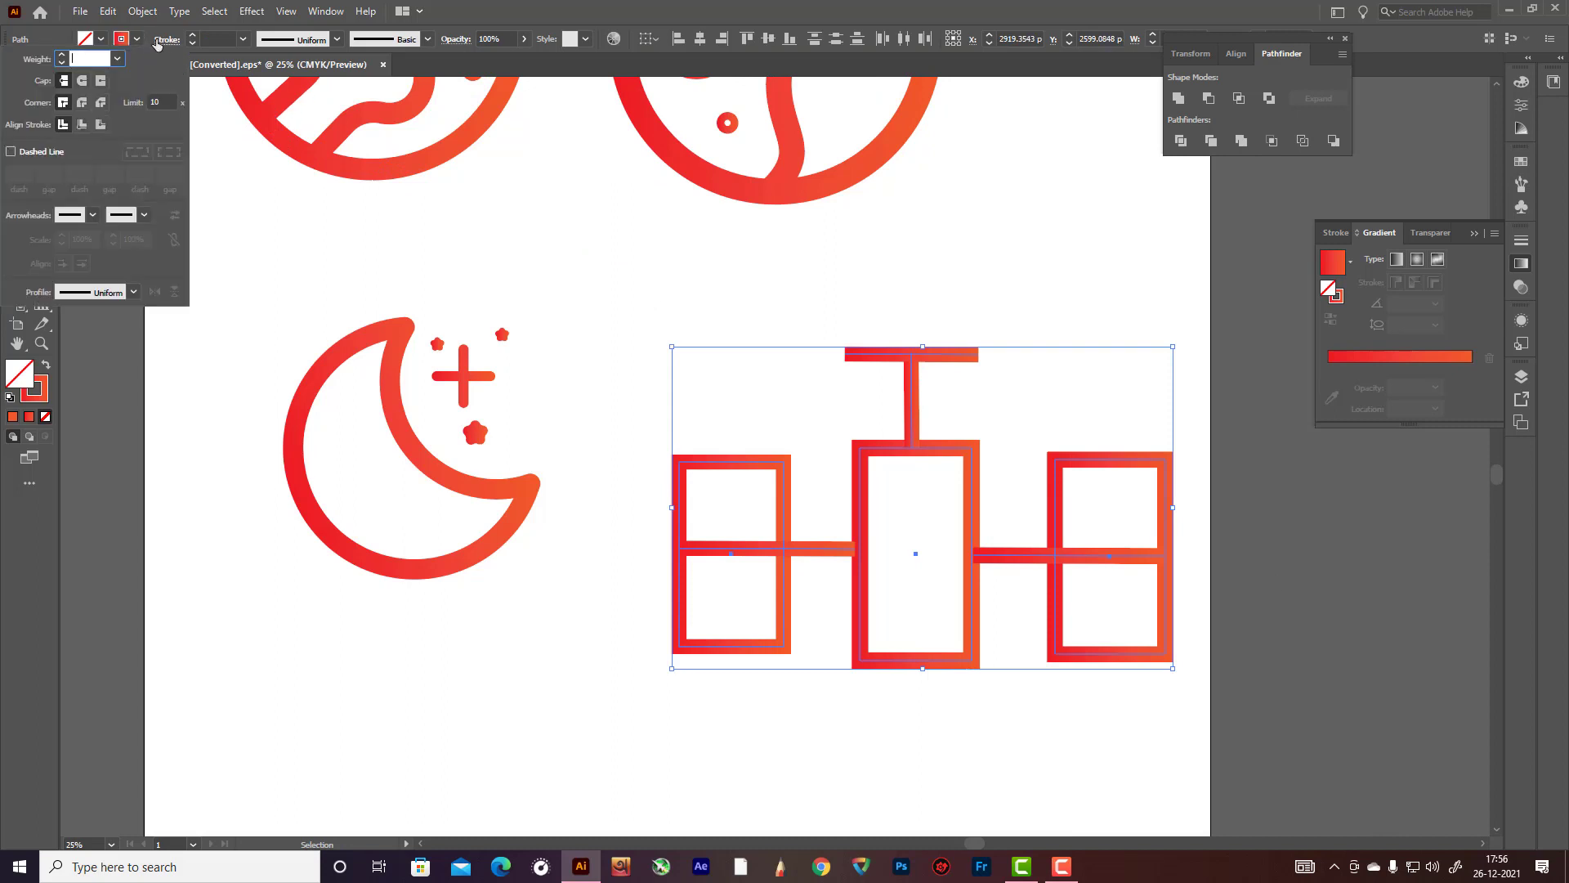
left_click(82, 80)
left_click(82, 102)
left_click(730, 312)
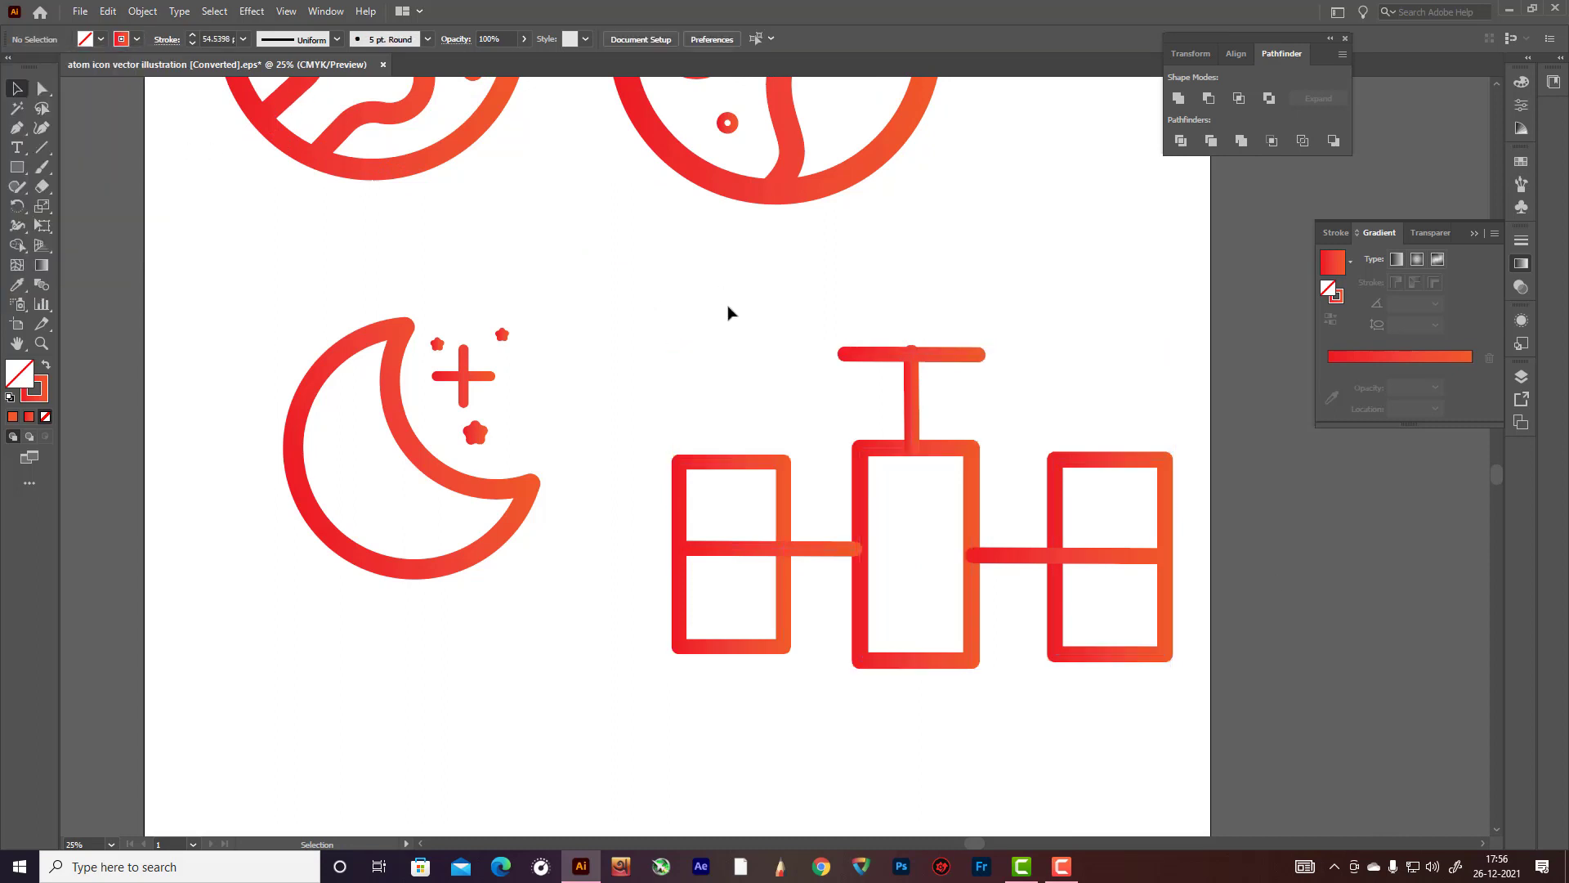
scroll(918, 544, "down", 3)
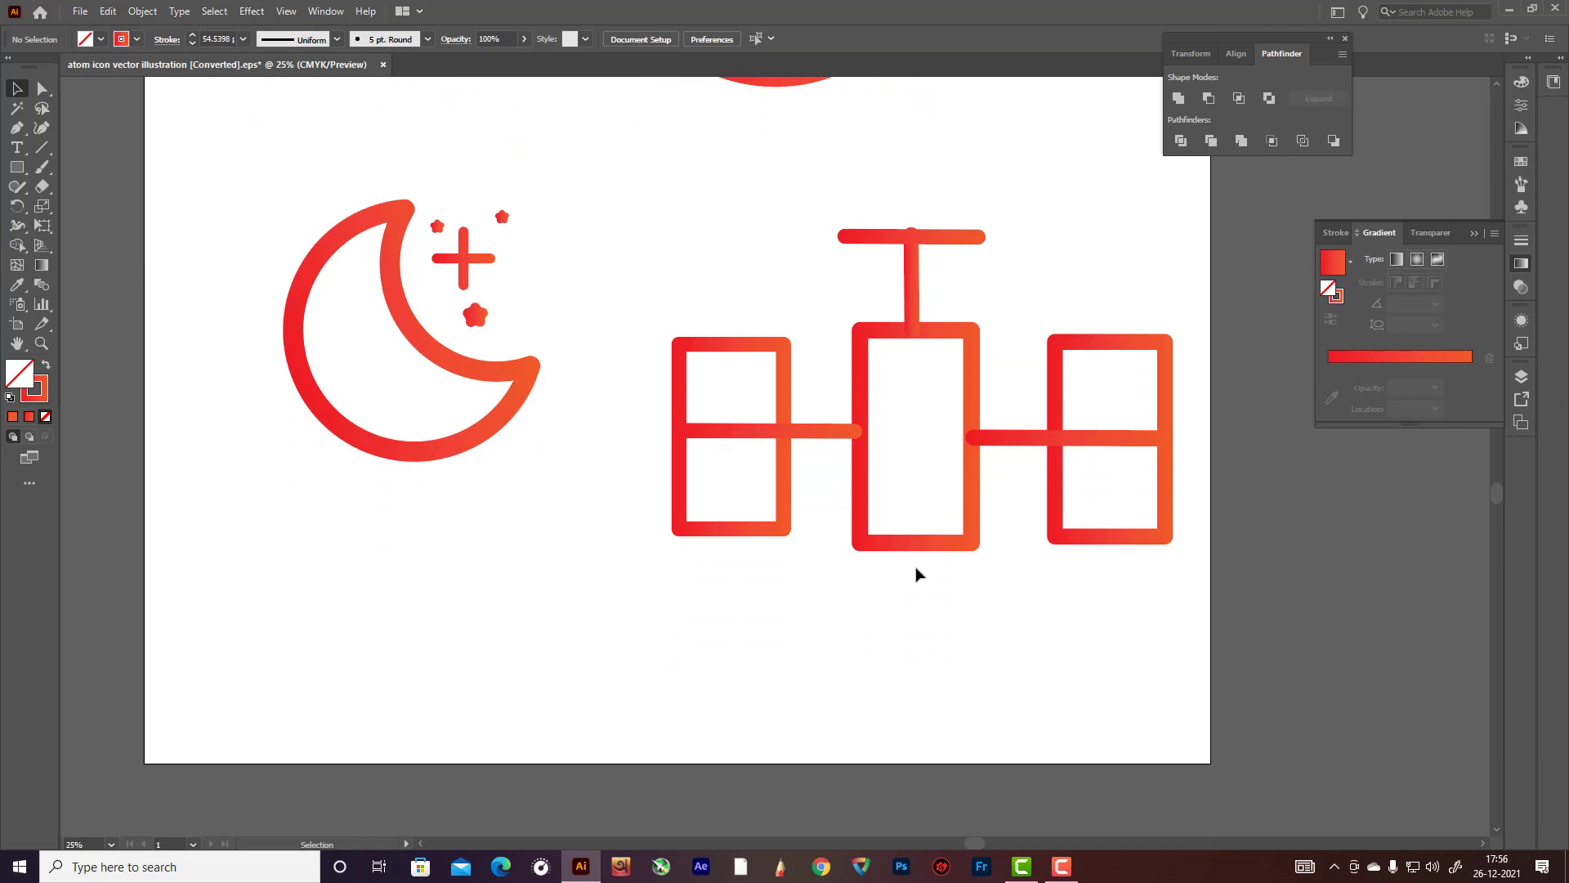
left_click_drag(16, 166, 62, 214)
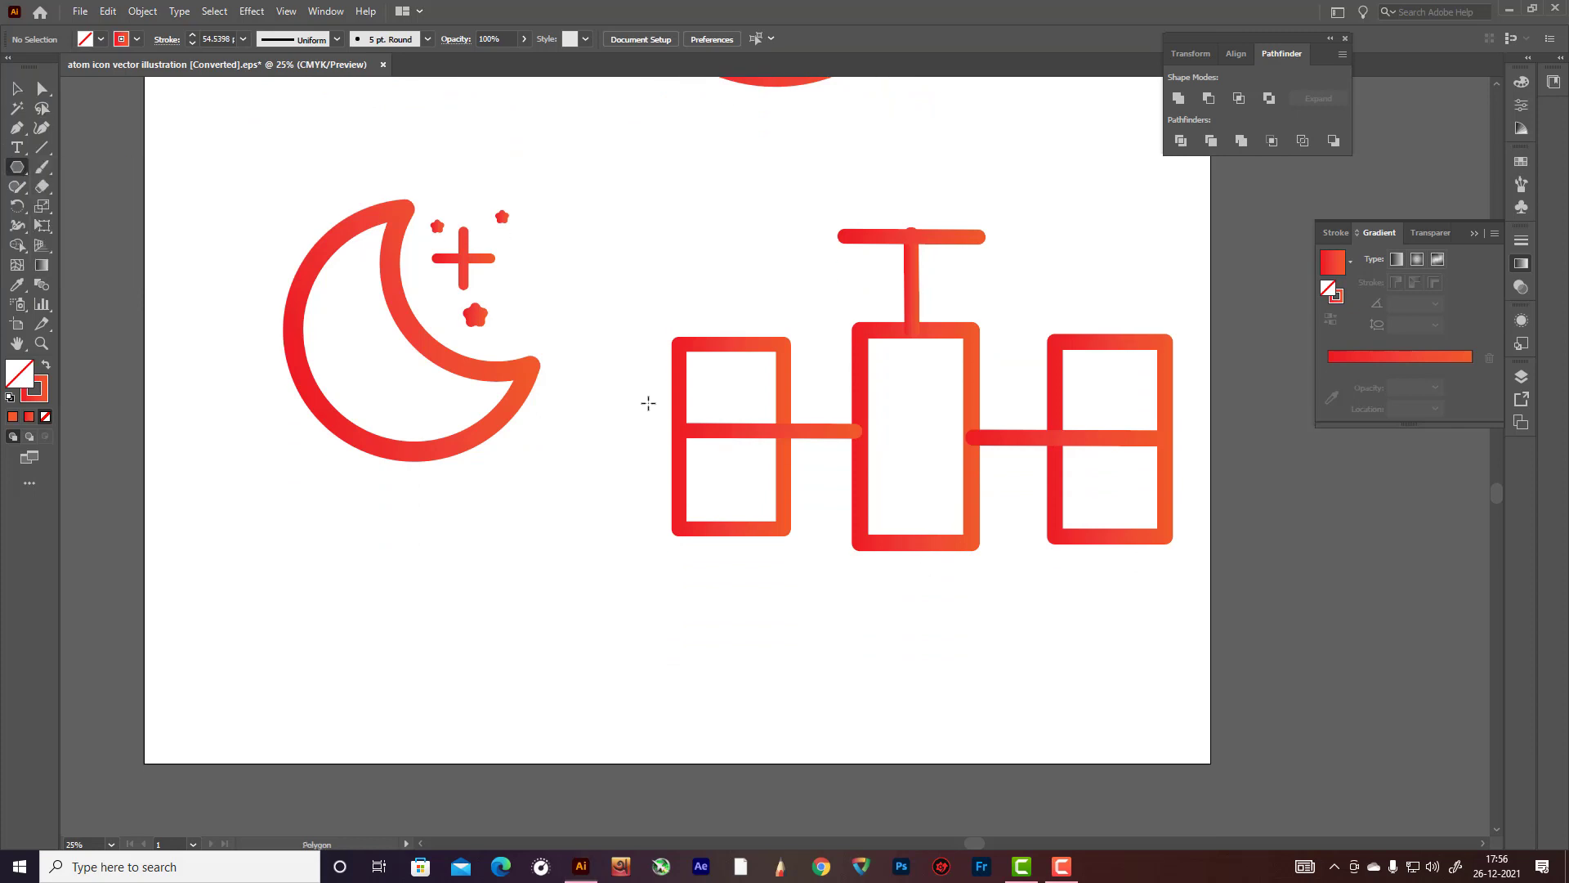
left_click_drag(868, 471, 945, 504)
key("Delete")
Step: Draw a circle about 784 pt in diameter over the middle rectangle, centered slightly below its midpoint
left_click_drag(16, 167, 69, 207)
left_click_drag(922, 465, 1028, 537)
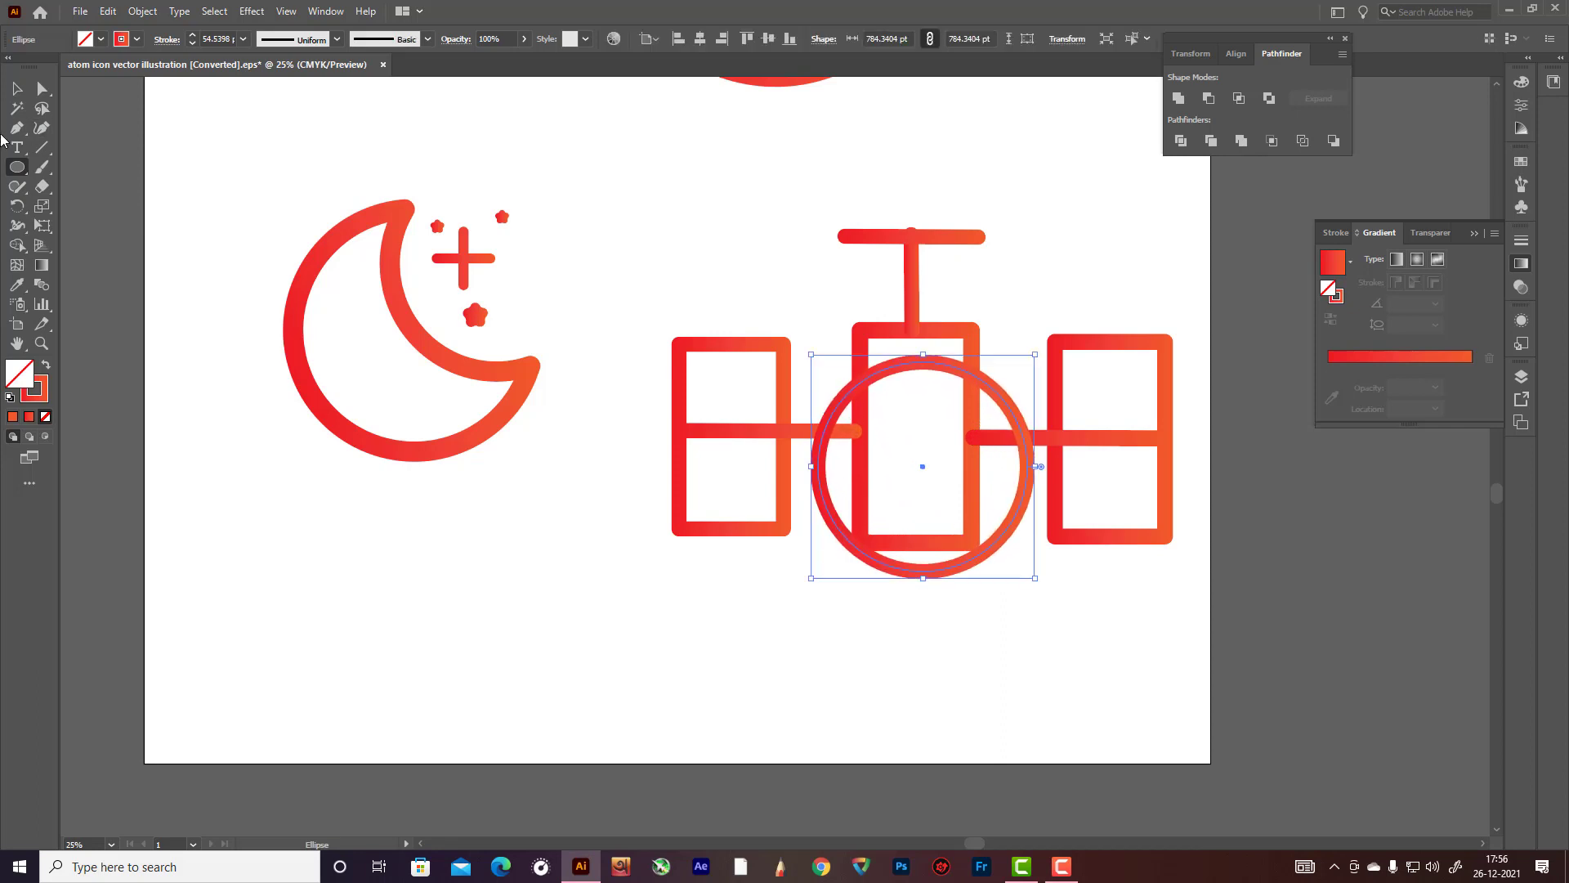
Step: Move the circle down so its center sits near the middle rectangle's bottom edge
left_click(18, 88)
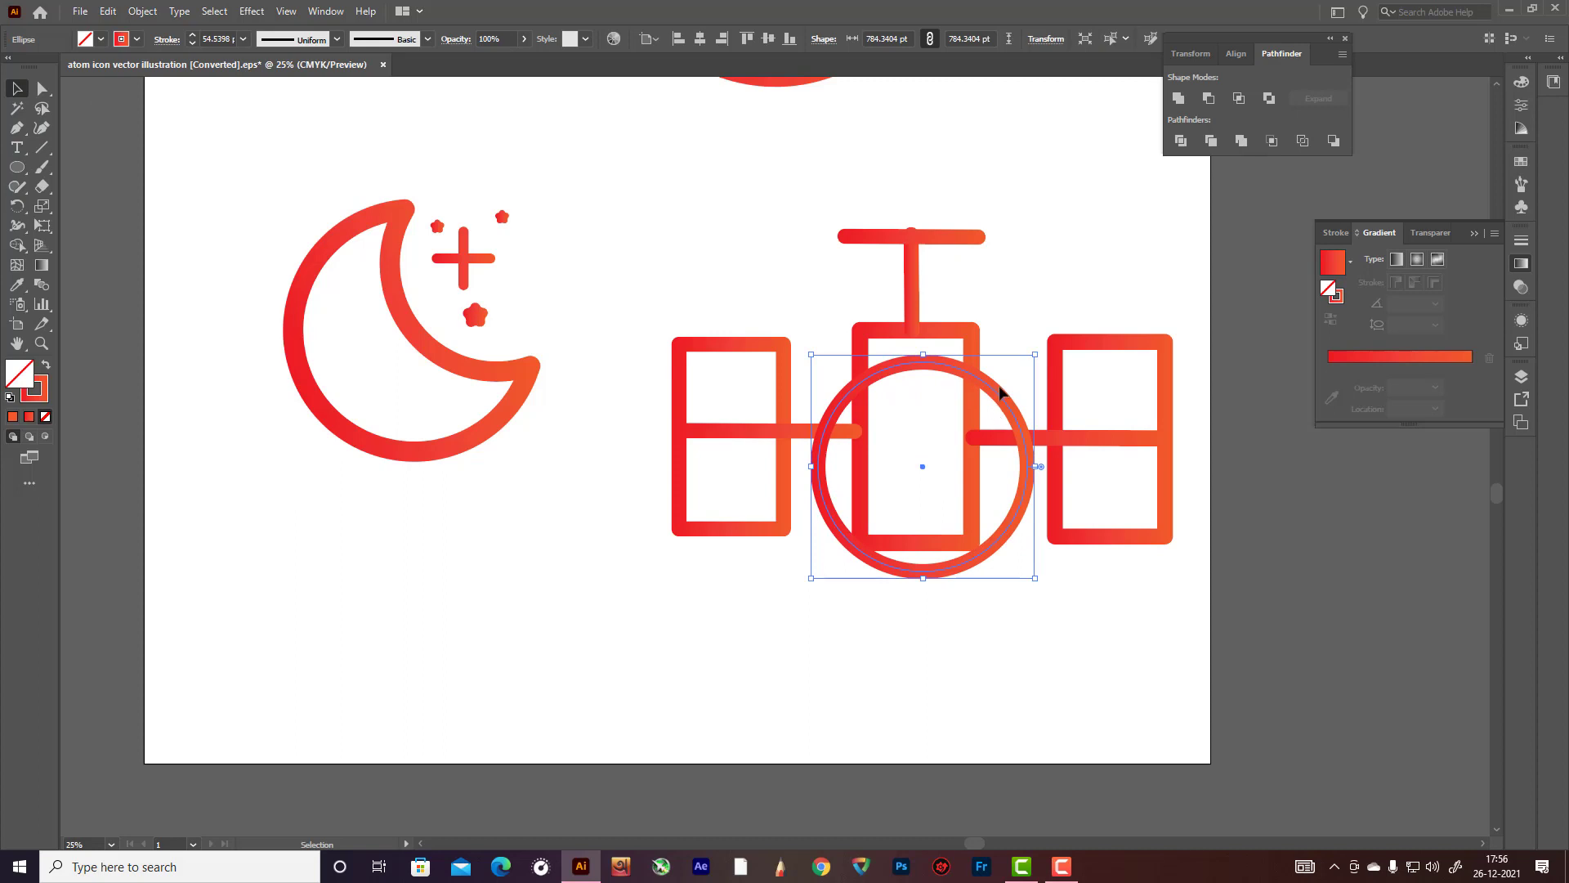
left_click_drag(996, 396, 1002, 463)
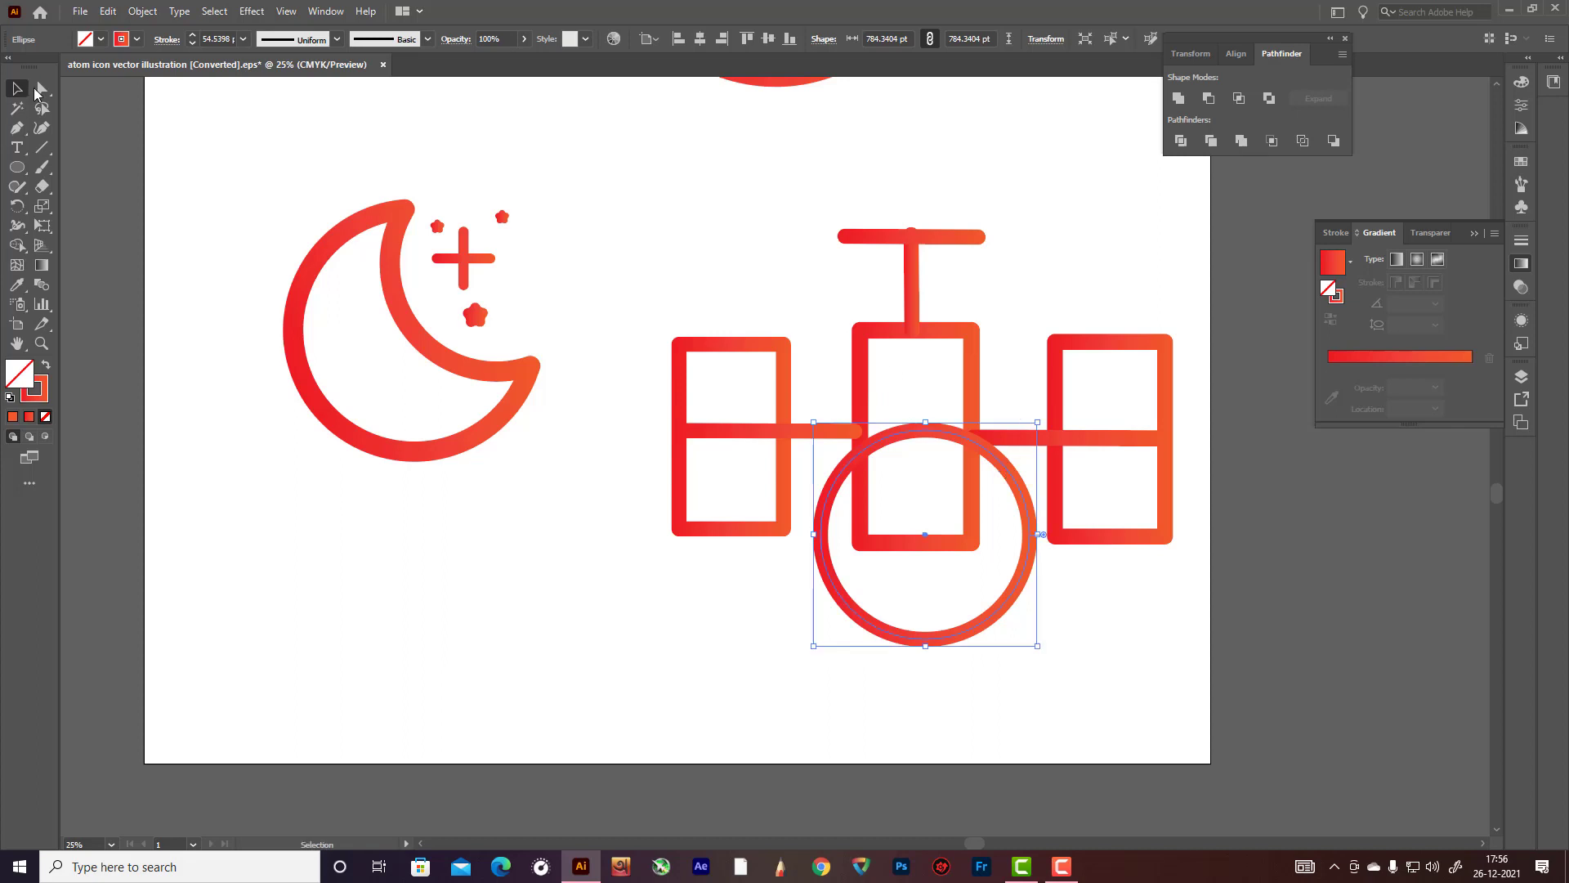
Step: Try to cut the circle's outline on its lower right side with the Scissors tool
left_click_drag(42, 186, 102, 206)
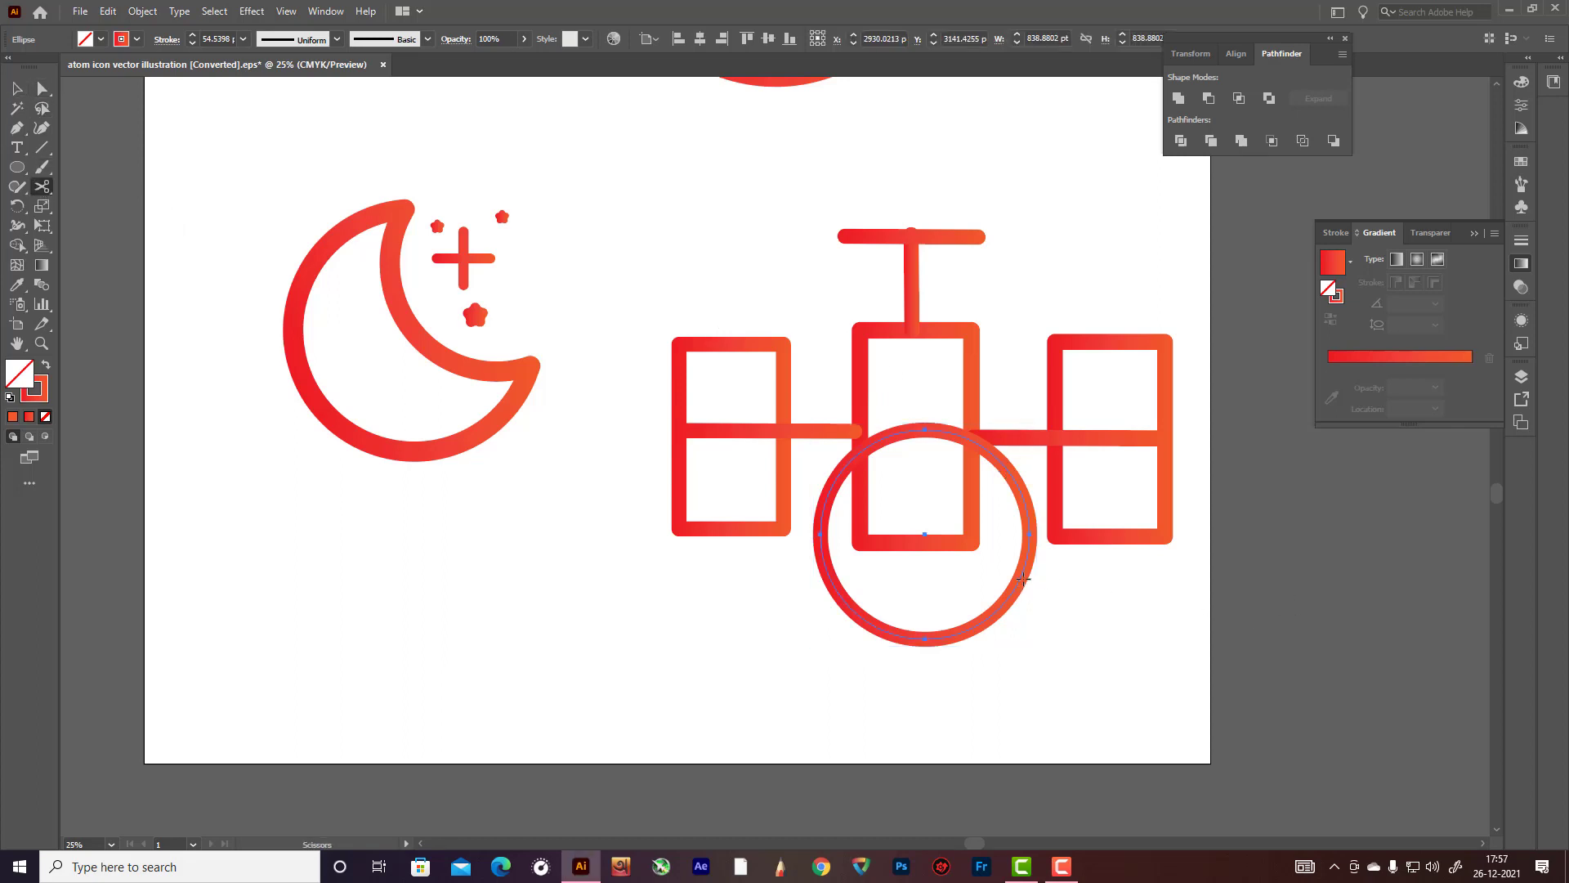
left_click(1001, 605)
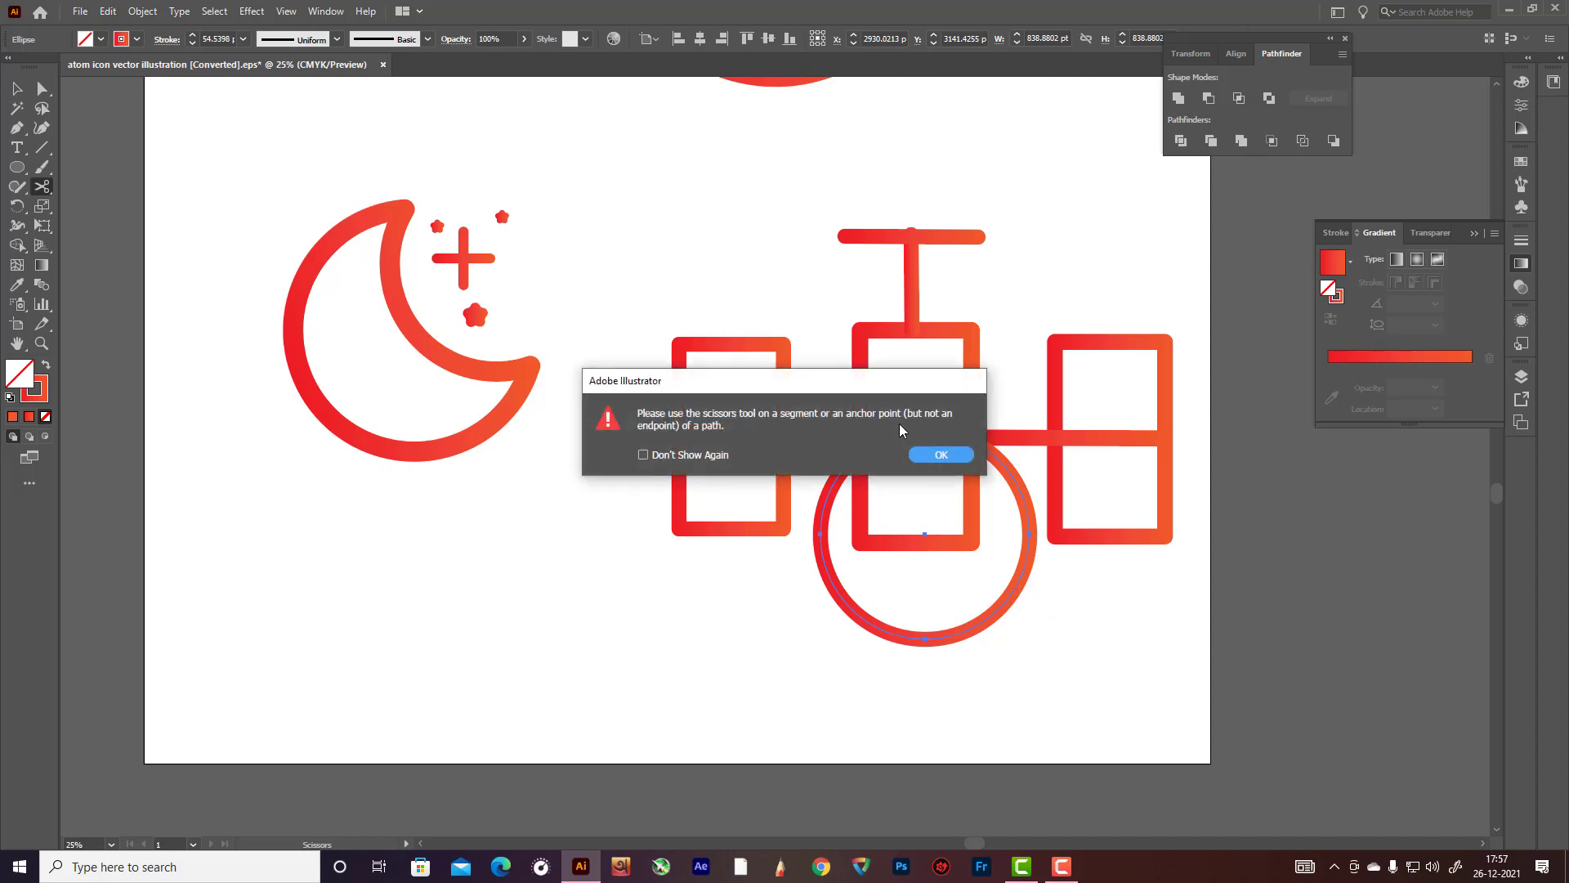
left_click(938, 455)
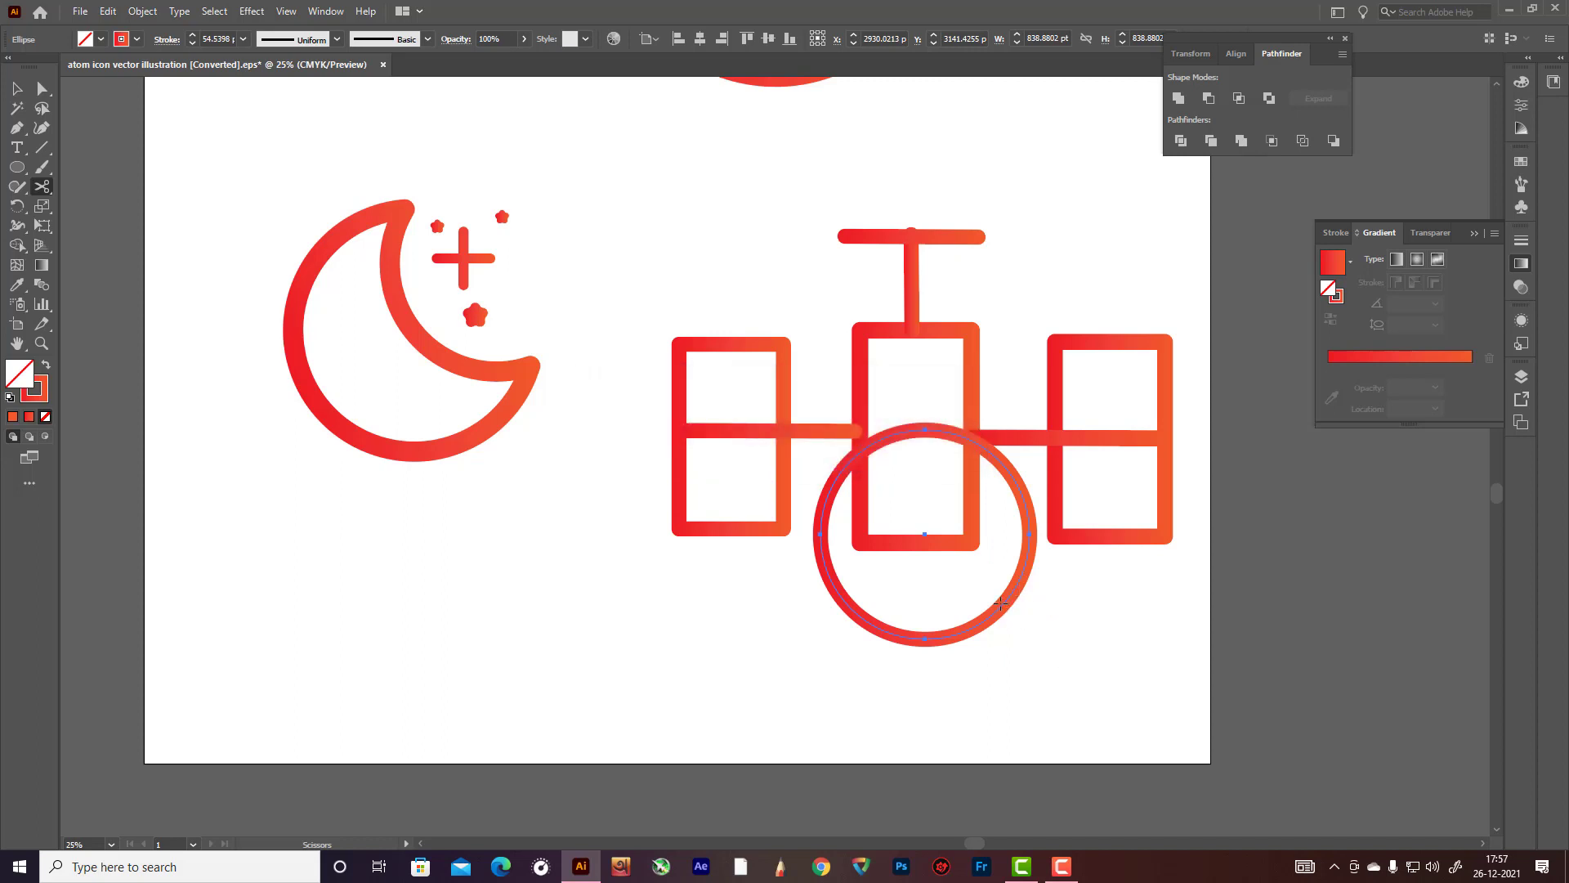
left_click(1001, 605)
left_click(942, 455)
scroll(1099, 666, "up", 4)
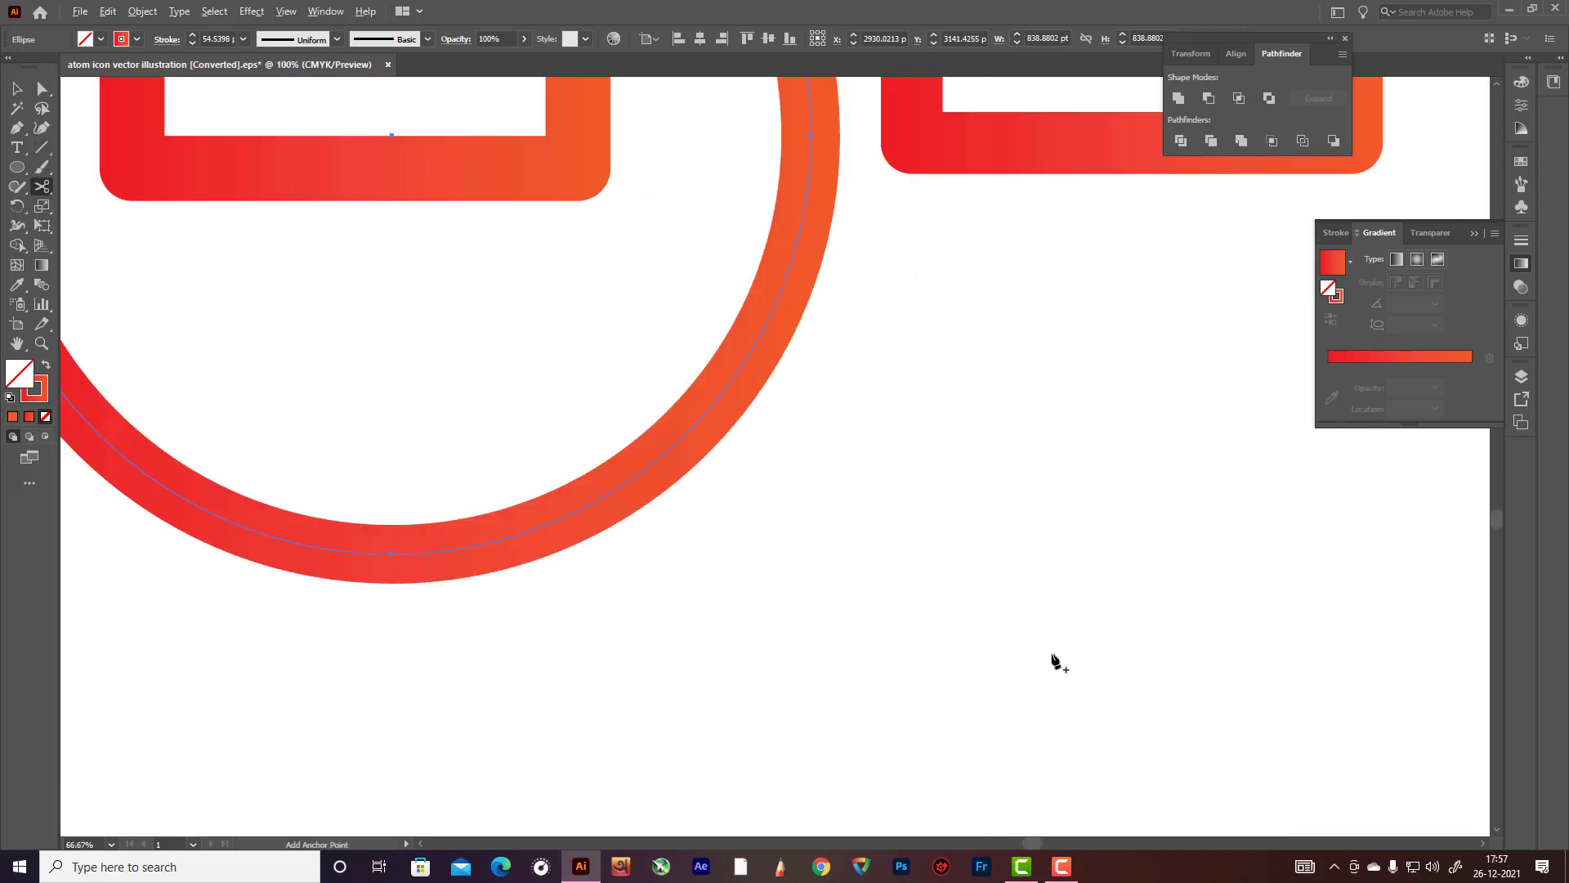
left_click(719, 395)
left_click(940, 455)
Step: Shift the circle slightly lower so its center falls just below the middle rectangle's bottom edge
left_click(17, 88)
scroll(396, 327, "down", 4)
scroll(384, 333, "up", 1)
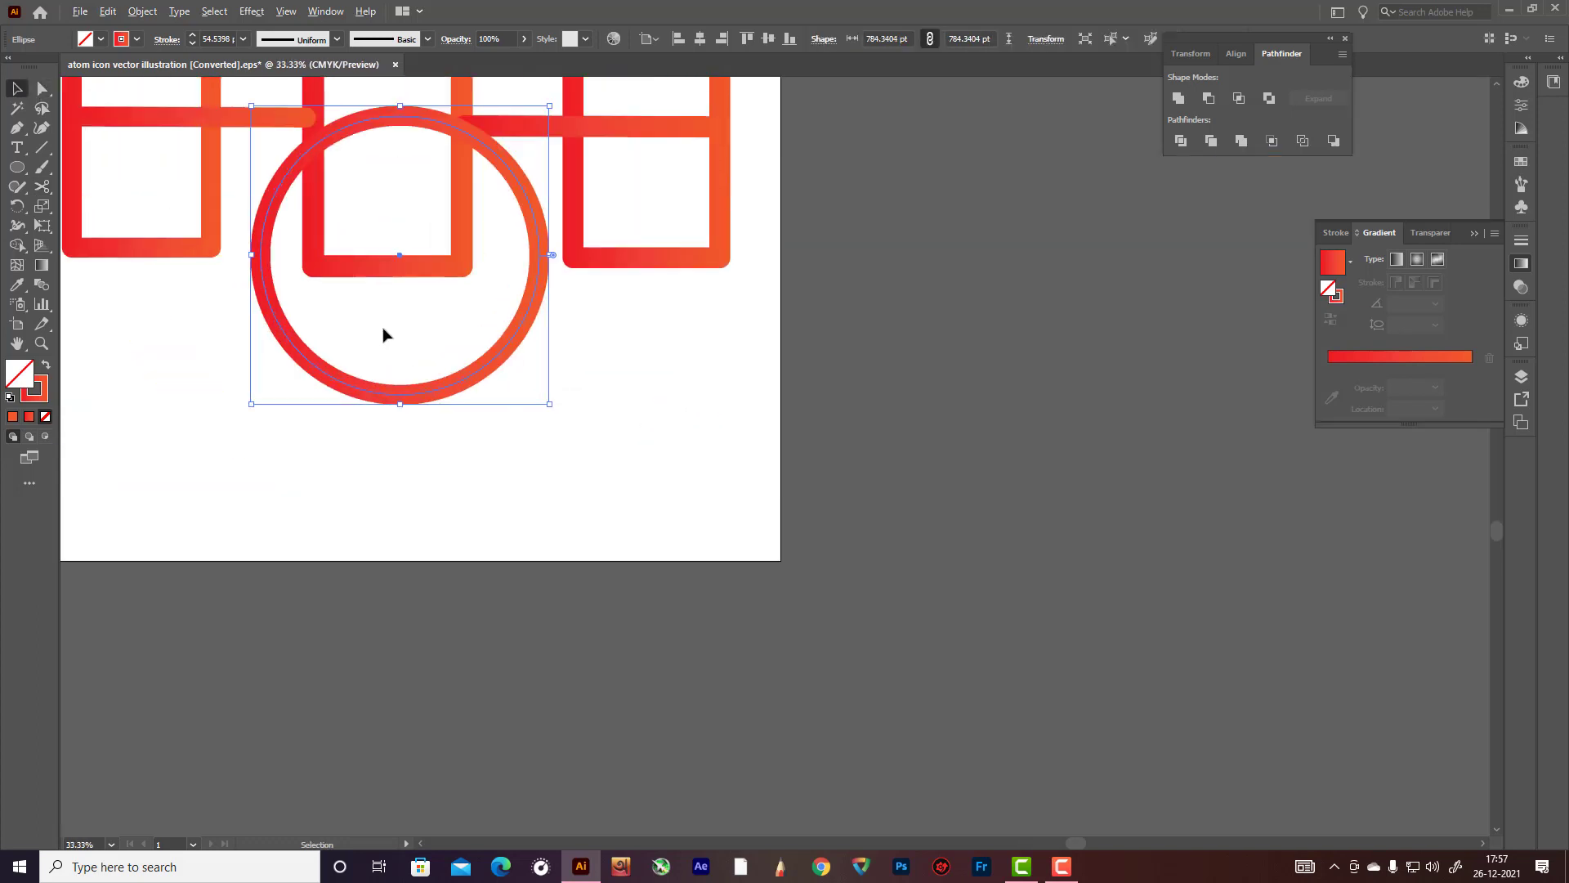
left_click_drag(533, 222, 523, 240)
key("ctrl+minus")
key("ctrl+minus")
key("ctrl+minus")
key("ctrl+minus")
key("ctrl+minus")
scroll(856, 396, "up", 5)
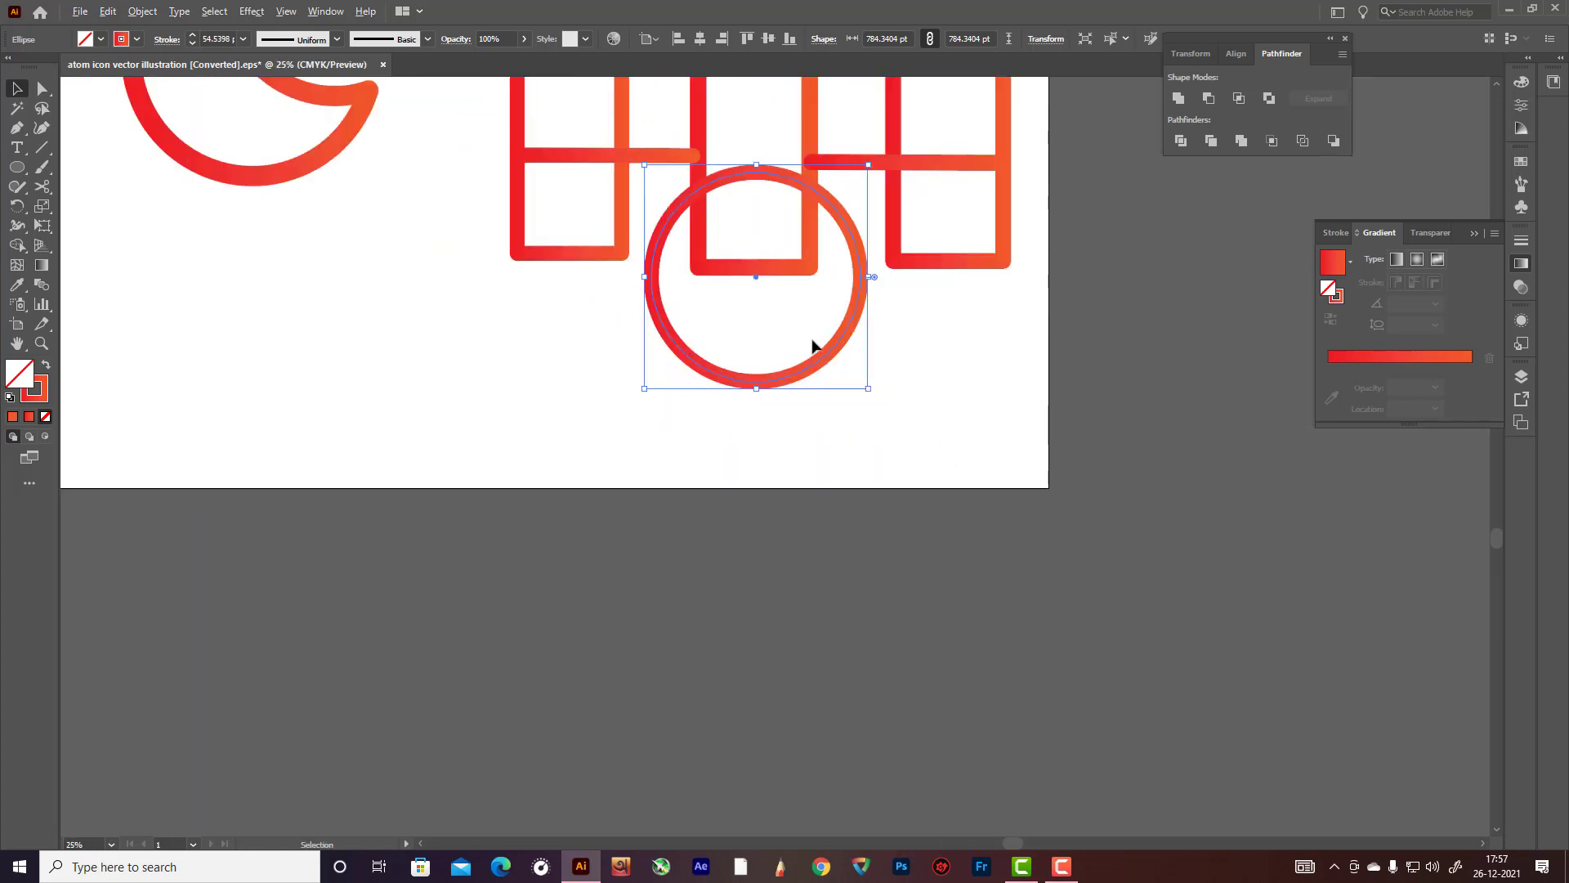
Step: Cut the circle's path with the Scissors tool at matching points on its lower right and lower left
left_click_drag(42, 187, 91, 205)
left_click(861, 334)
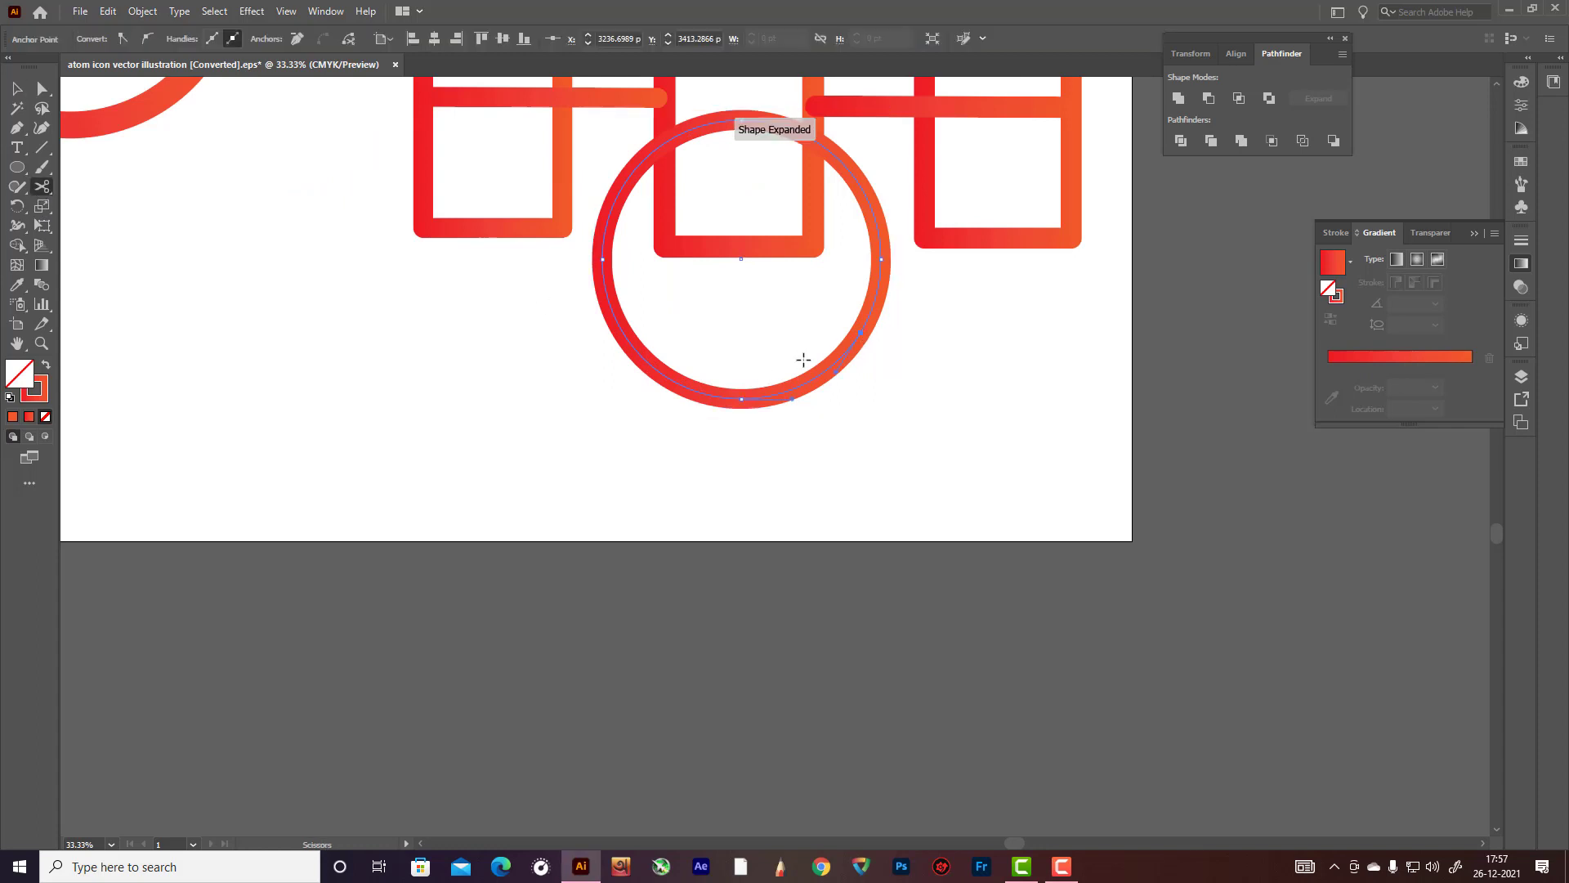
left_click(625, 335)
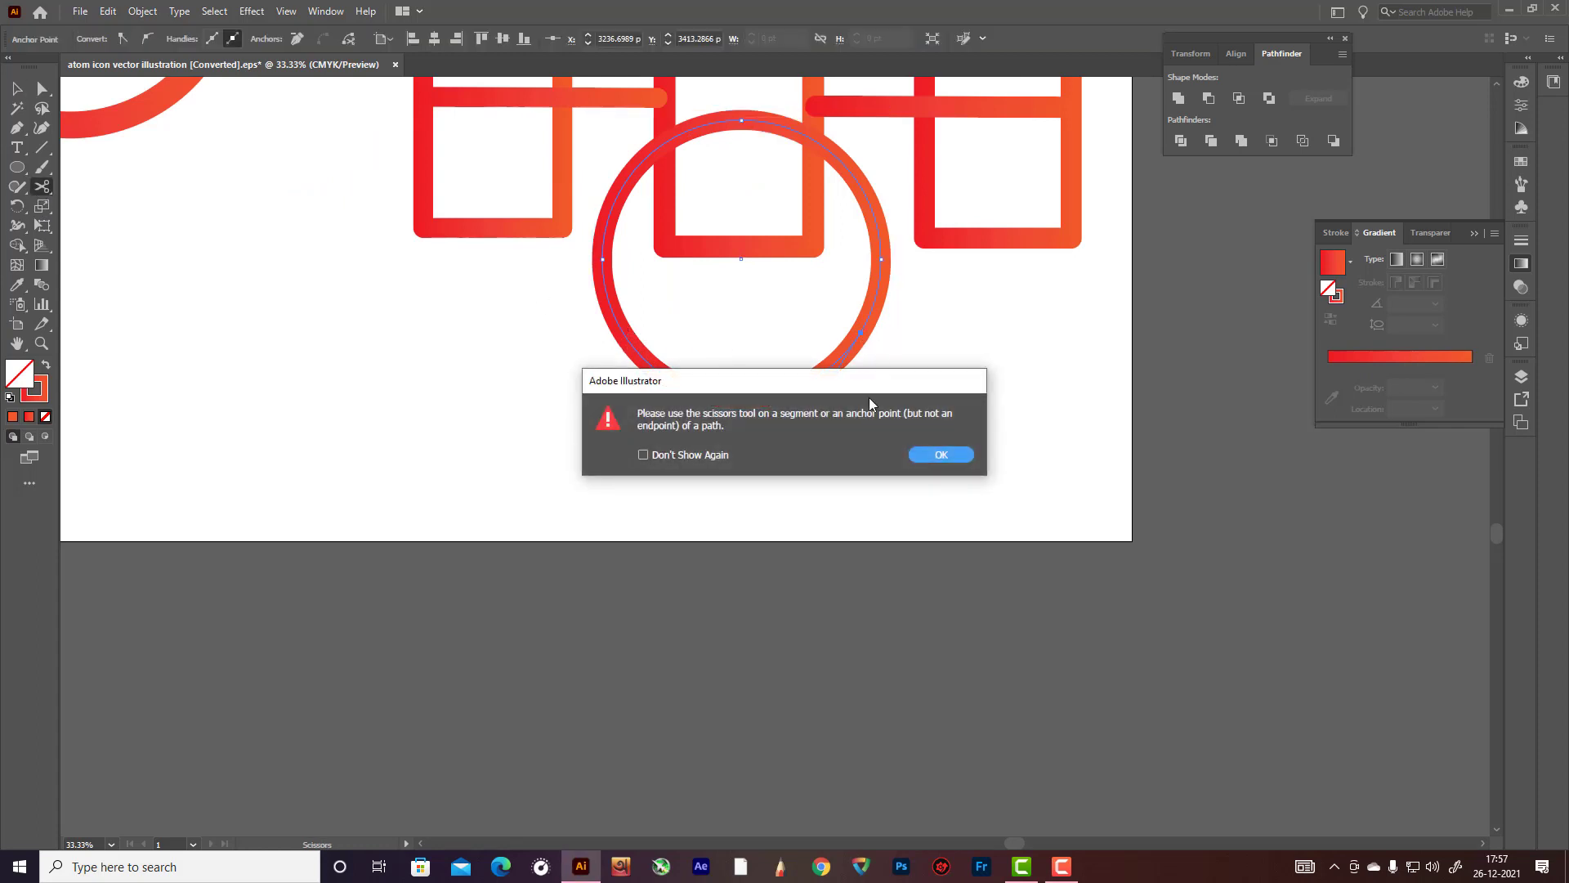
left_click(932, 458)
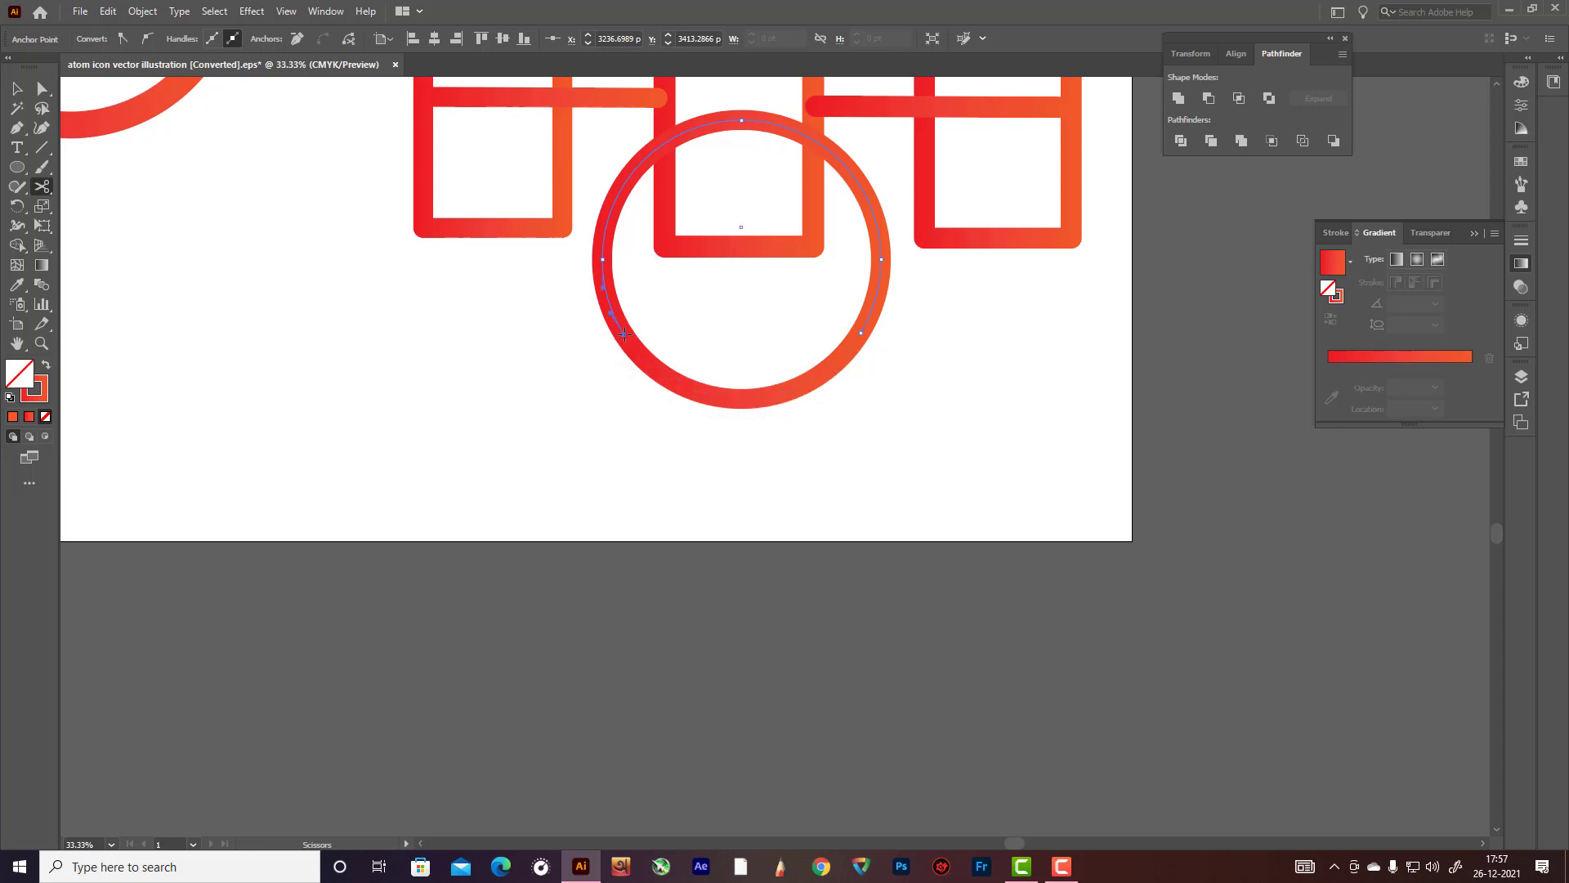
left_click(625, 335)
Step: Delete the large upper part of the cut circle, keeping only the lower arc
left_click(18, 88)
left_click(862, 280)
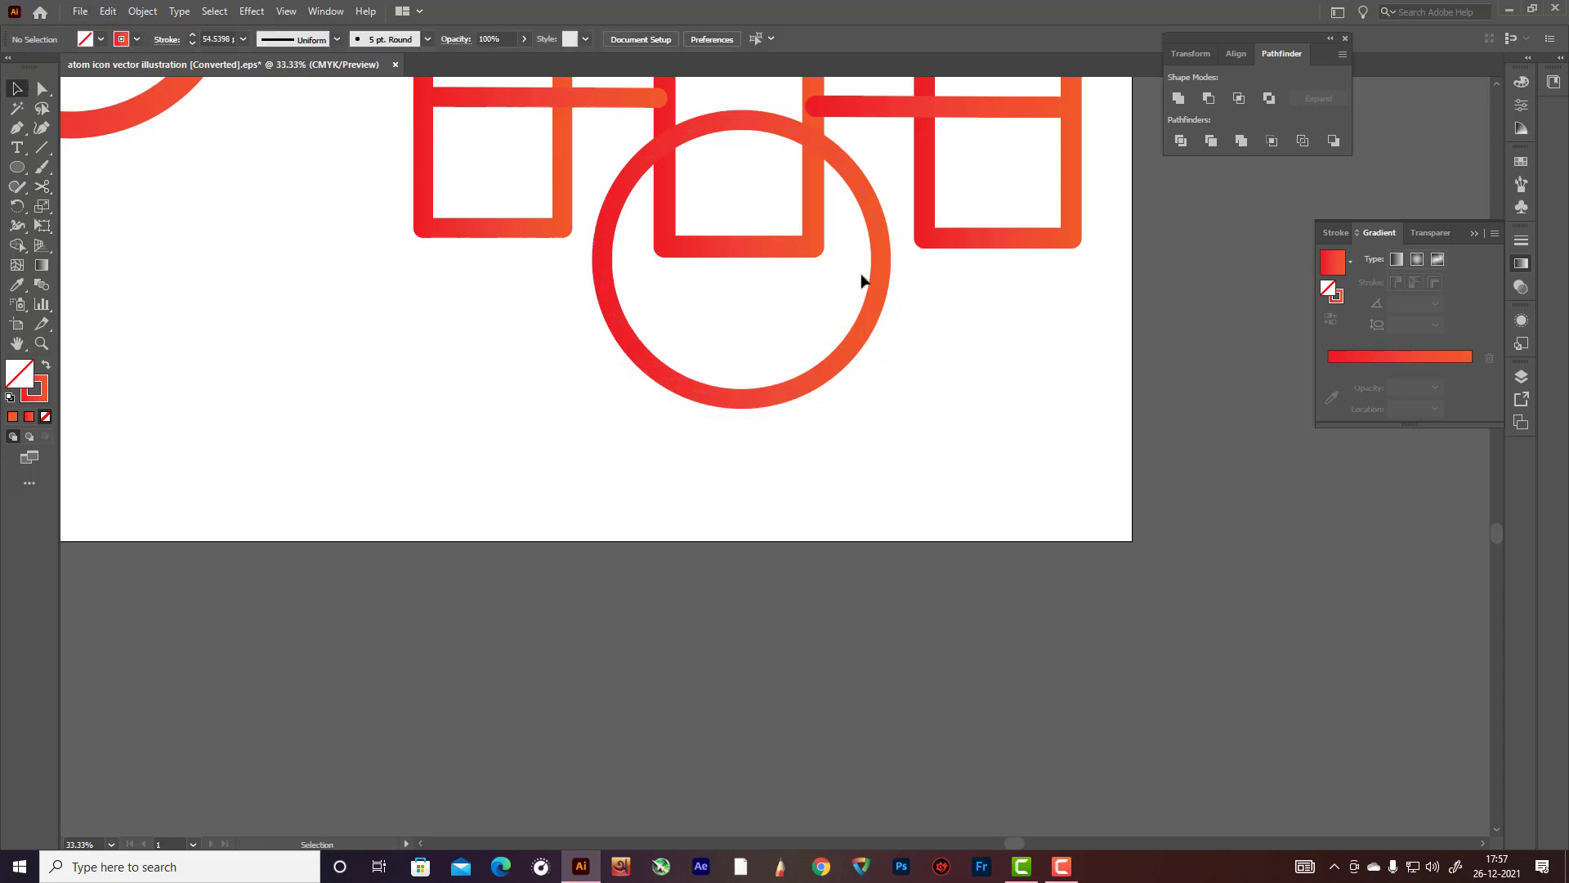
left_click(879, 260)
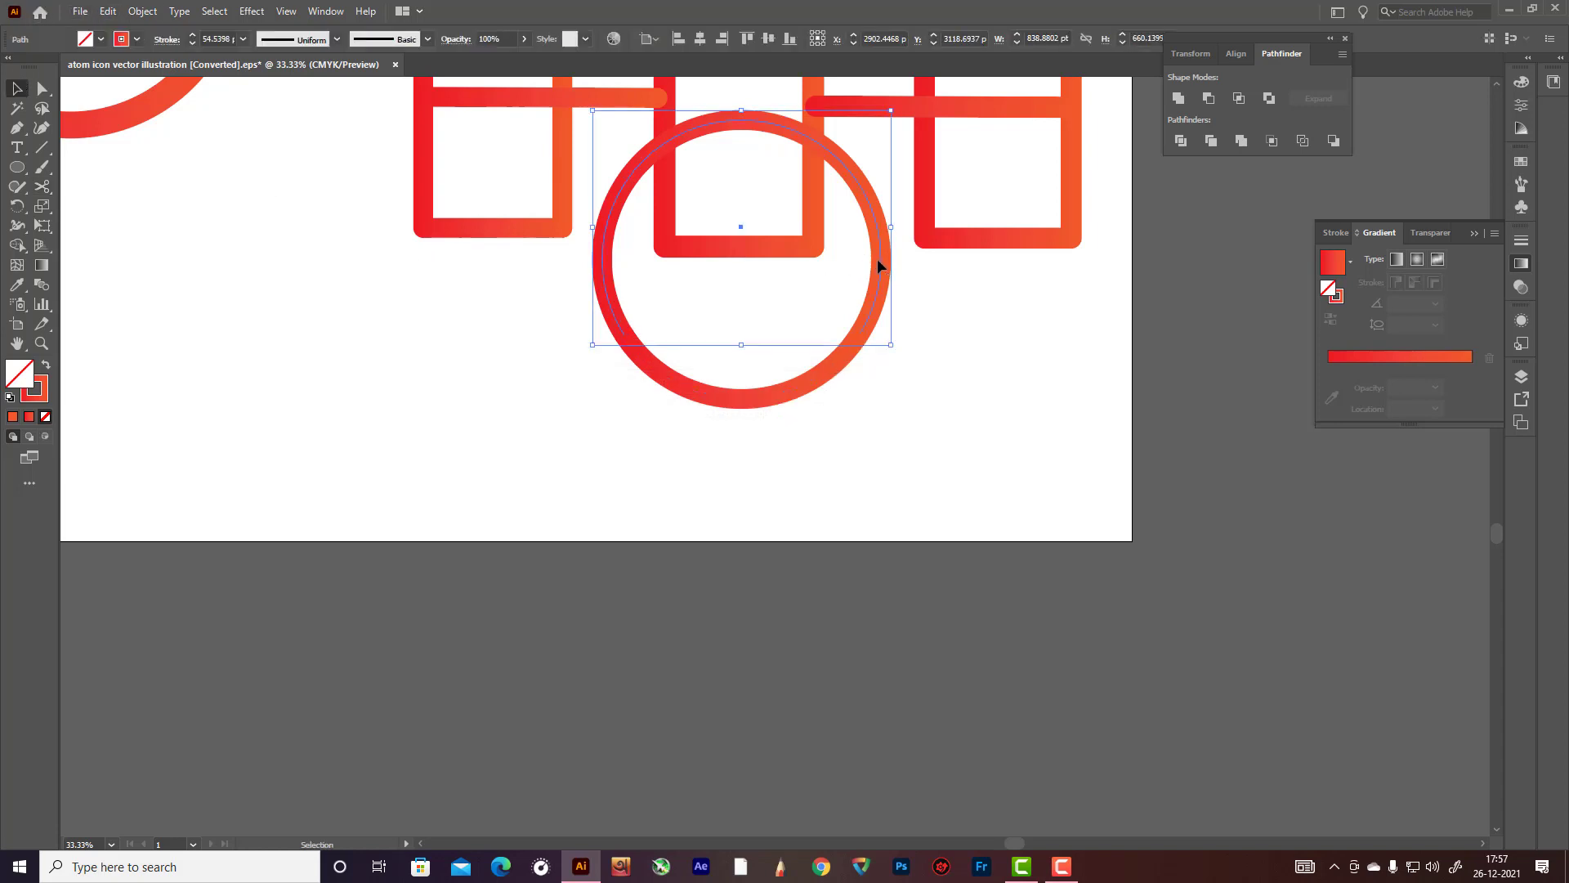
key("Delete")
Step: Duplicate the arc directly above itself and scale the copy down proportionally about its center
scroll(879, 266, "up", 2)
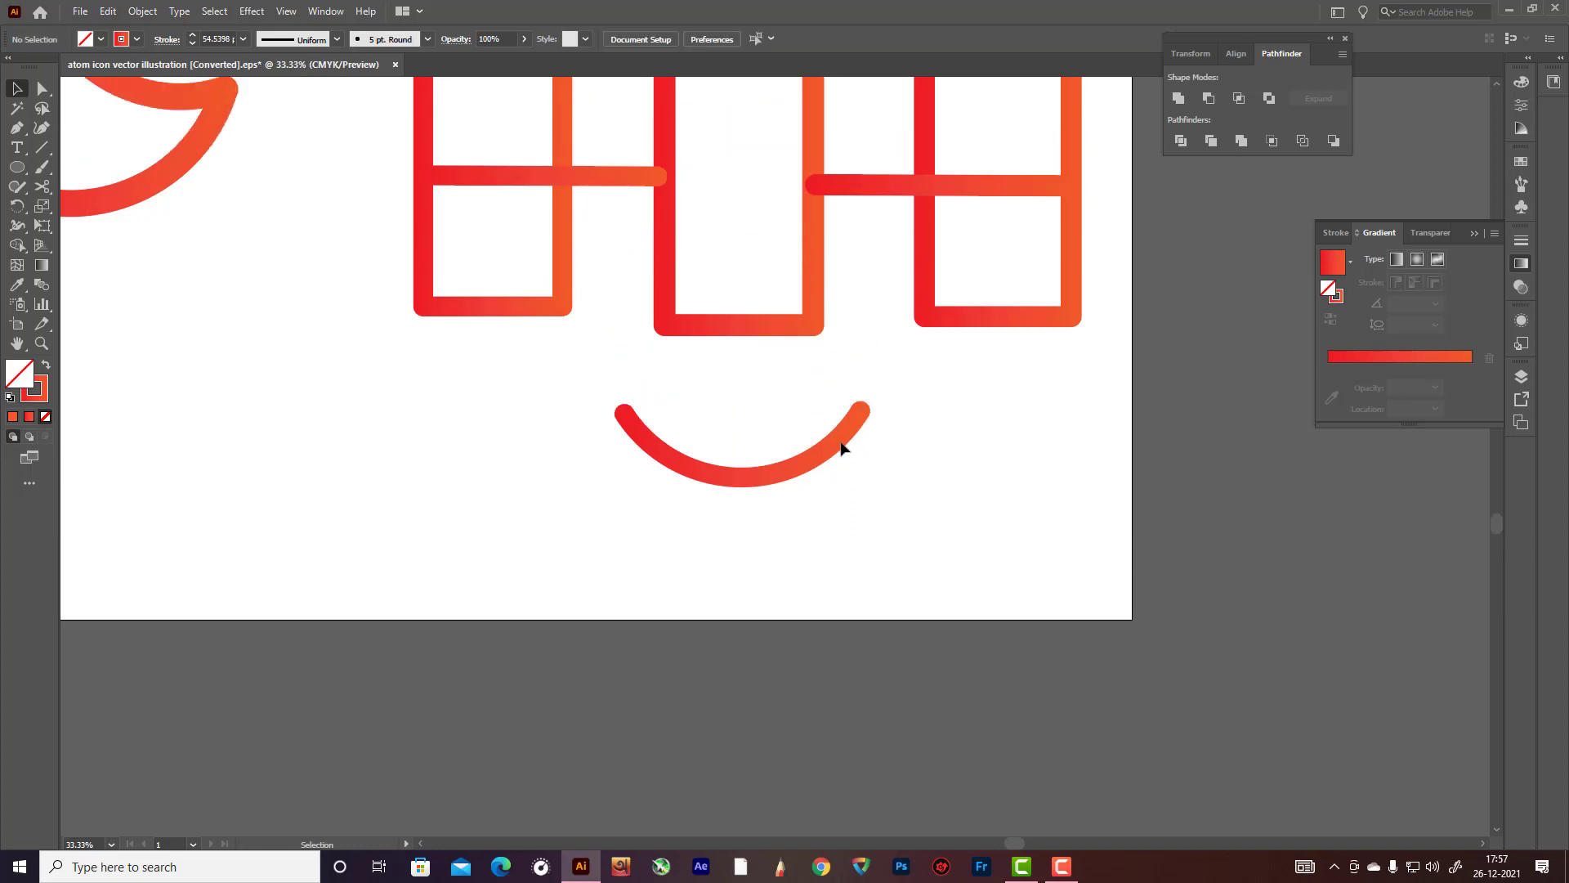
left_click_drag(614, 414, 776, 419)
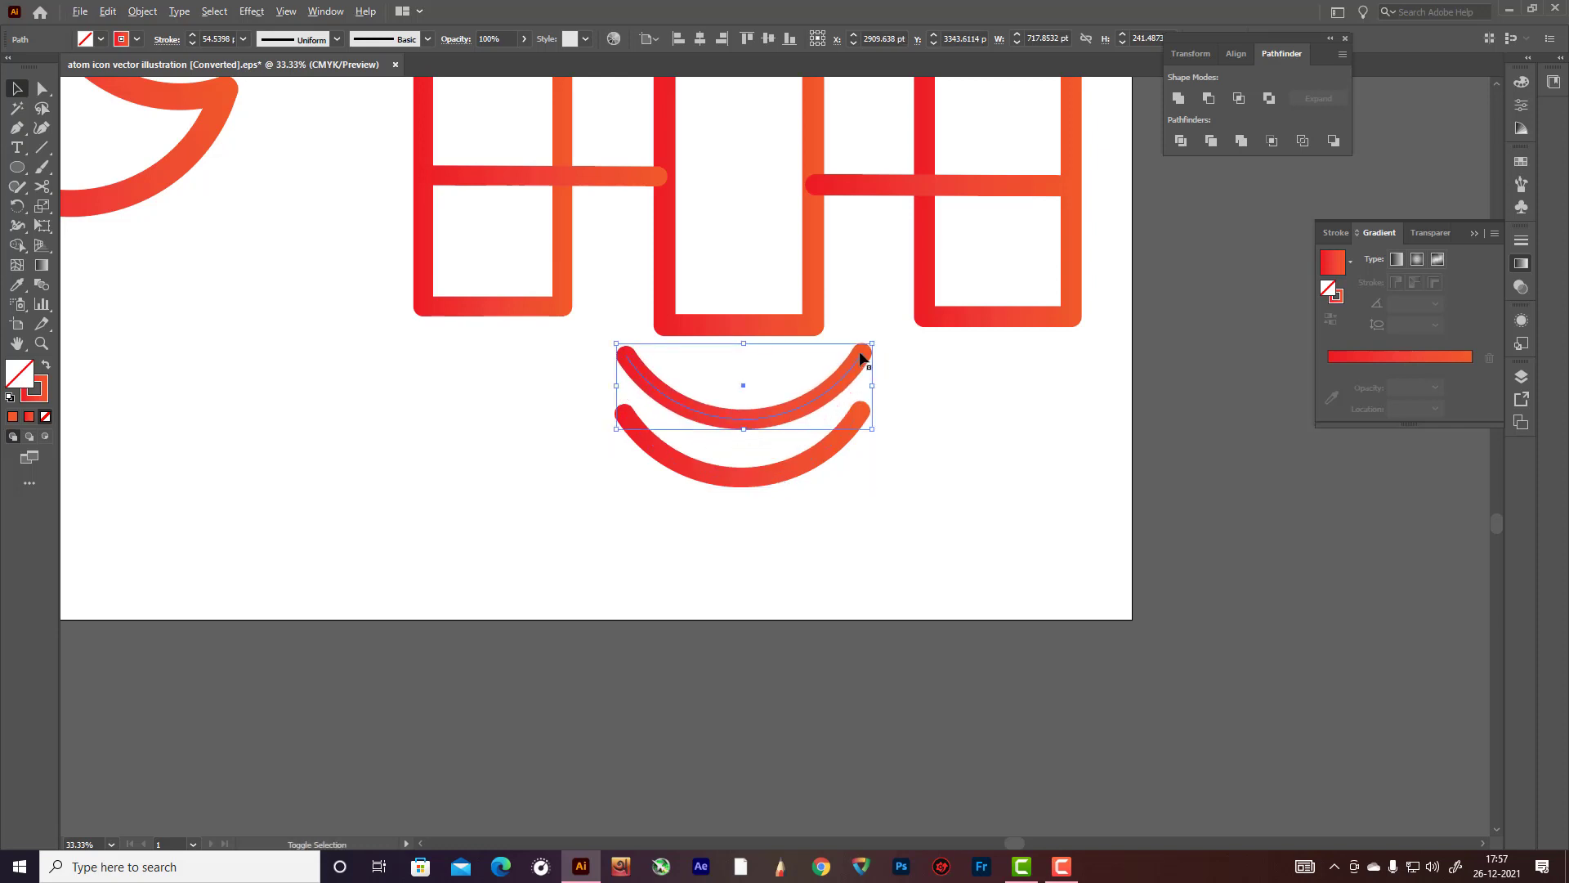
left_click_drag(872, 344, 833, 357)
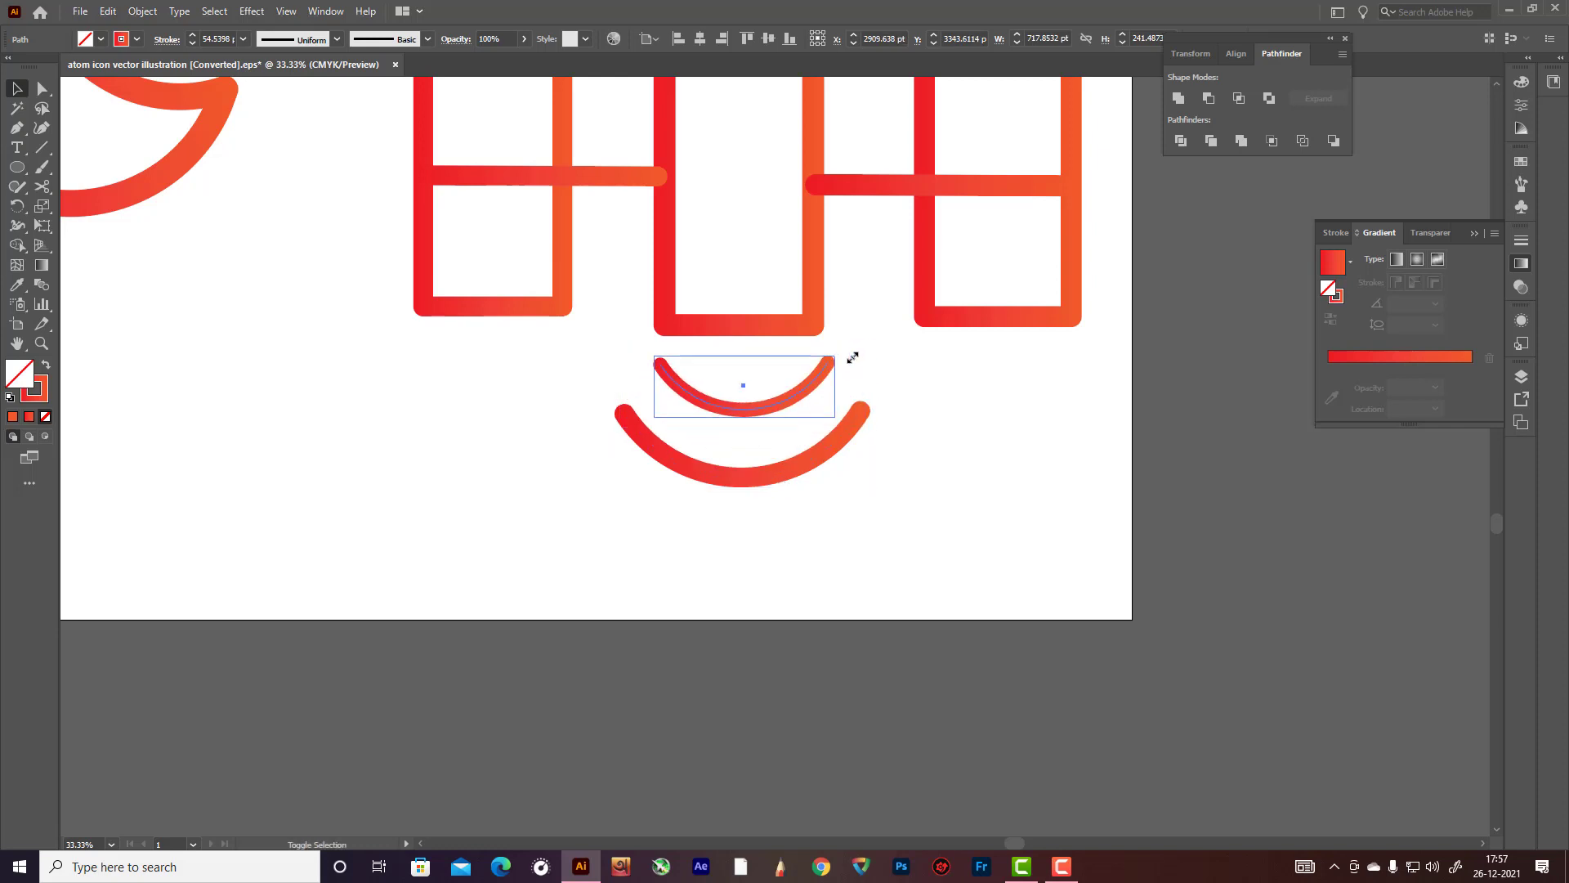
left_click(985, 500)
Step: Scale both signal arcs down together about their center, keeping them below the satellite's middle rectangle
left_click_drag(611, 380, 1043, 567)
scroll(926, 479, "up", 2)
scroll(746, 376, "down", 5)
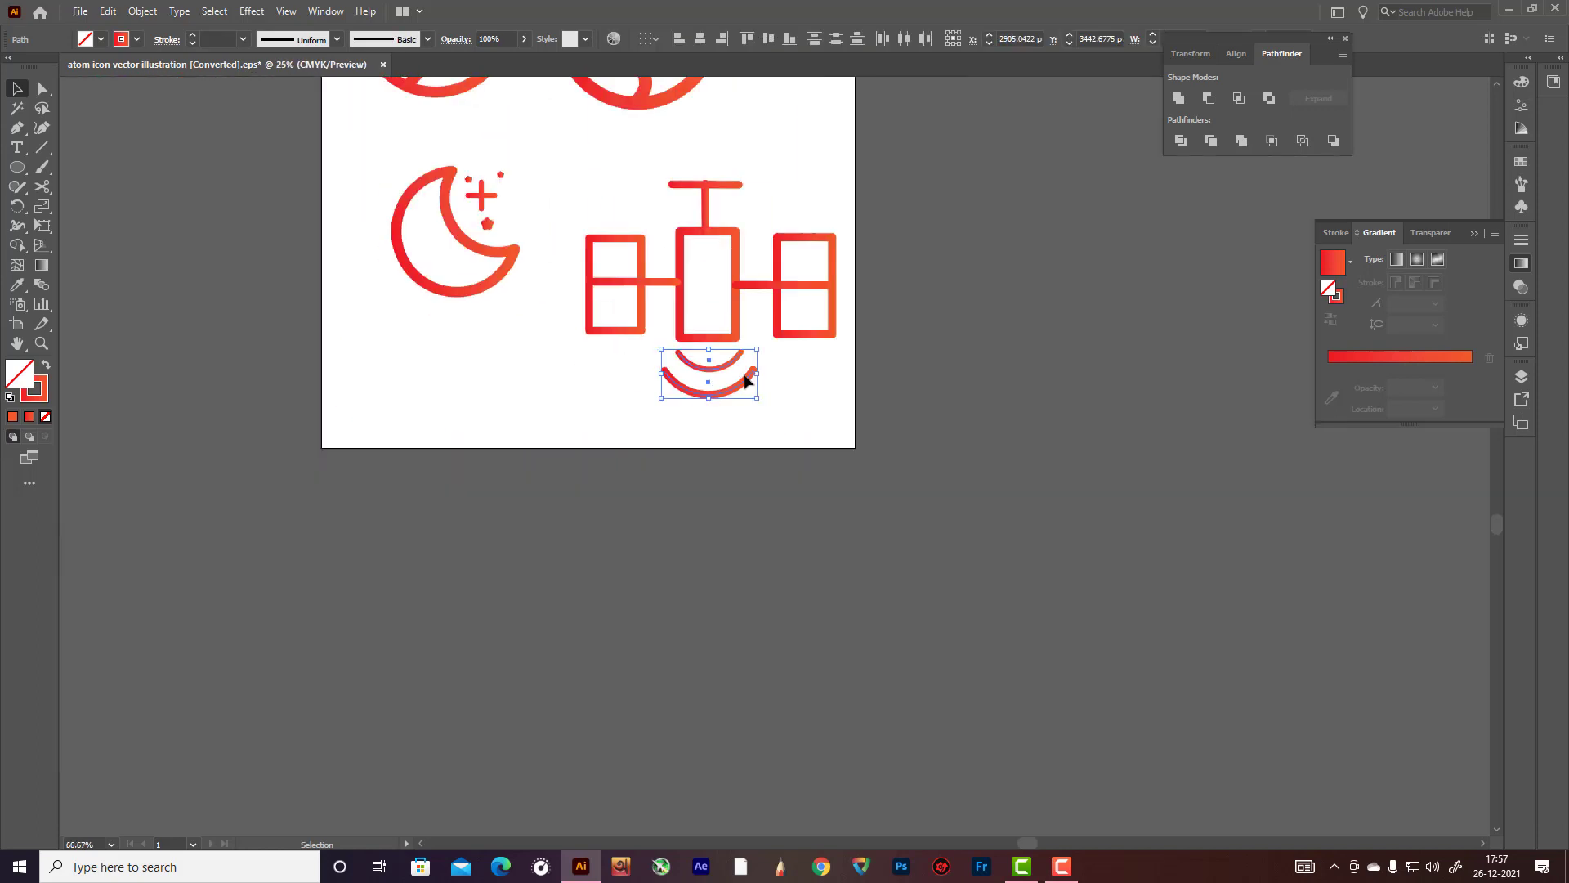
scroll(748, 330, "up", 2)
mouse_move(765, 368)
left_mouse_down()
mouse_move(746, 368)
mouse_move(752, 384)
left_mouse_up()
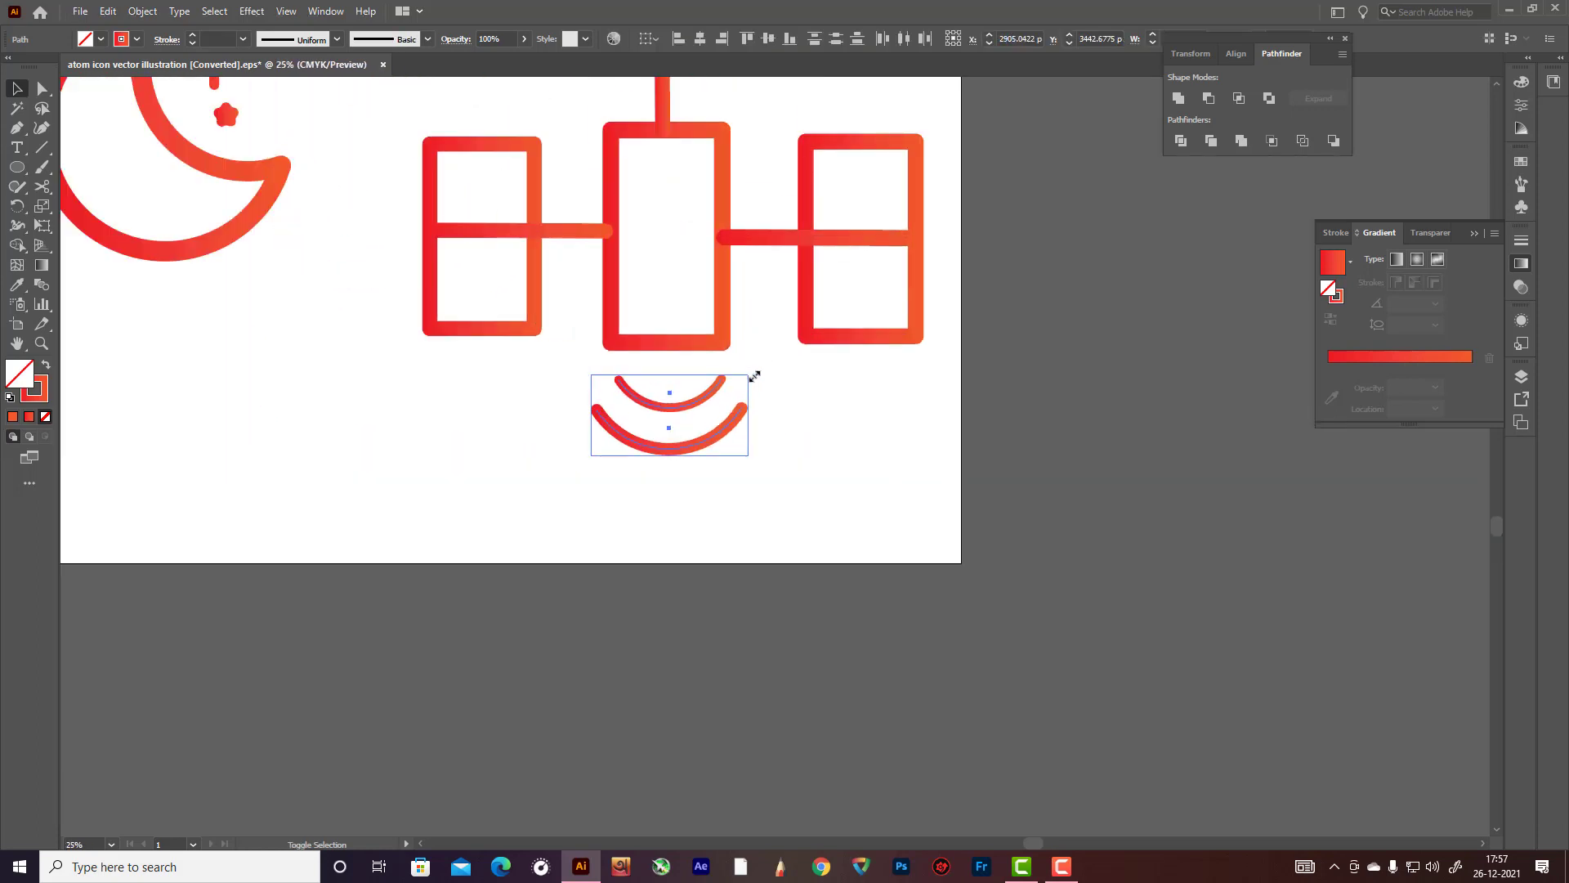
left_click(868, 474)
Step: Try to unite the satellite's stroked parts with Pathfinder, first with the signal arcs and again without them
scroll(868, 474, "down", 3)
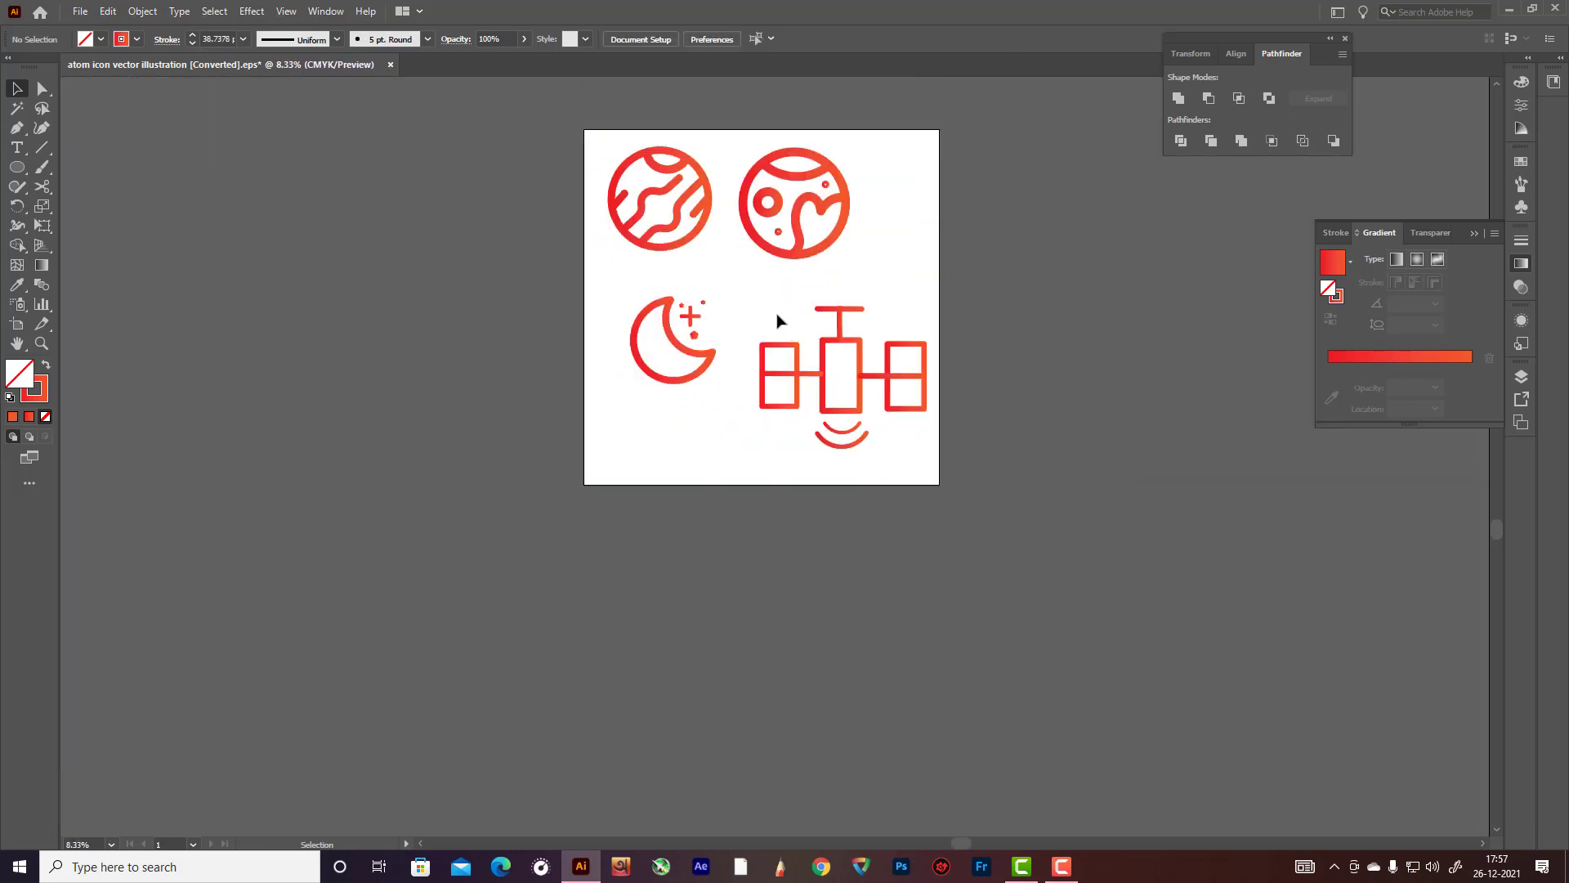
left_click_drag(761, 308, 1123, 533)
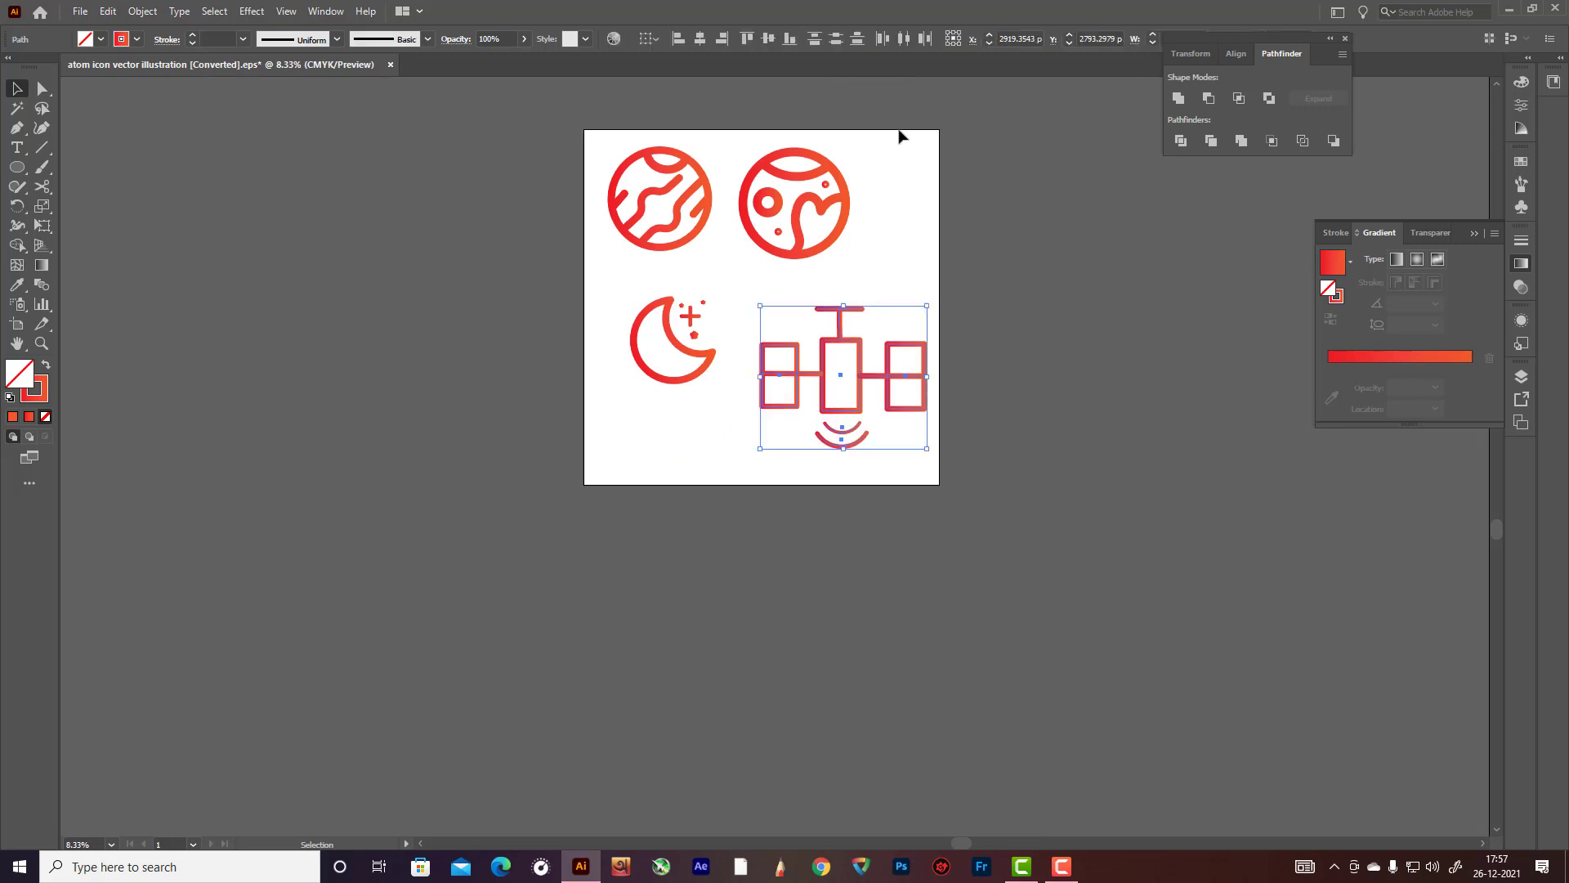
left_click(1178, 98)
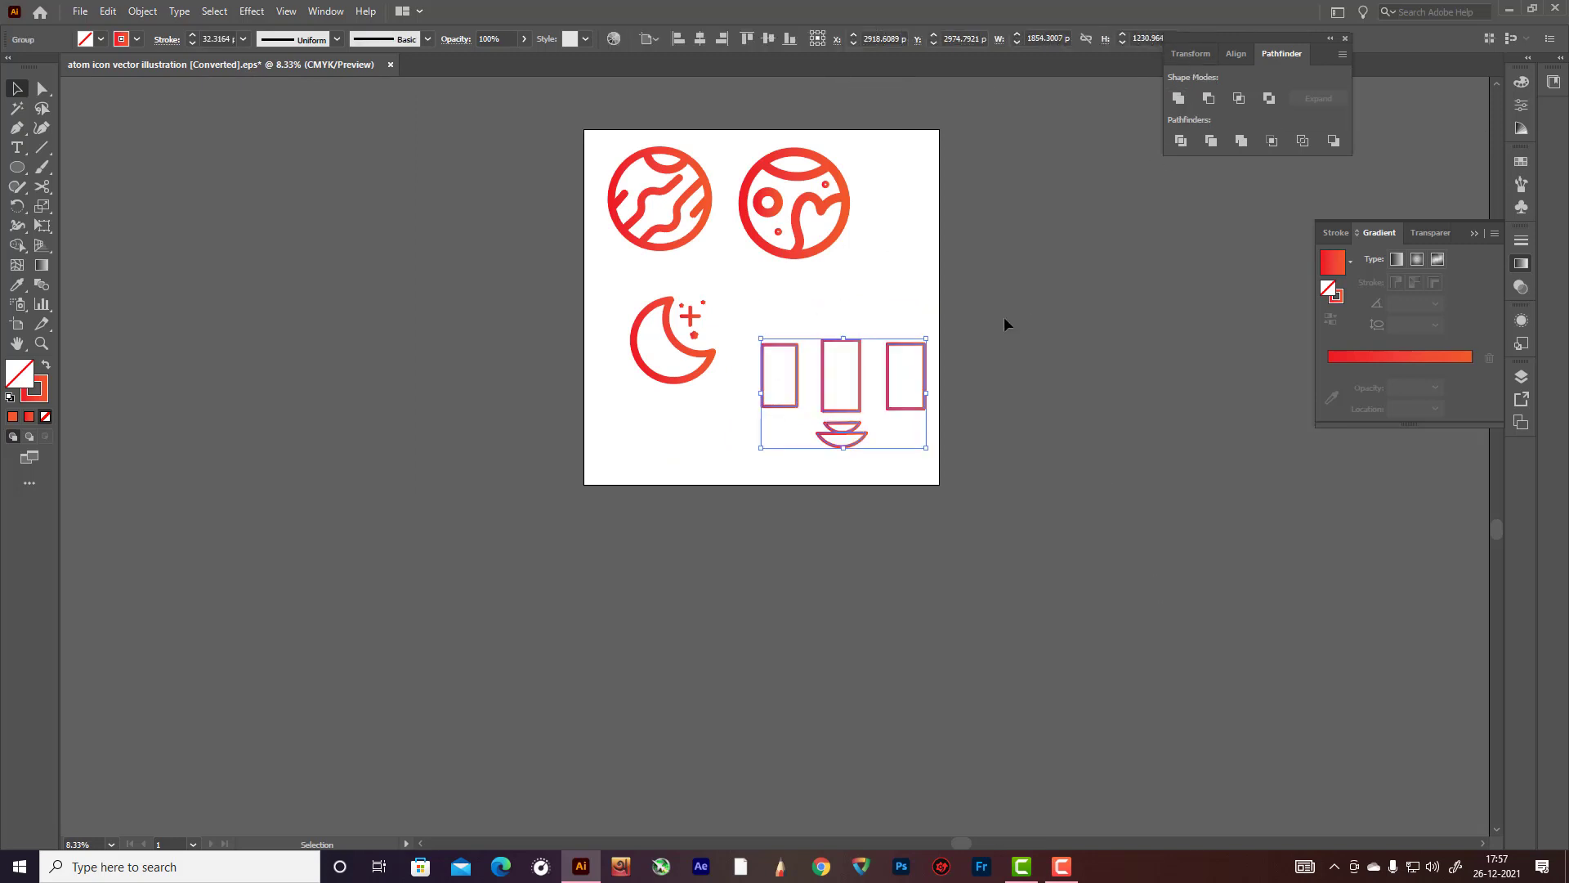
key("ctrl+z")
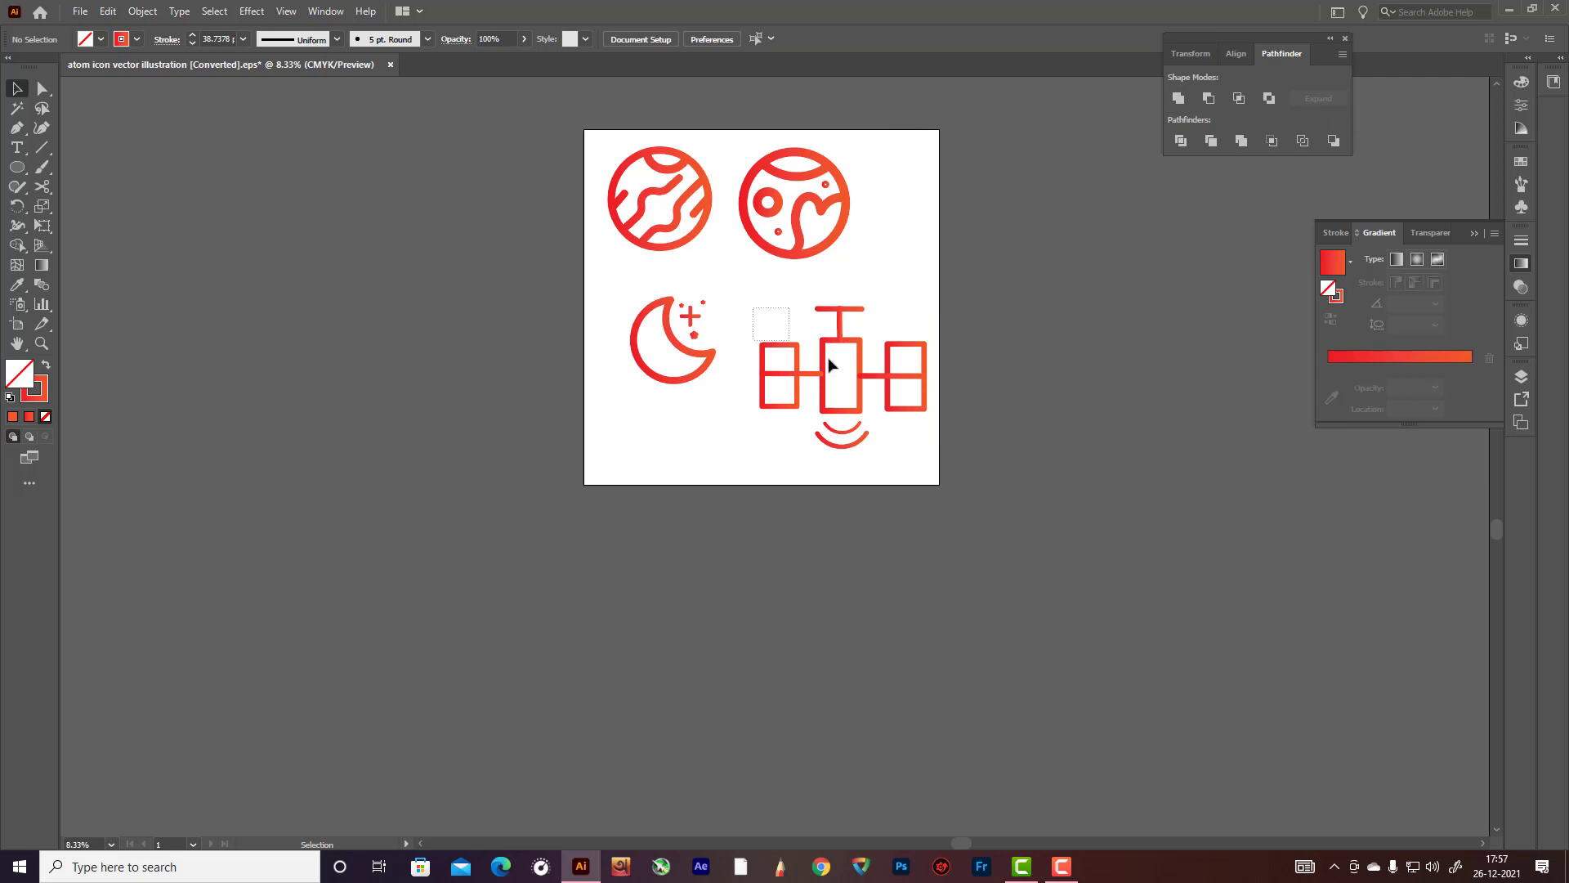
left_click(1178, 99)
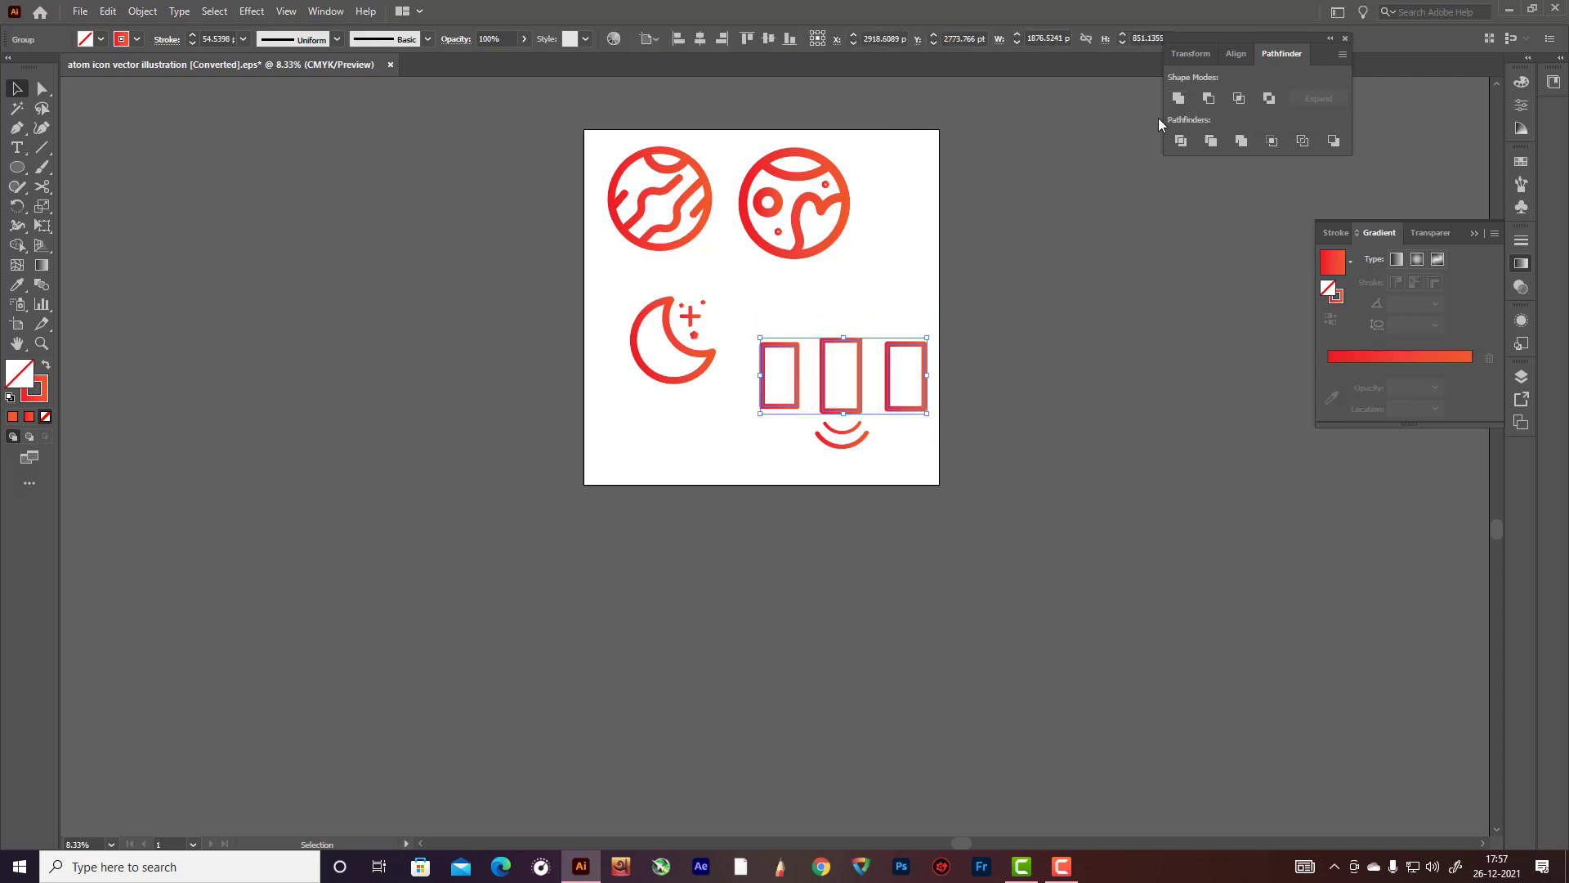
key("ctrl+z")
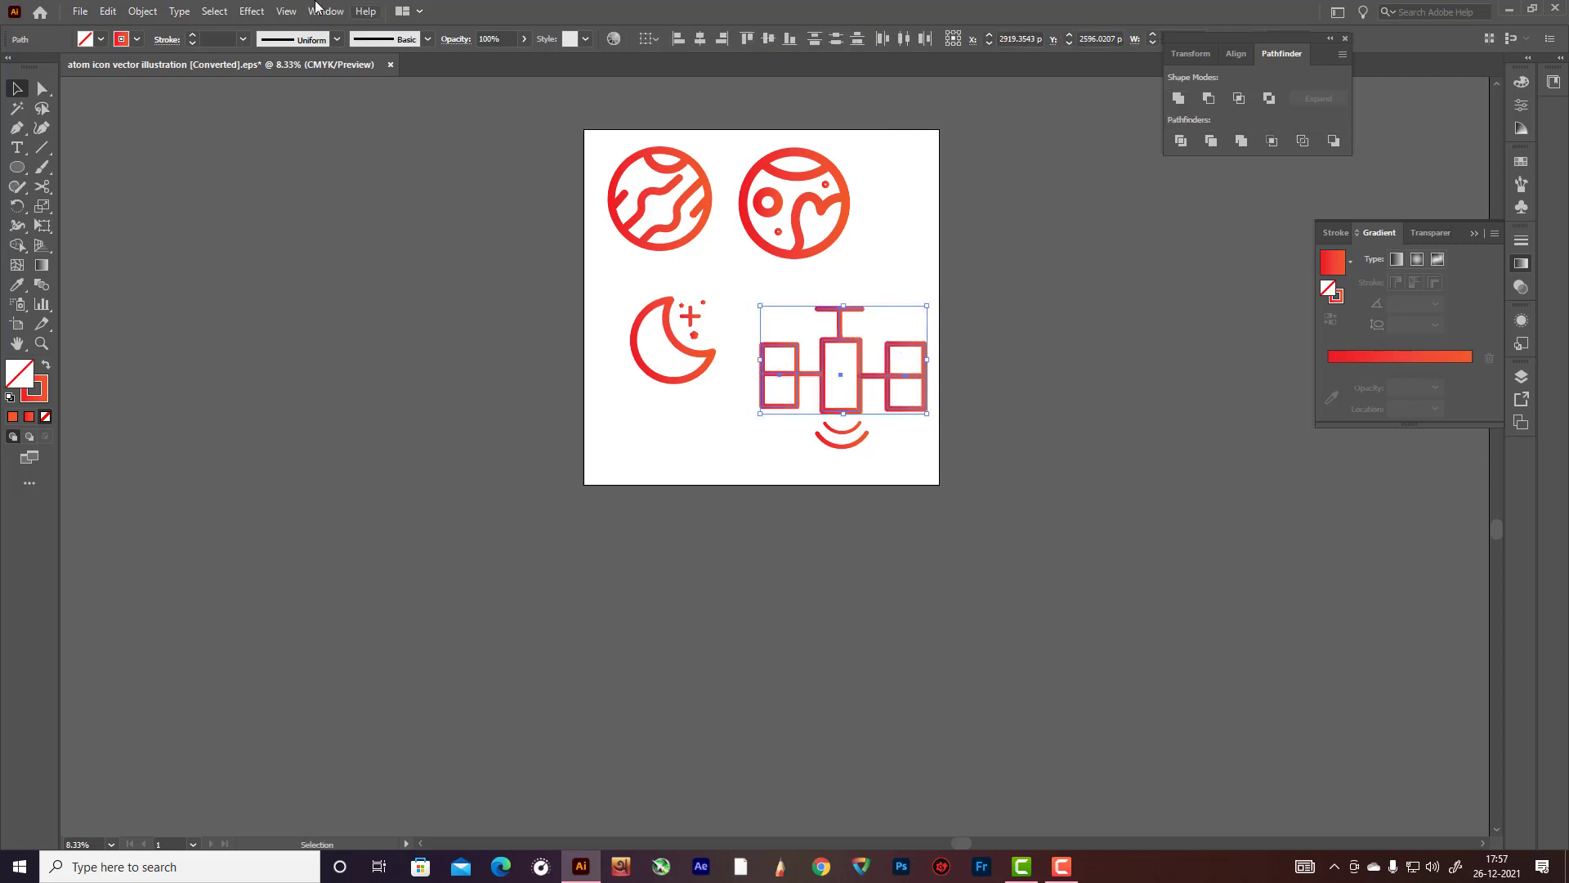
Step: Outline the strokes of the satellite's panels, middle rectangle, connecting bars and antenna, leaving out the signal arcs
left_click(138, 12)
mouse_move(171, 409)
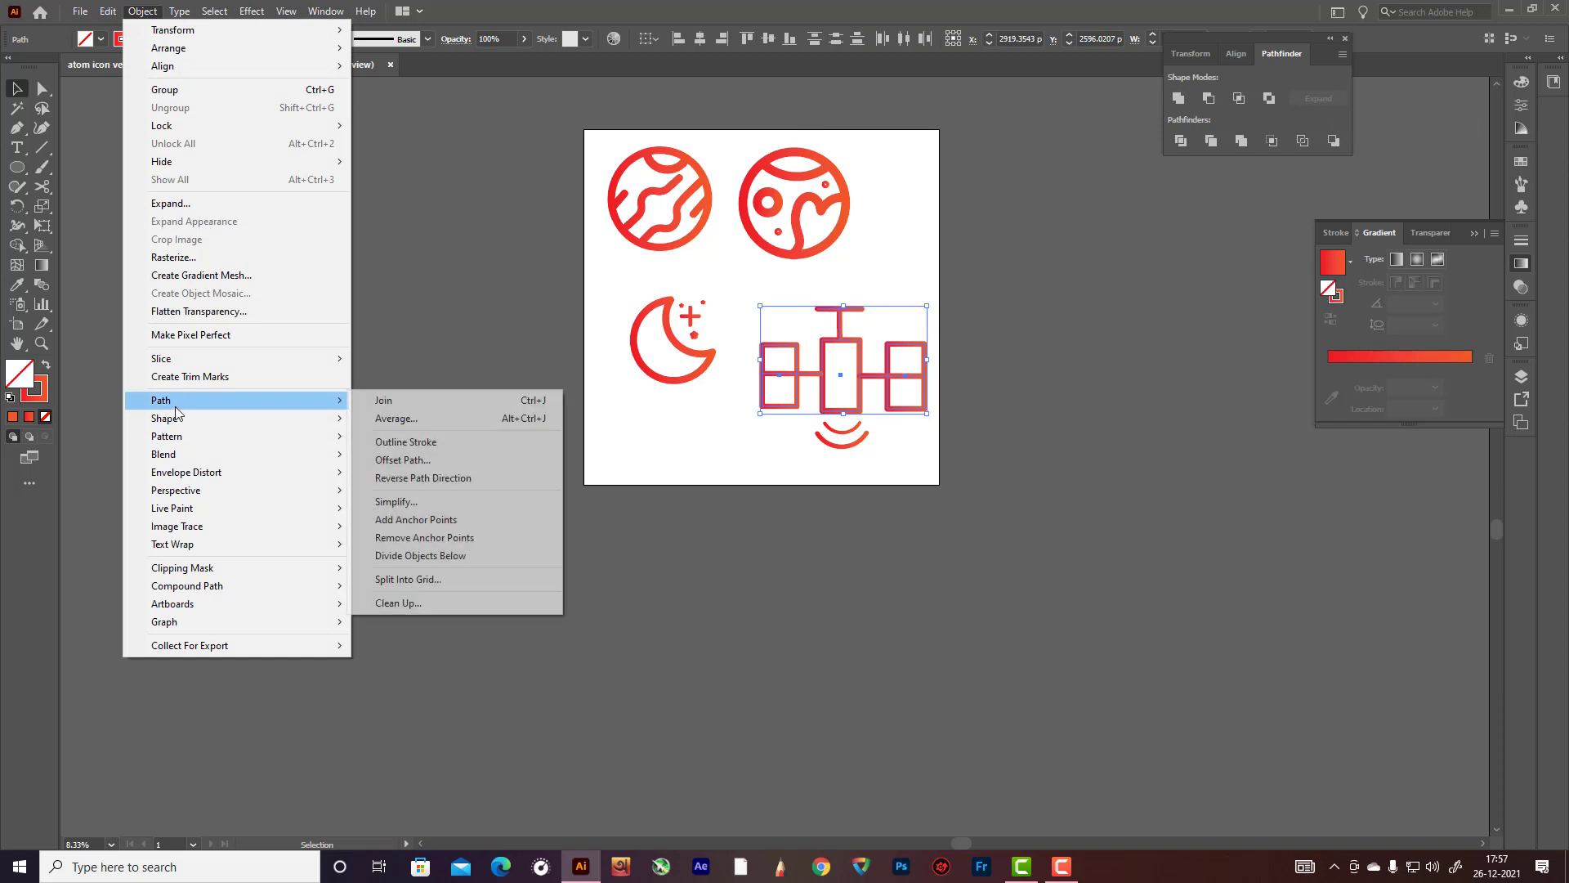
left_click(433, 441)
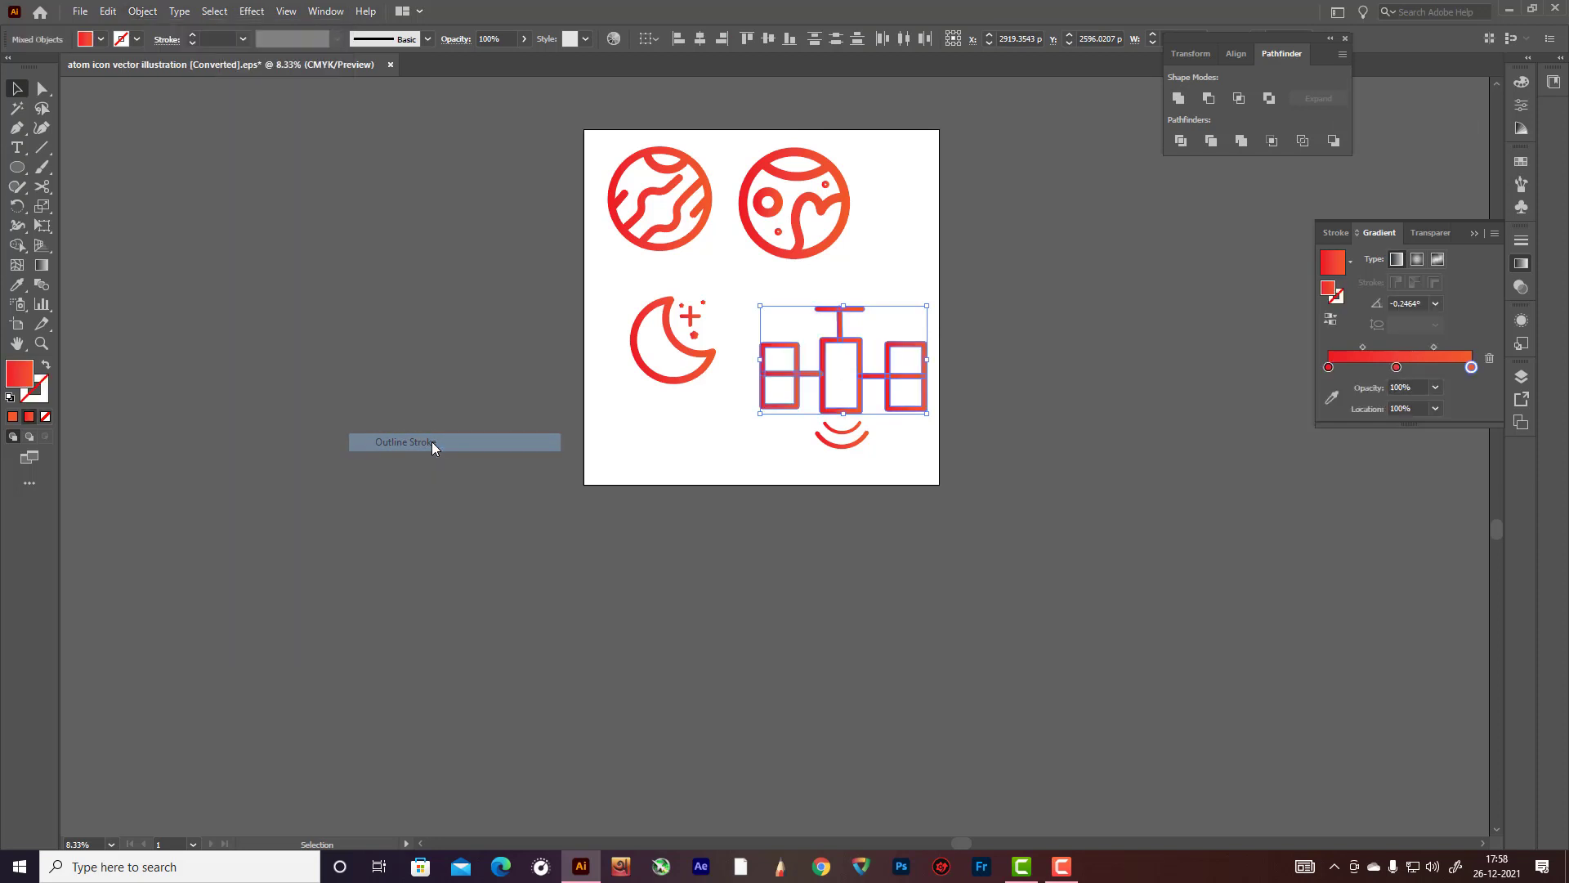
Step: Unite the outlined satellite parts into one shape with Pathfinder
left_click(1180, 98)
left_click(1071, 277)
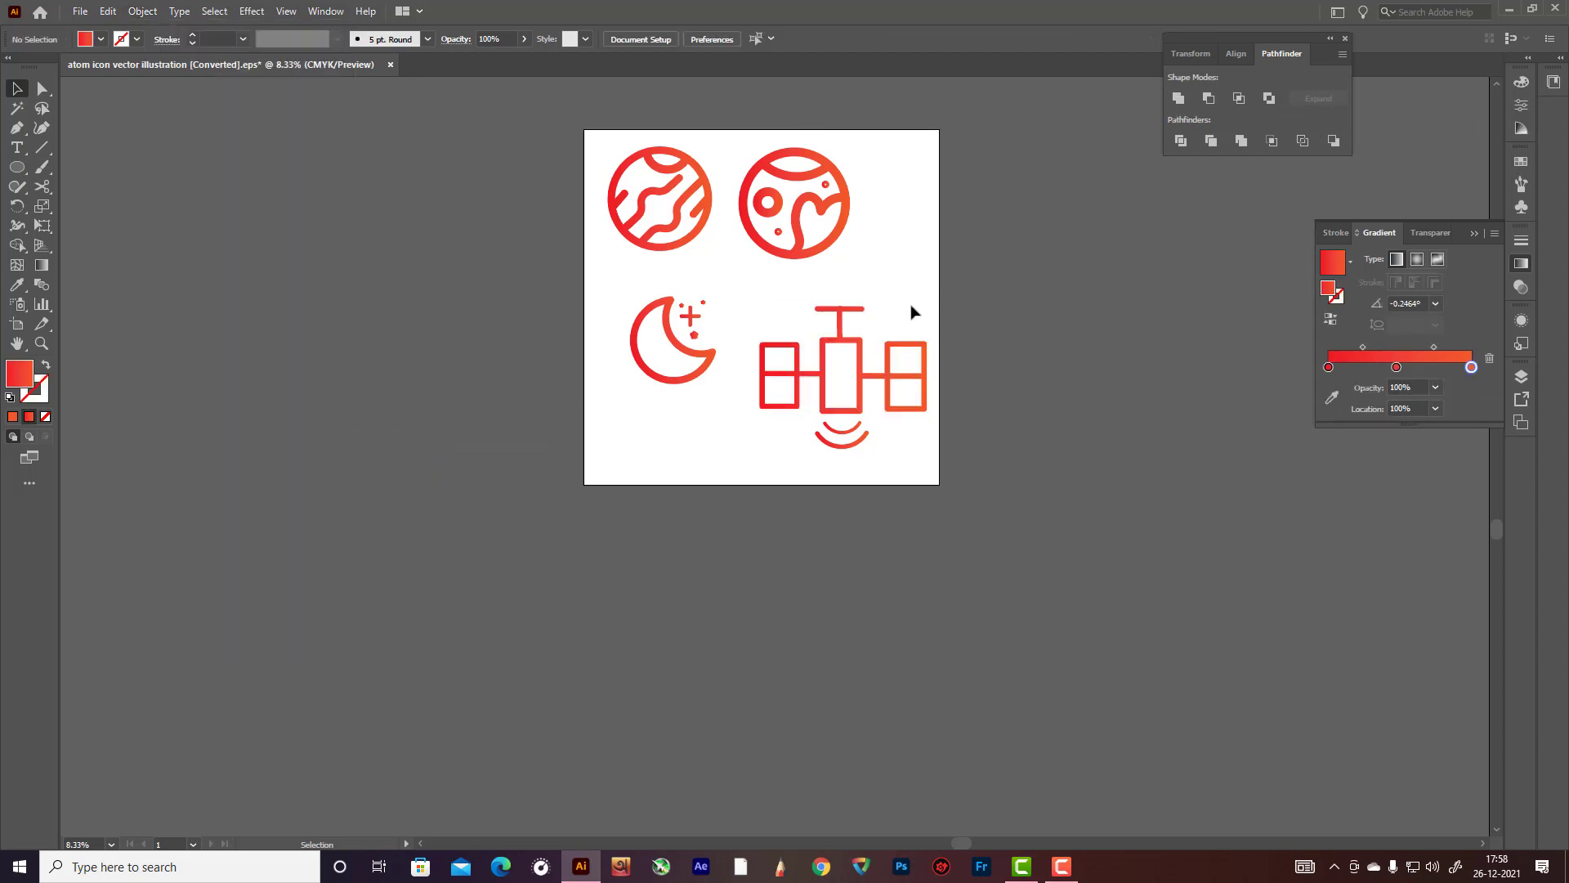
scroll(879, 308, "up", 4)
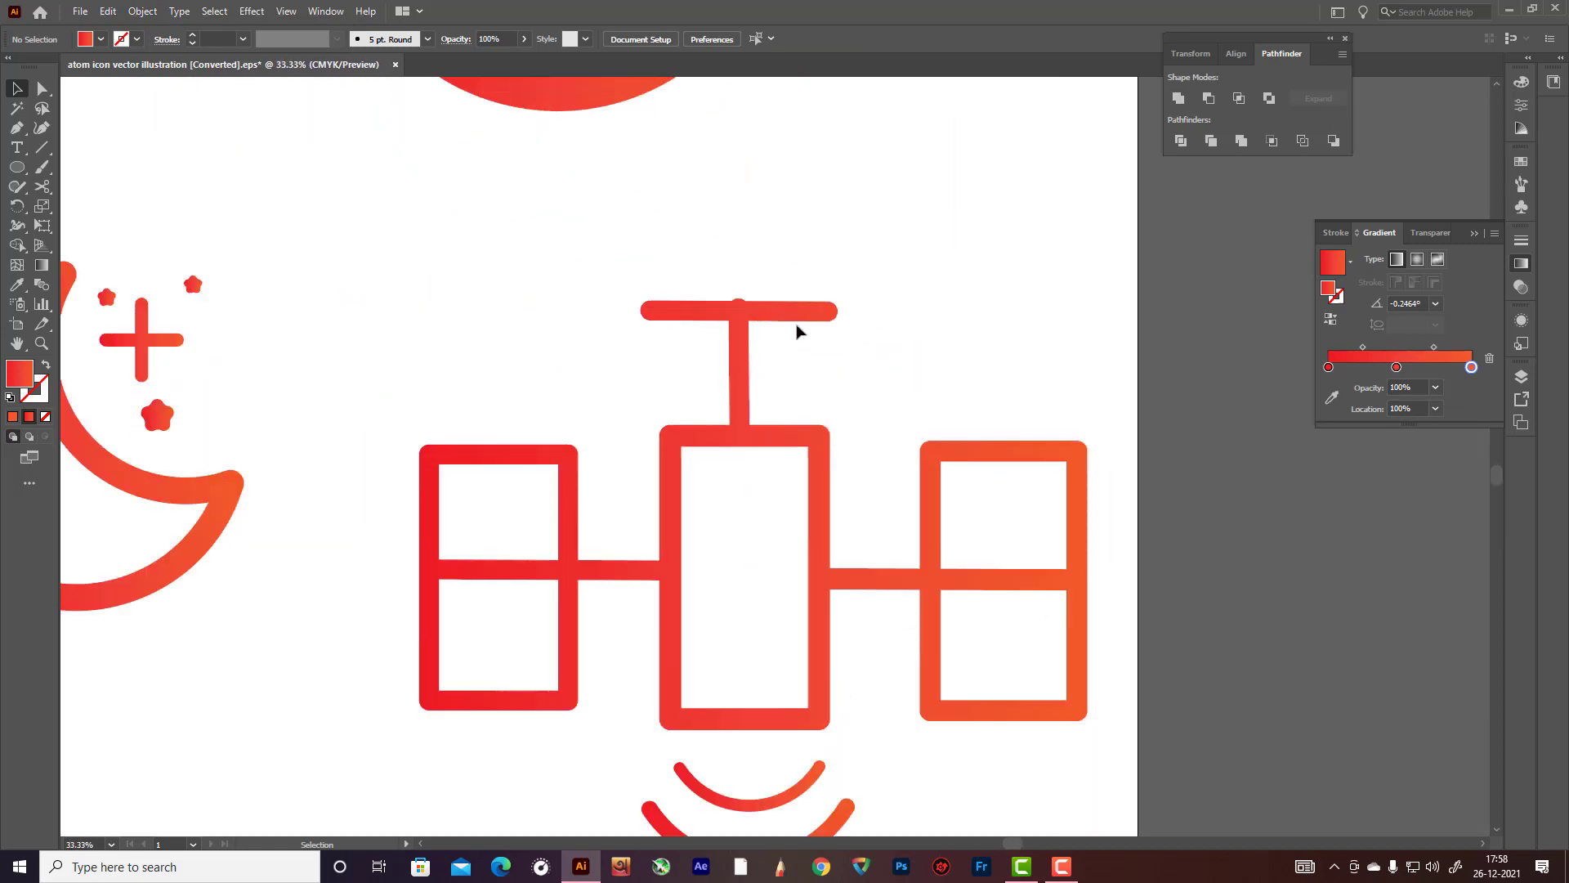
Step: Shift the antenna's crossbar slightly up and right, and center the mast horizontally on the middle rectangle as key object
left_click_drag(806, 317, 826, 312)
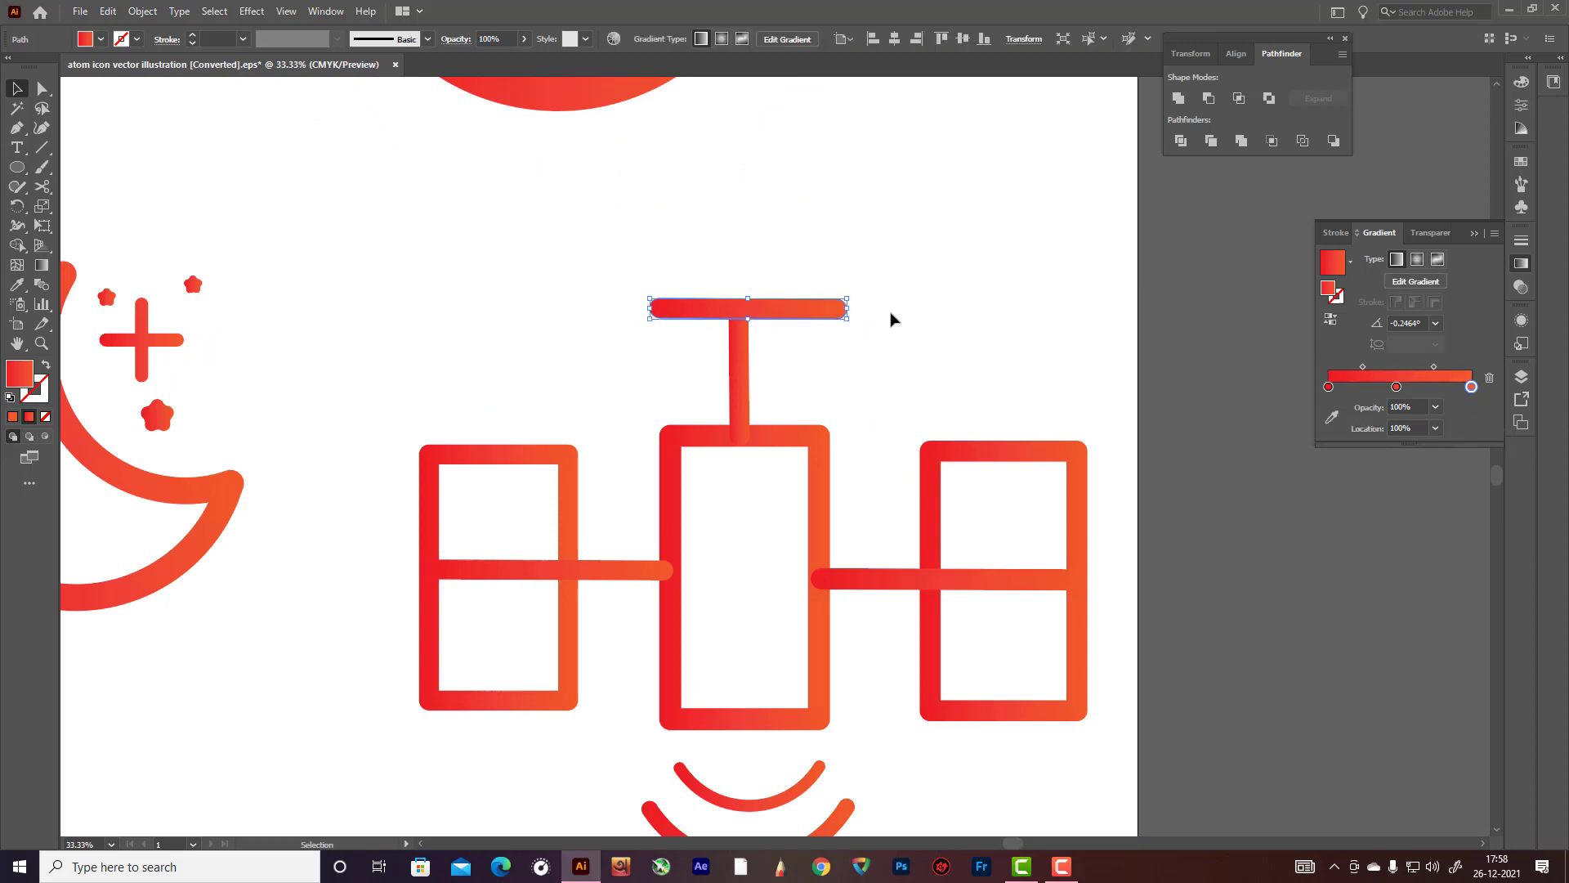
left_click(515, 333)
left_click(746, 360)
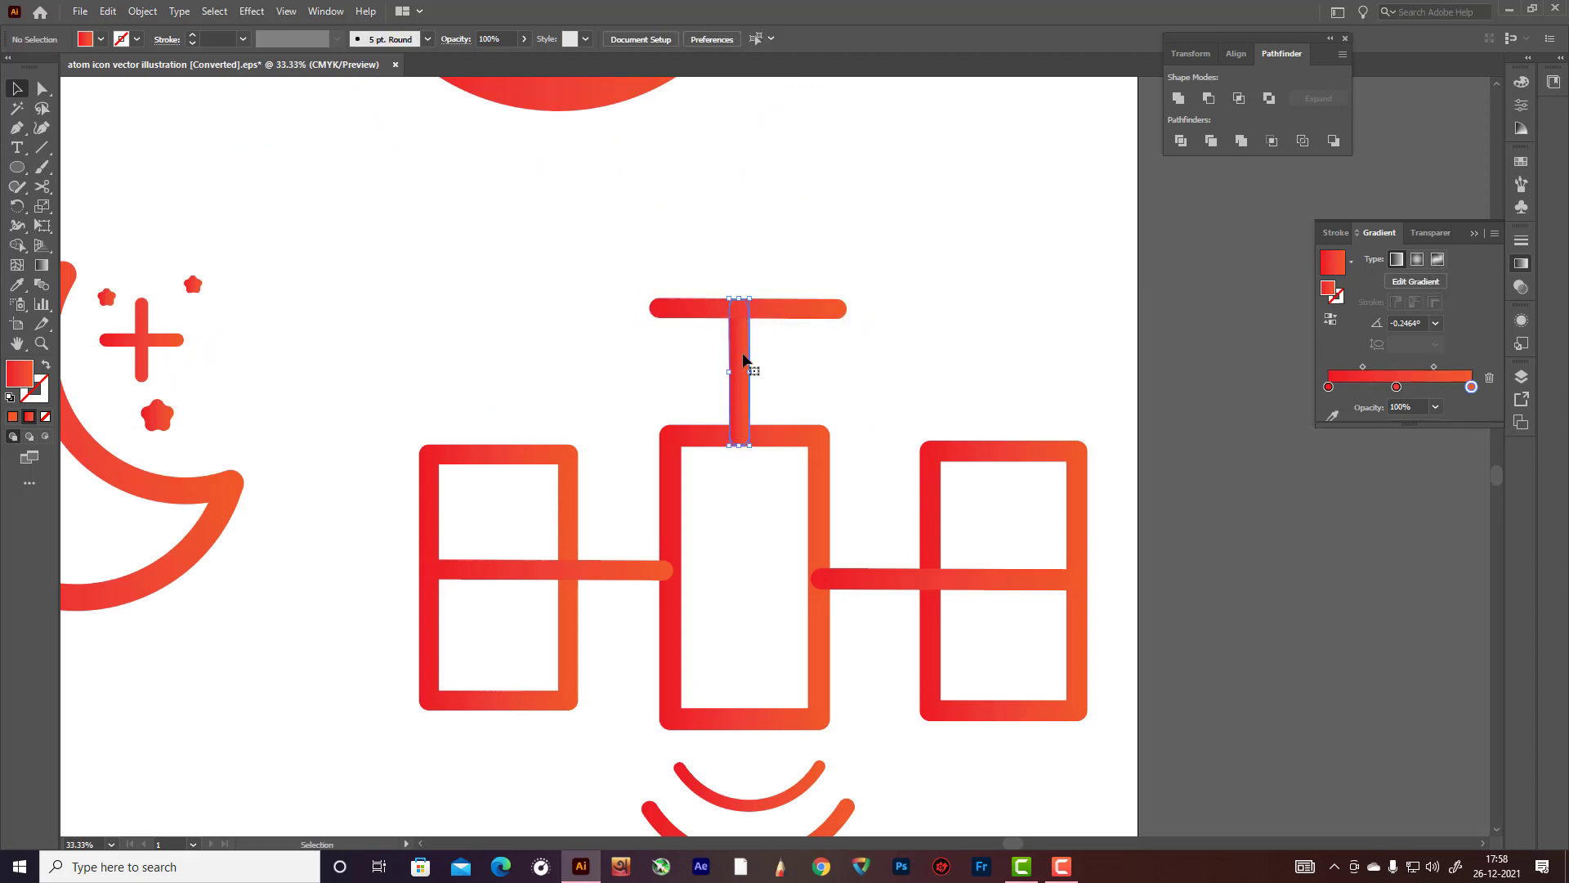
left_click(764, 431, "shift")
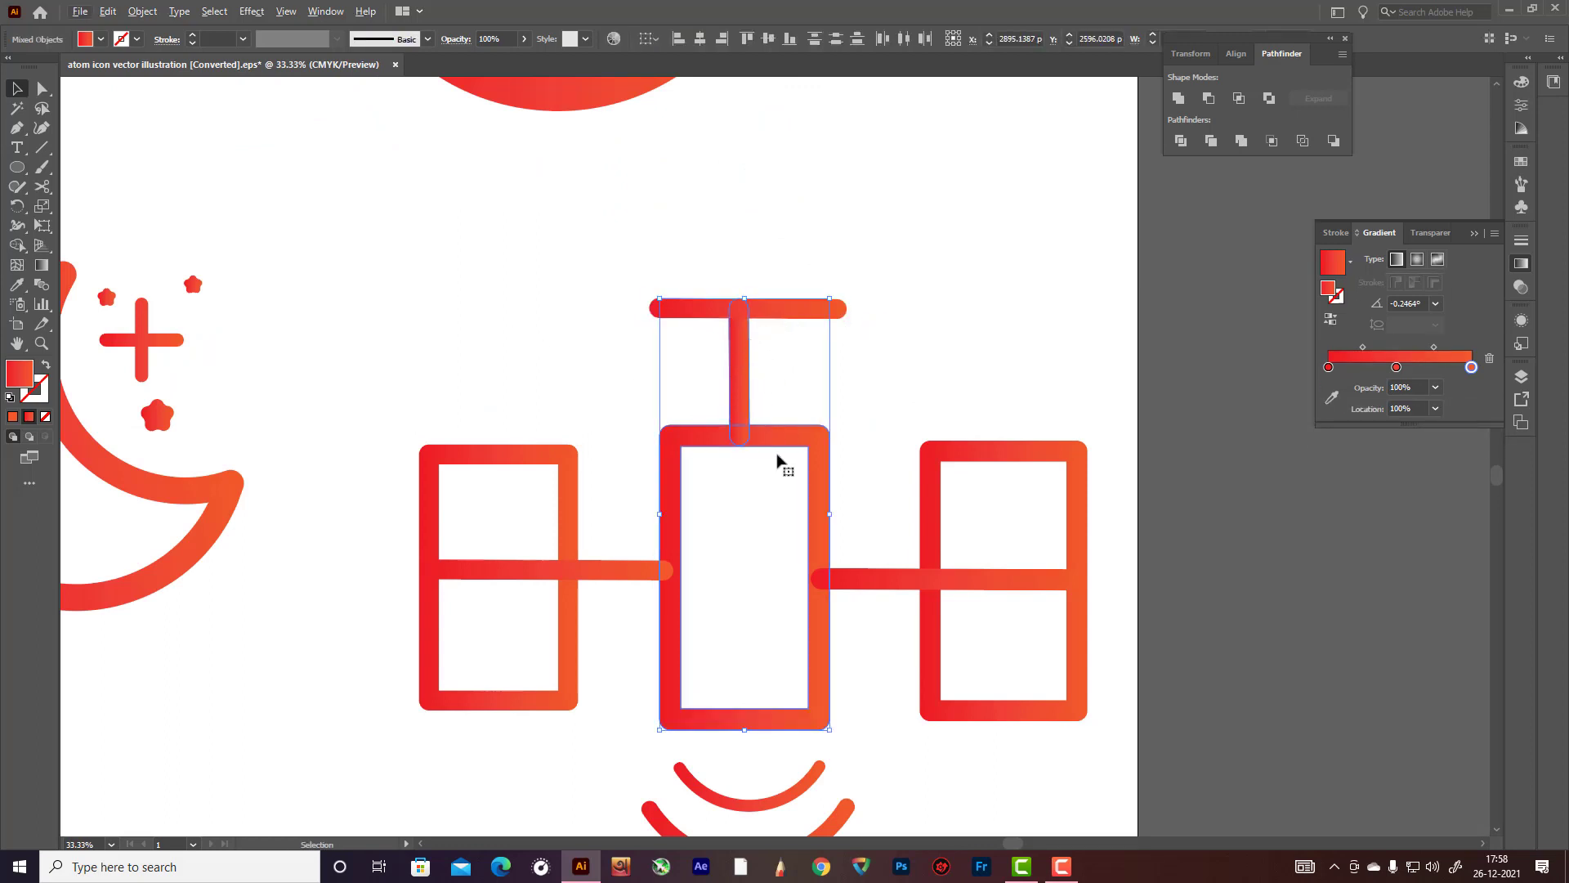
left_click(801, 439)
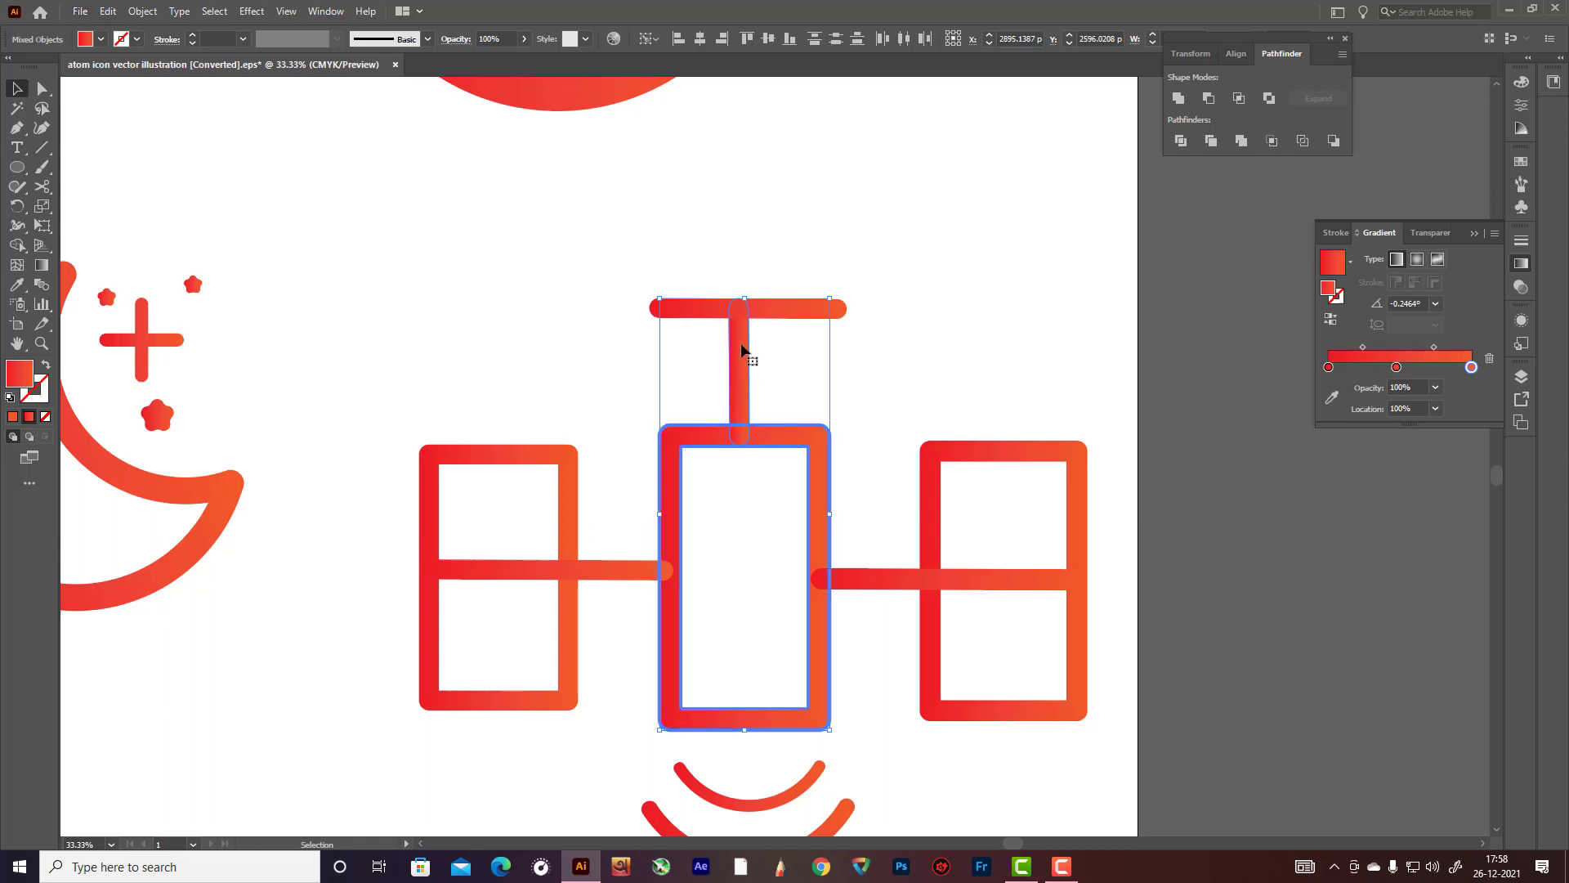
left_click(700, 39)
left_click(910, 296)
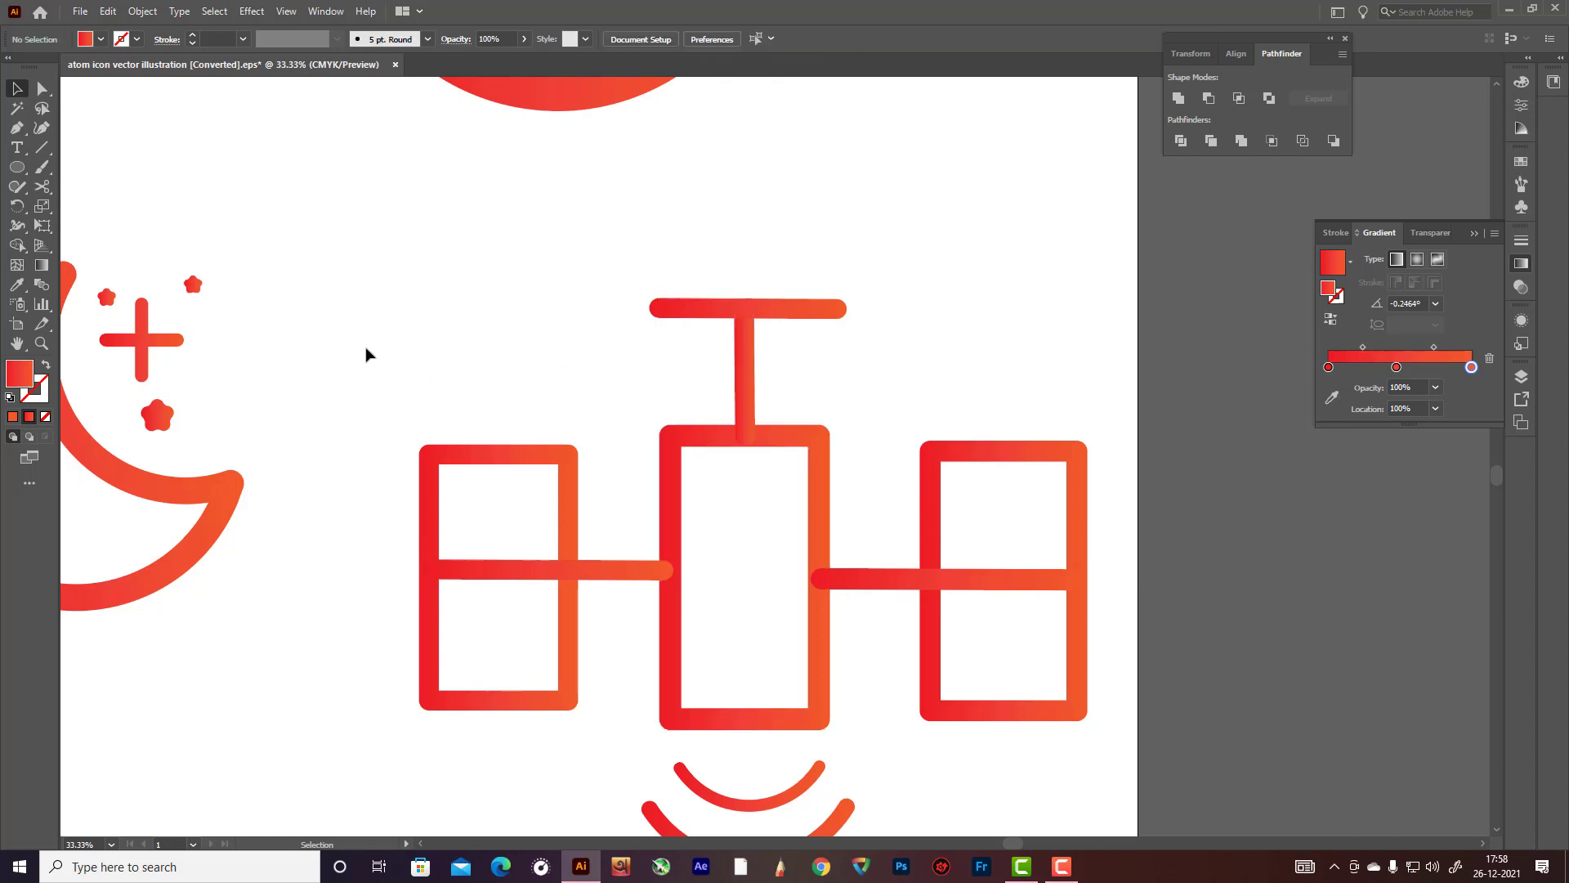
Step: Outline the strokes of the satellite's body, panels, bars and antenna without the signal arcs, and unite them with Pathfinder
left_click_drag(367, 304, 1203, 662)
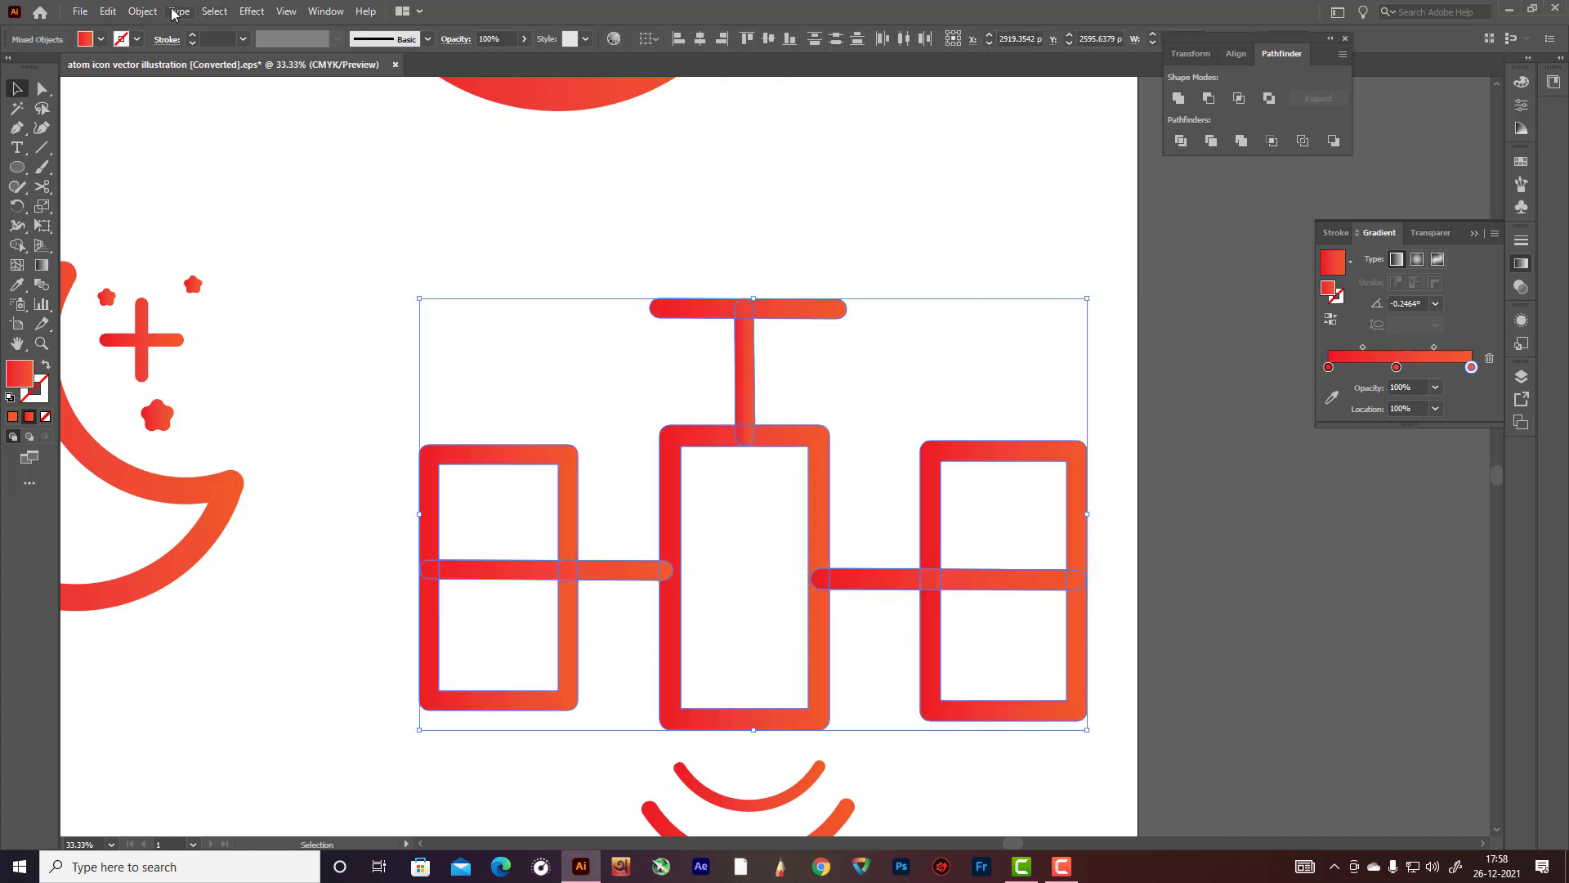
left_click(143, 10)
mouse_move(185, 402)
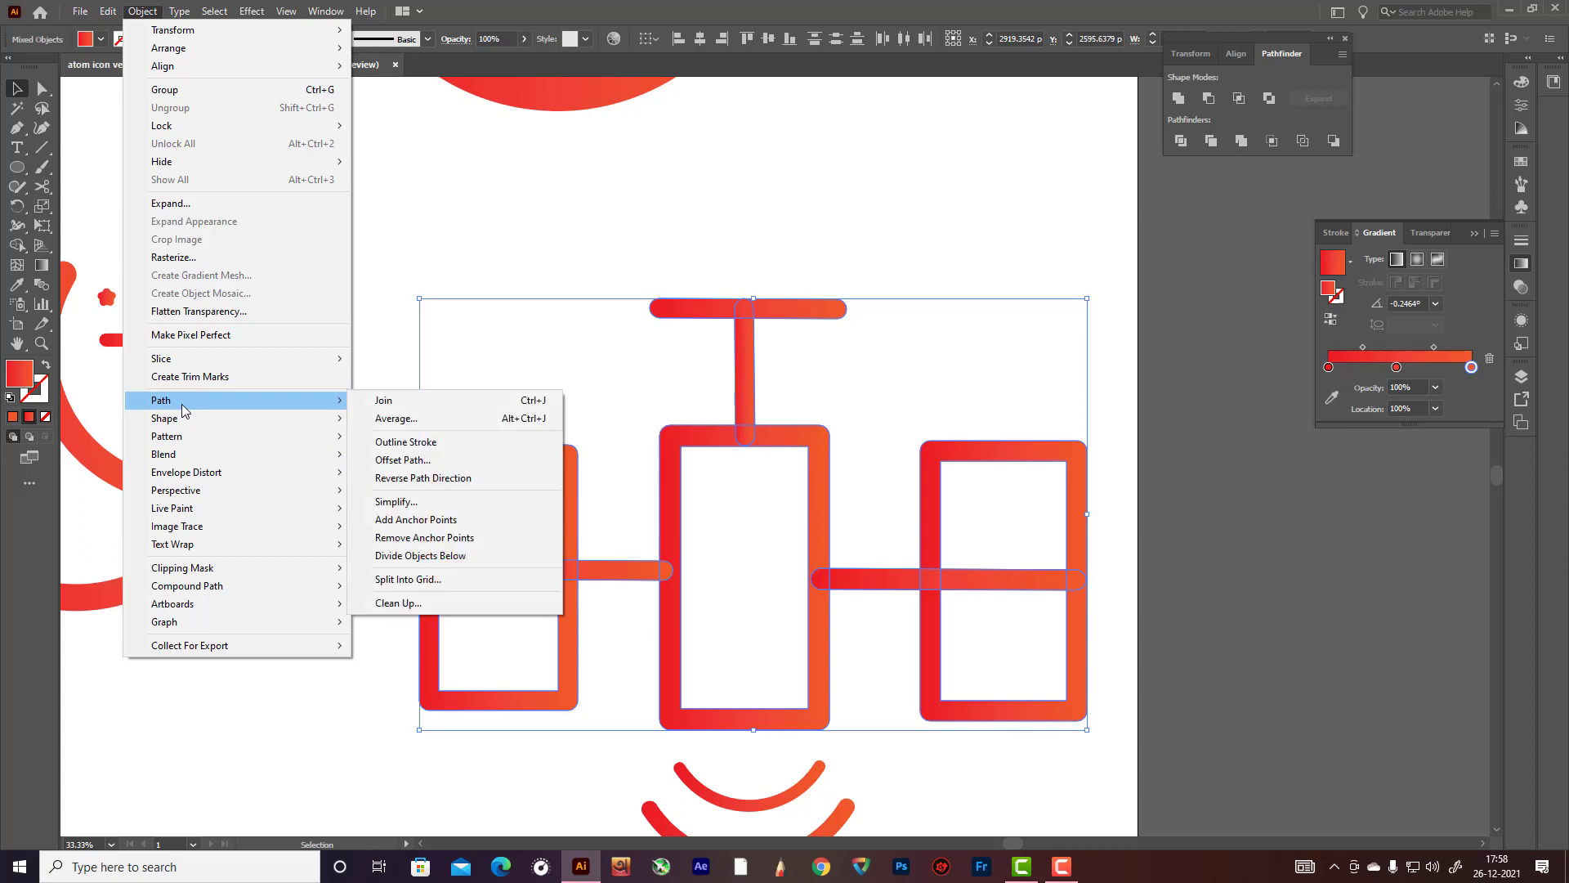
left_click(472, 442)
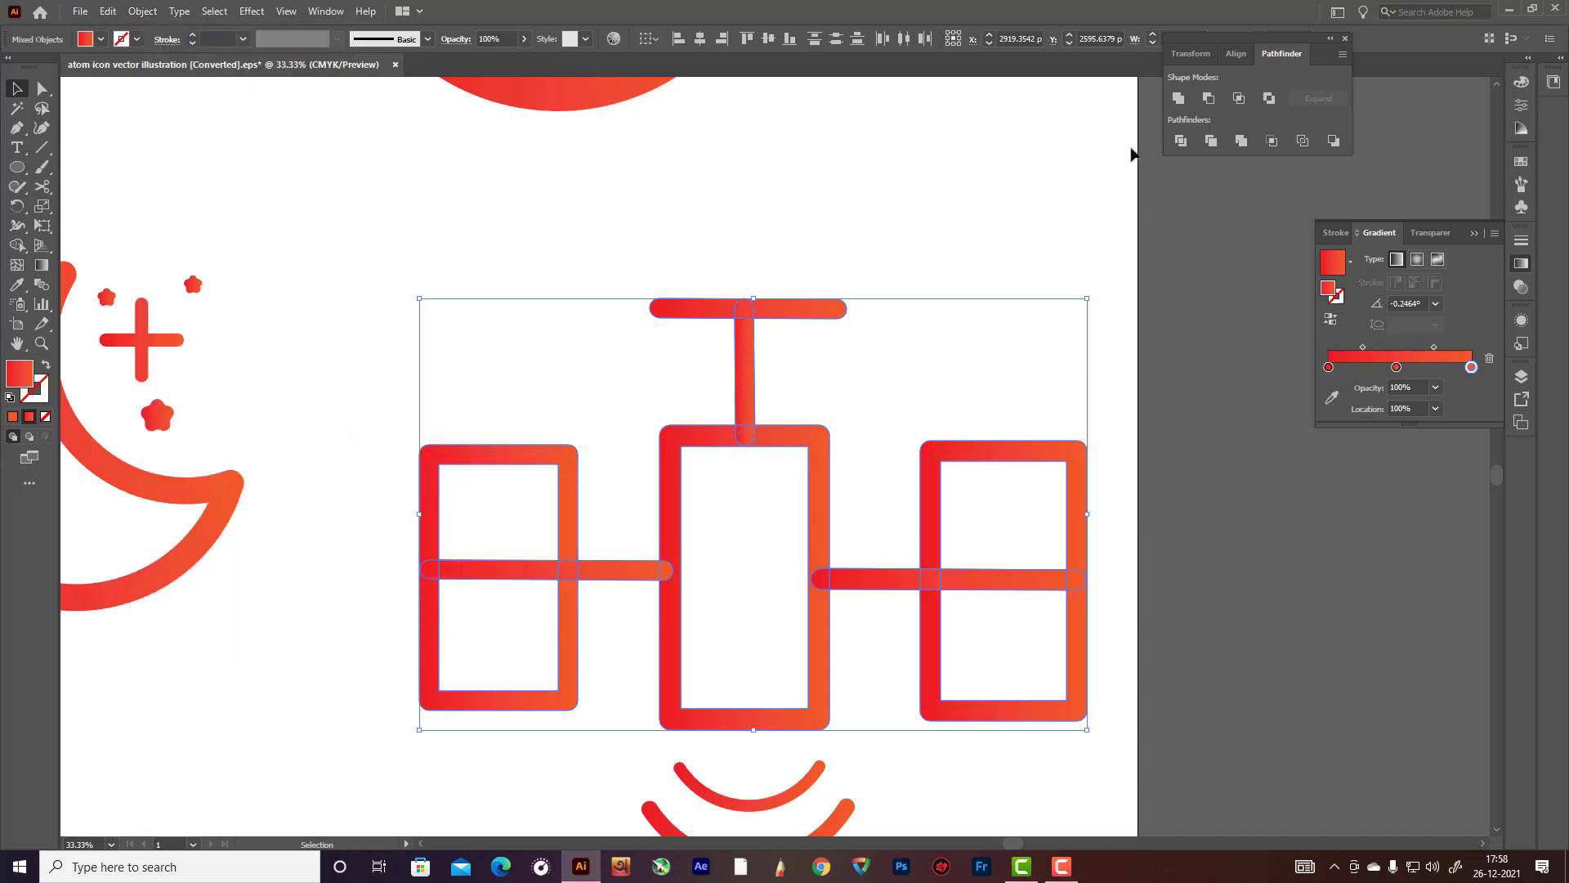
left_click(1179, 98)
left_click(985, 253)
key("ctrl+minus")
key("ctrl+minus")
key("ctrl+minus")
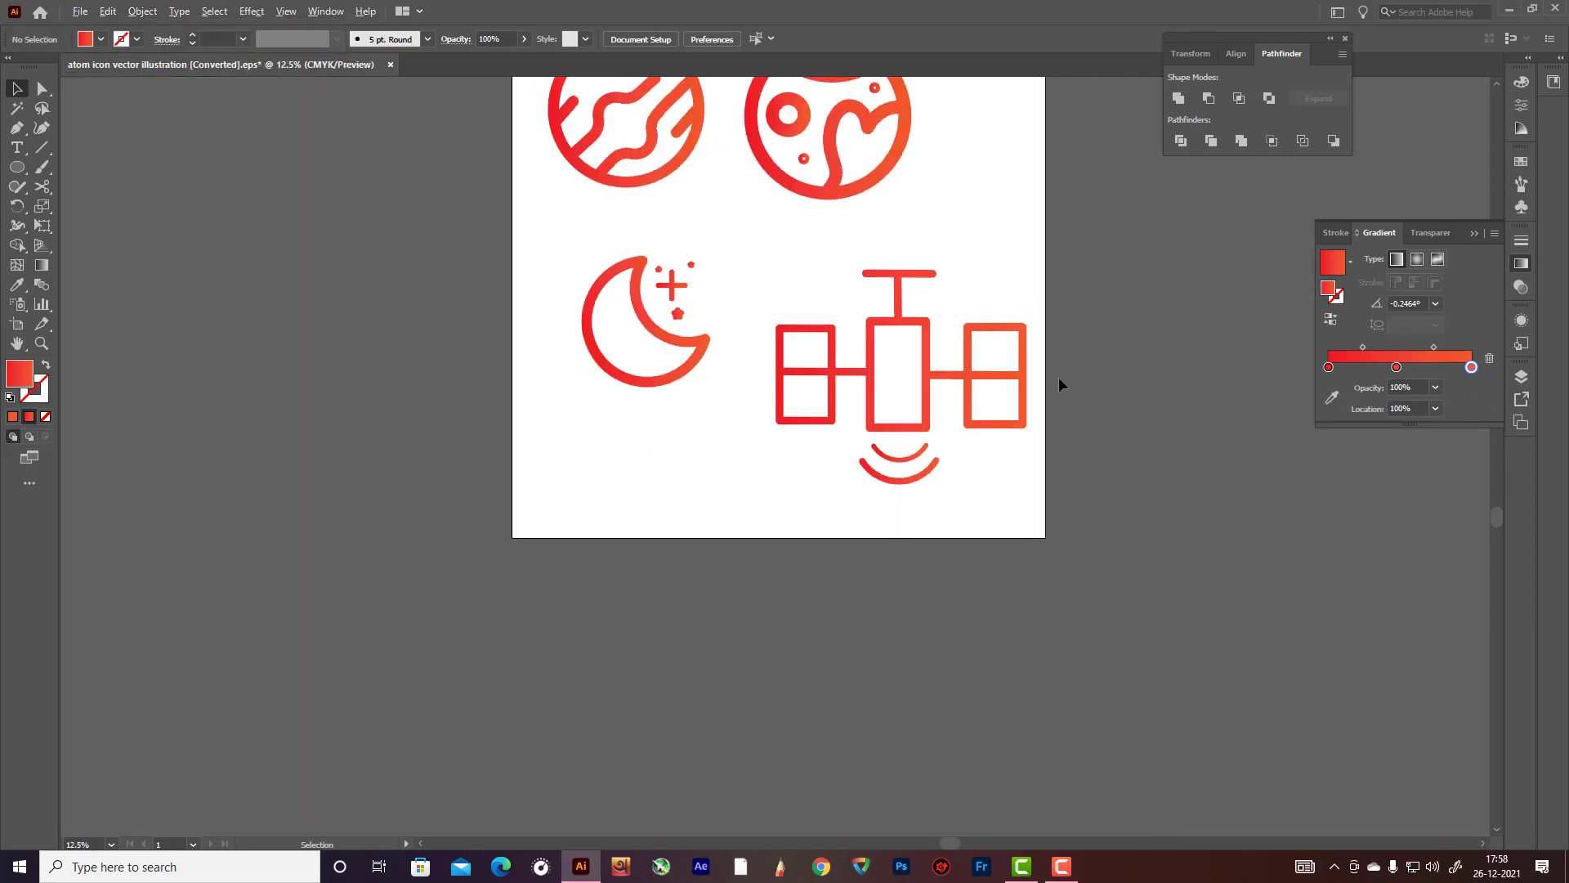
Step: Outline the strokes of the entire satellite, including the two signal arcs
key("ctrl+plus")
left_click_drag(680, 231, 1130, 554)
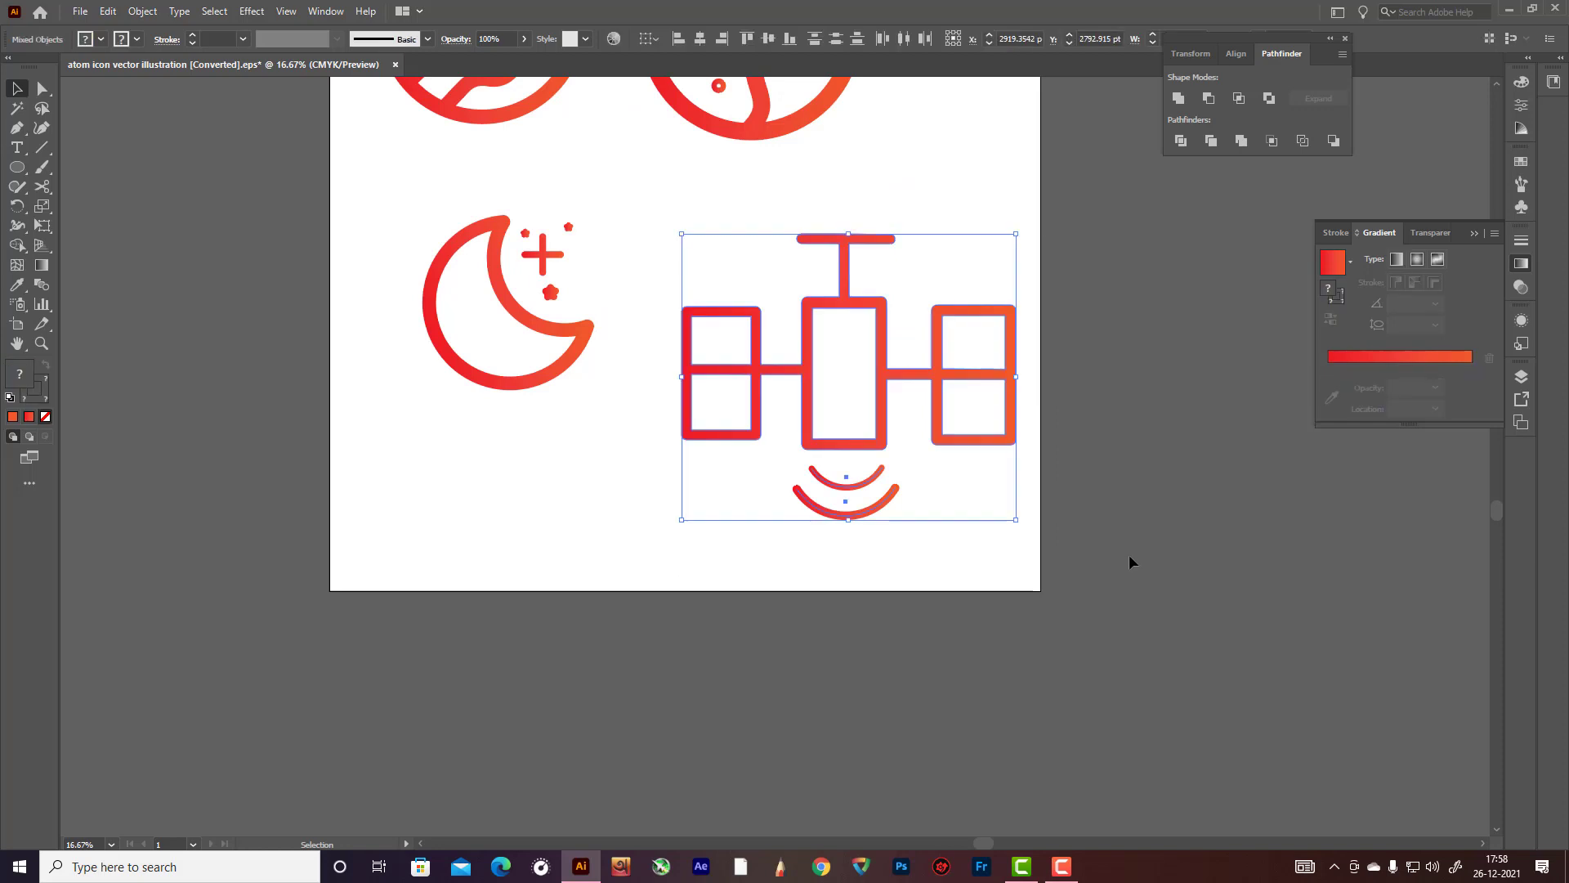
left_click(142, 12)
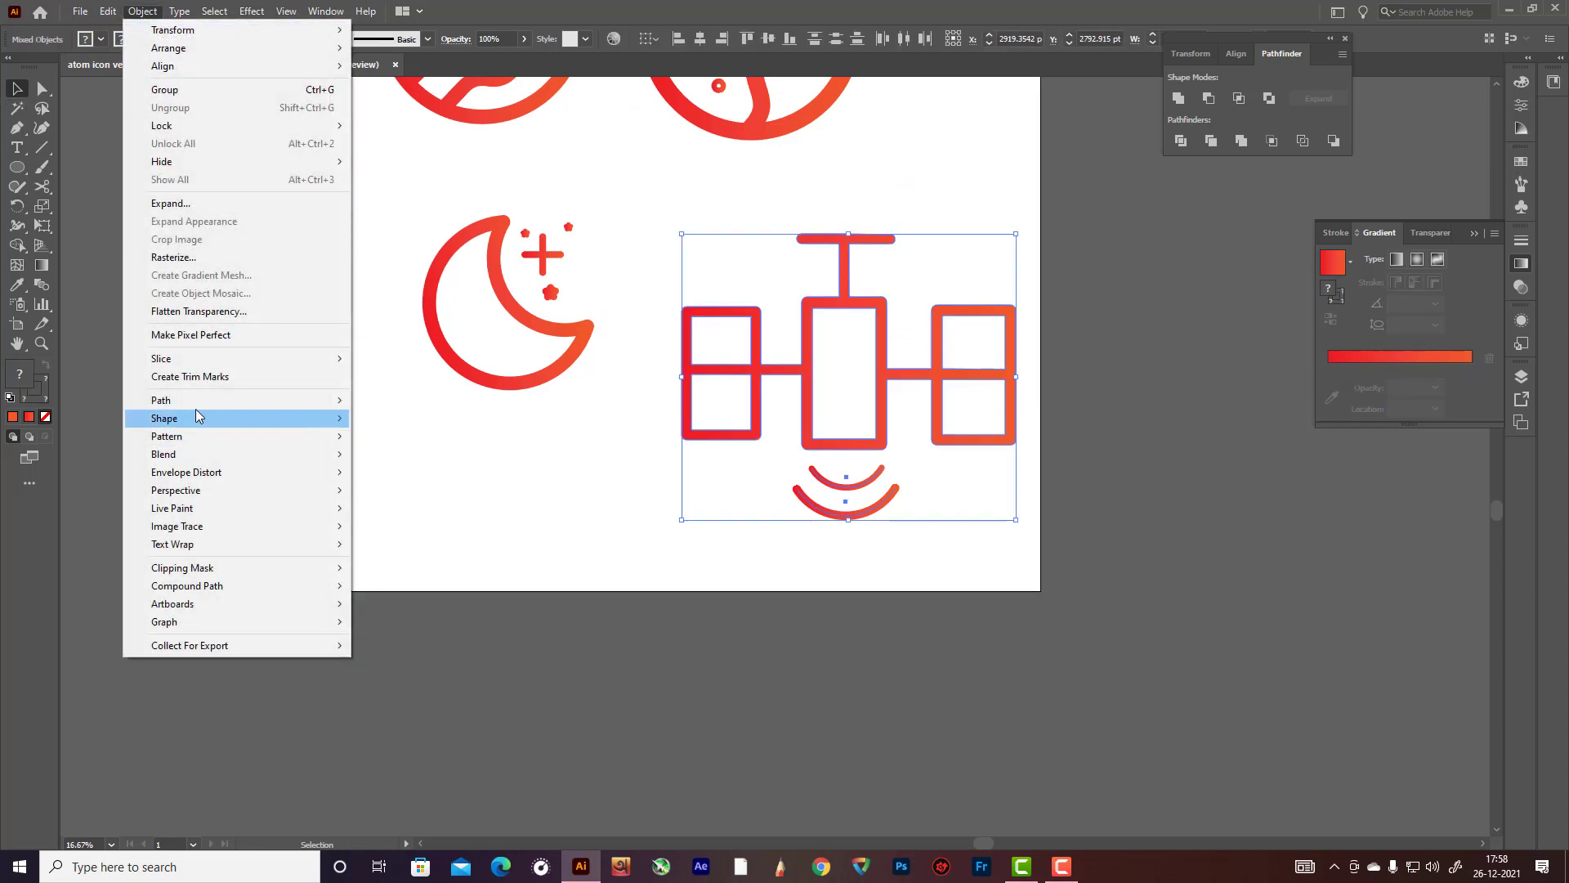
mouse_move(197, 401)
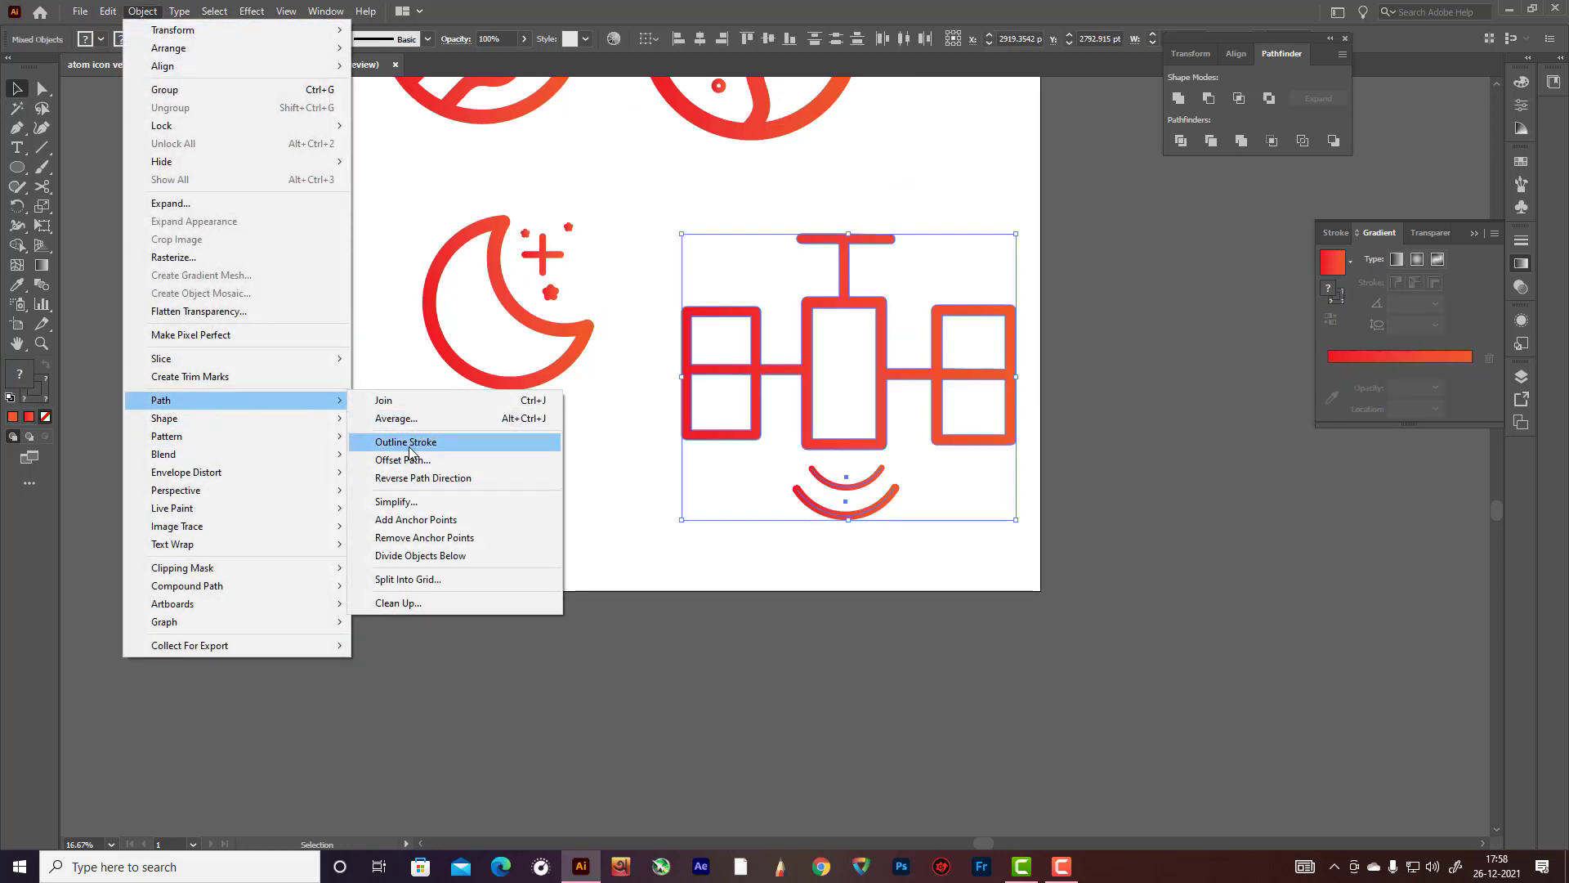
left_click(410, 447)
Step: Scale the satellite down, rotate it about 50° clockwise, and shift it slightly up and left
left_click_drag(1020, 235, 986, 402)
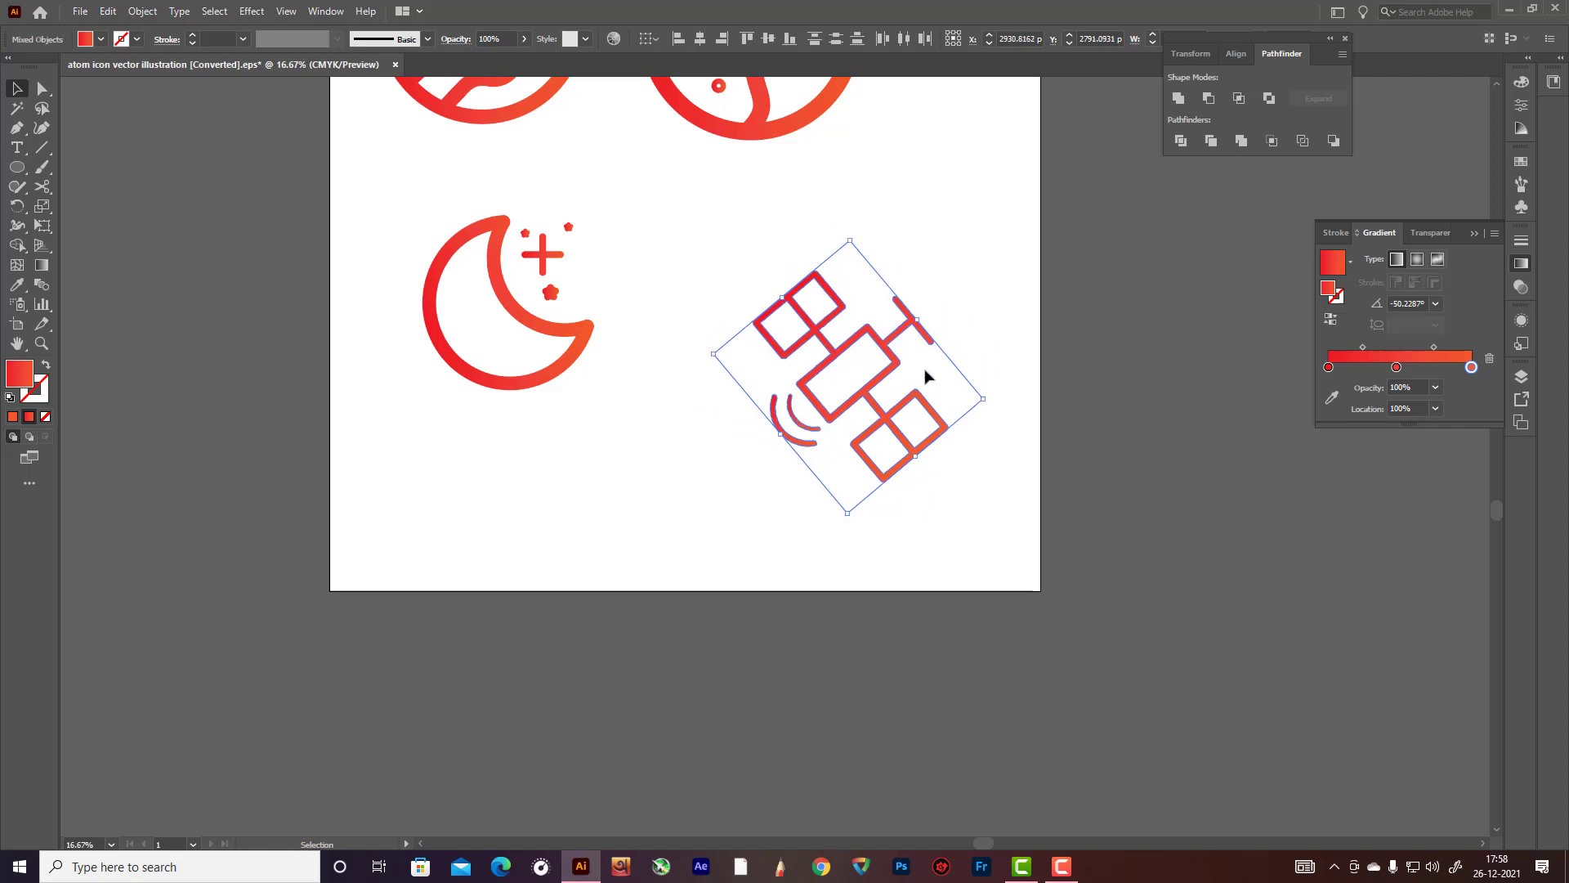
left_click_drag(897, 357, 865, 327)
left_click(1001, 335)
scroll(982, 353, "up", 1)
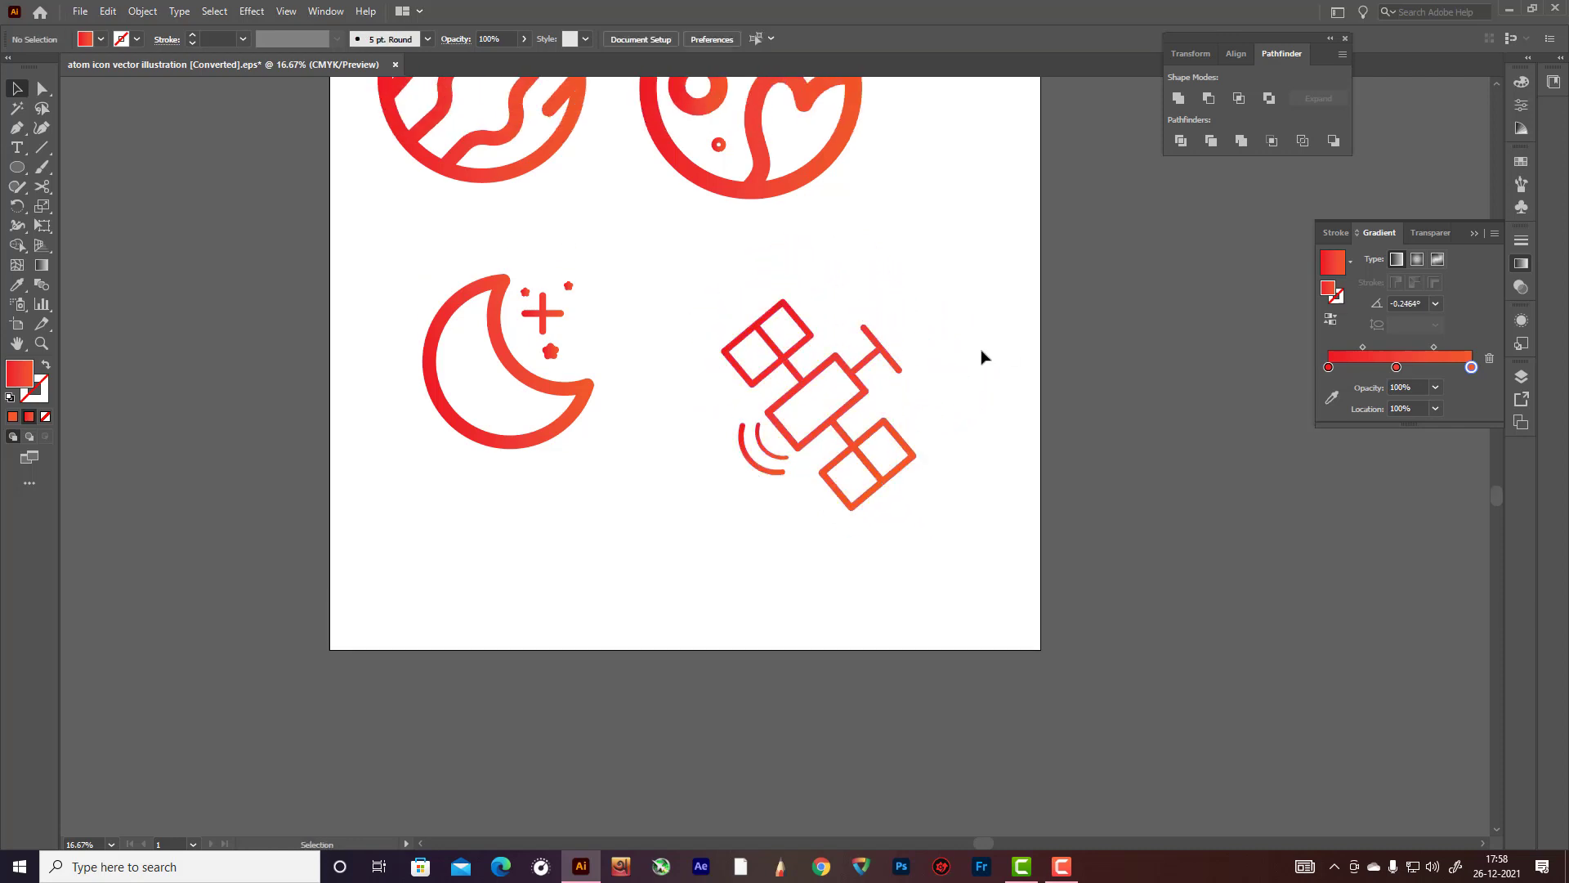
scroll(946, 336, "down", 1)
scroll(940, 335, "up", 3)
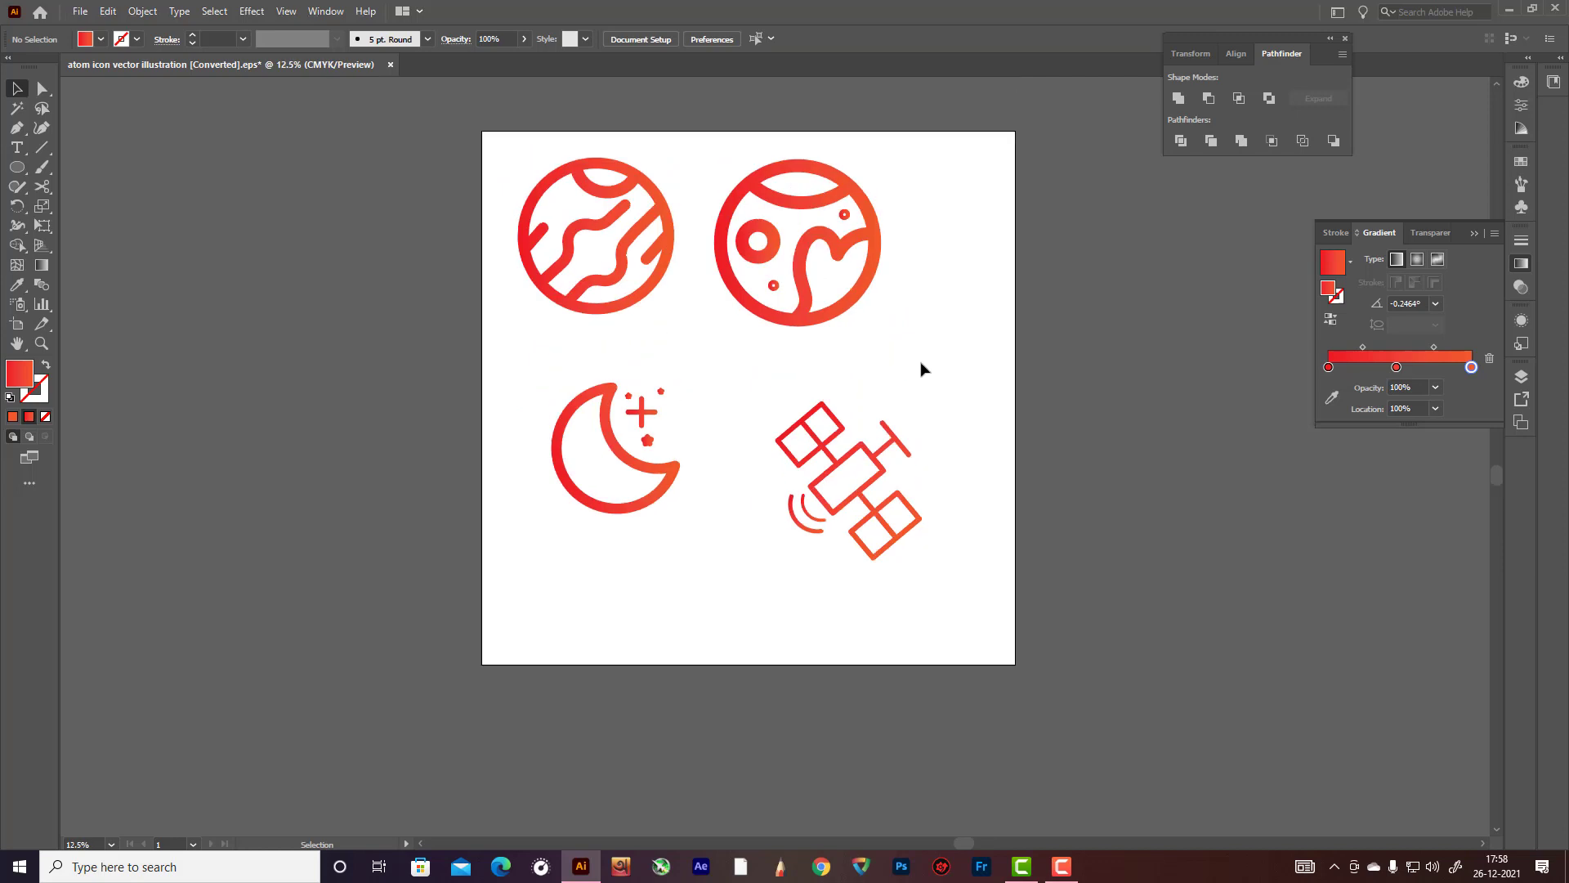
Step: Adjust the icon spacing by shifting the satellite slightly left and both planets slightly right
left_click_drag(753, 436, 855, 492)
left_click(898, 307)
left_click(733, 233)
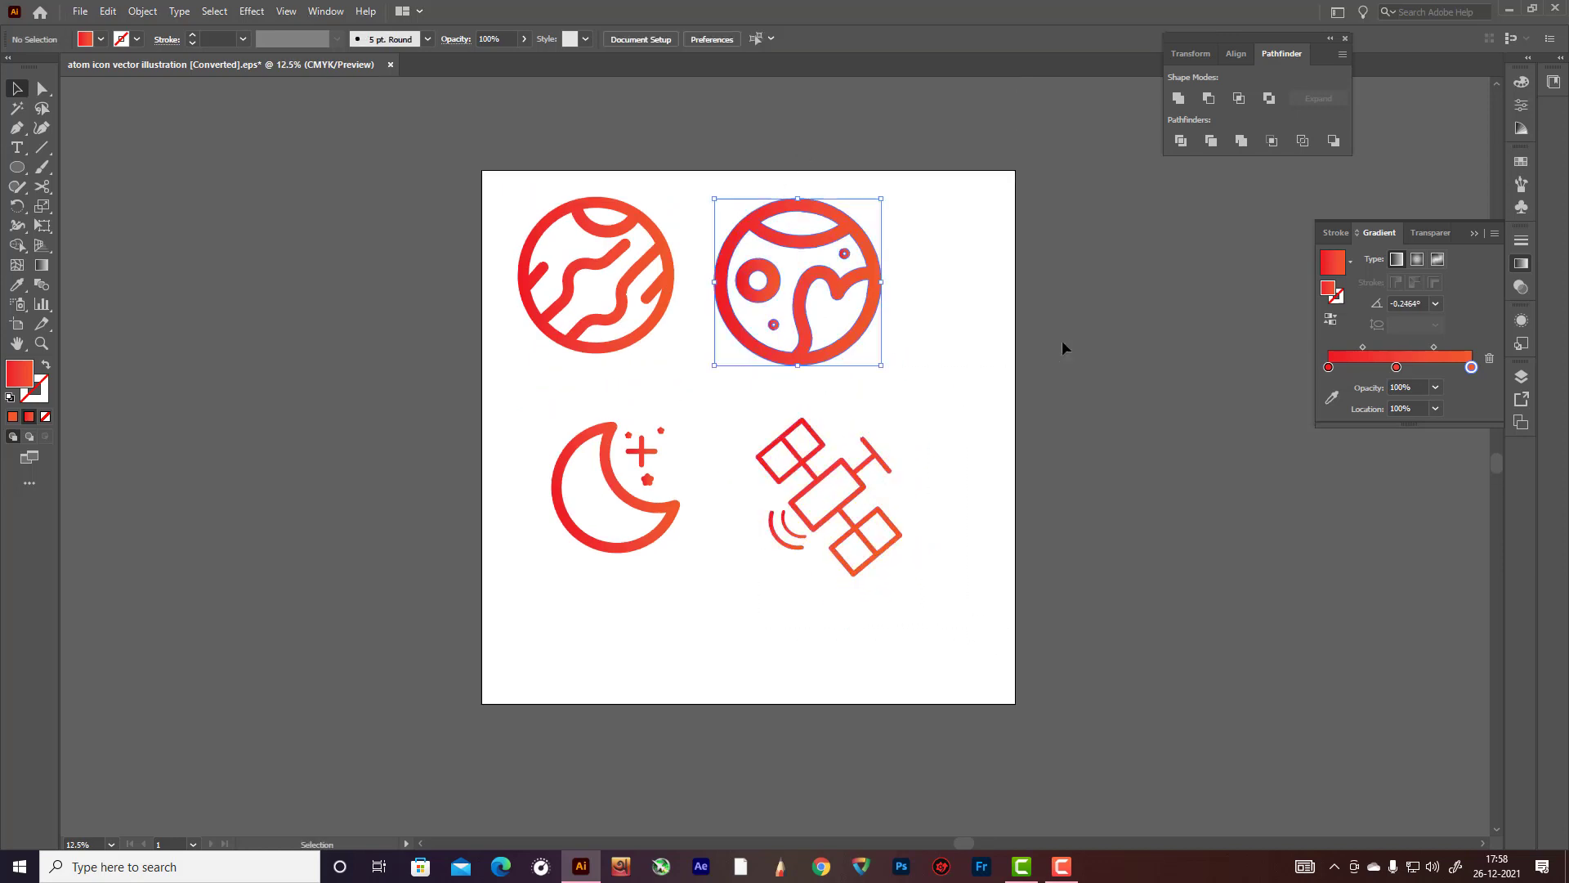
left_click_drag(843, 279, 877, 287)
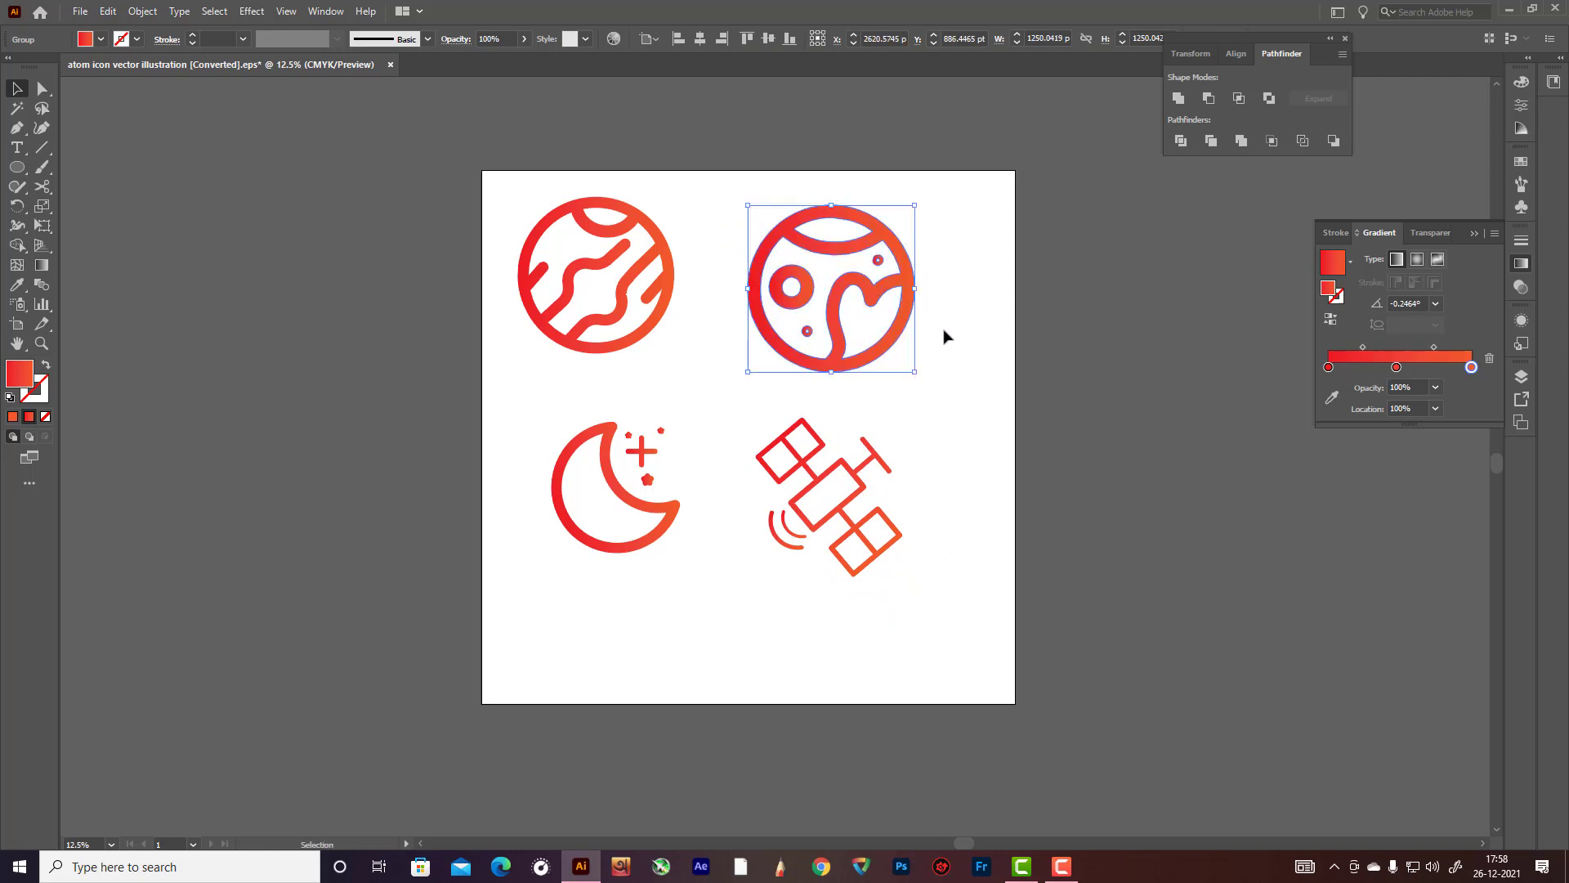
left_click(971, 345)
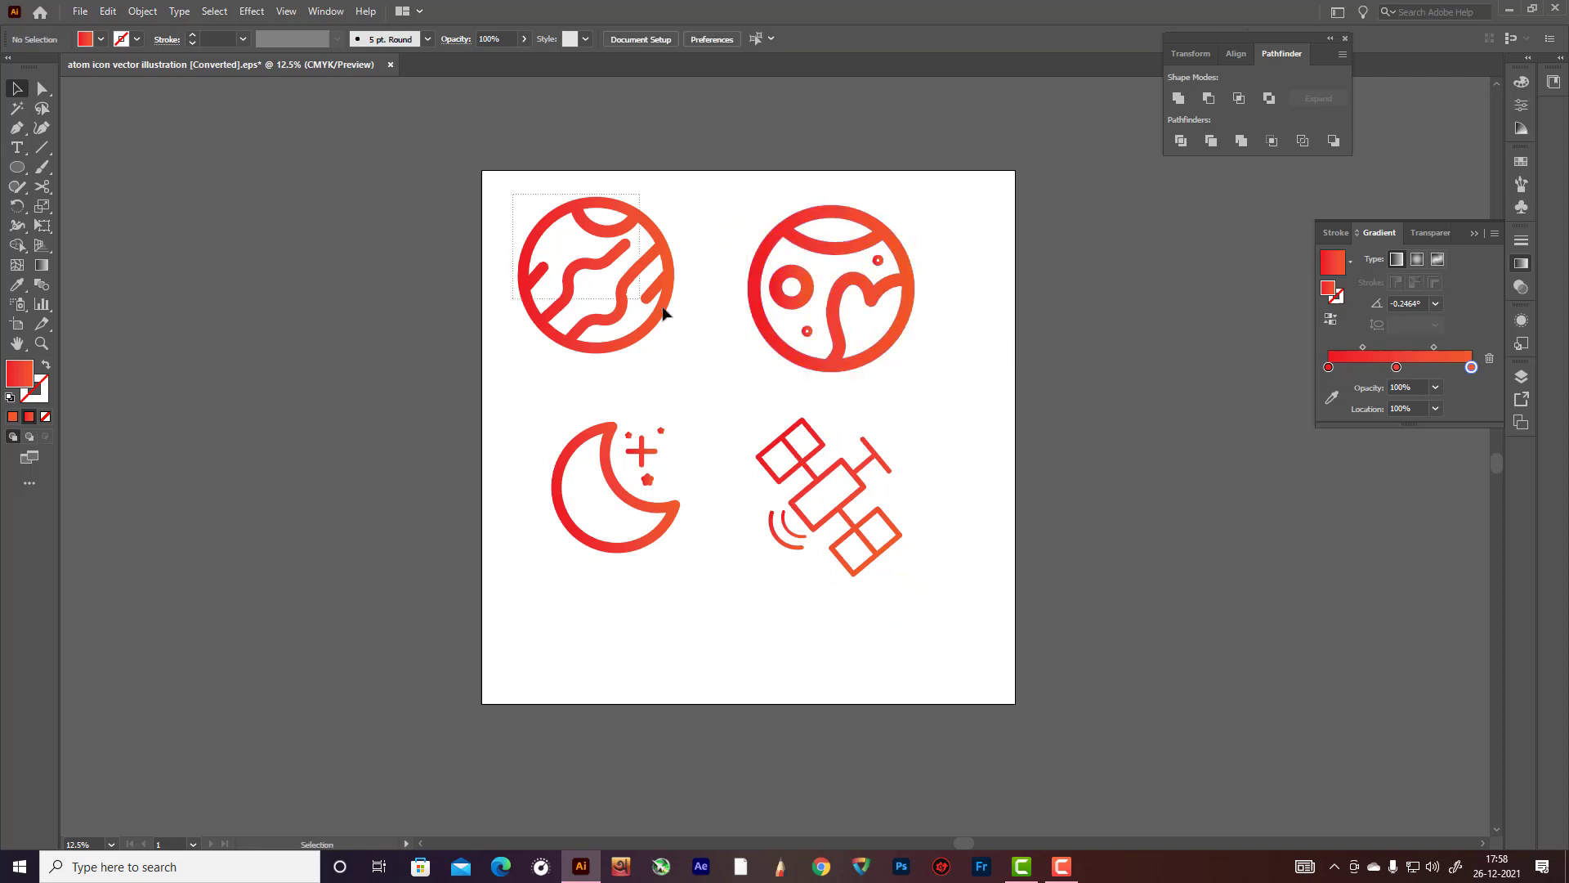
left_click(630, 308)
left_click_drag(630, 308, 652, 309)
left_click(742, 368)
scroll(742, 369, "down", 2)
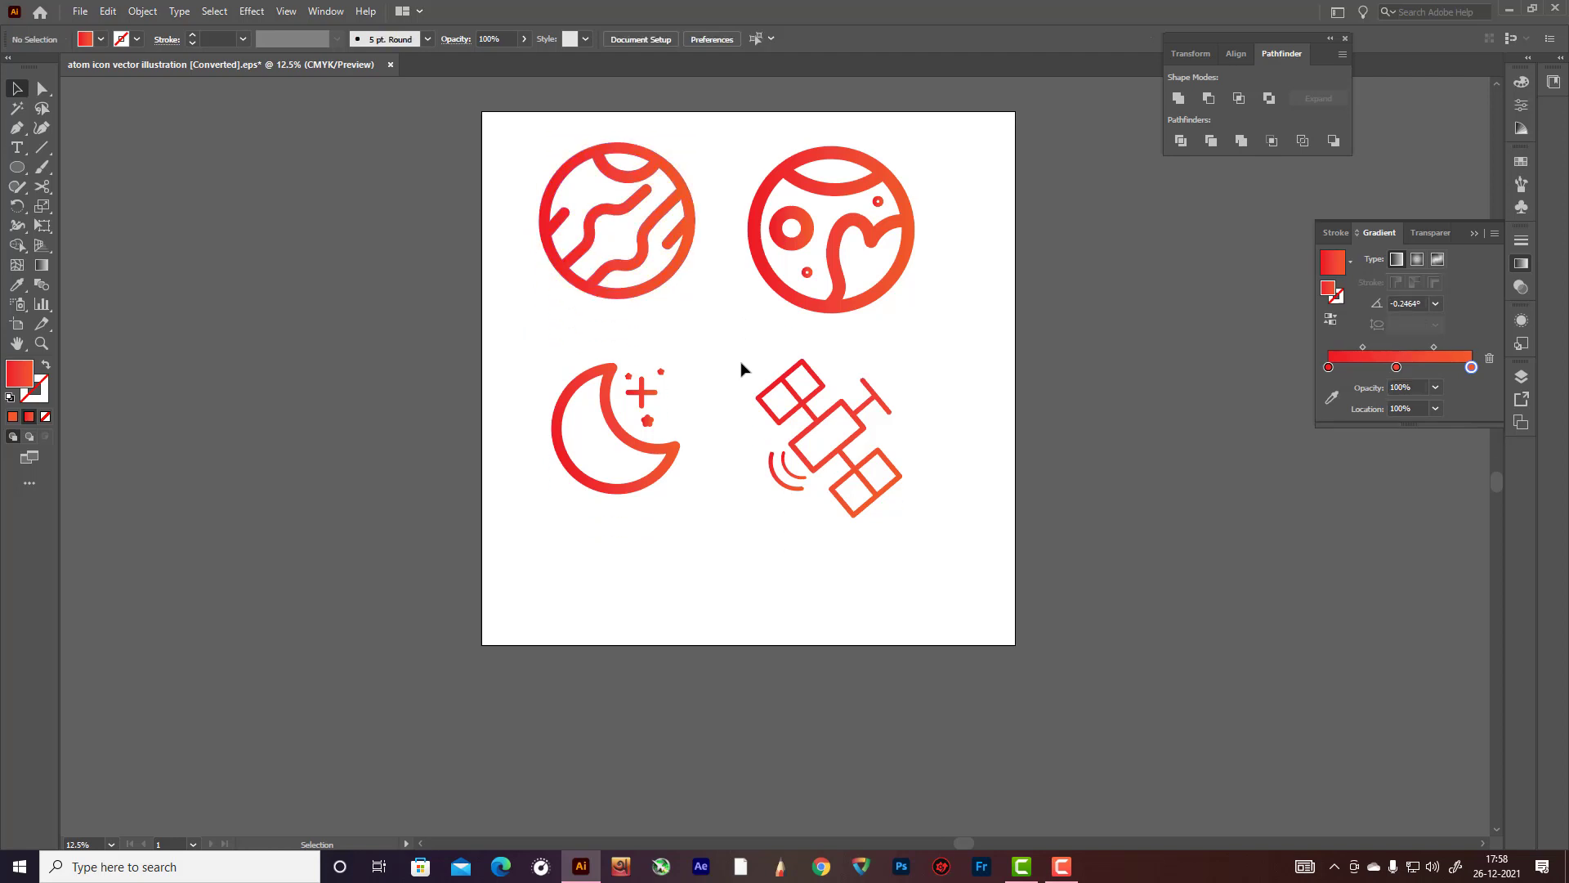
Step: Move the moon-and-stars icon slightly down, away from the striped planet above it
left_click(554, 396)
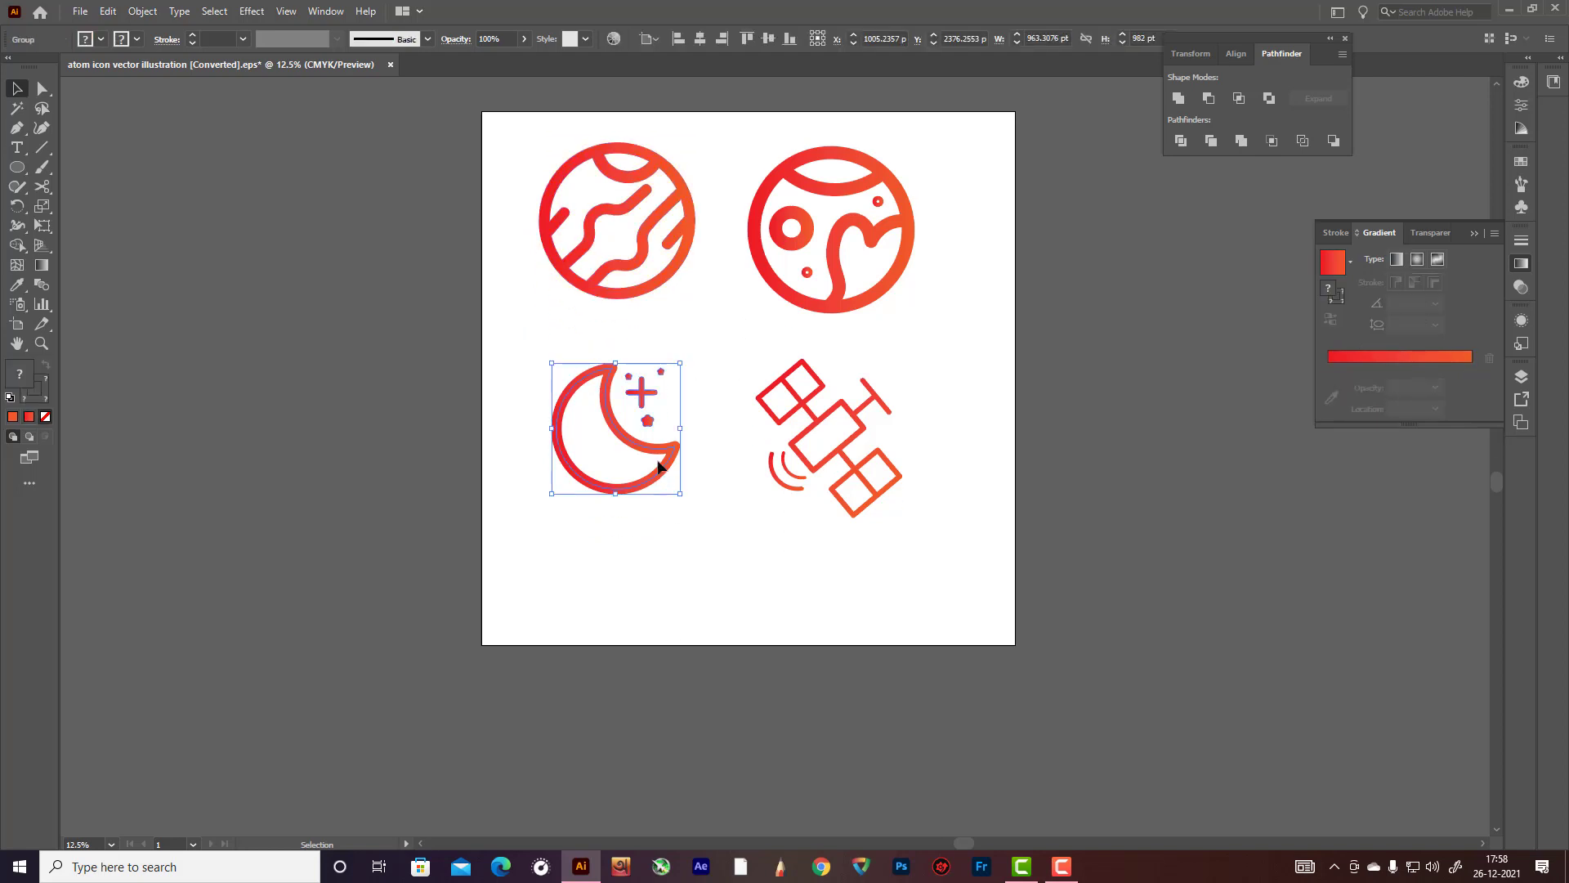
left_click(704, 492)
left_click_drag(524, 350, 734, 546)
left_click_drag(658, 448, 657, 486)
Step: Outline the strokes of the moon-and-stars icon
left_click(143, 10)
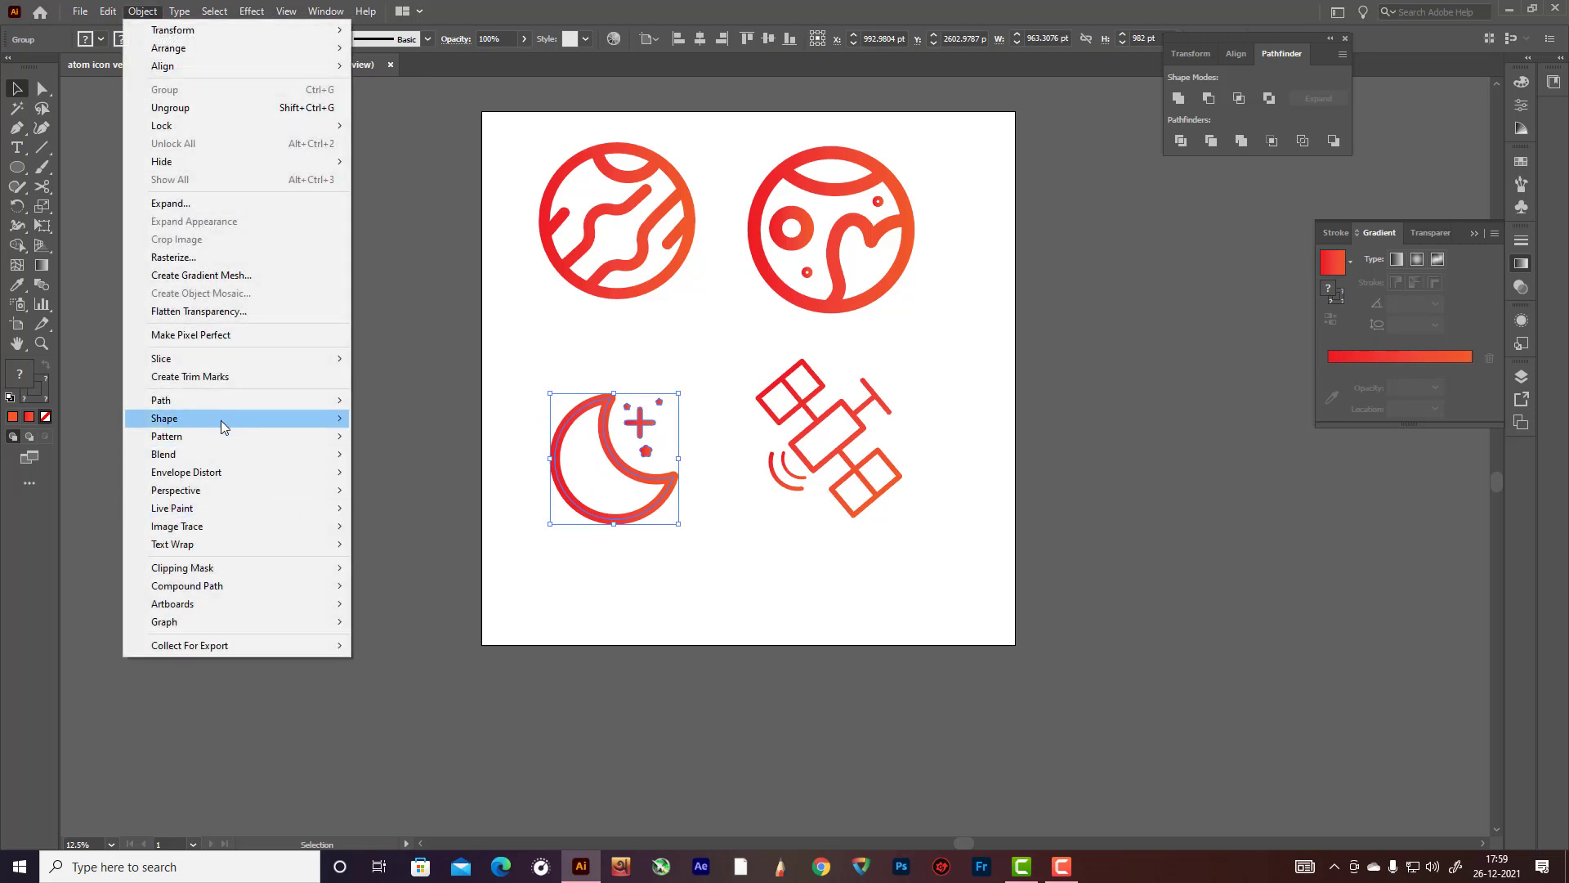
mouse_move(214, 398)
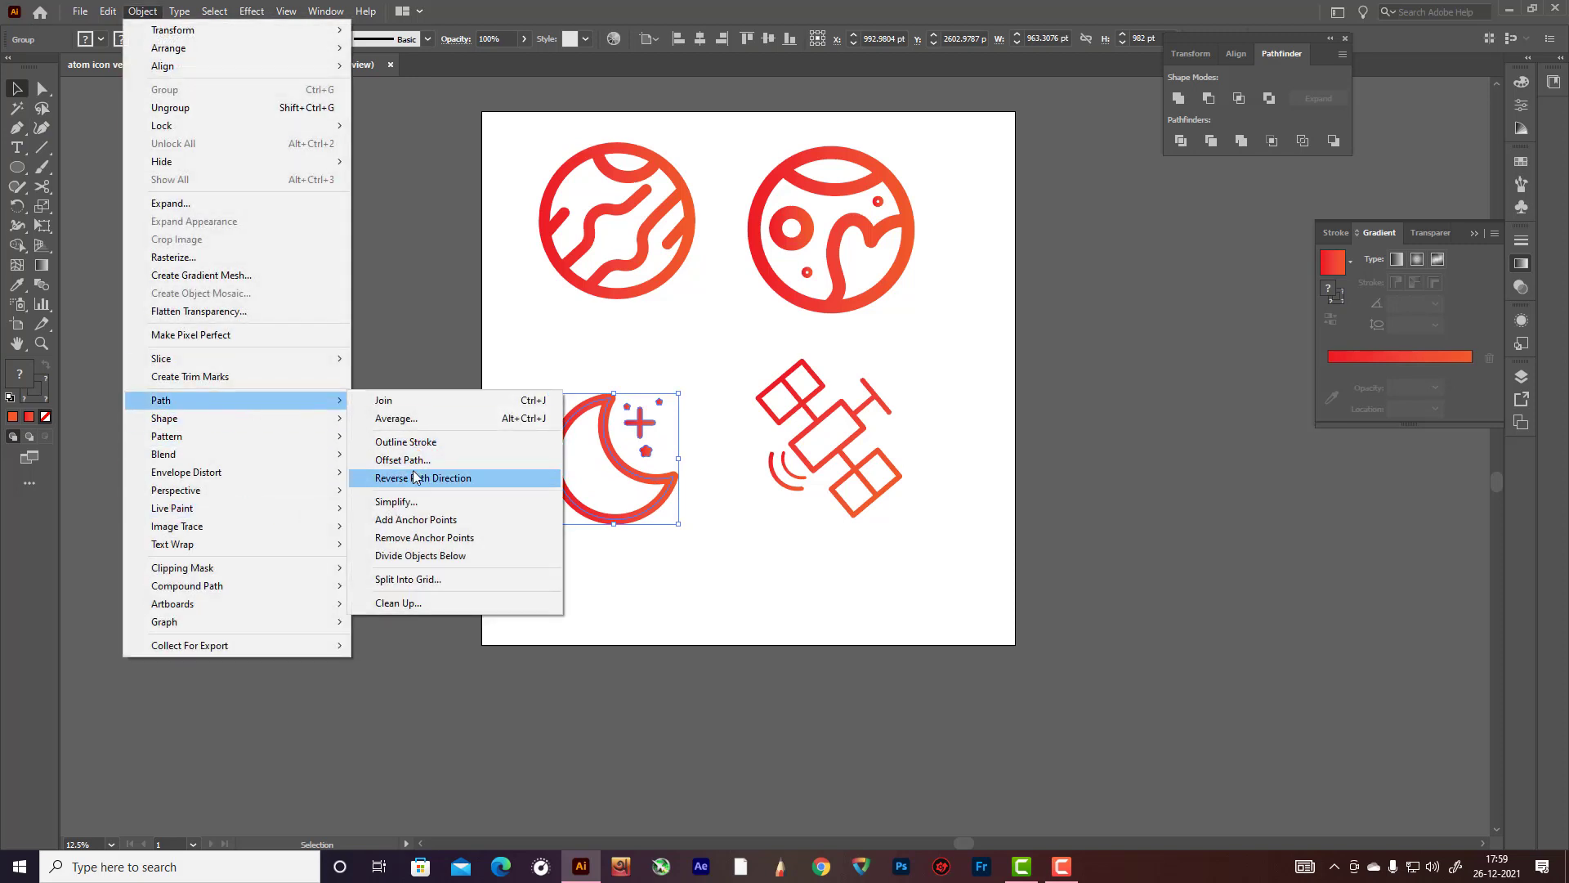
left_click(422, 444)
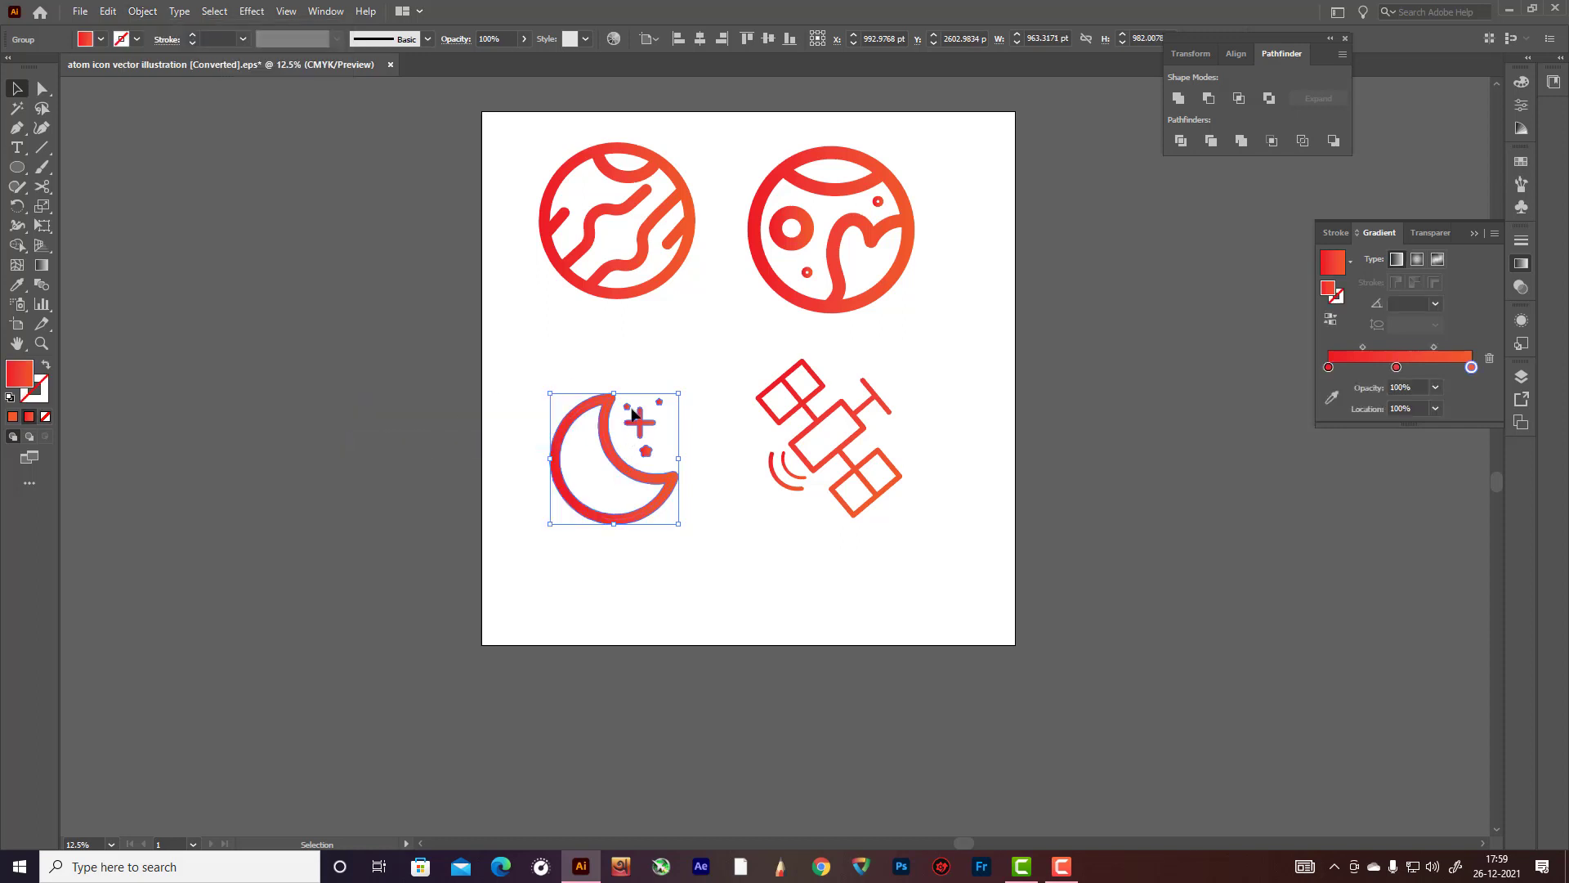
left_click(677, 327)
Step: Recolor the striped planet's artwork by shifting its linked hues to a magenta-to-red gradient
left_click_drag(493, 120, 733, 297)
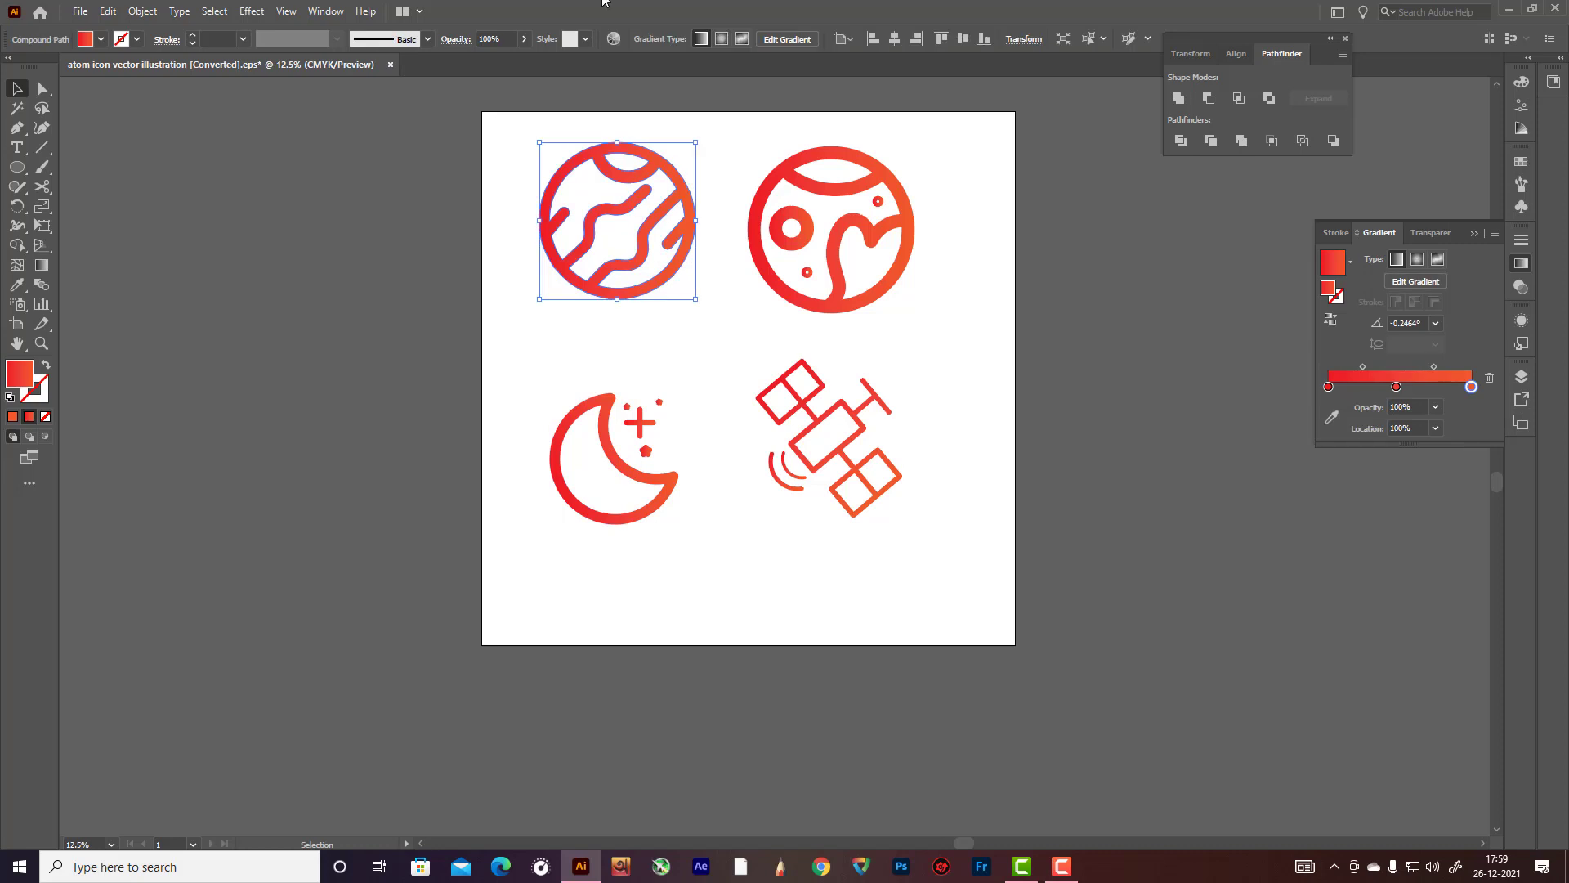
left_click(614, 38)
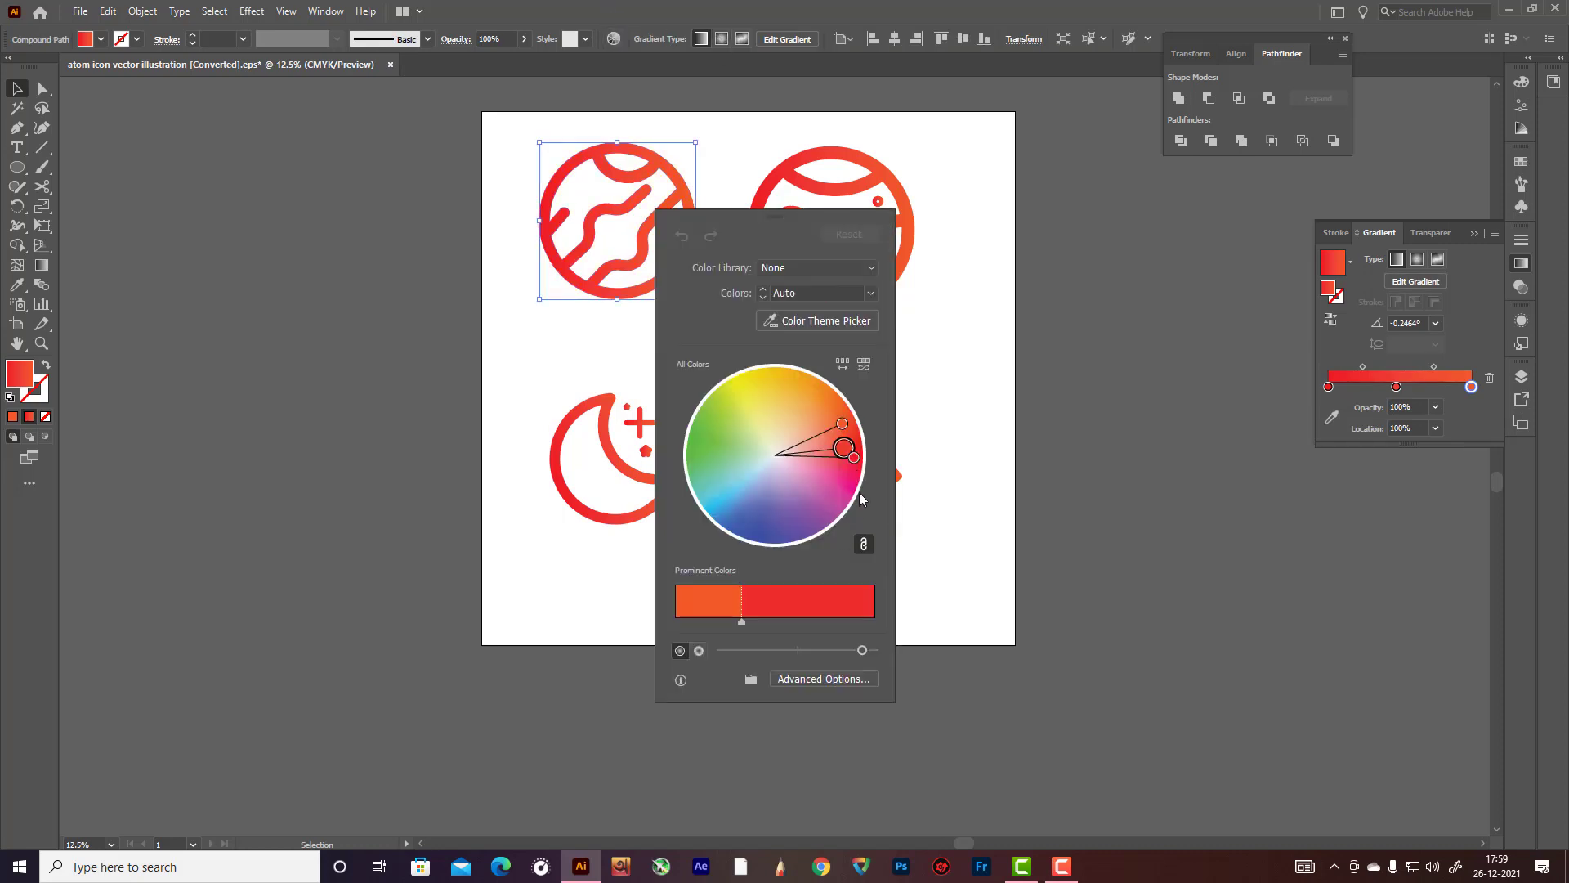
left_click_drag(844, 448, 854, 485)
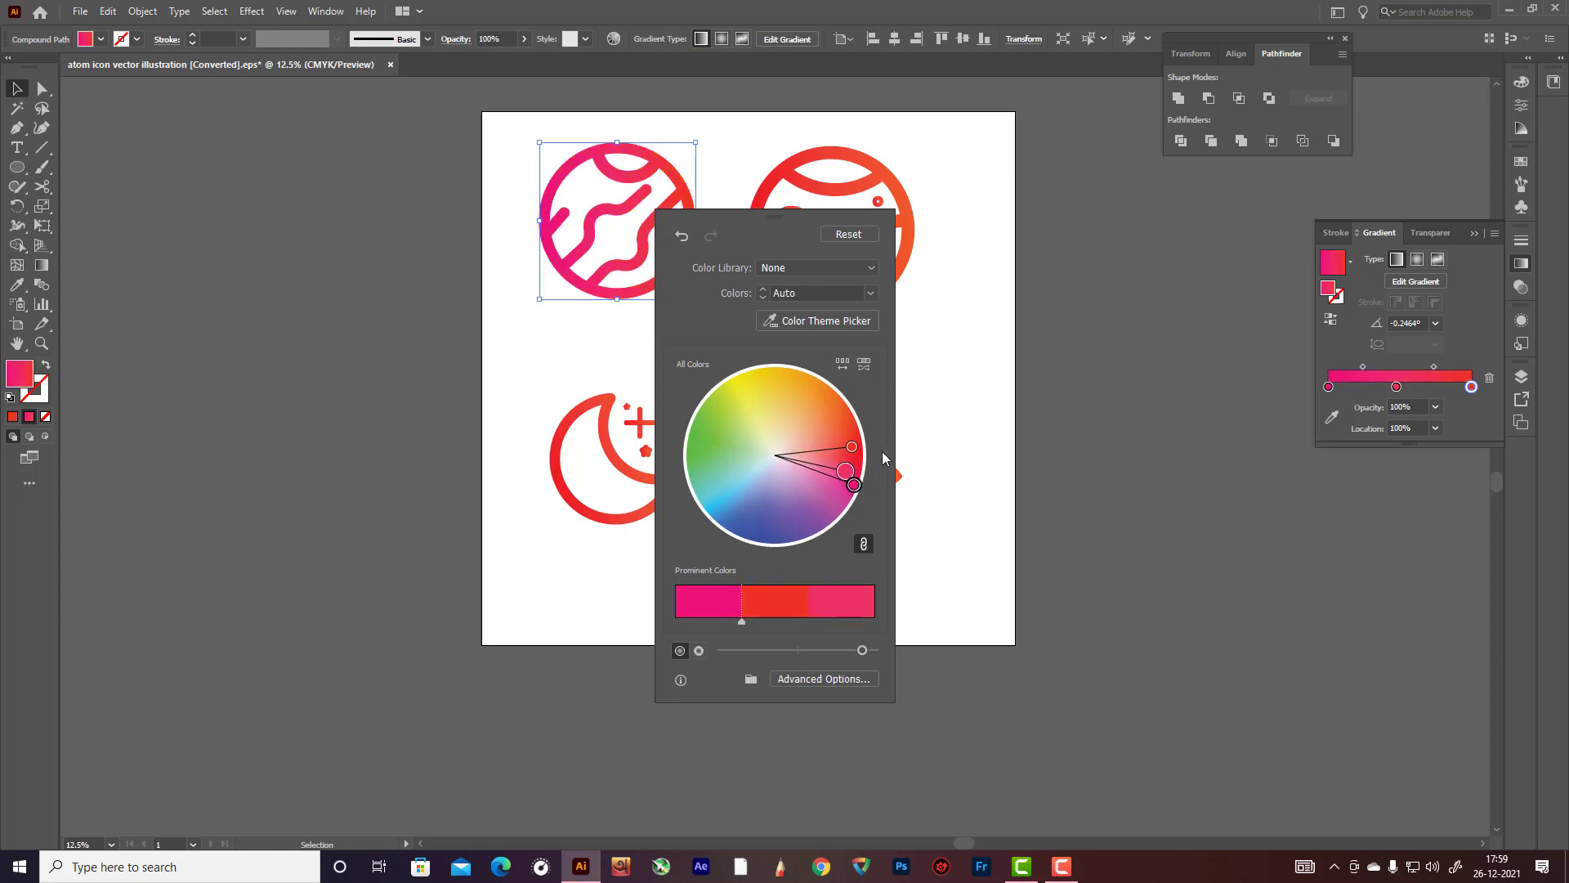
left_click(948, 422)
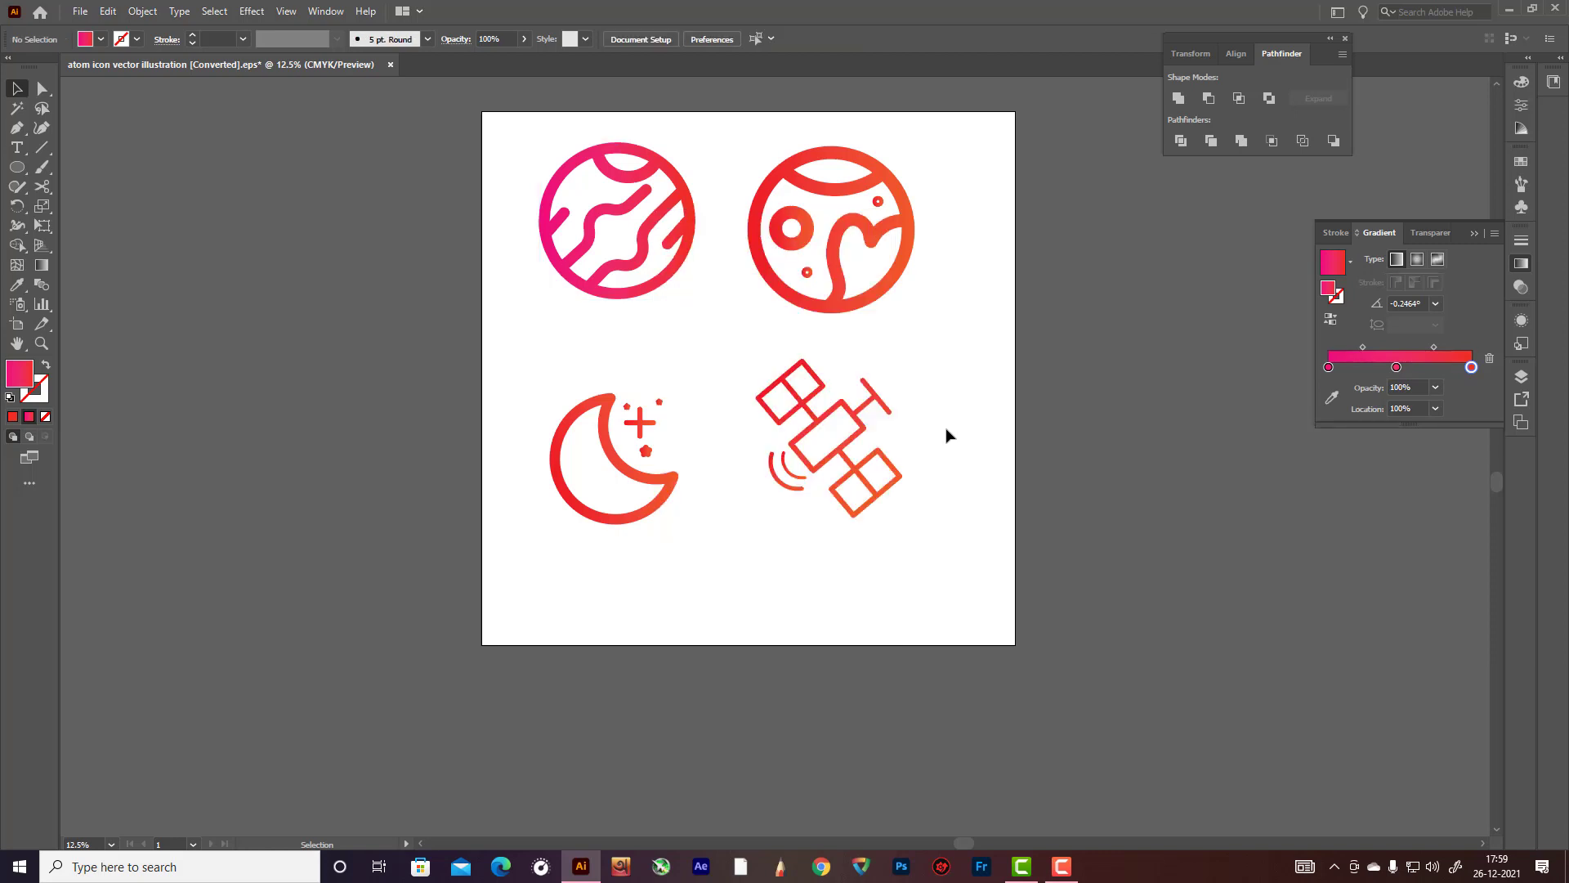
Step: Shift the satellite icon slightly down and right beneath the cratered planet
scroll(848, 484, "up", 2)
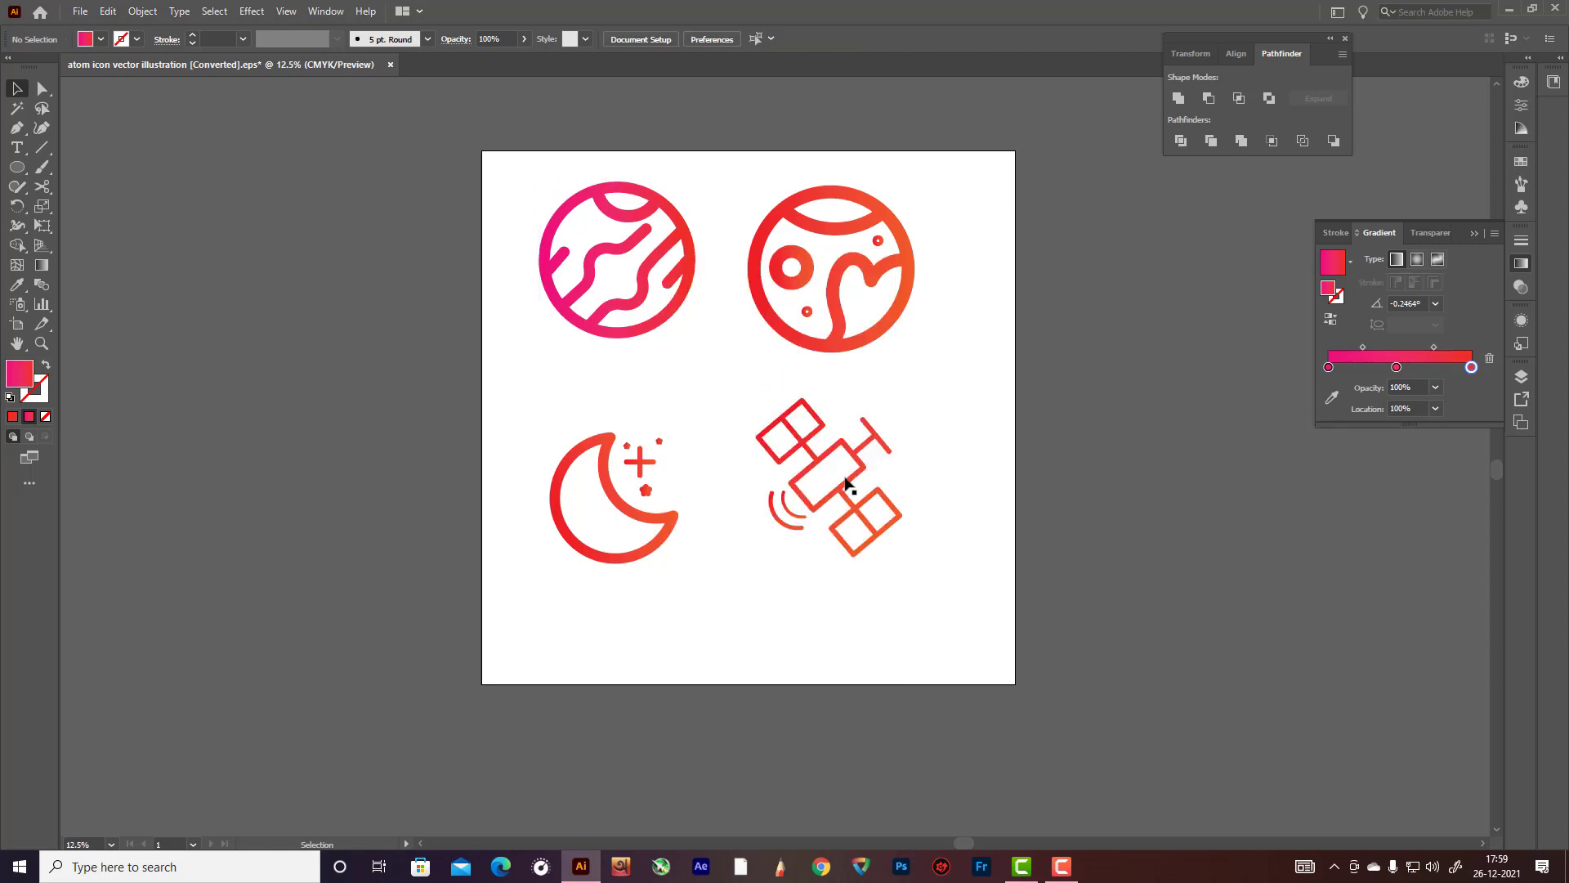
scroll(848, 484, "up", 2)
left_click(862, 523)
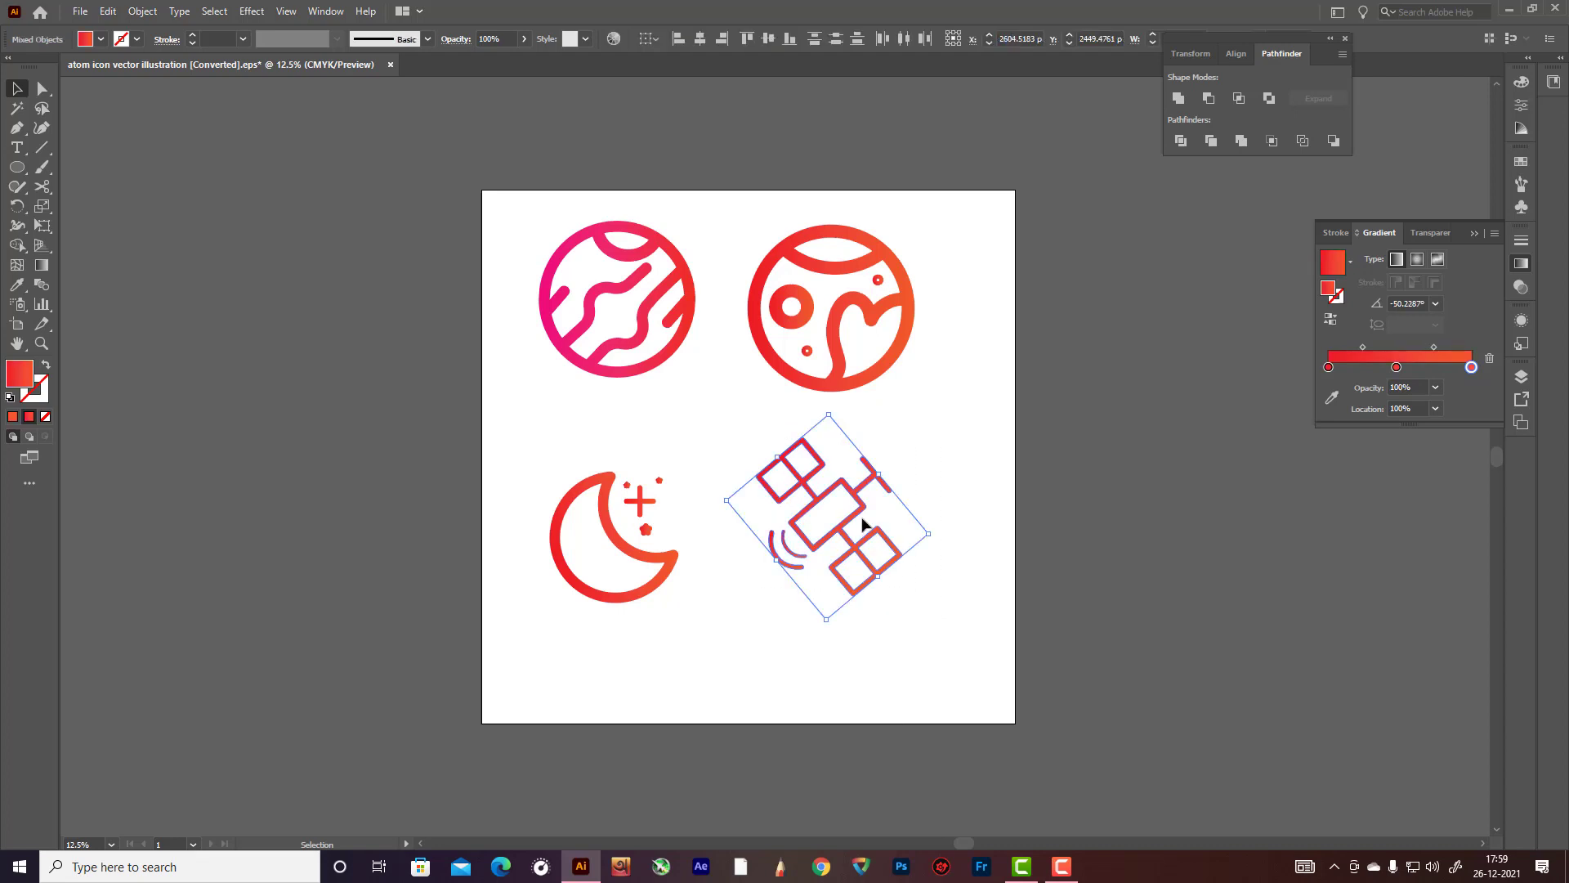
left_click_drag(860, 519, 866, 530)
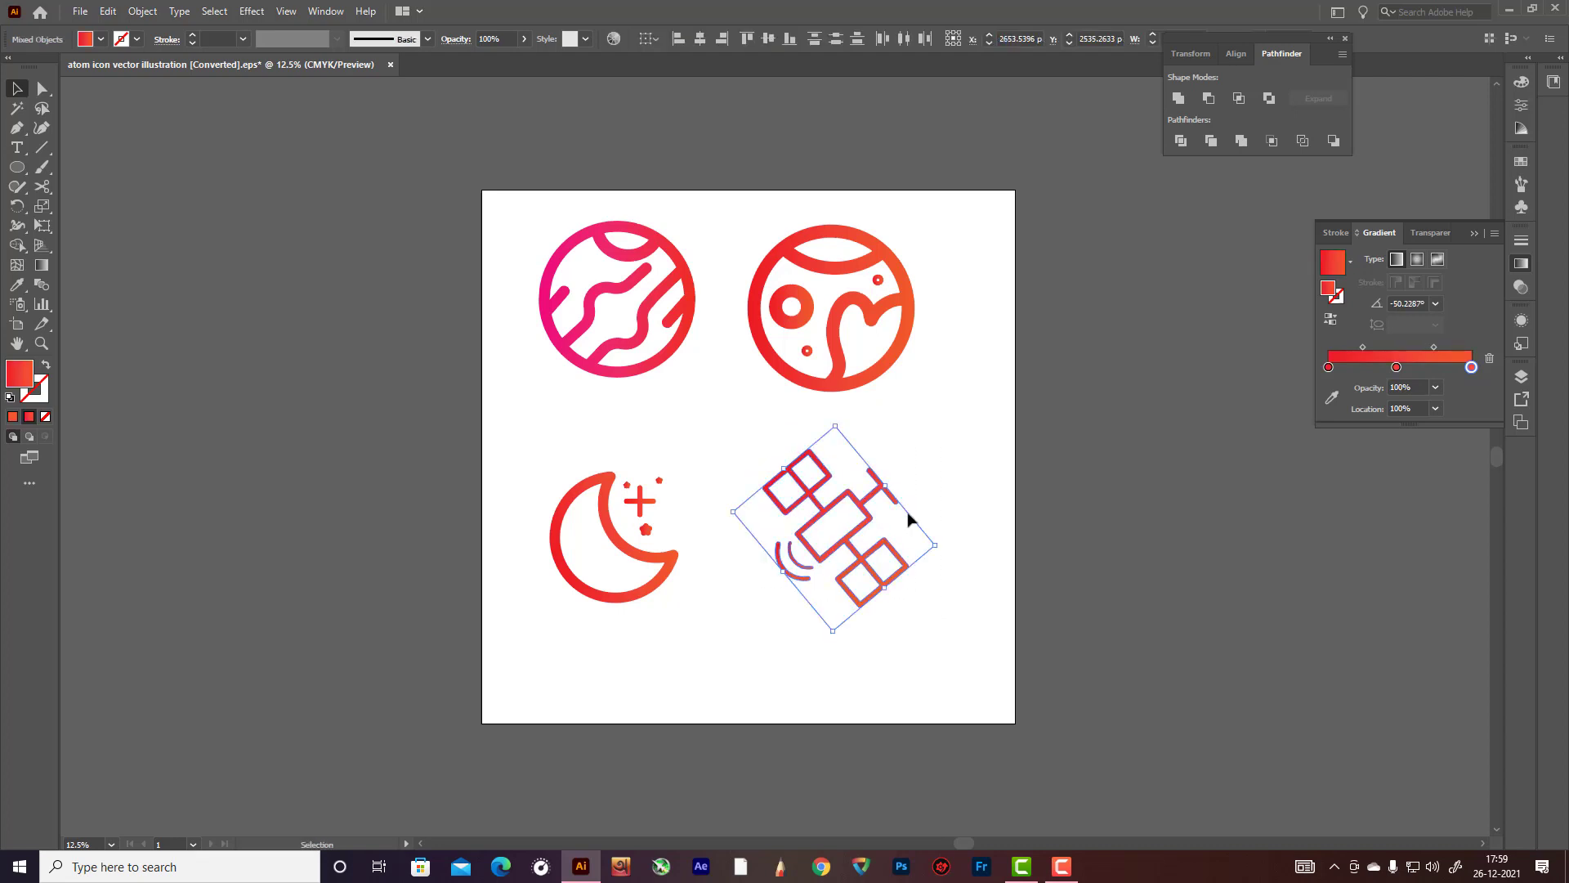